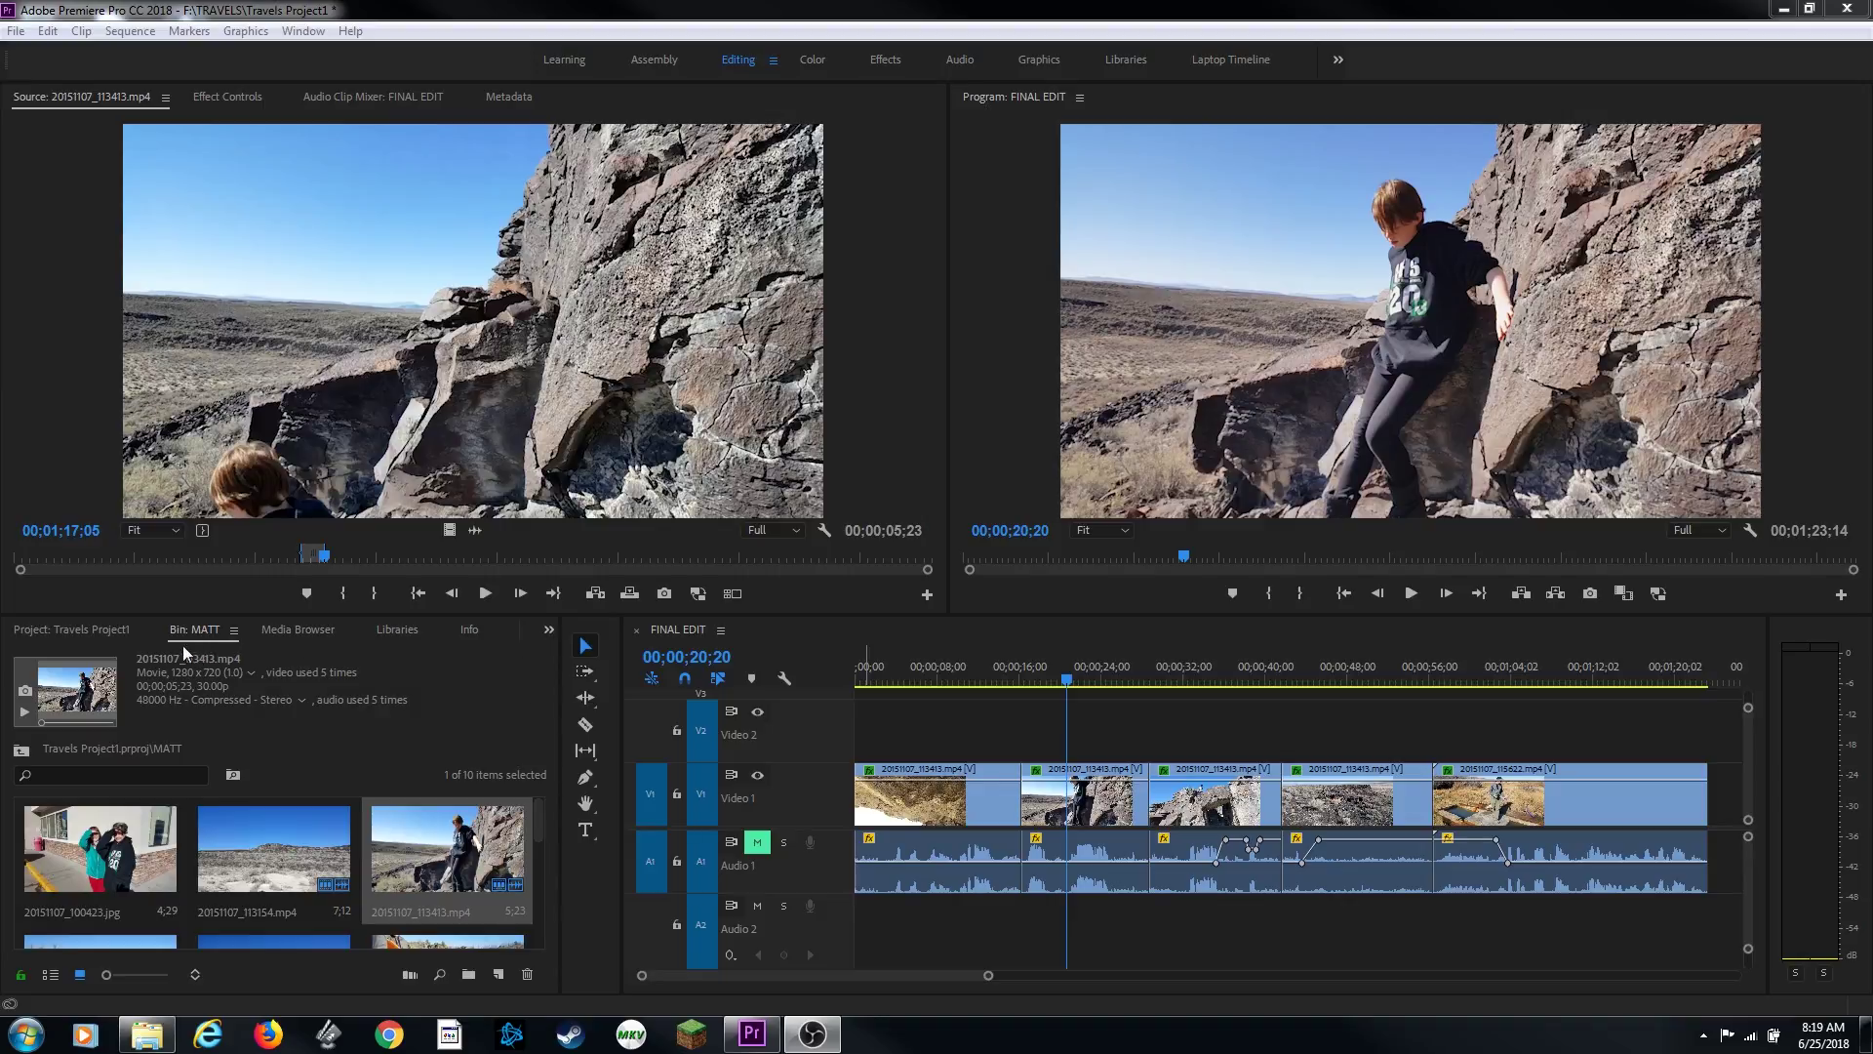
# Reveal the hidden panels from the » overflow button beside the Info tab.
pyautogui.click(549, 630)
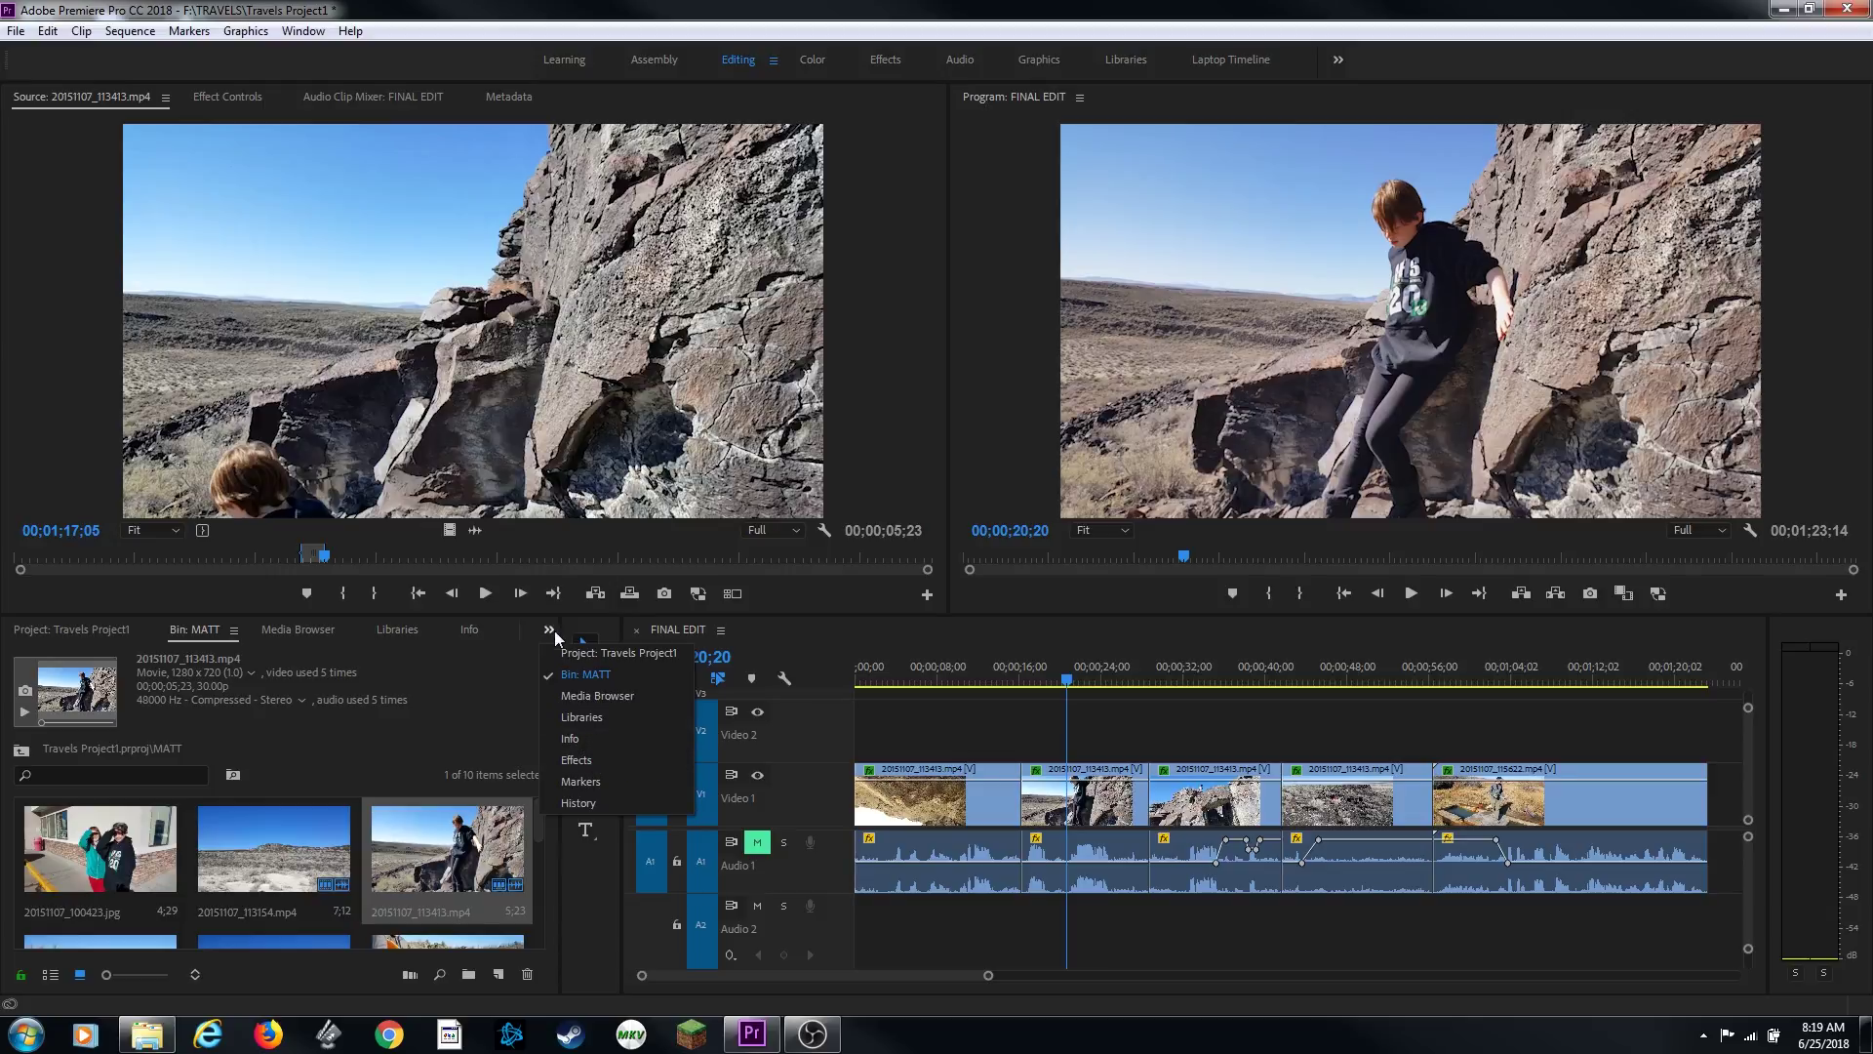
# Switch to the Effects panel and select the Video Effects folder.
pyautogui.click(578, 760)
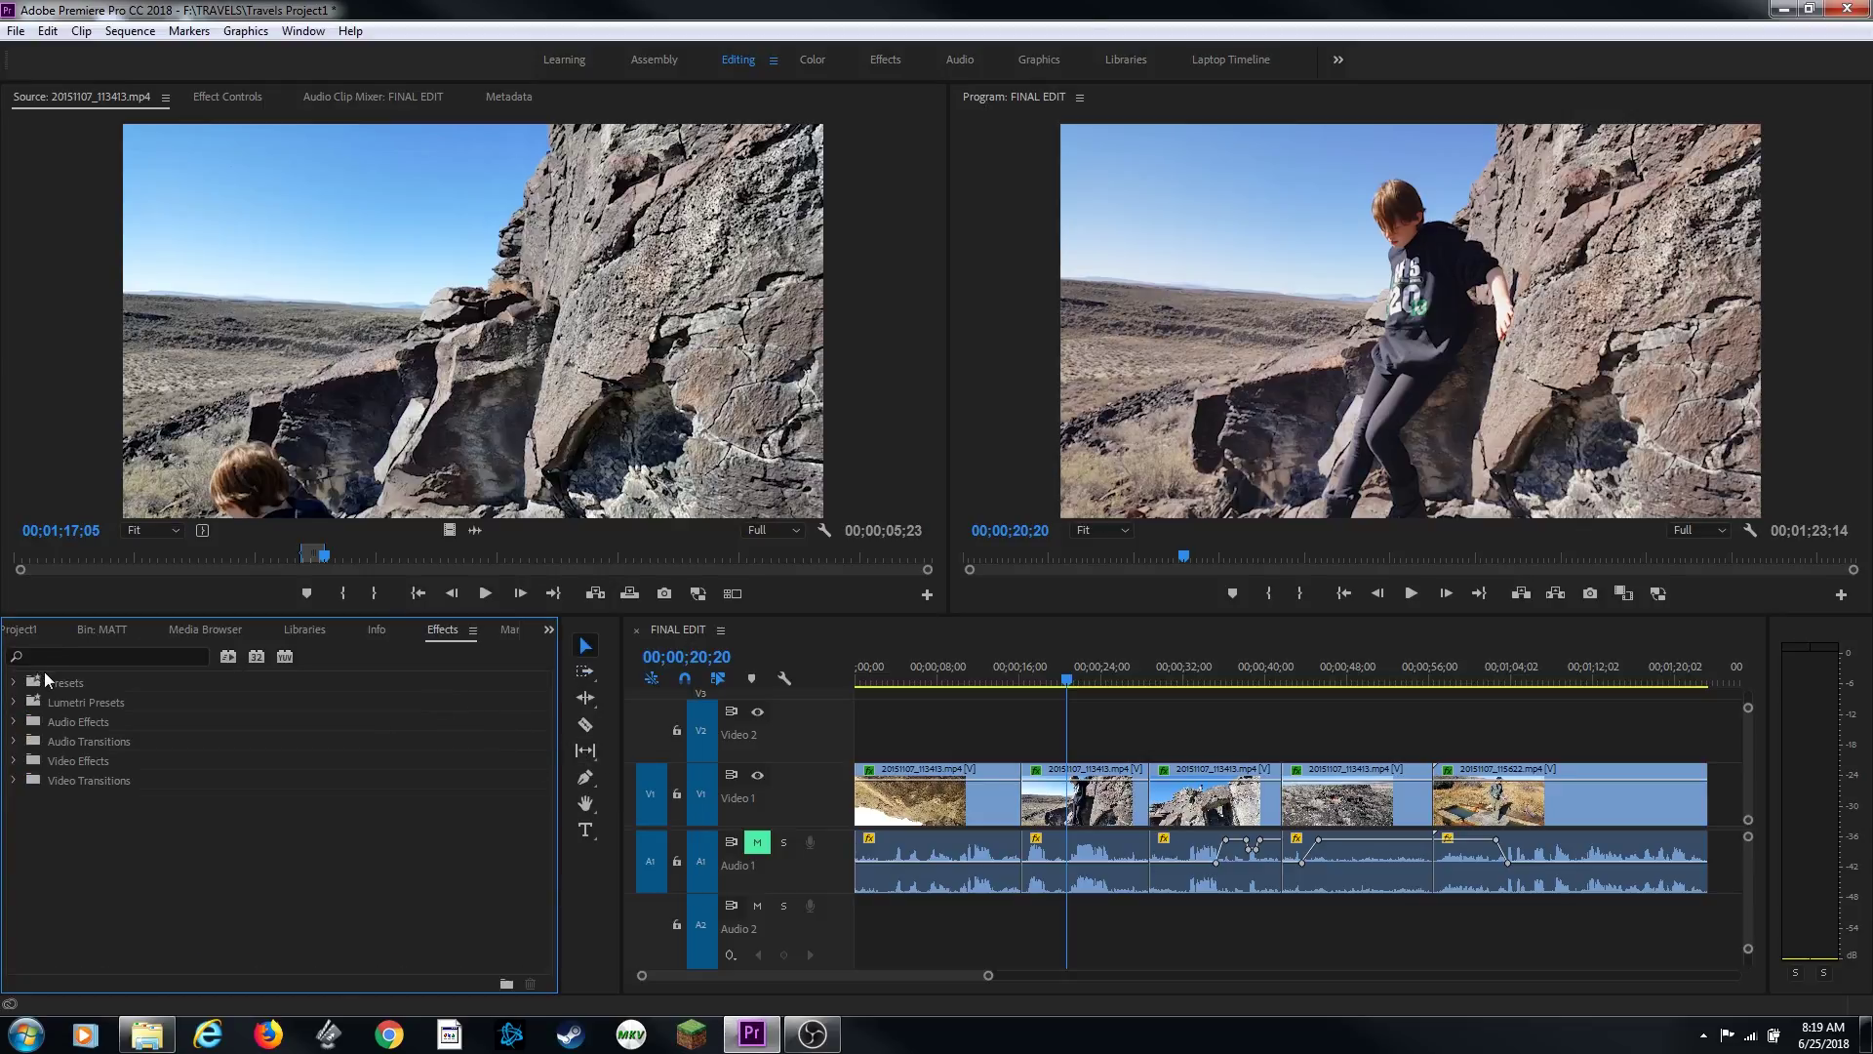
pyautogui.click(63, 726)
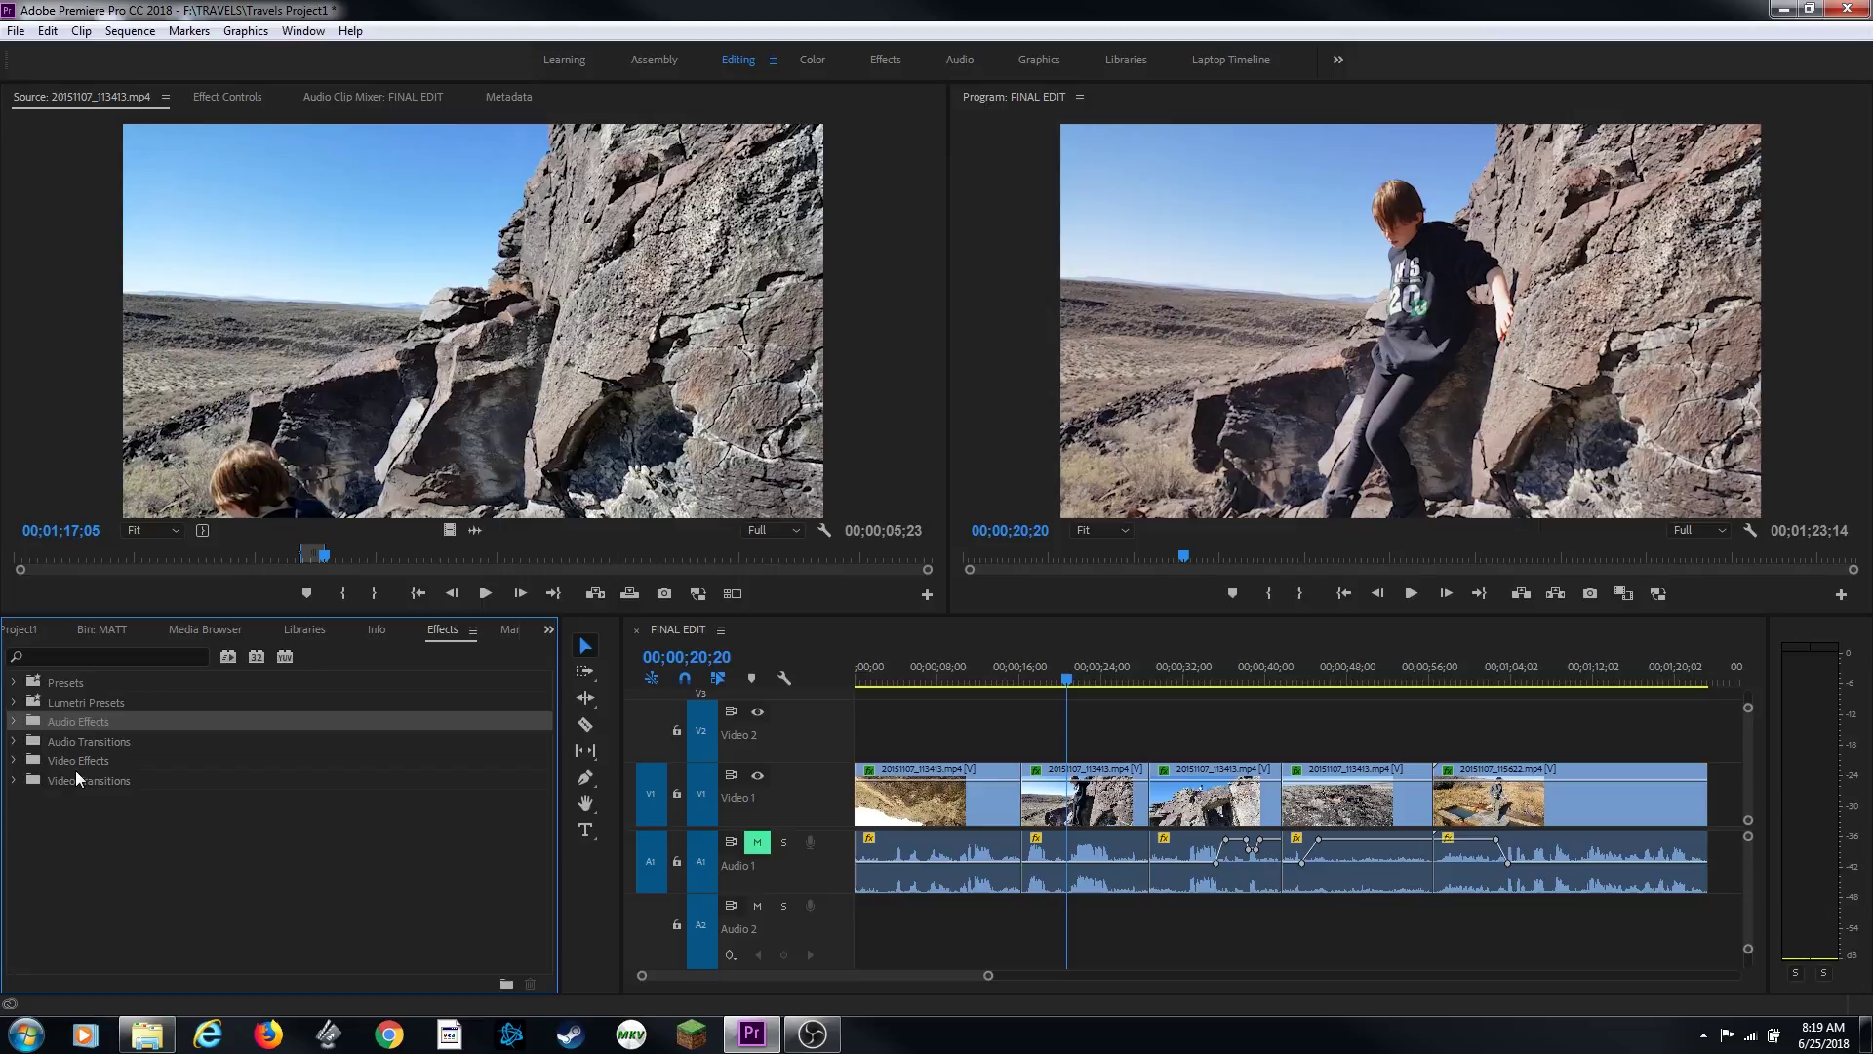
pyautogui.click(51, 759)
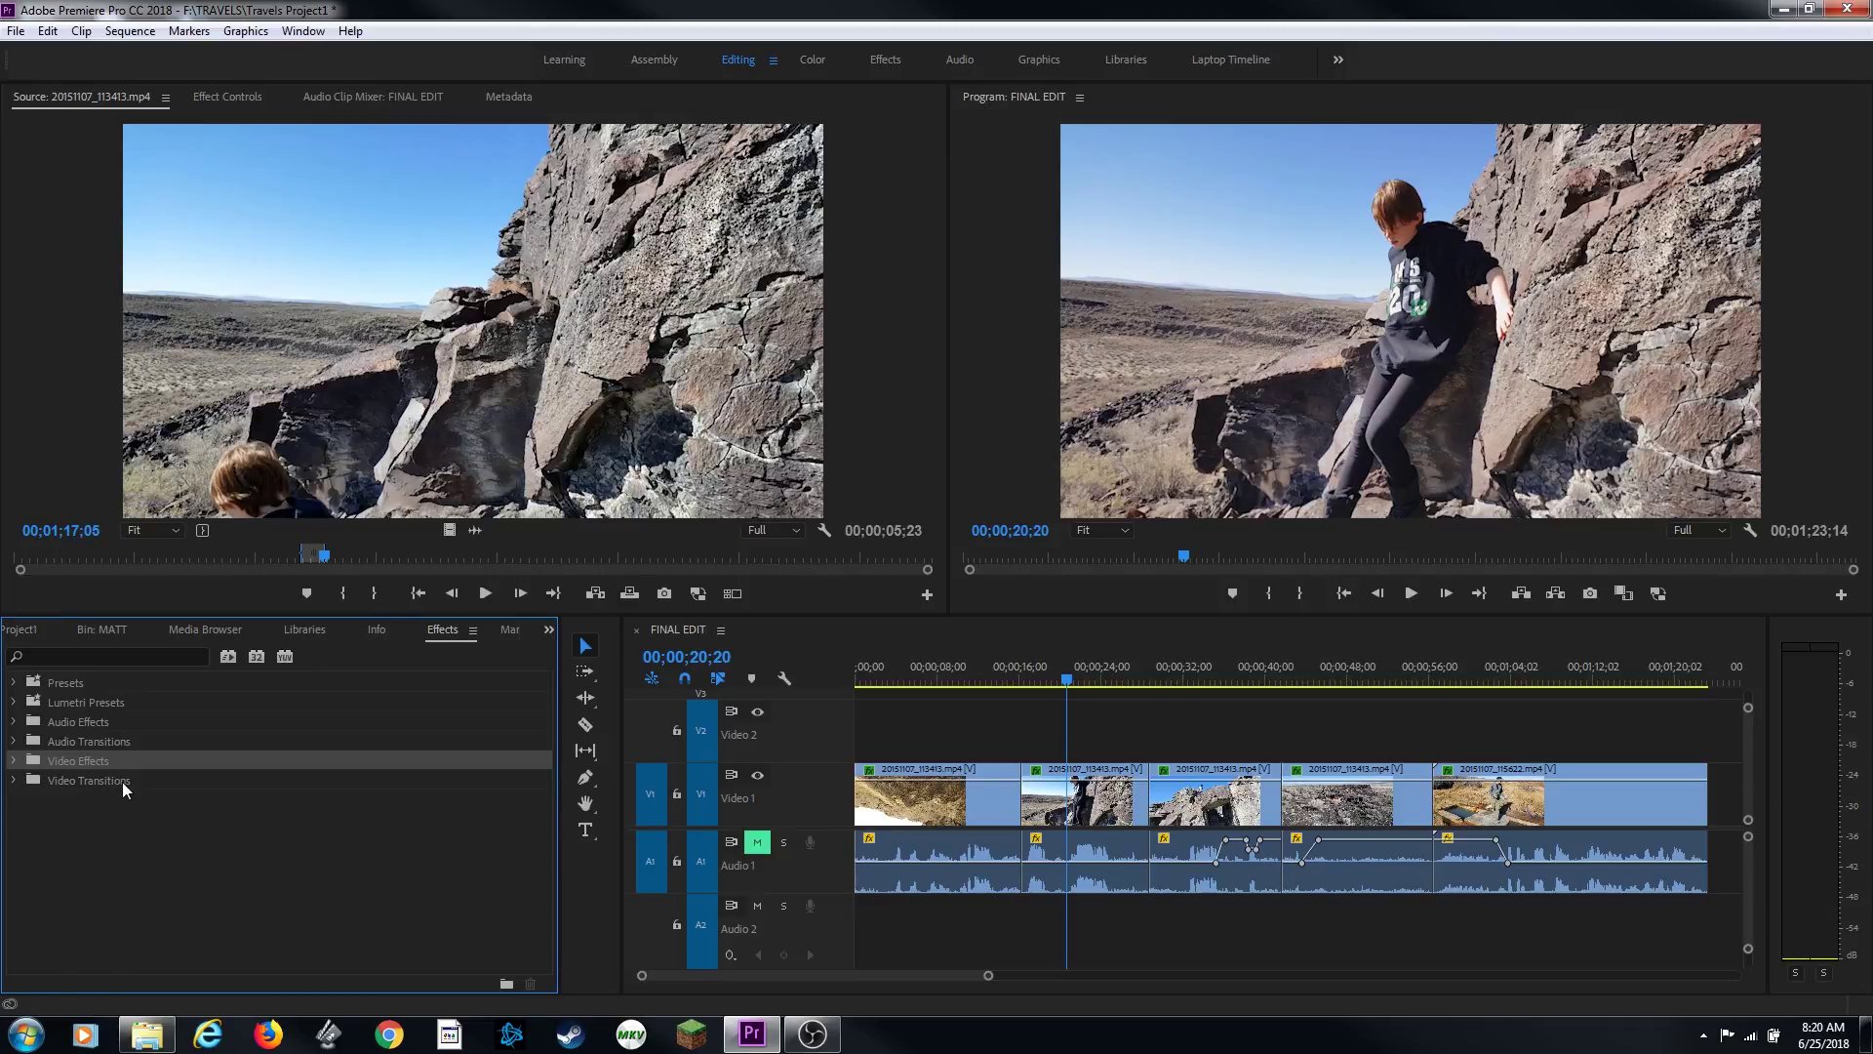
# Expand Video Effects and its Distort category to list effects like Warp Stabilizer.
pyautogui.click(15, 761)
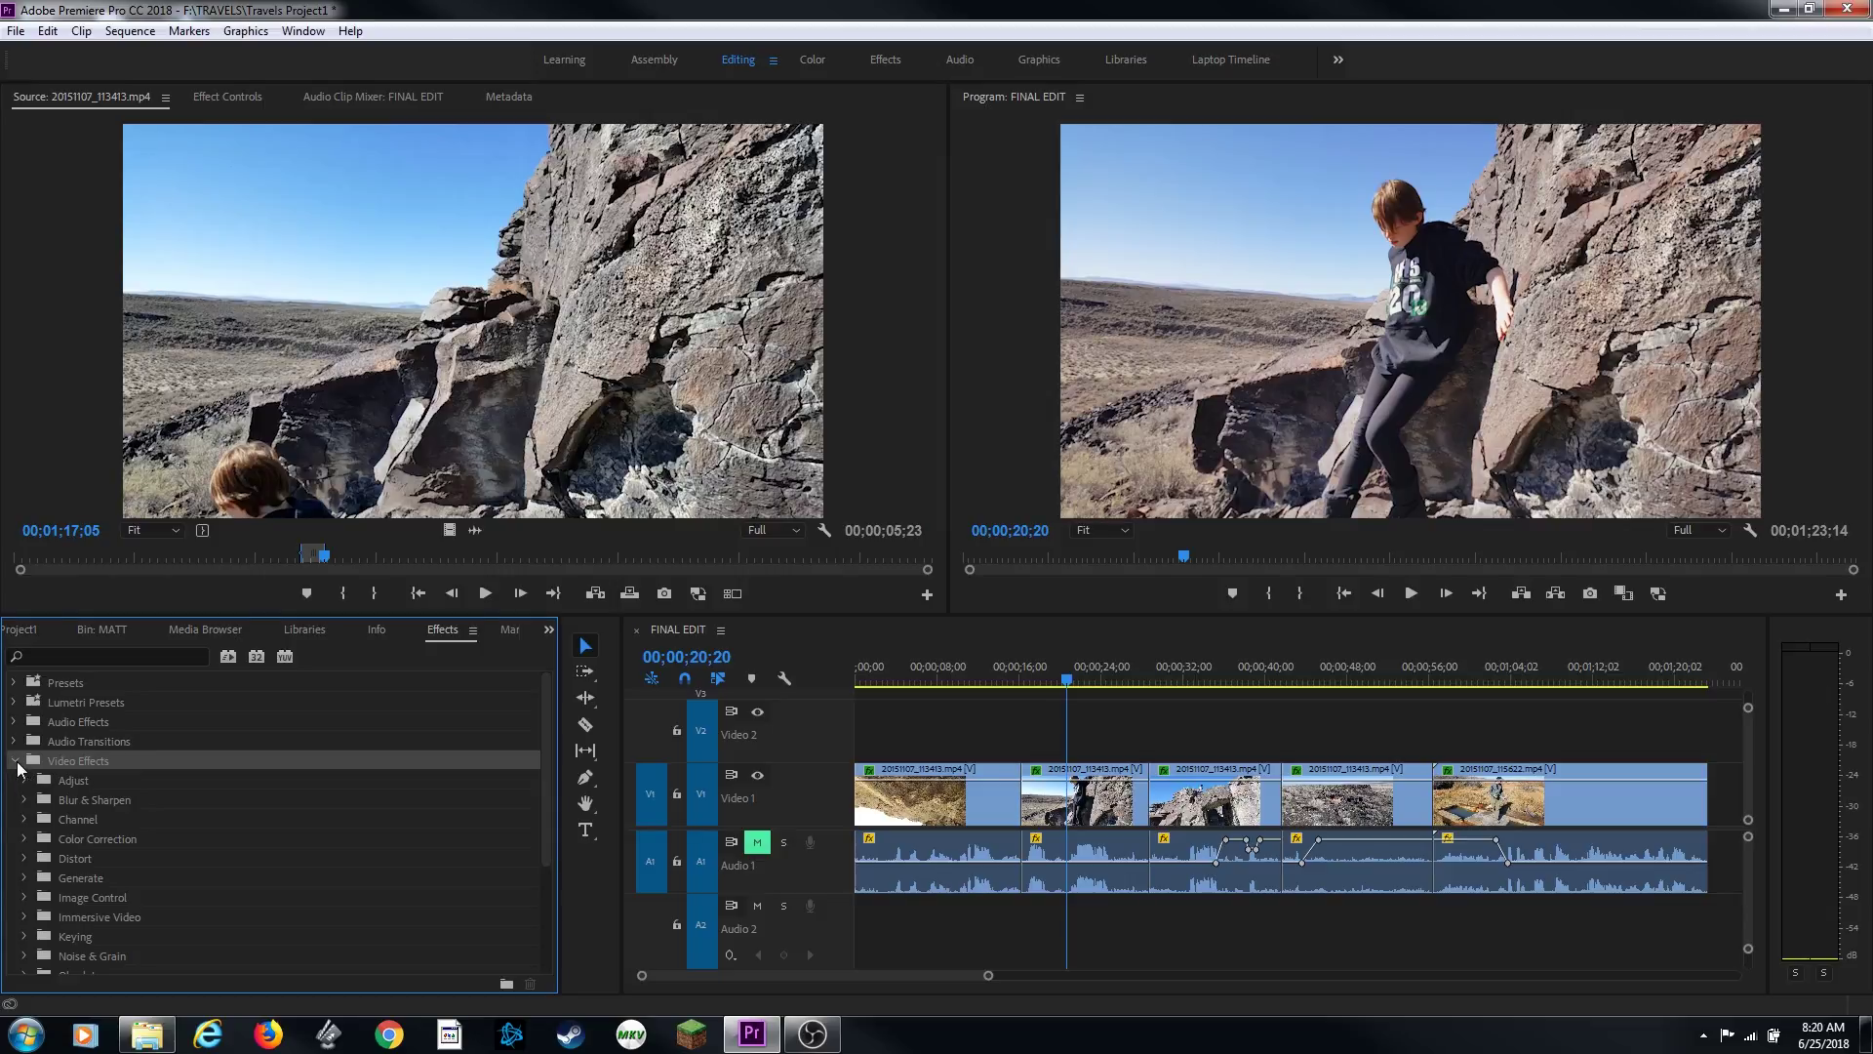
pyautogui.scroll(-4, 79, 839)
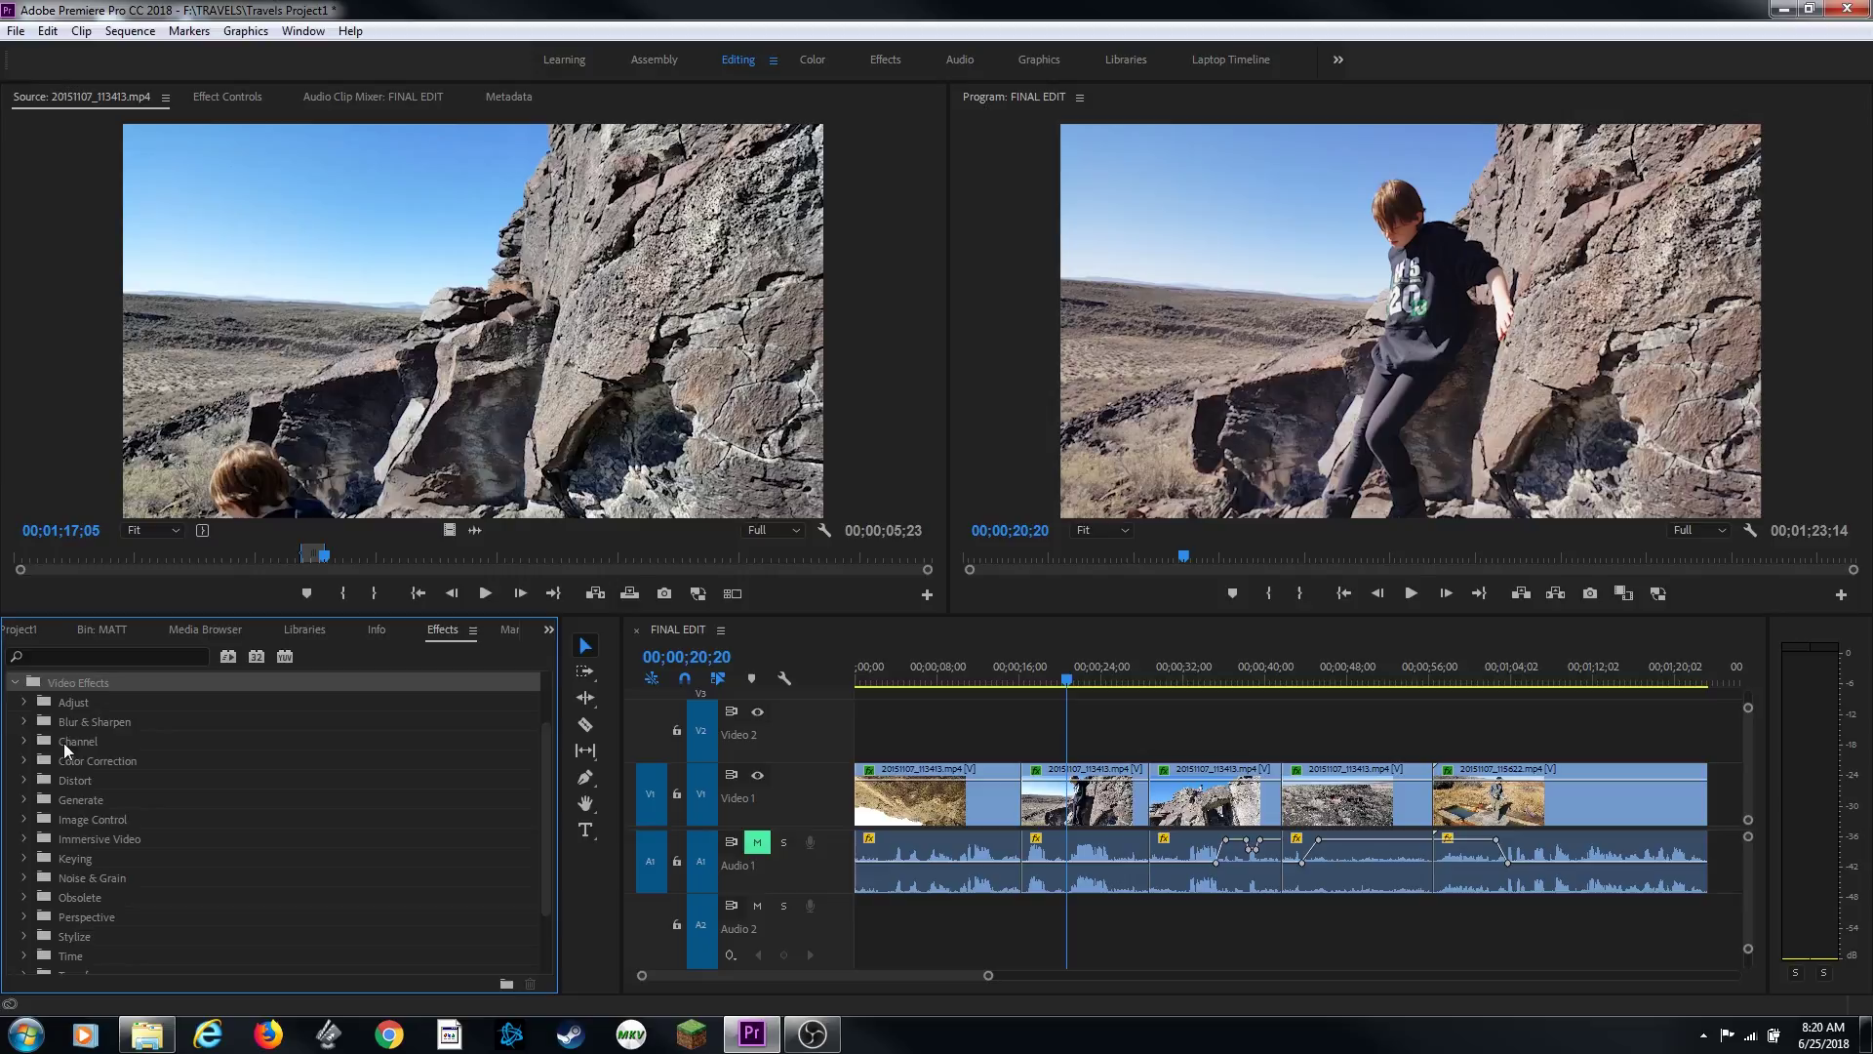
pyautogui.scroll(-1, 78, 753)
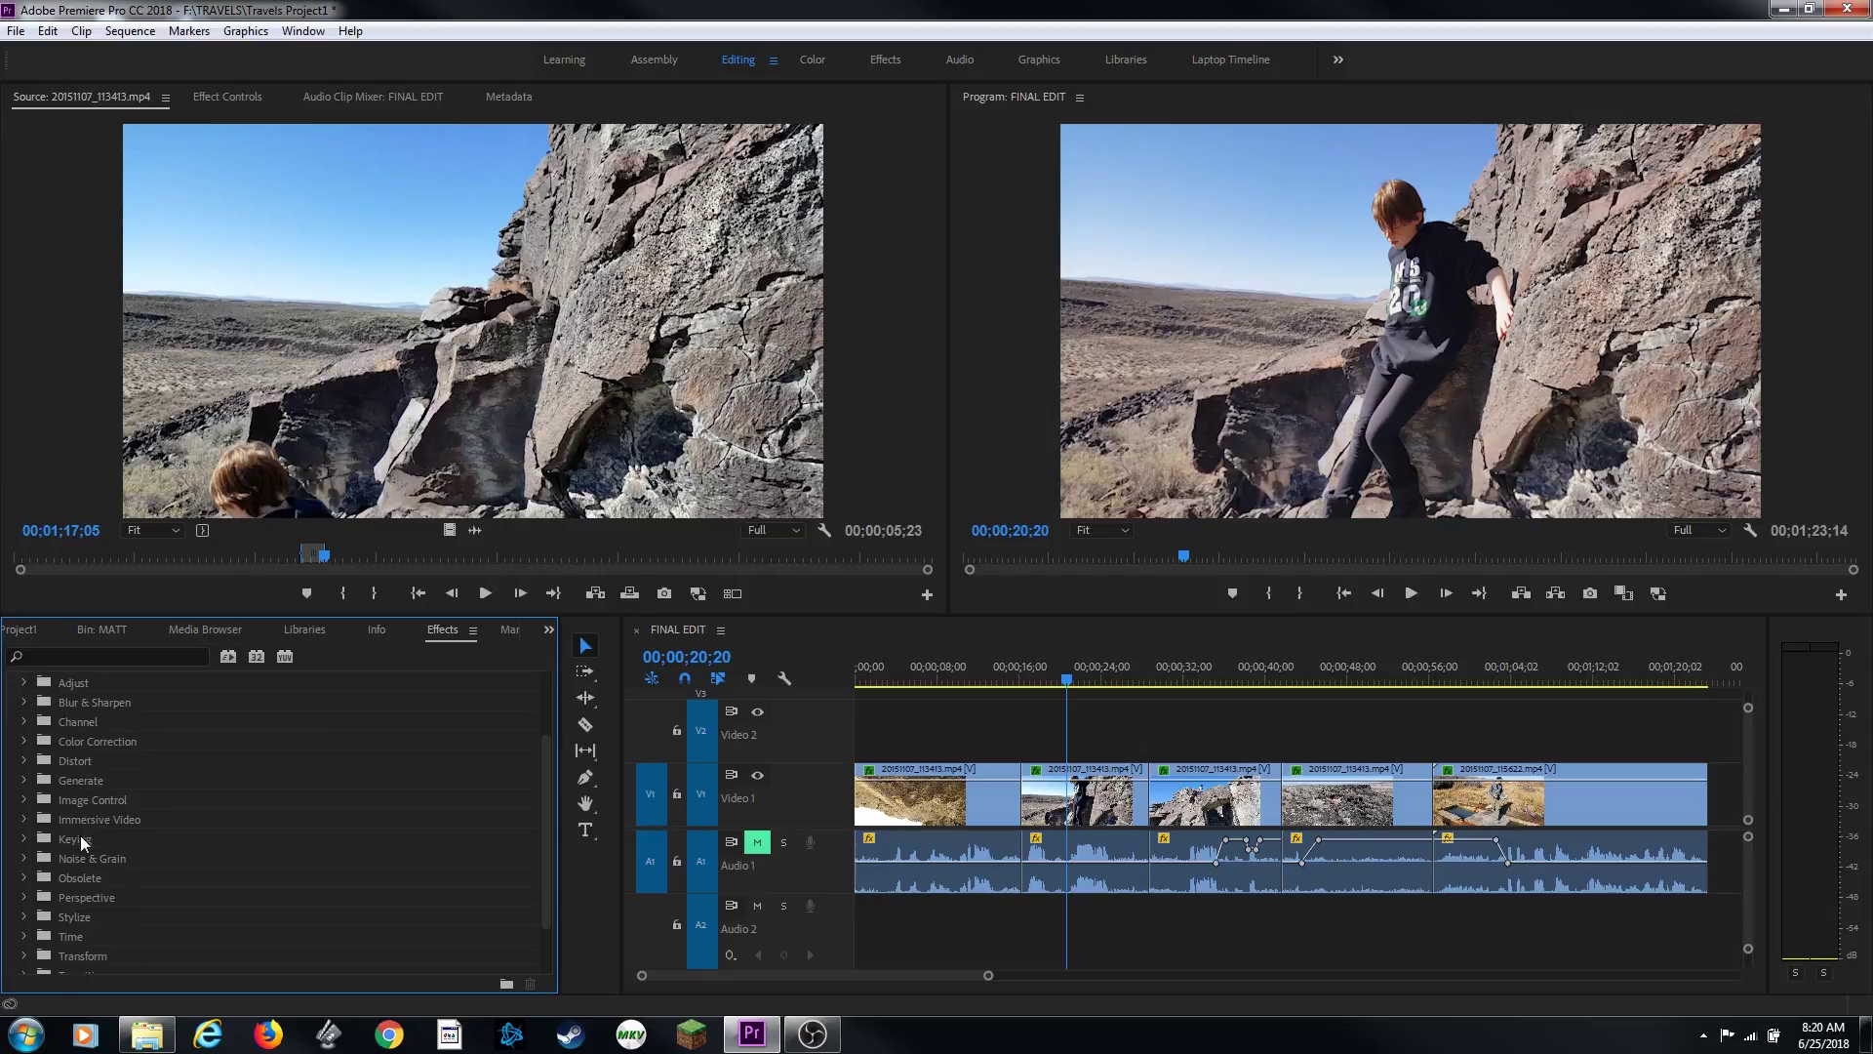
pyautogui.scroll(4, 74, 777)
pyautogui.scroll(-2, 88, 841)
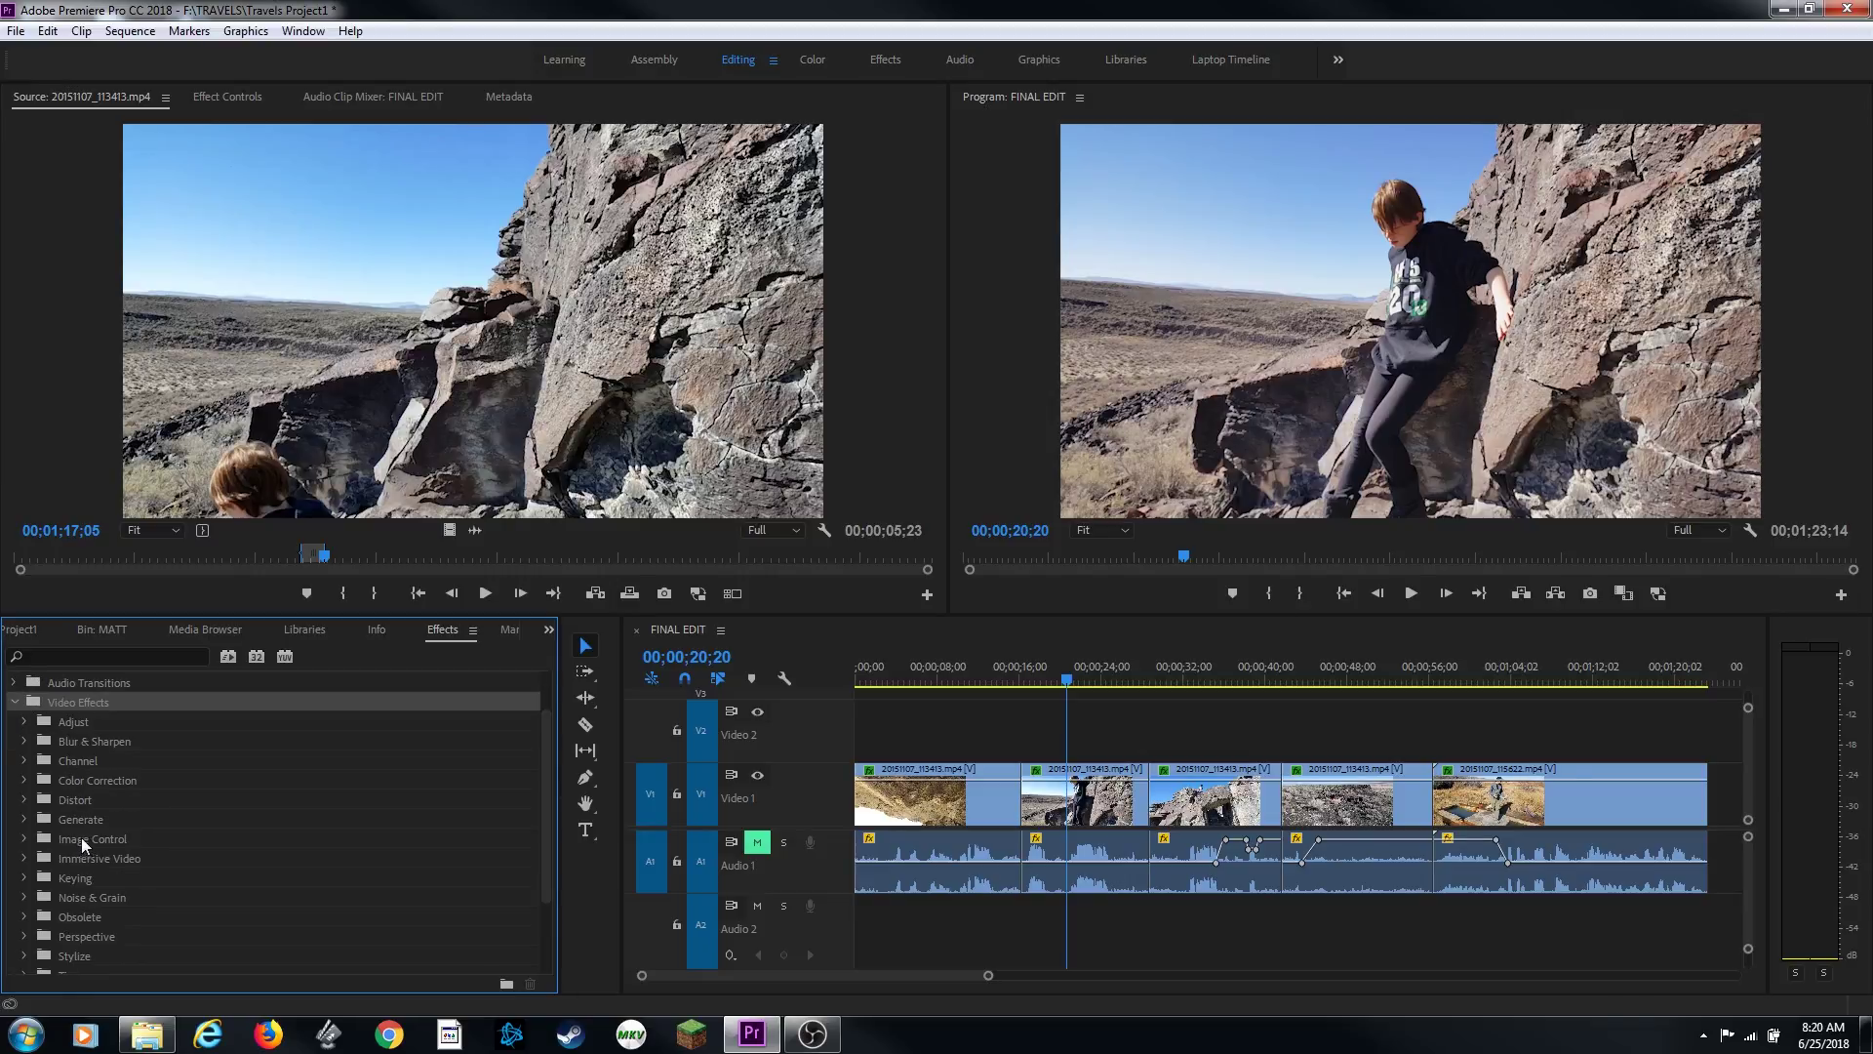
pyautogui.click(26, 800)
pyautogui.scroll(-4, 56, 824)
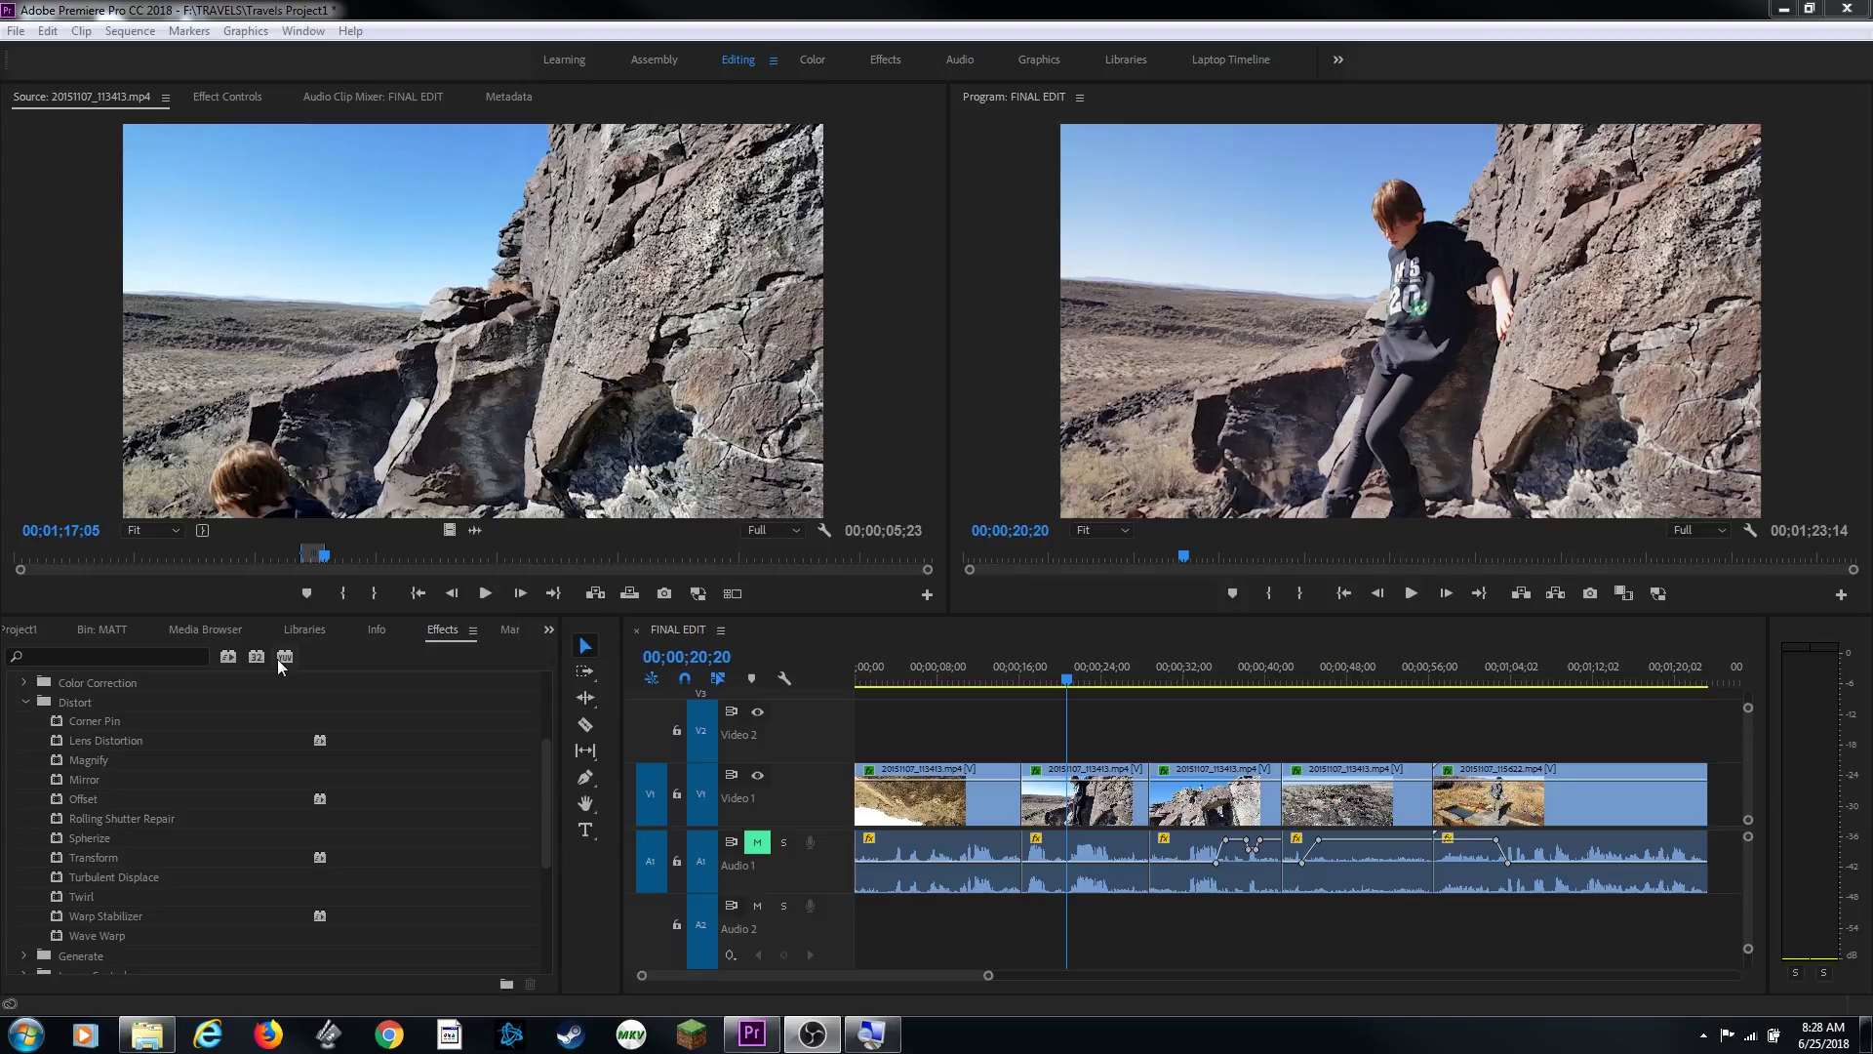
# Toggle the Accelerated Effects filter off again, then expand Video Effects > Color Correction.
pyautogui.click(228, 656)
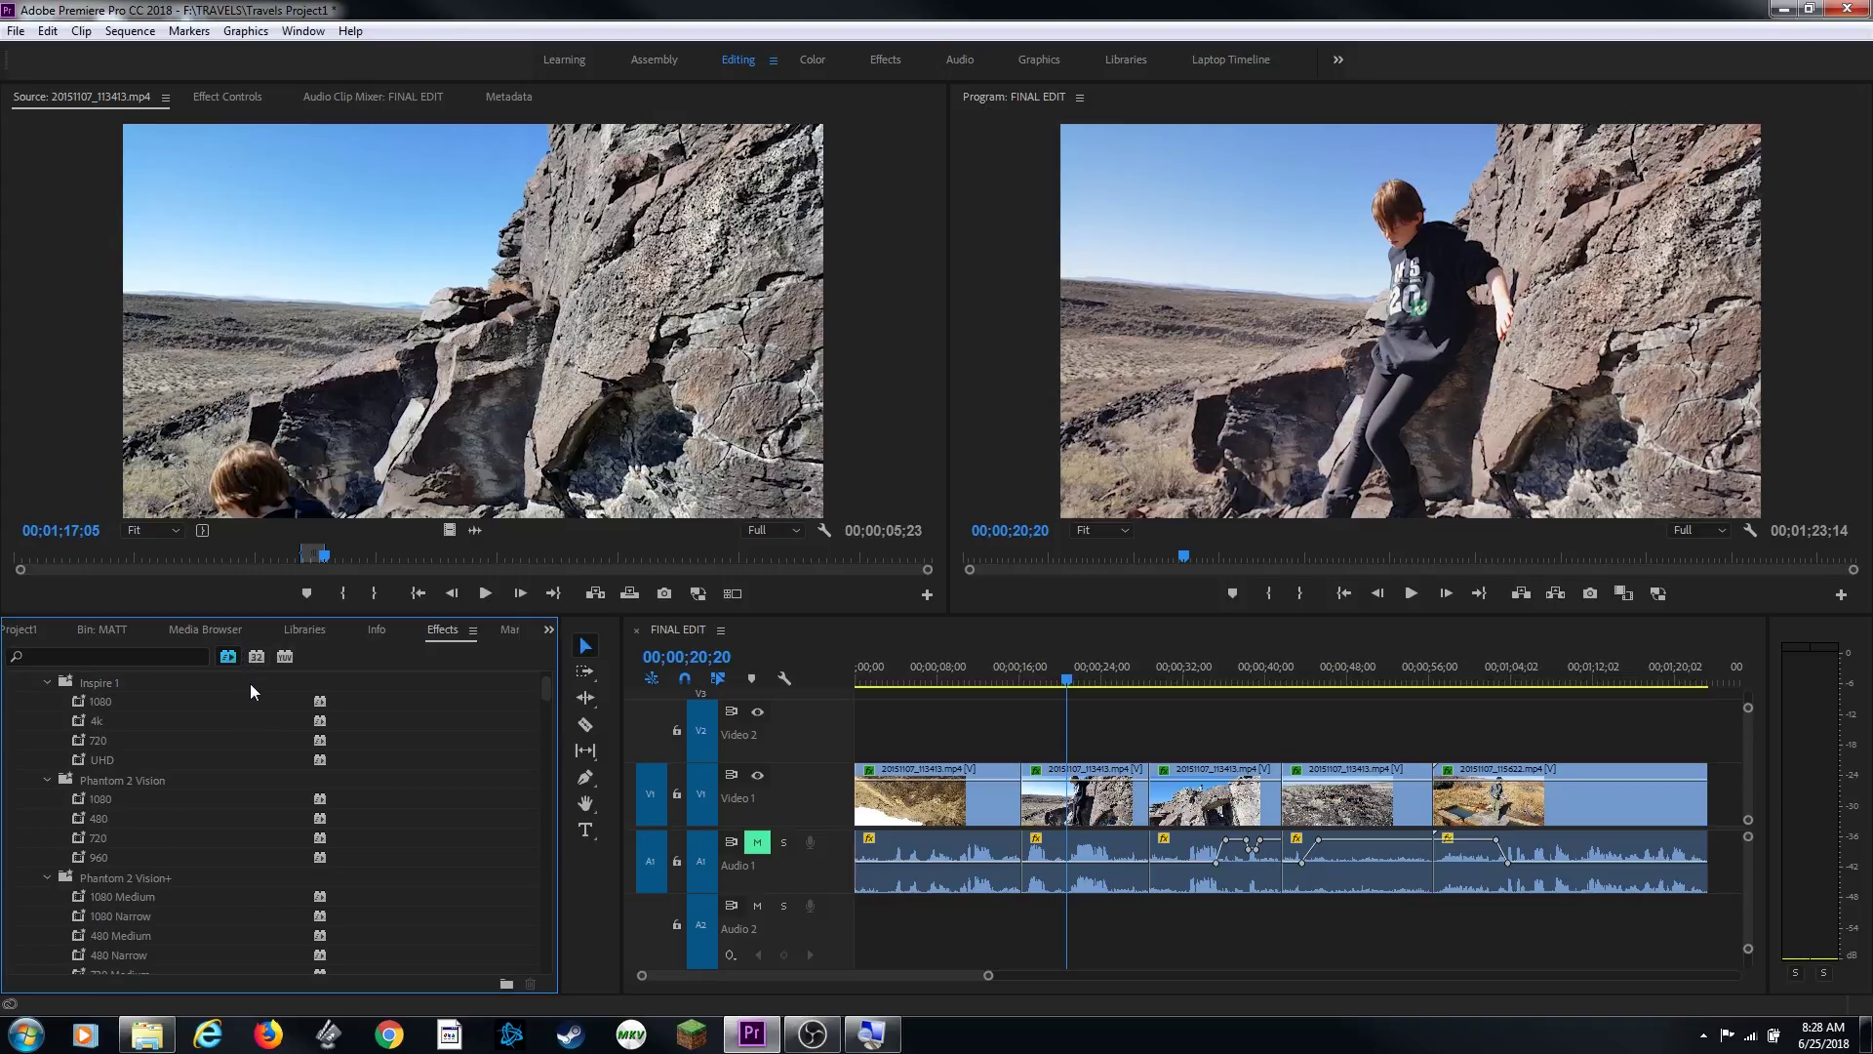
pyautogui.click(231, 655)
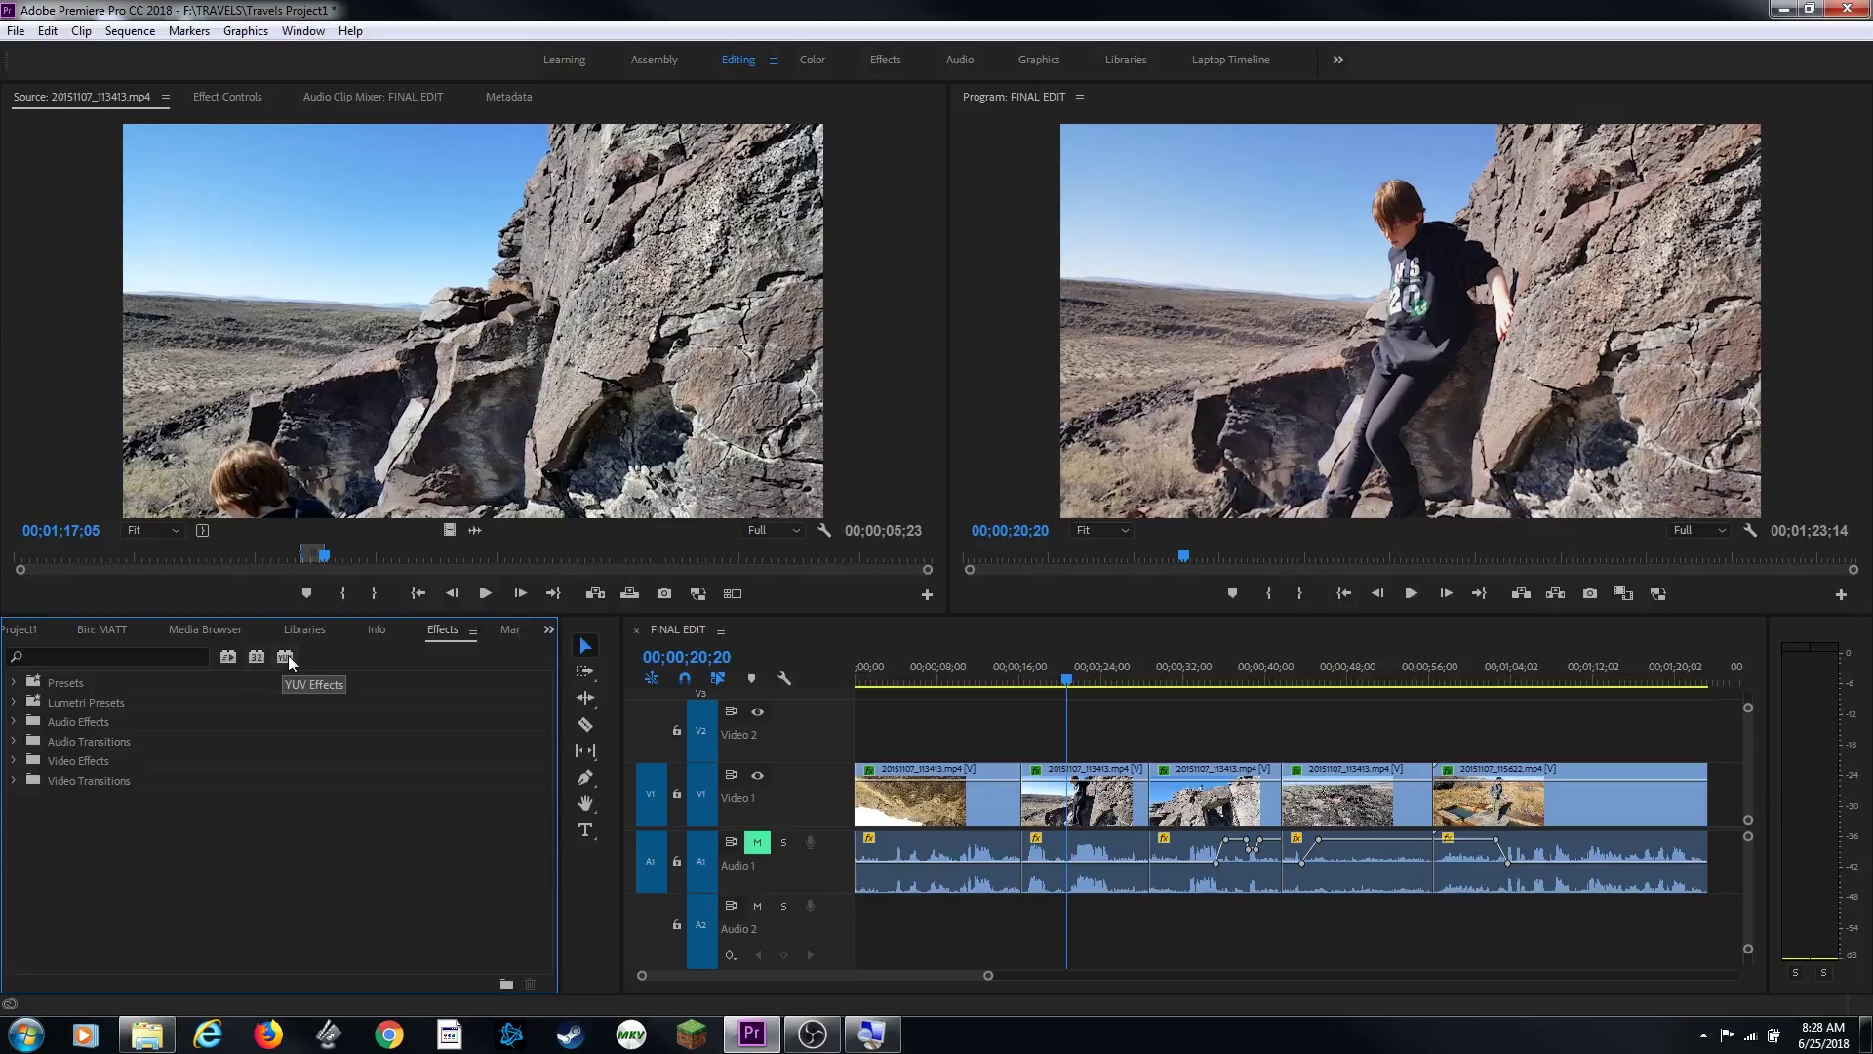
pyautogui.click(14, 761)
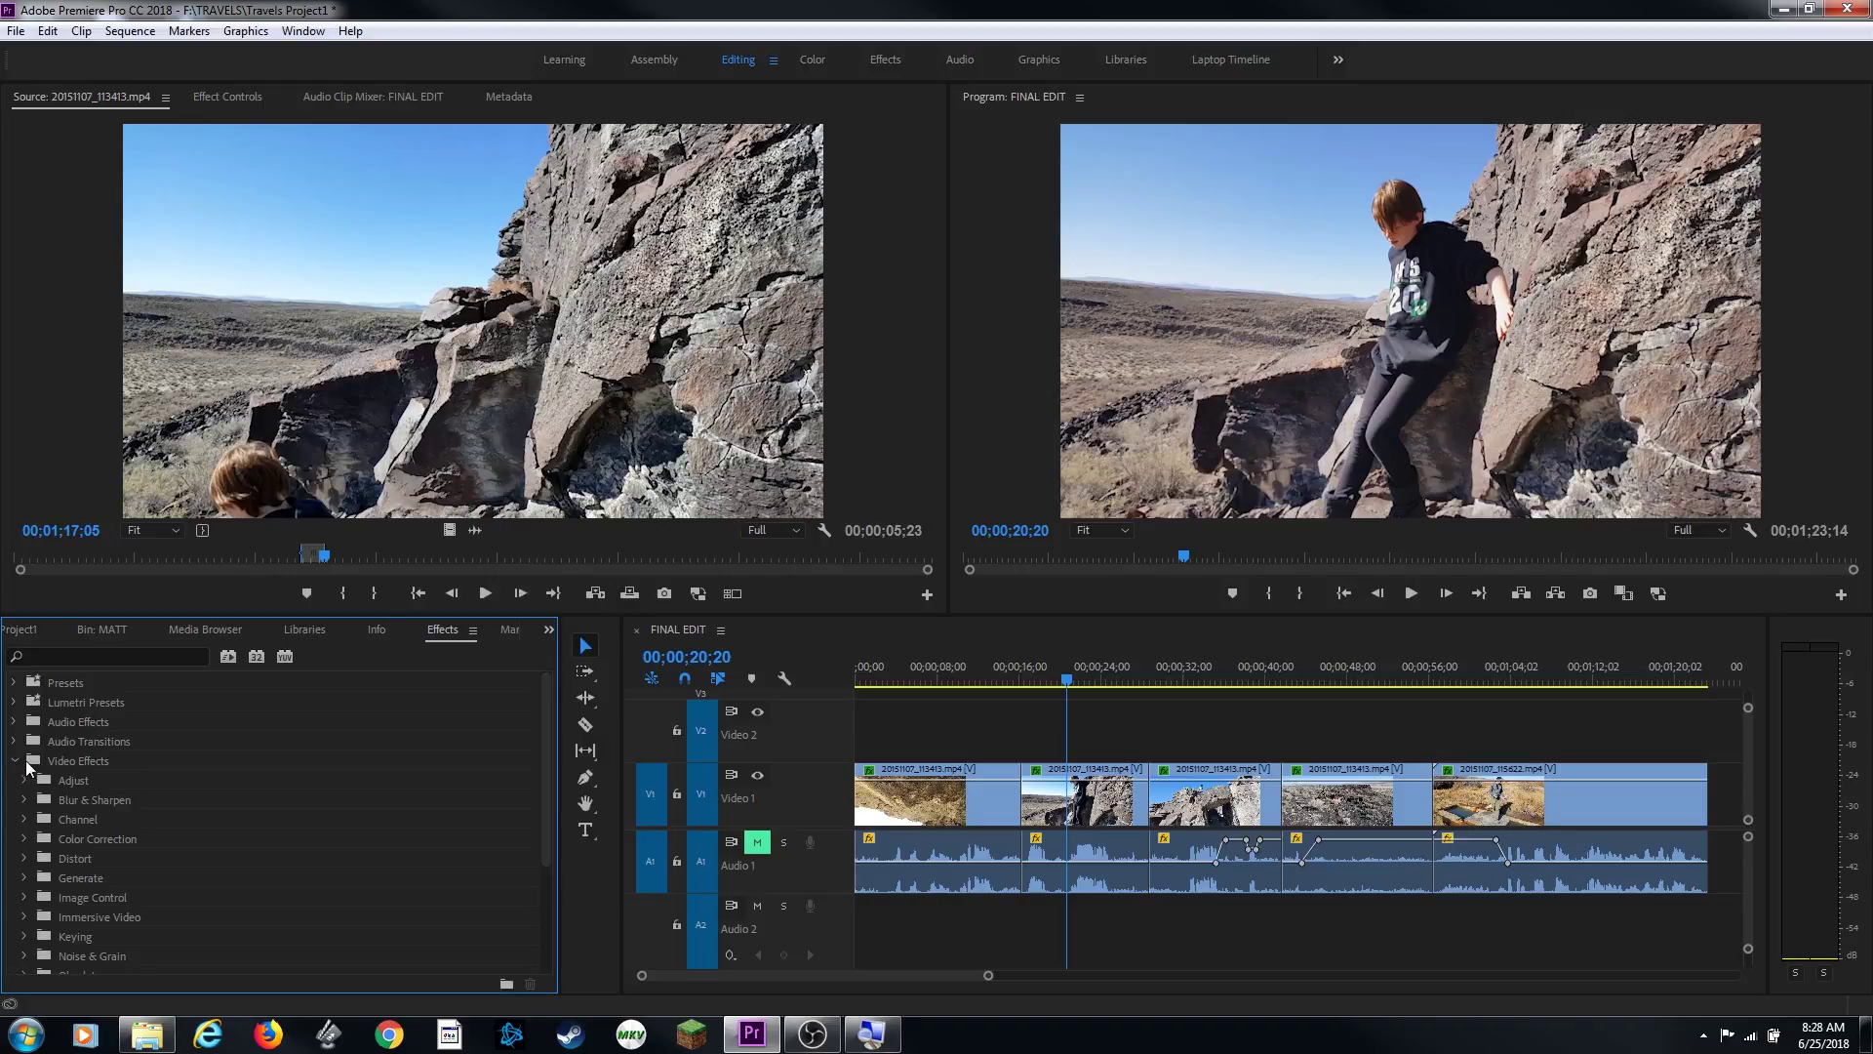
pyautogui.click(24, 841)
pyautogui.scroll(-3, 114, 800)
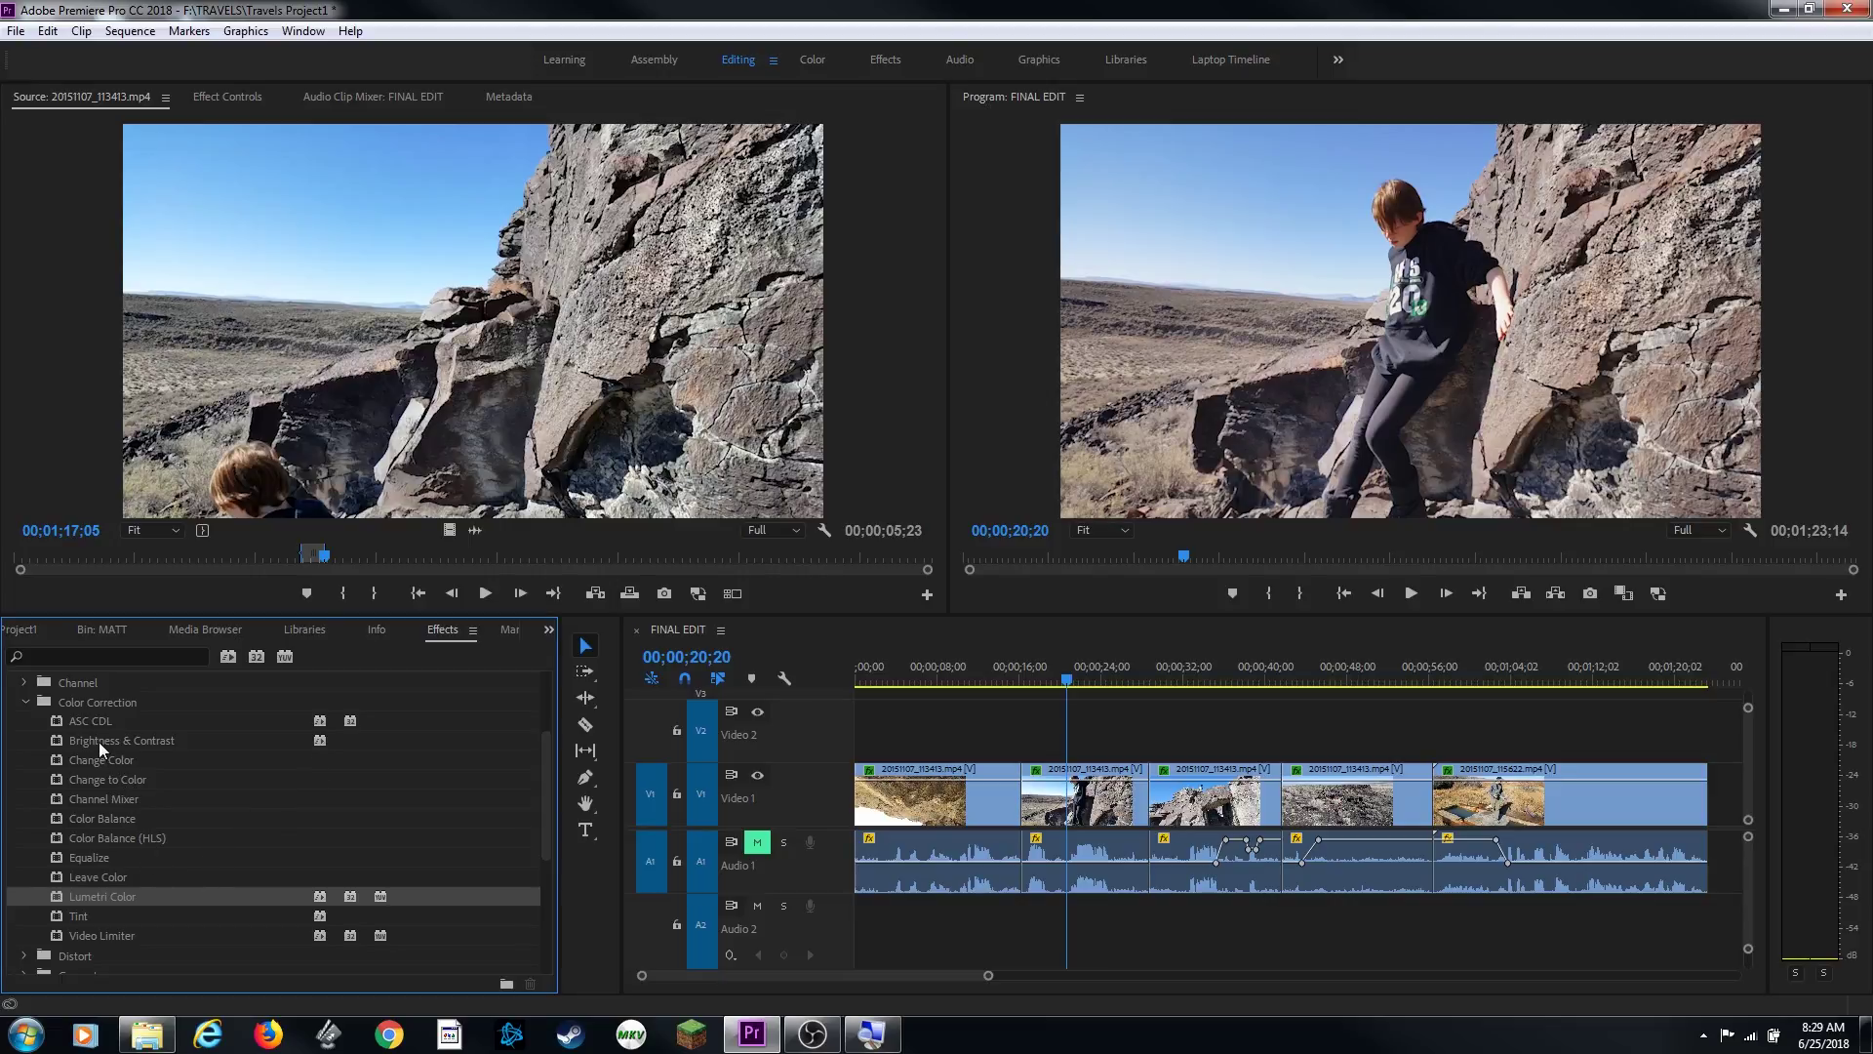
# Apply Brightness & Contrast, Change Color and Change to Color to the Video 1 clip.
pyautogui.moveTo(98, 742); pyautogui.dragTo(1042, 792)
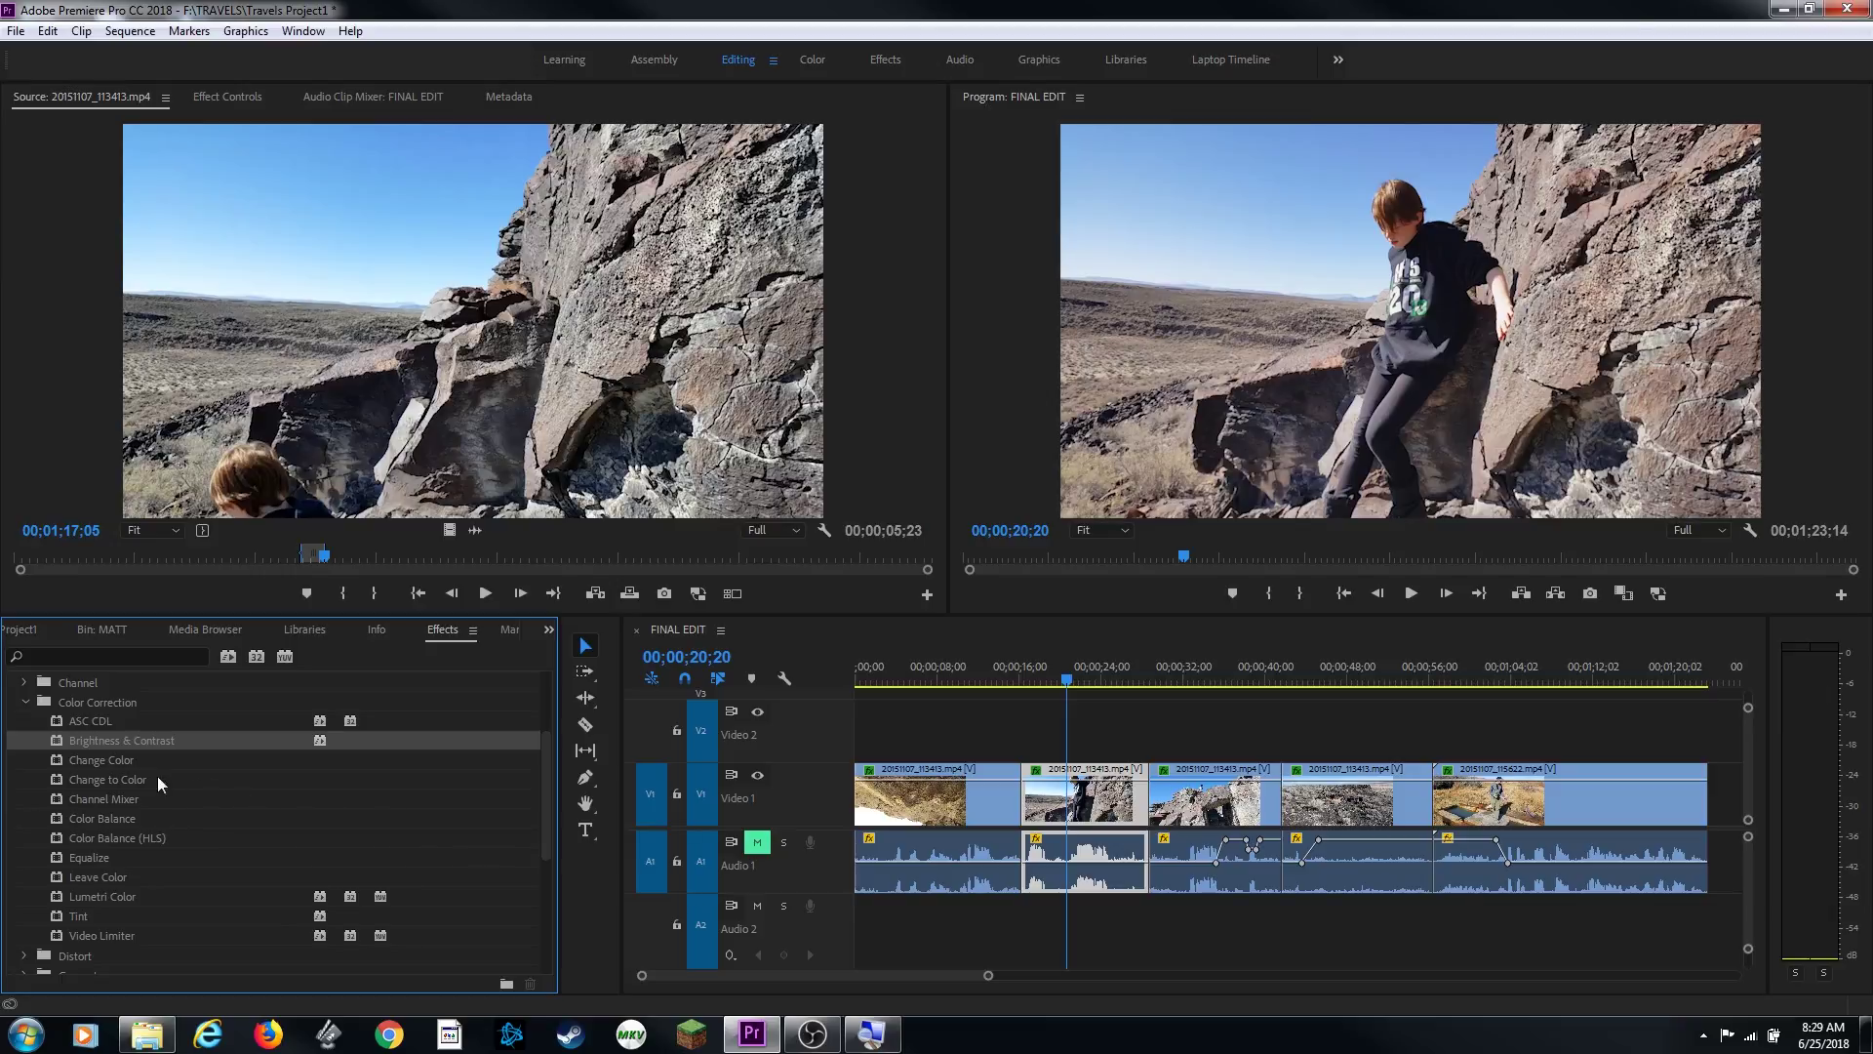
pyautogui.moveTo(106, 759); pyautogui.dragTo(1059, 784)
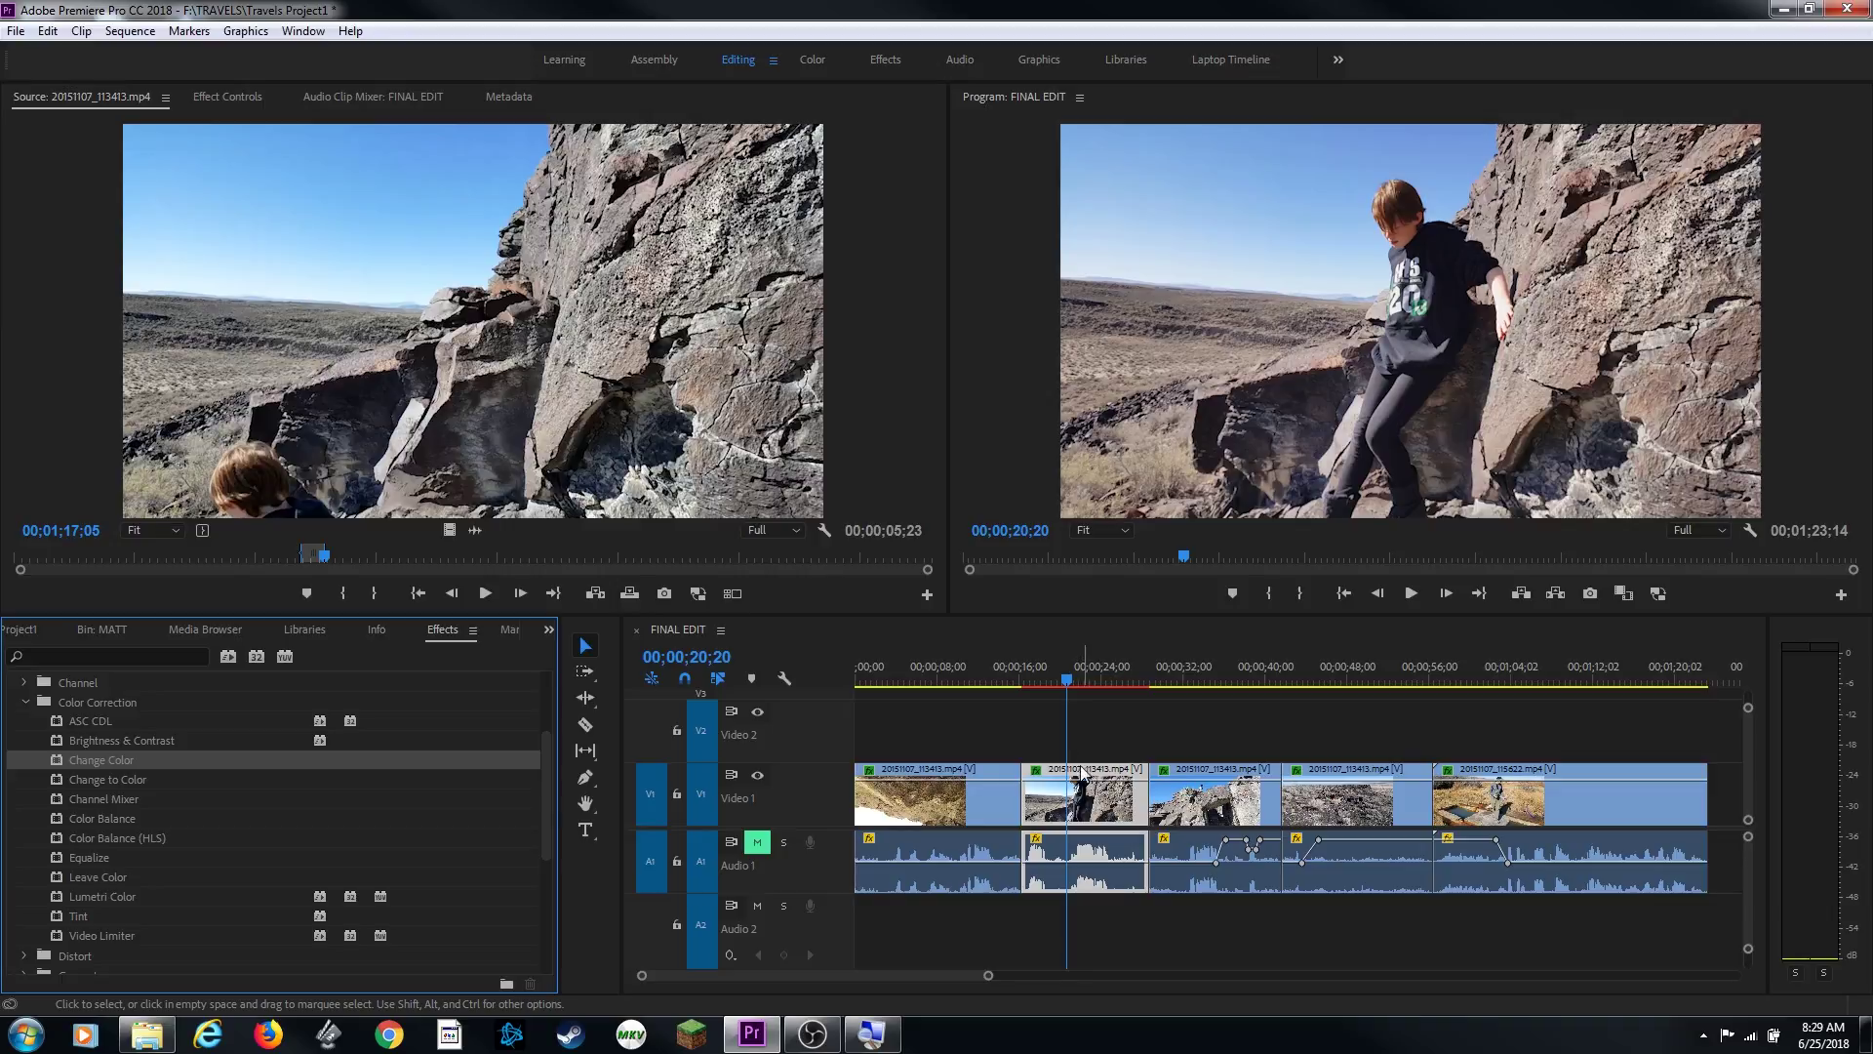
pyautogui.click(1091, 737)
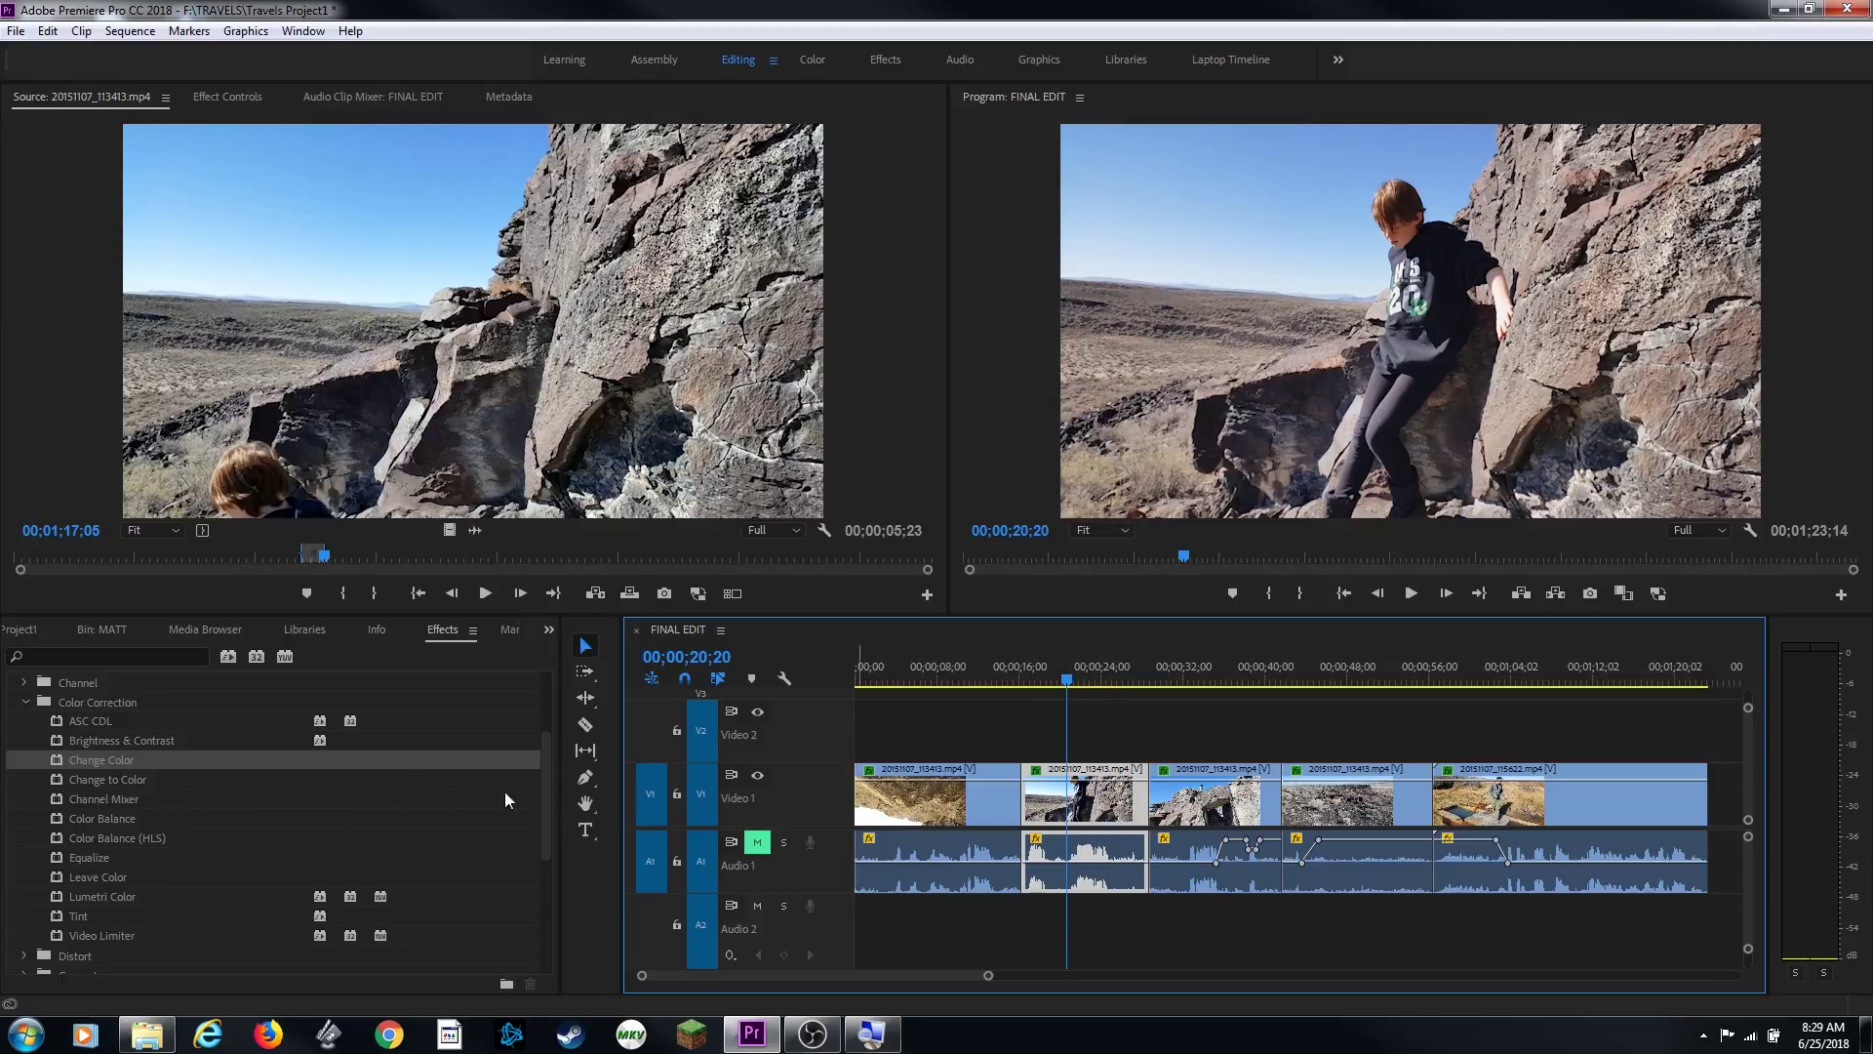
pyautogui.moveTo(101, 776); pyautogui.dragTo(1034, 793)
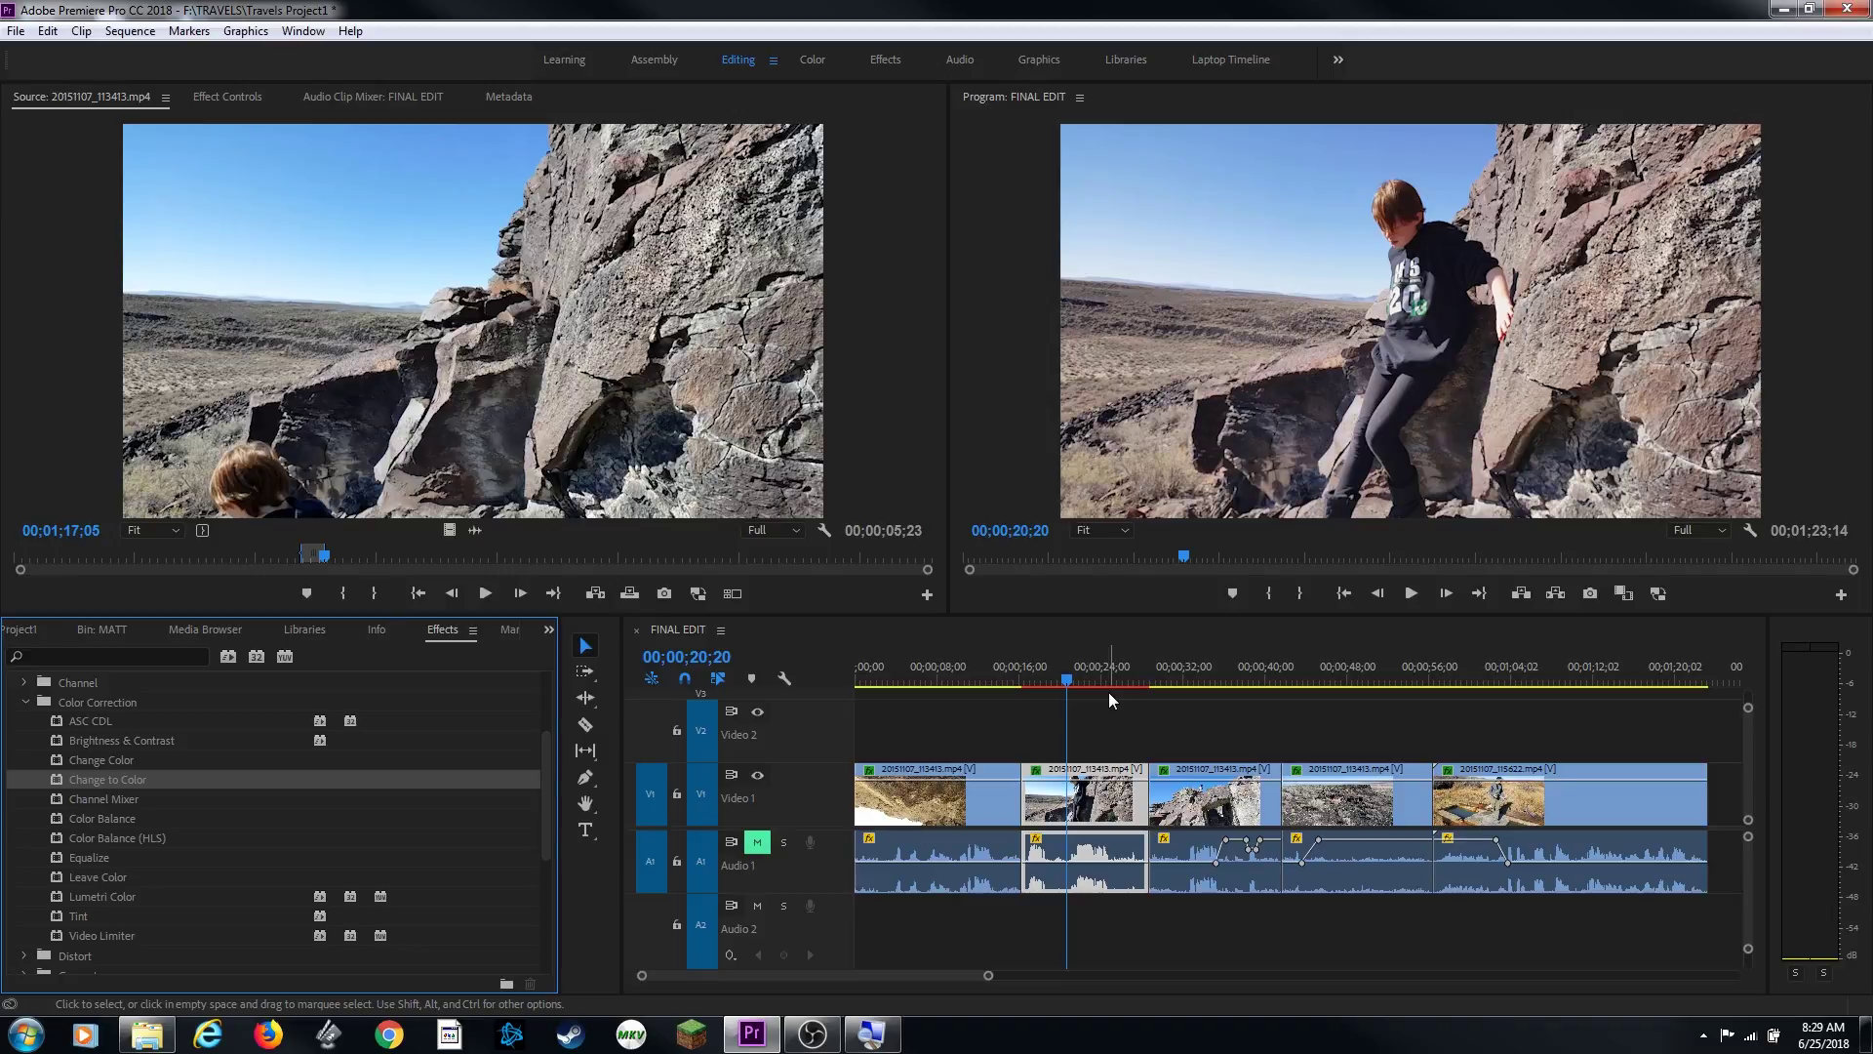
# Render the sequence's video previews with Enter.
pyautogui.press('Return')
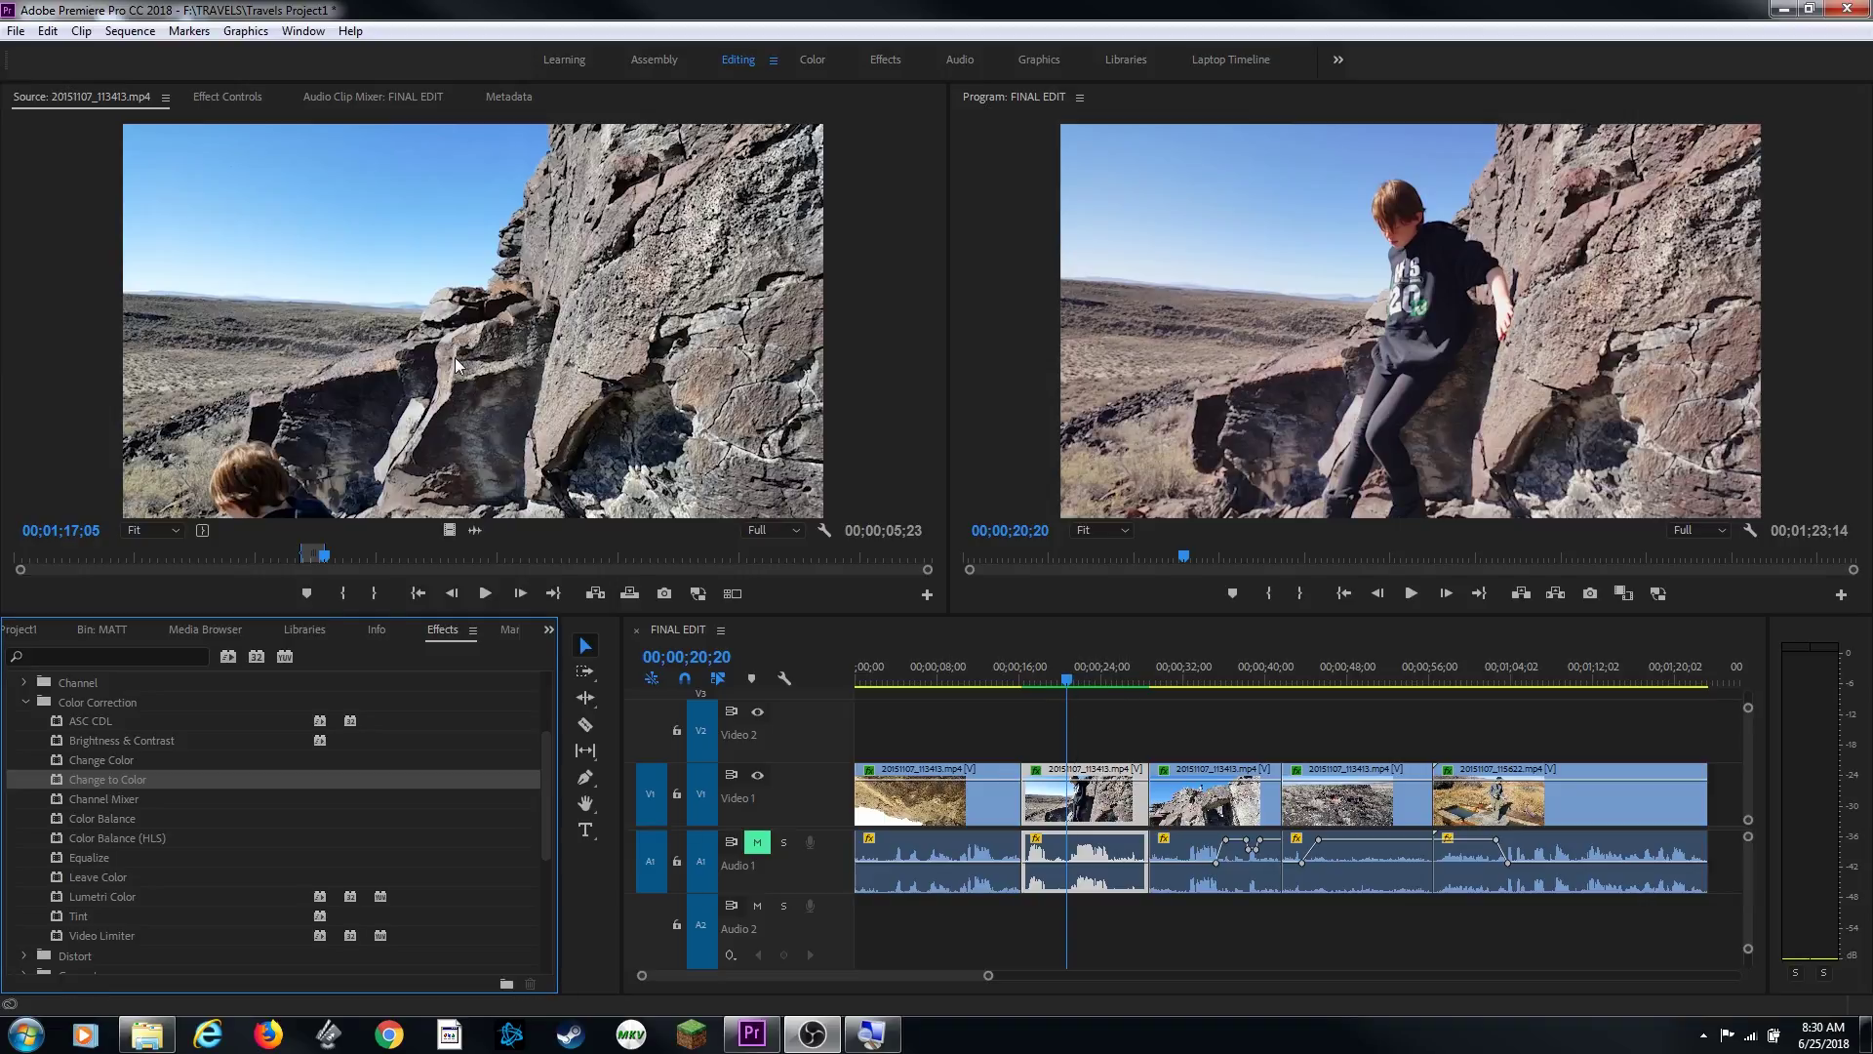
# Delete the Change to Color effect from the clip in Effect Controls.
pyautogui.click(1054, 776)
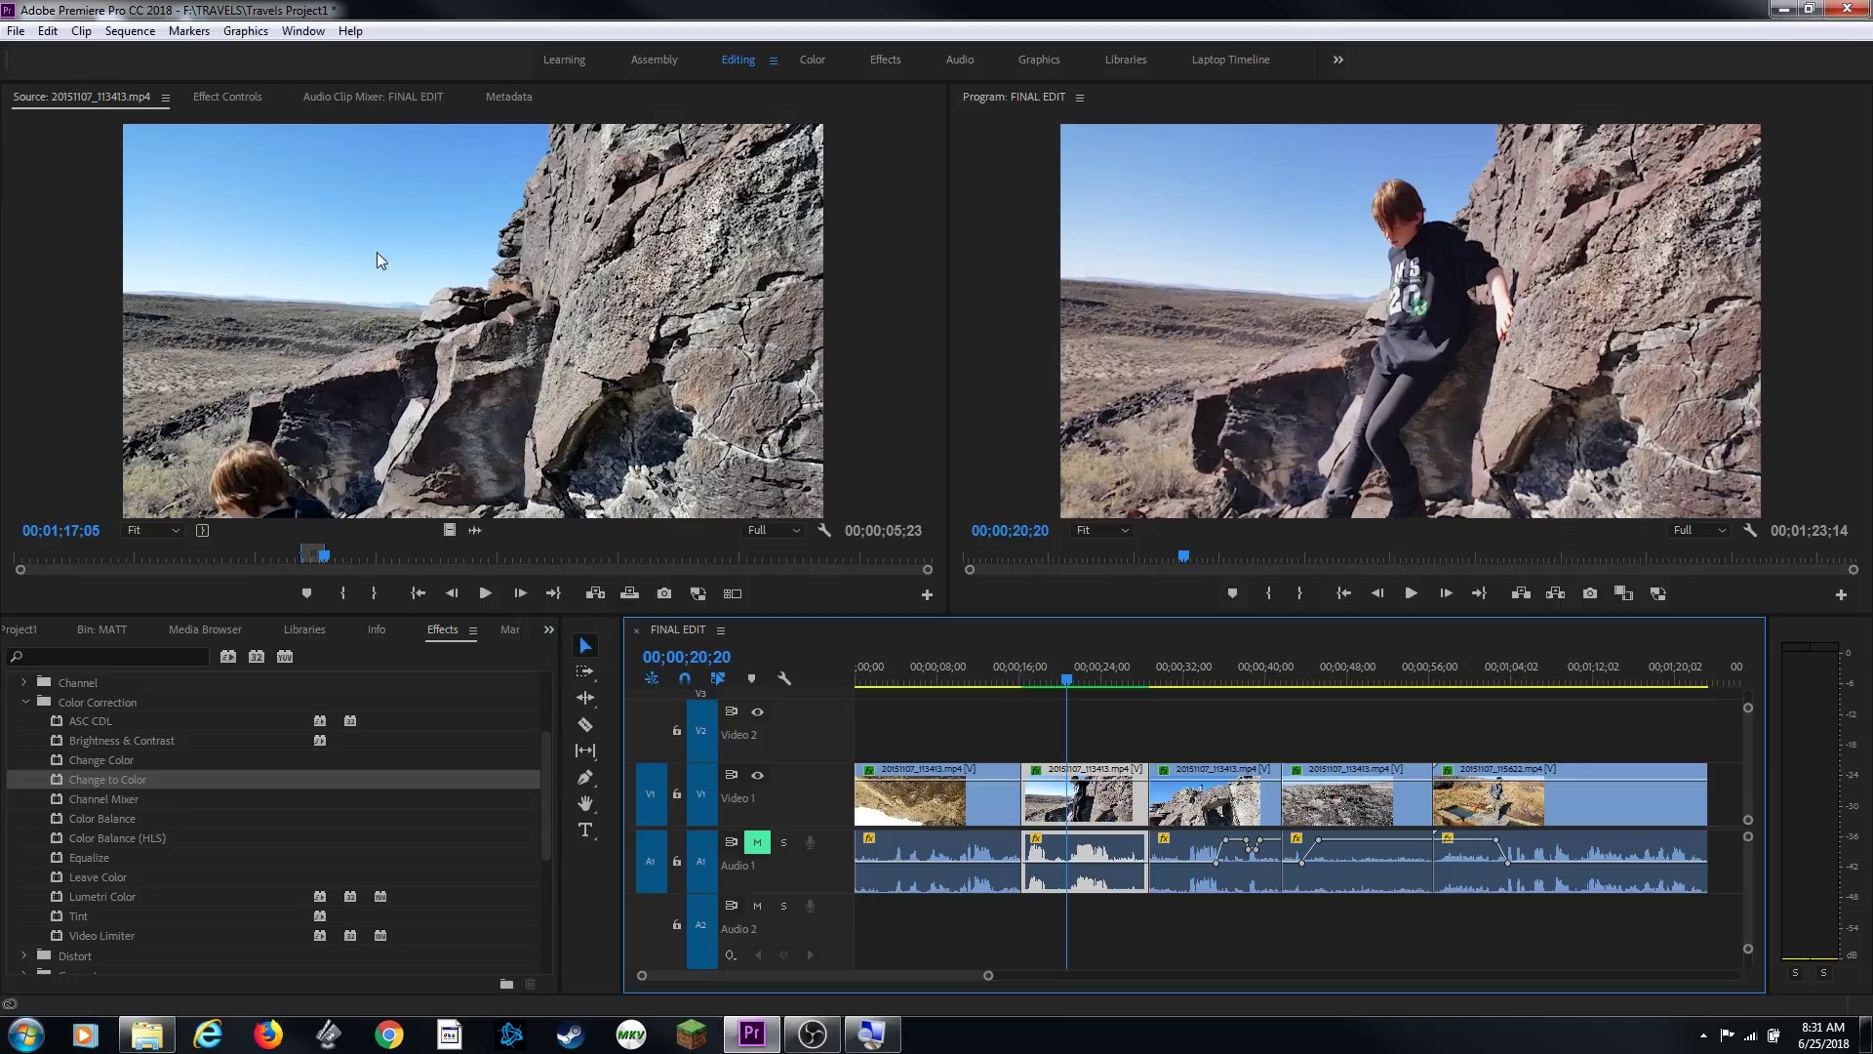
pyautogui.click(228, 97)
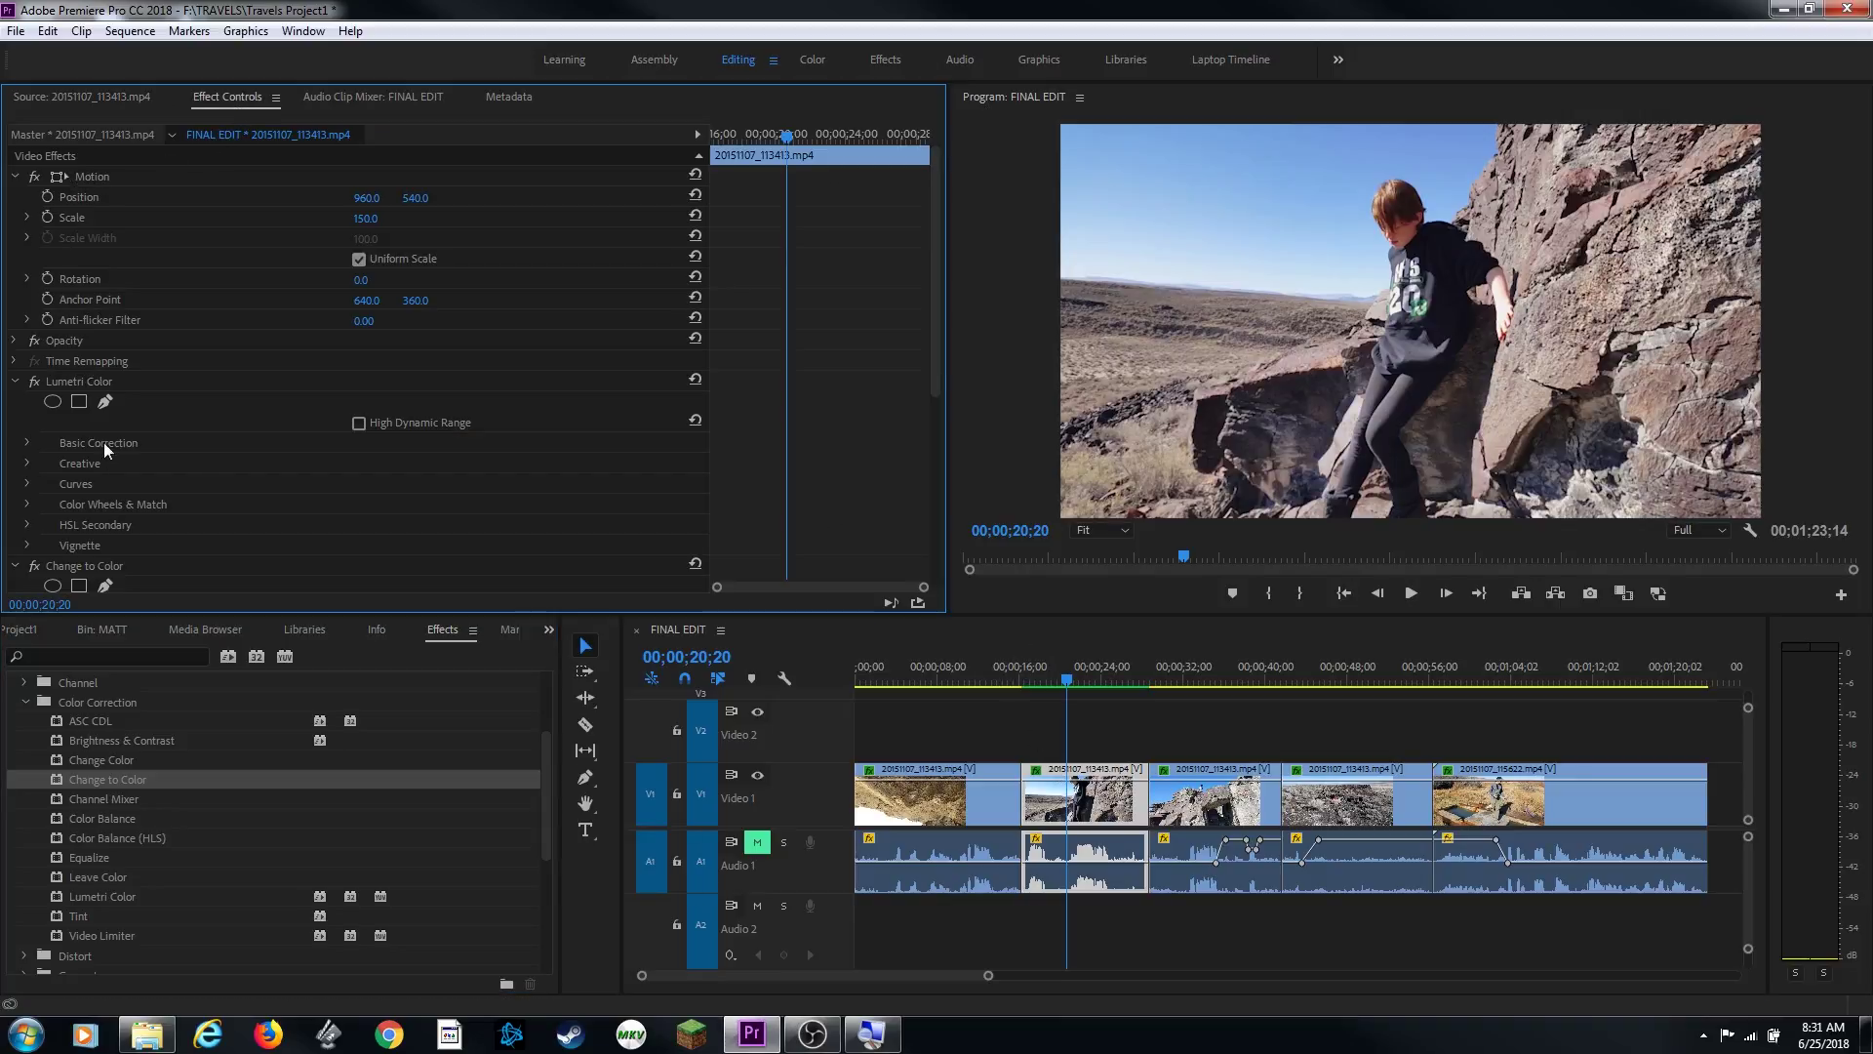
pyautogui.click(96, 566)
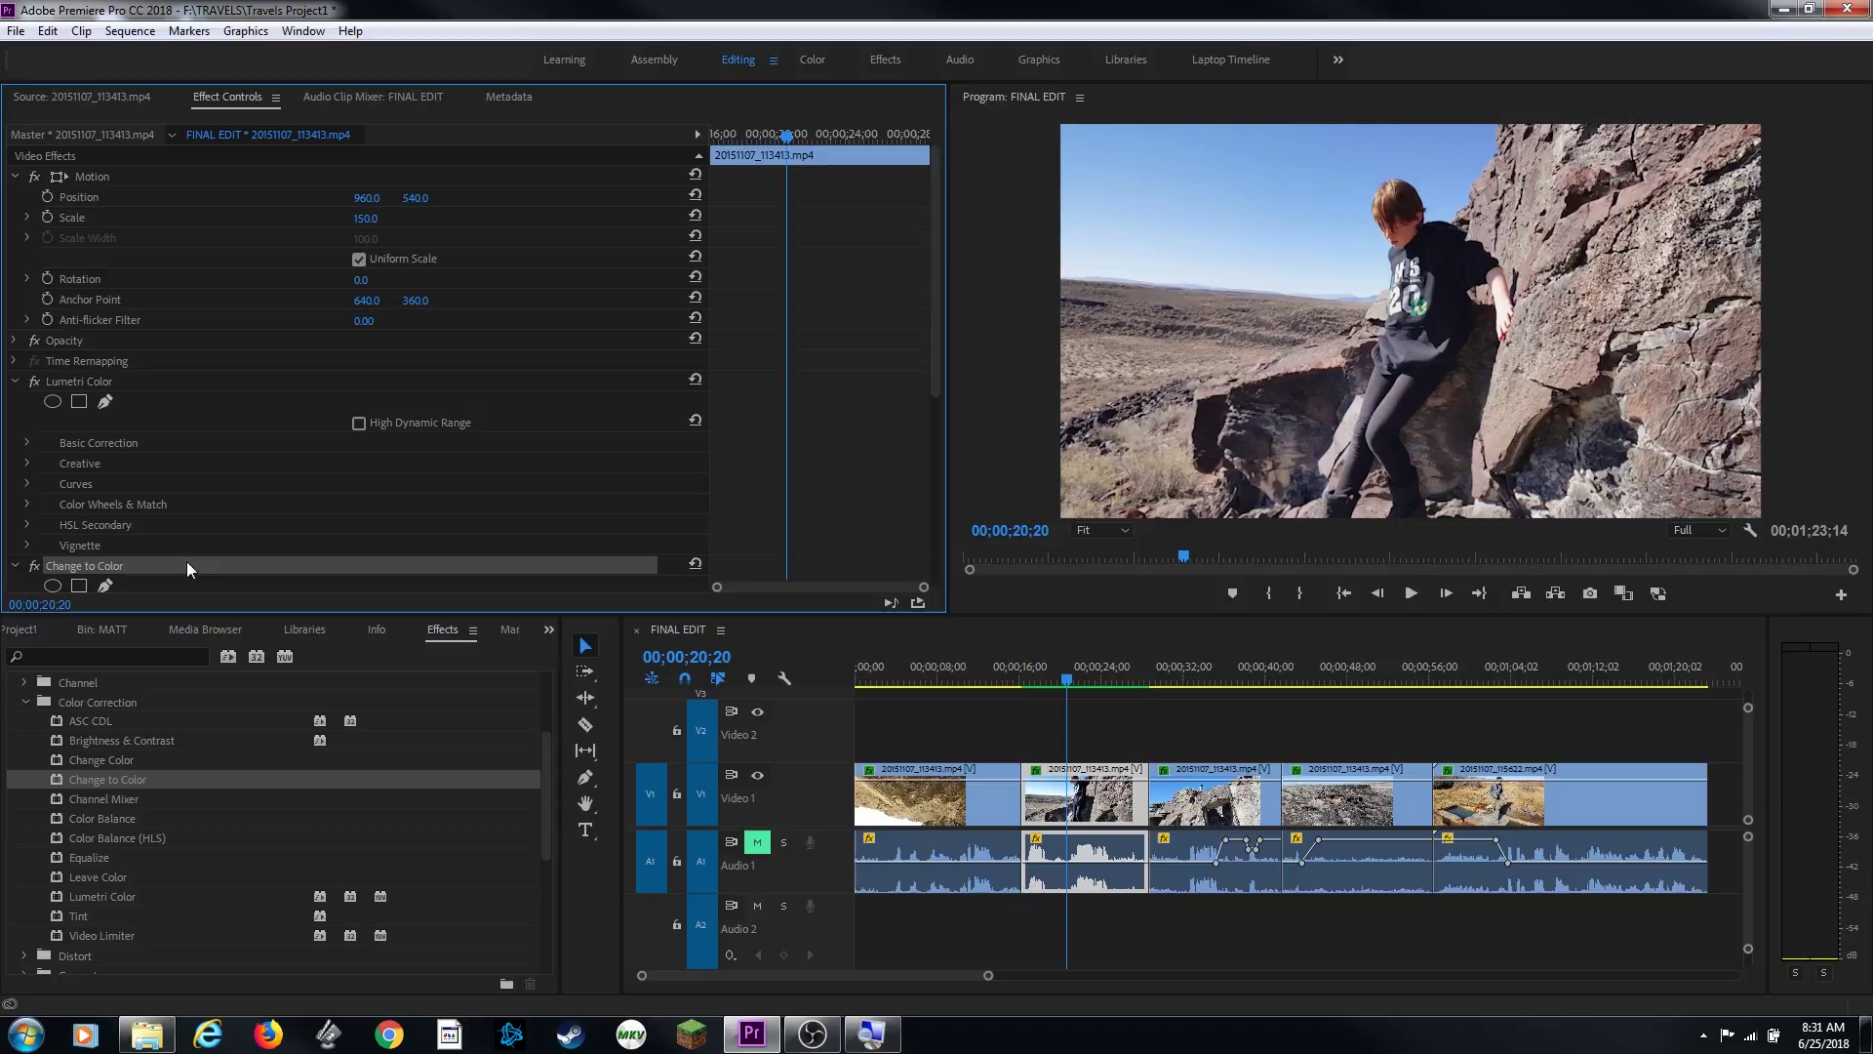
pyautogui.press('Delete')
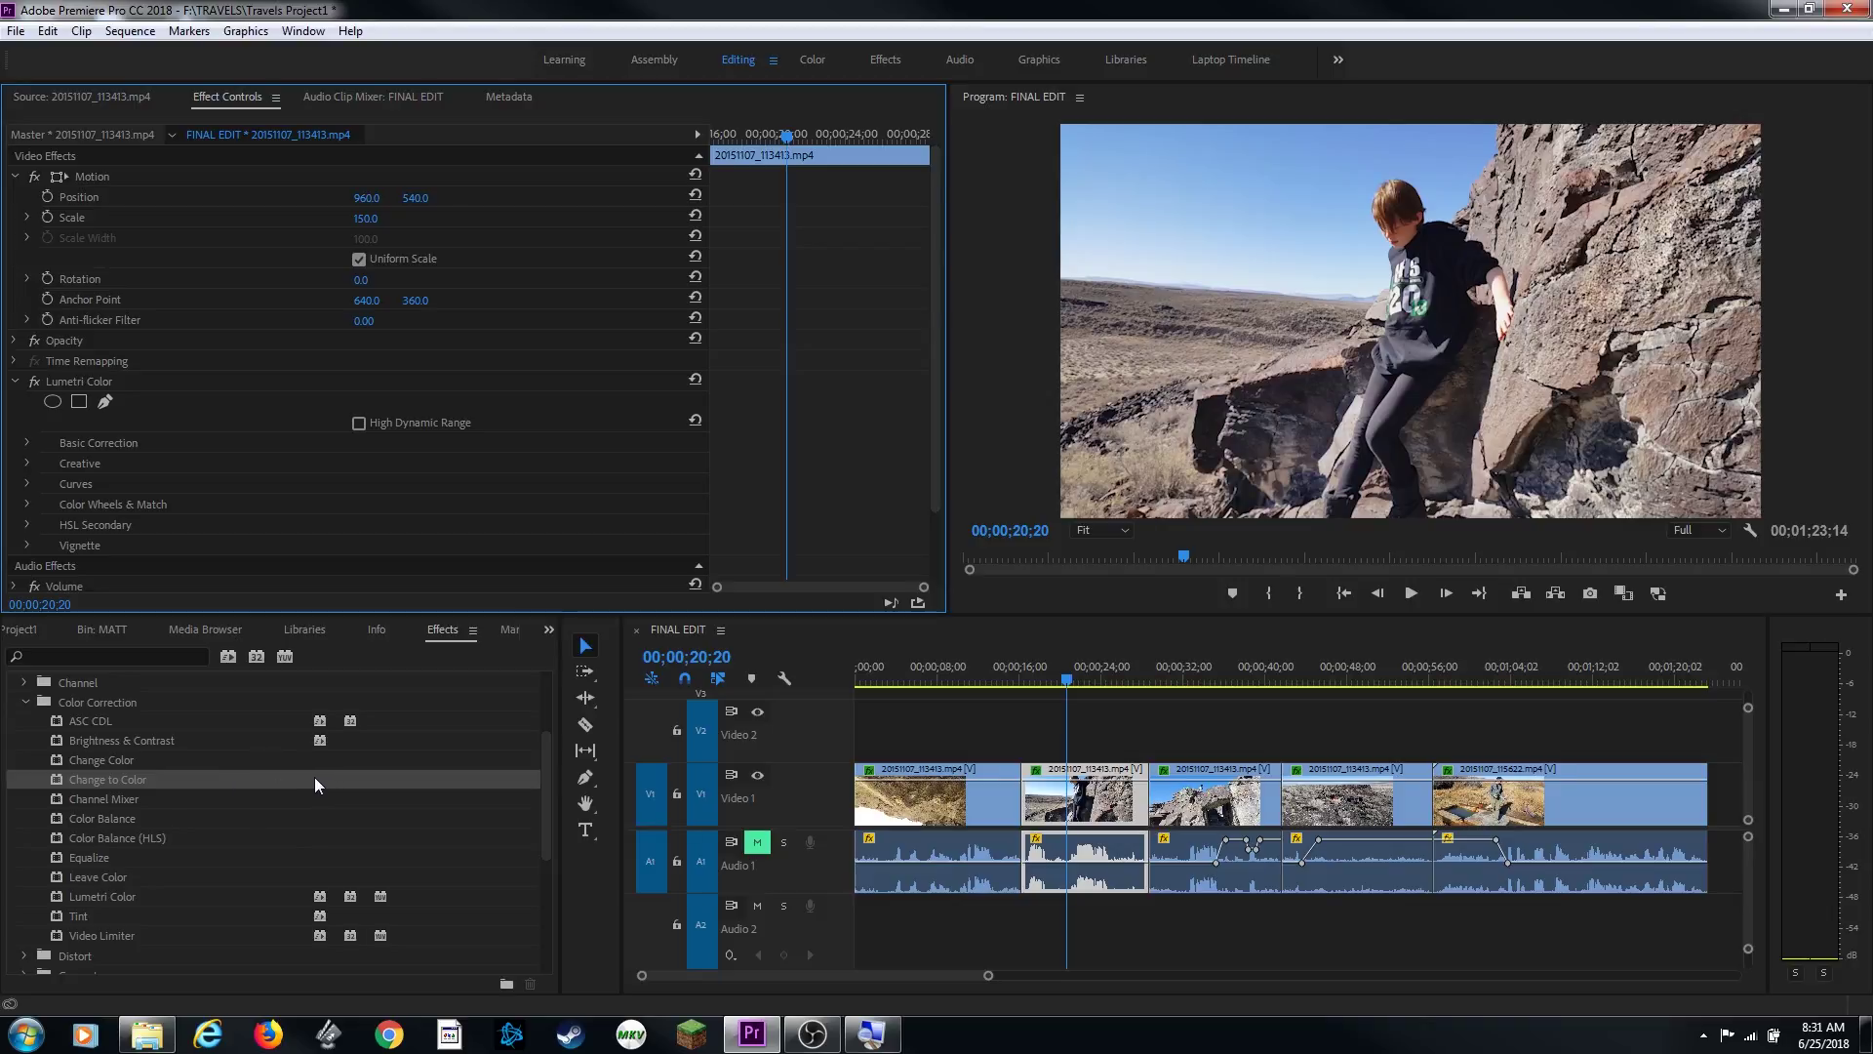
# Select Brightness & Contrast, ASC CDL and Lumetri Color in the effects list.
pyautogui.click(179, 739)
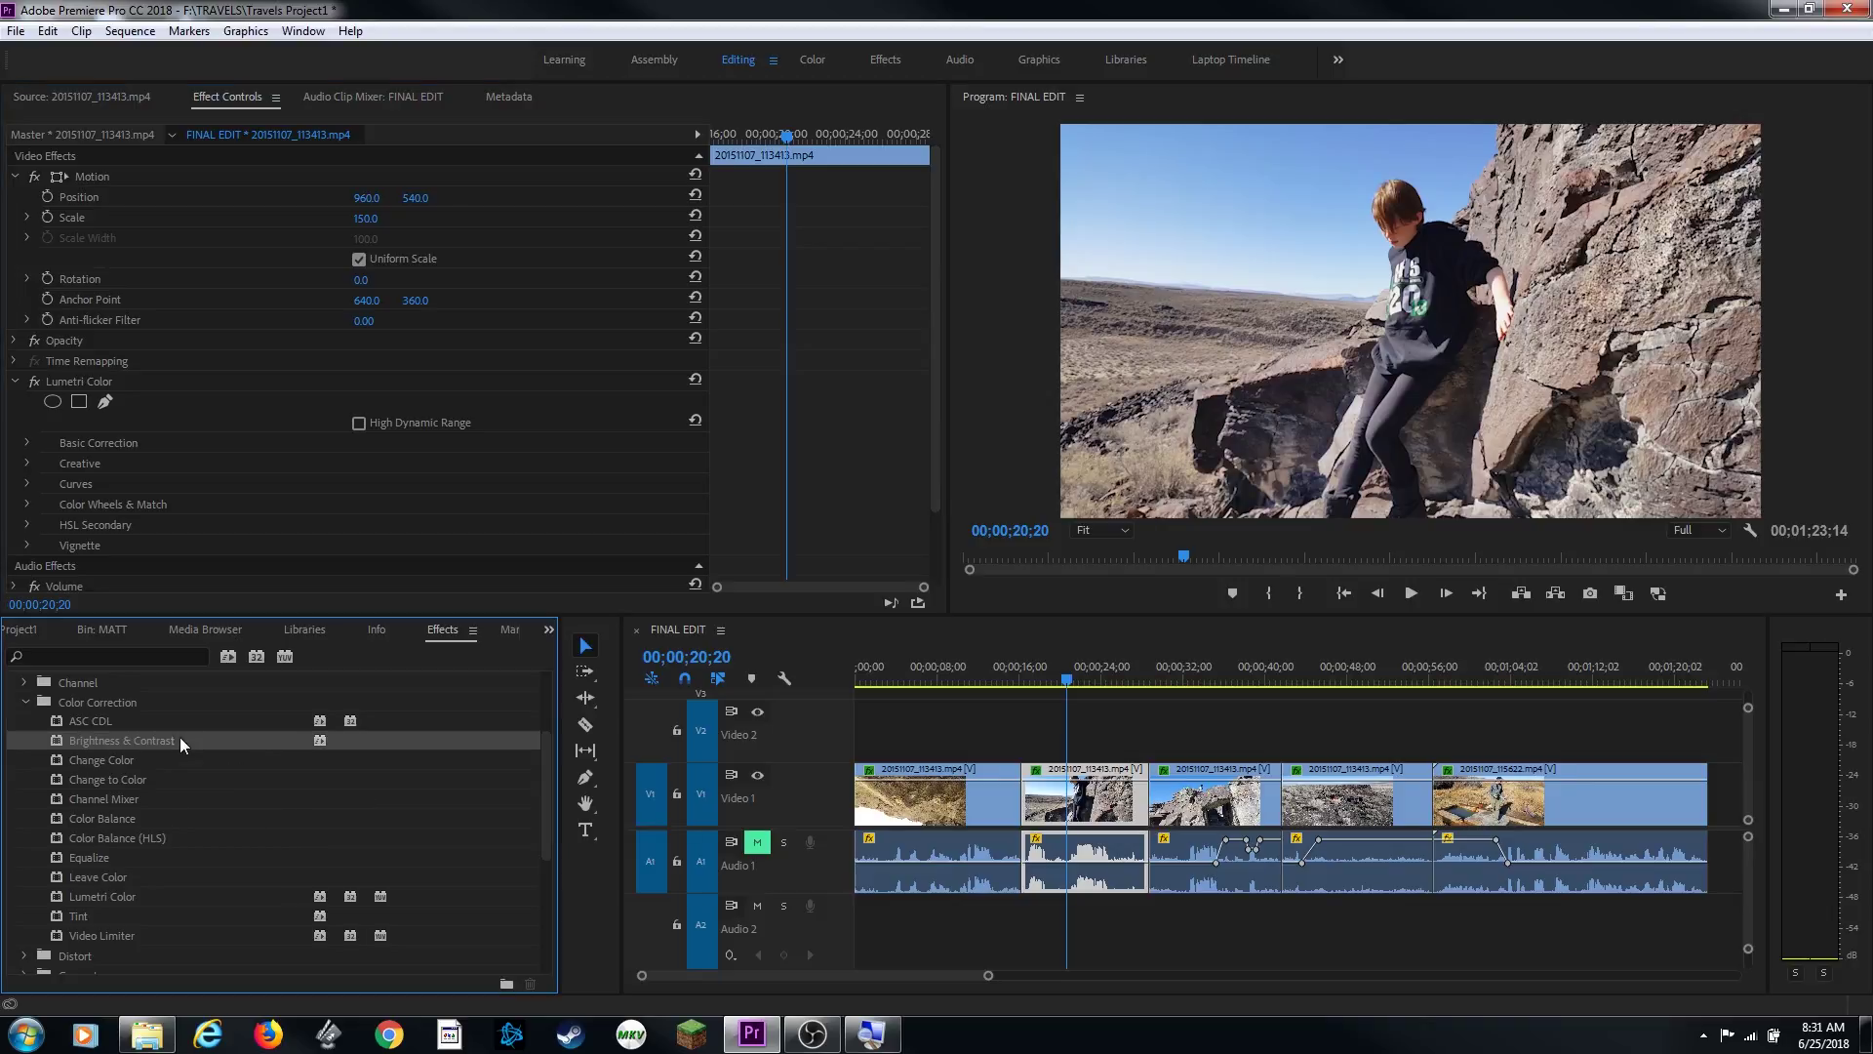
pyautogui.click(206, 725)
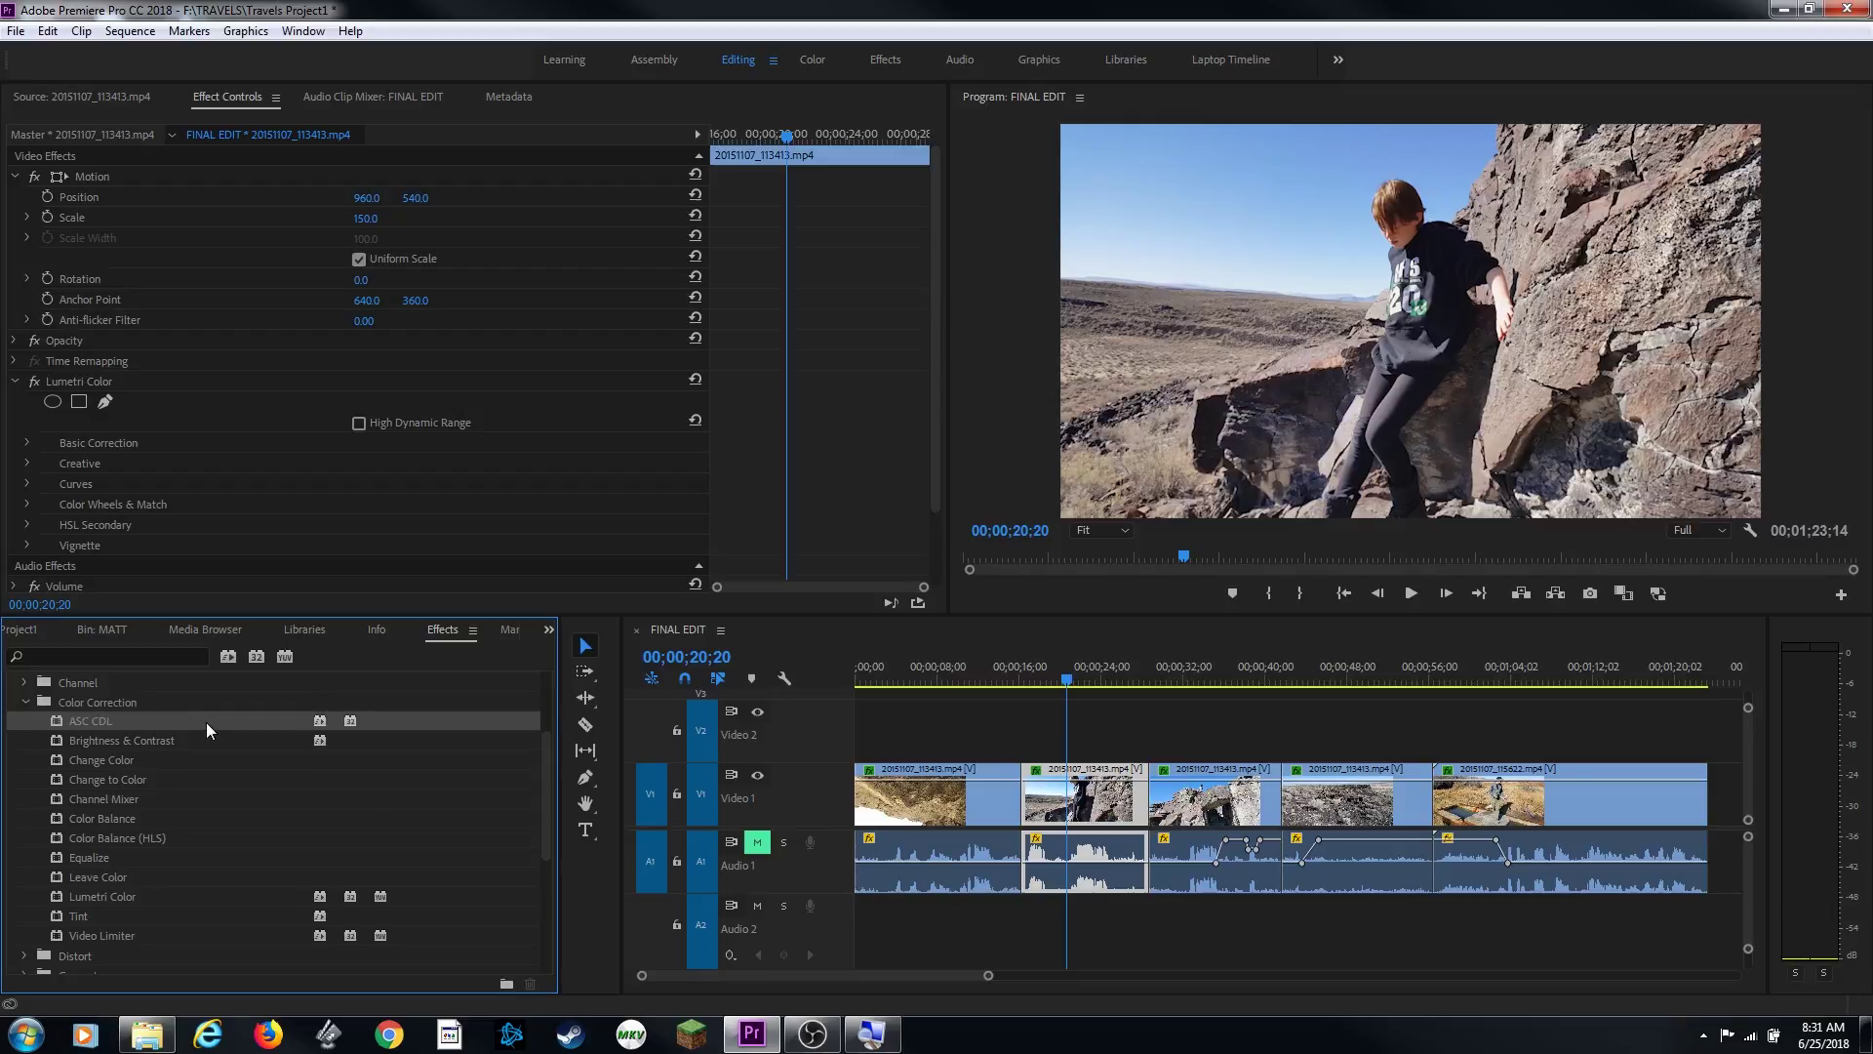
pyautogui.click(233, 895)
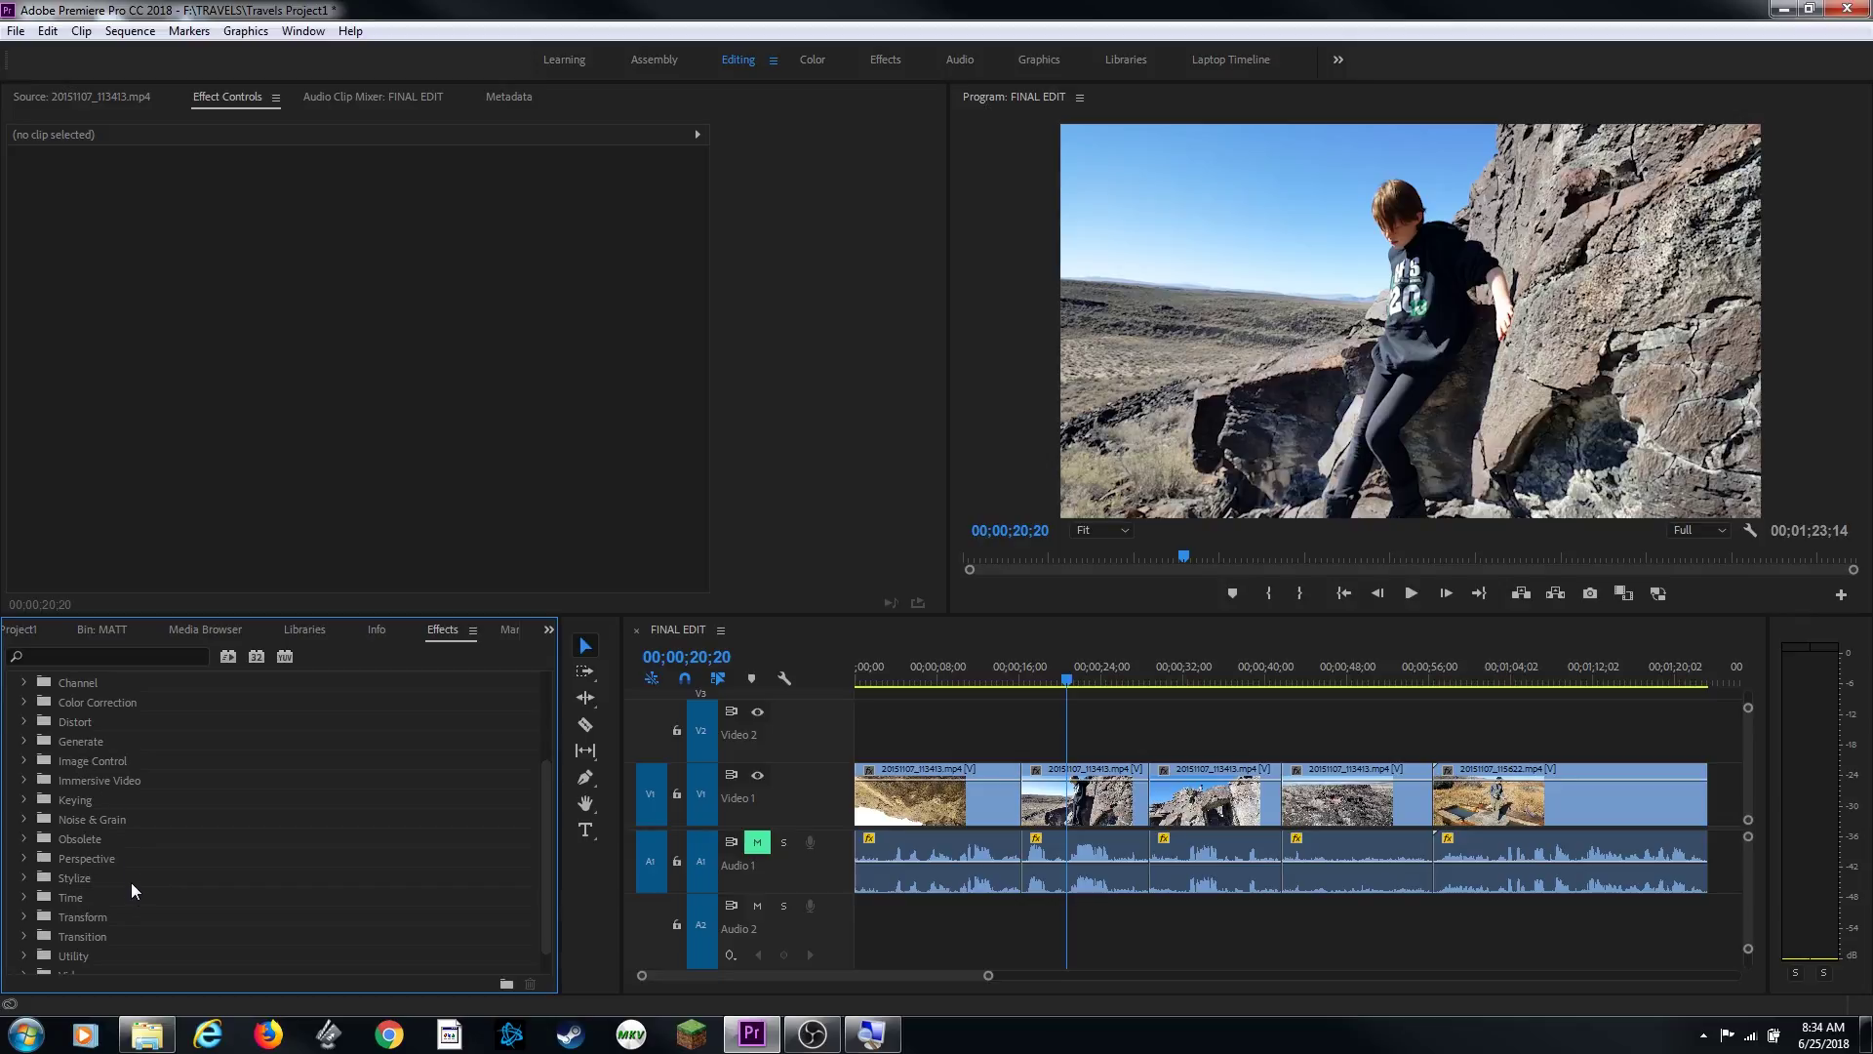
# Search the Effects panel for 'noise' and select the Noise video effect.
pyautogui.scroll(1, 127, 898)
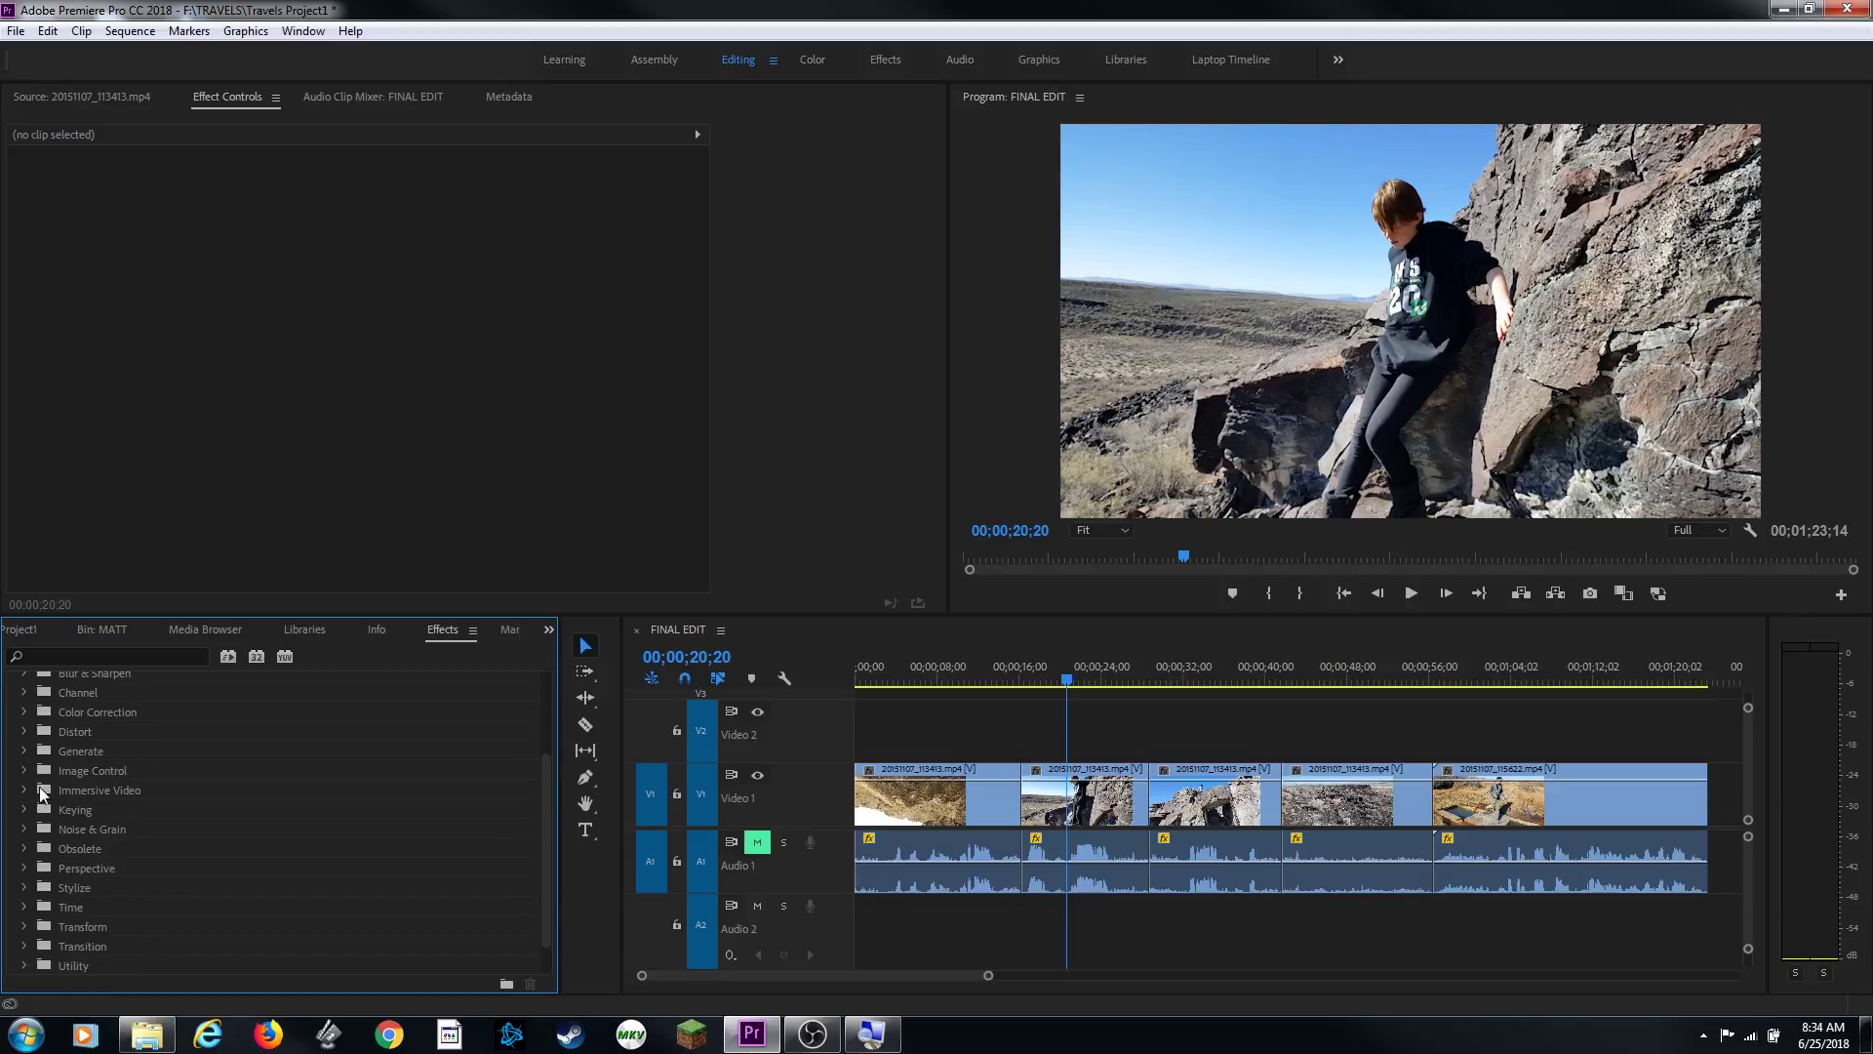
pyautogui.scroll(-3, 119, 848)
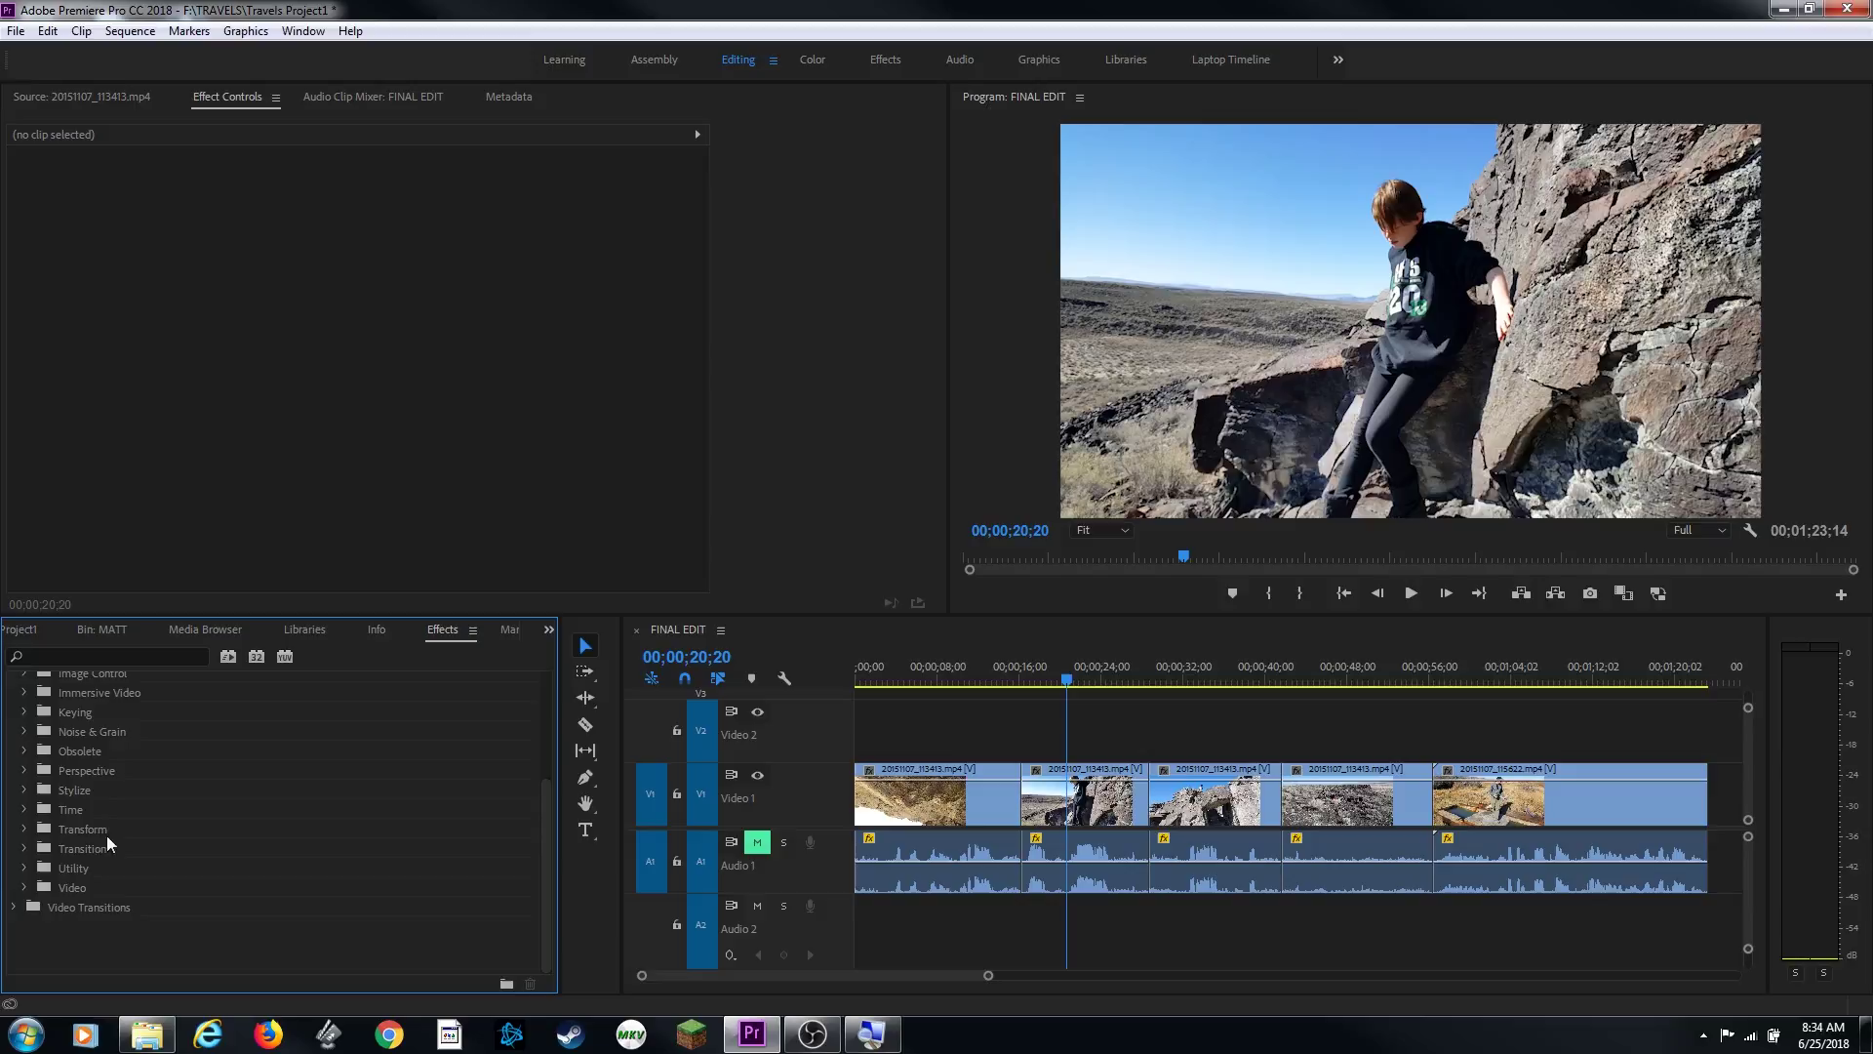
pyautogui.click(67, 657)
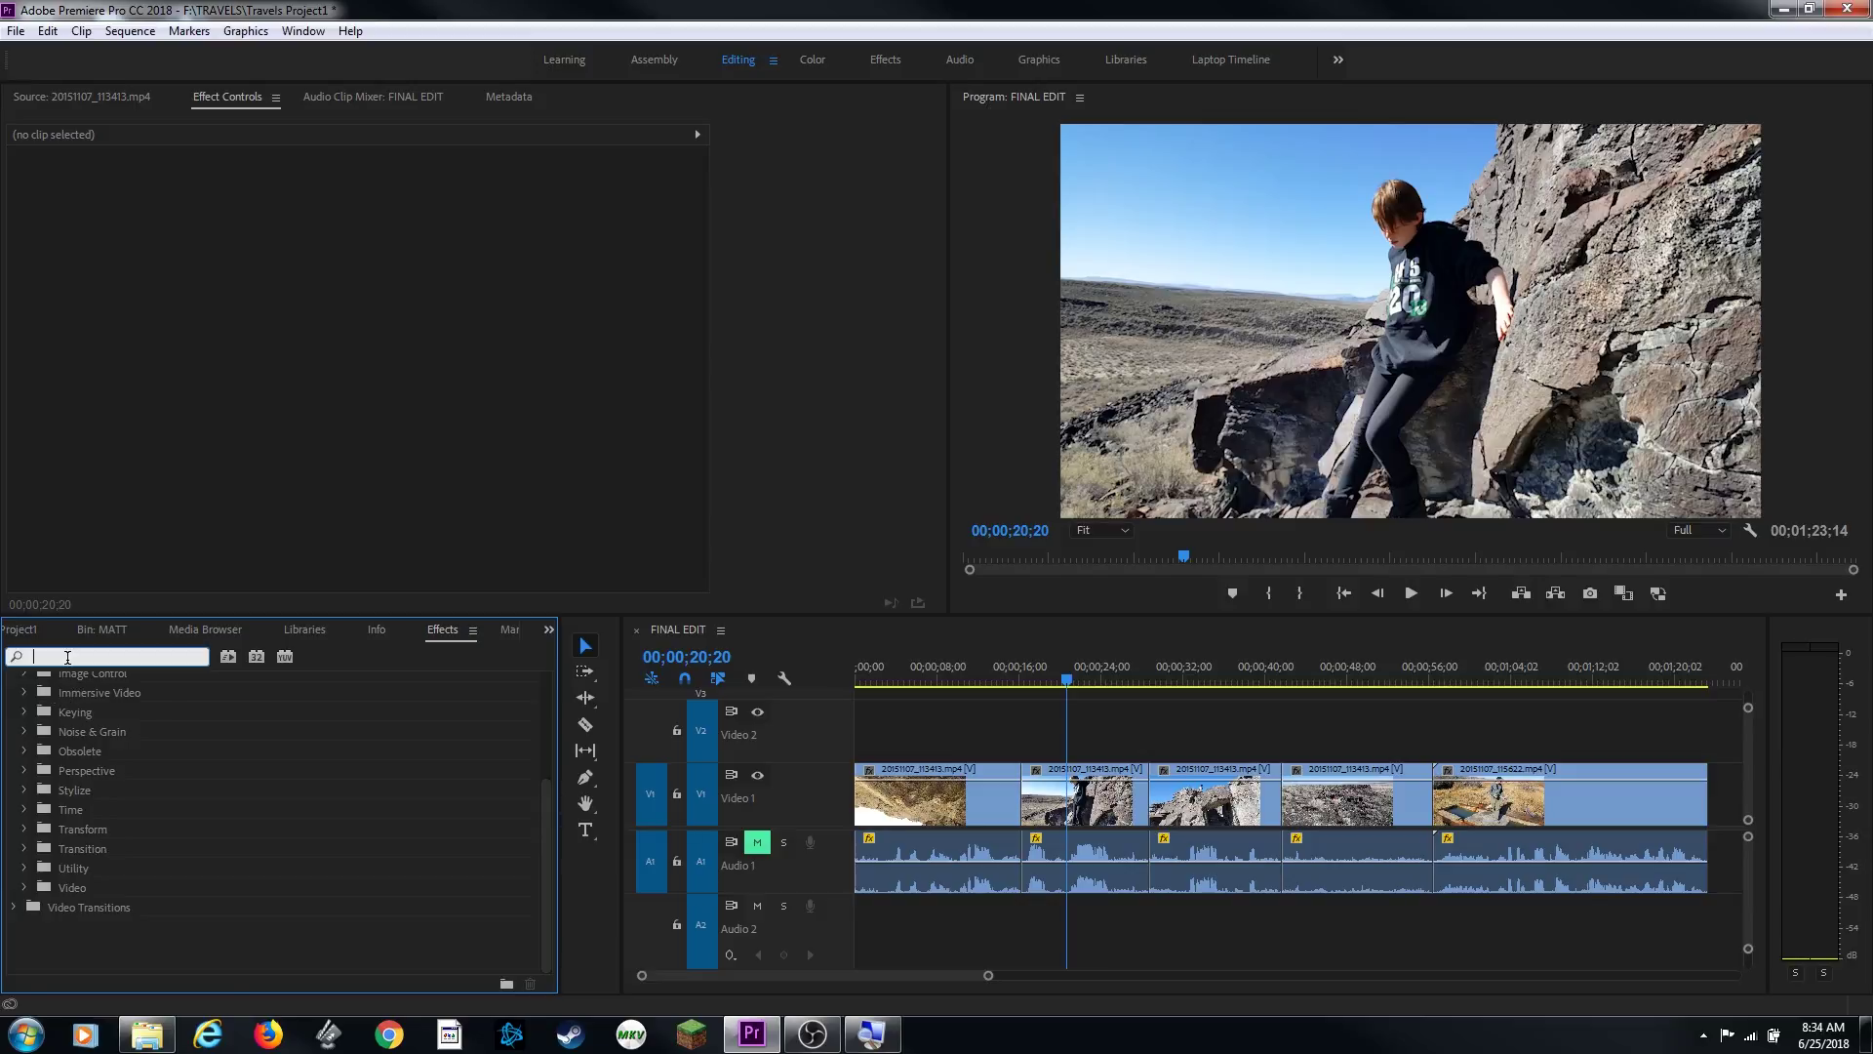
pyautogui.write('noise')
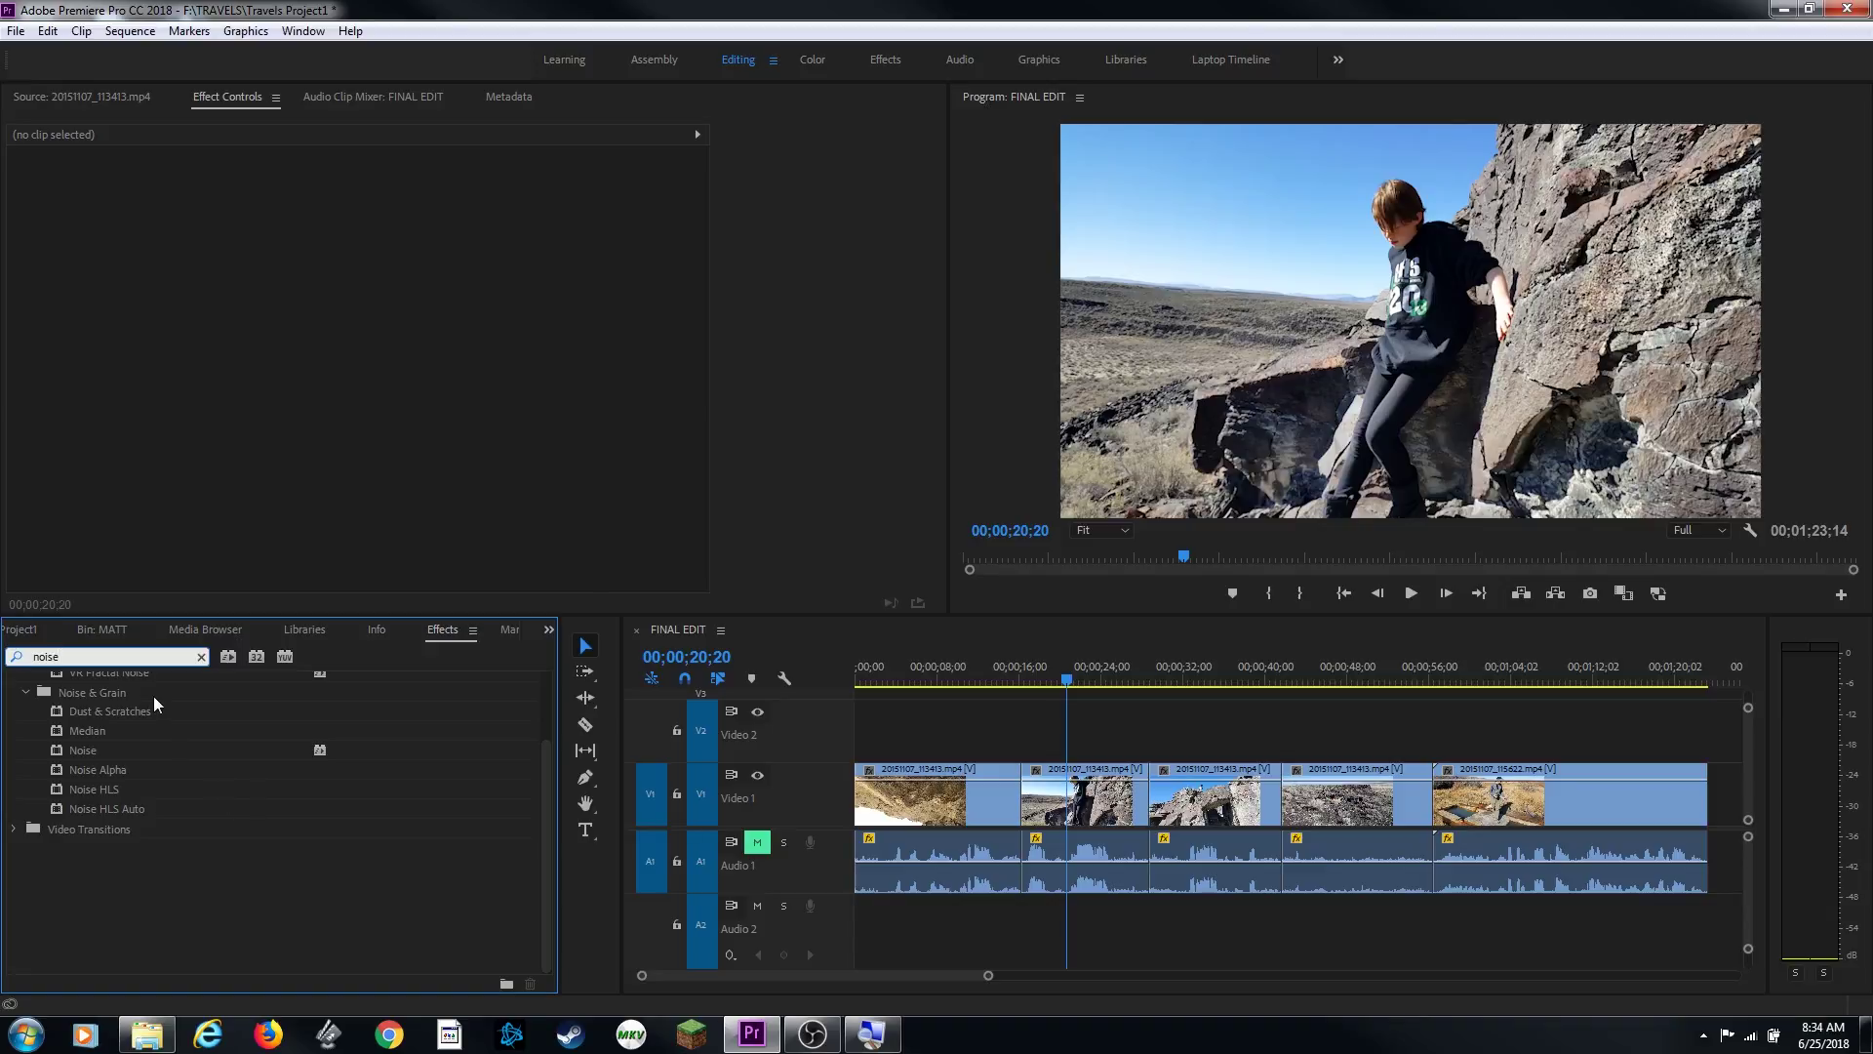
pyautogui.scroll(4, 155, 698)
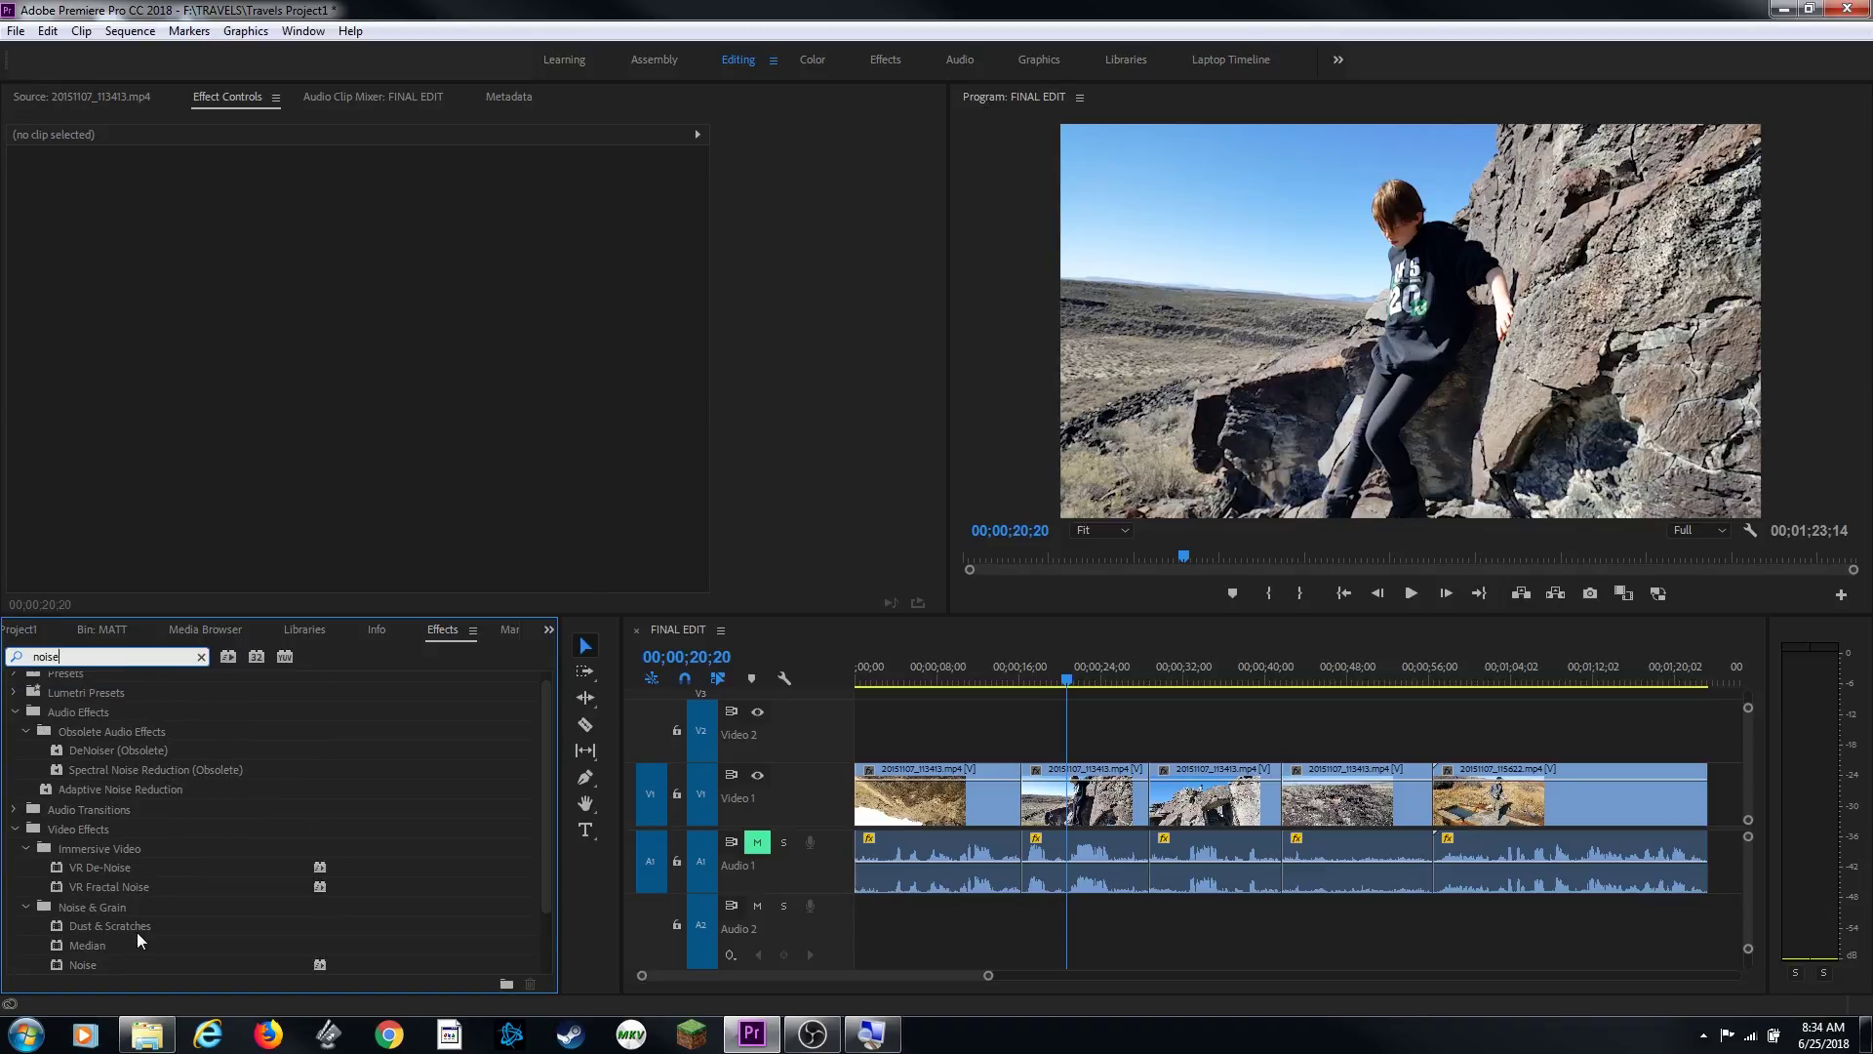
pyautogui.scroll(-1, 136, 932)
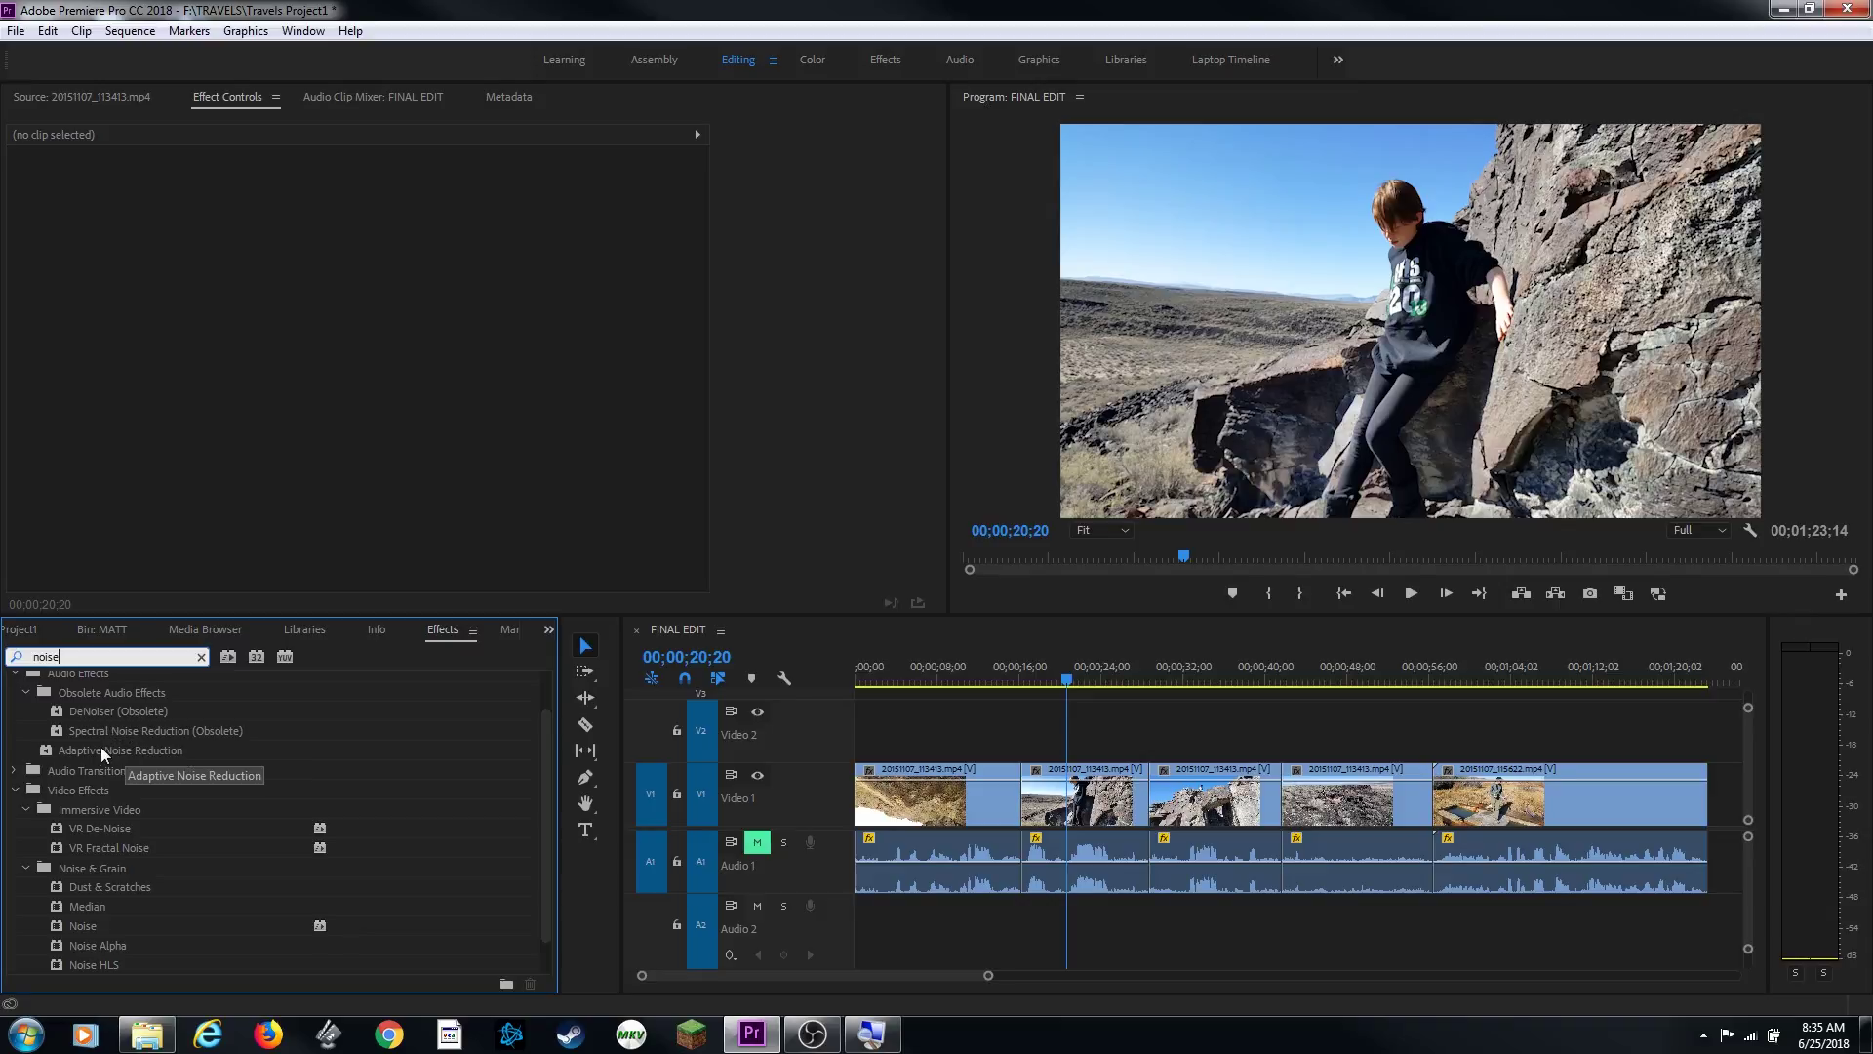
pyautogui.click(91, 927)
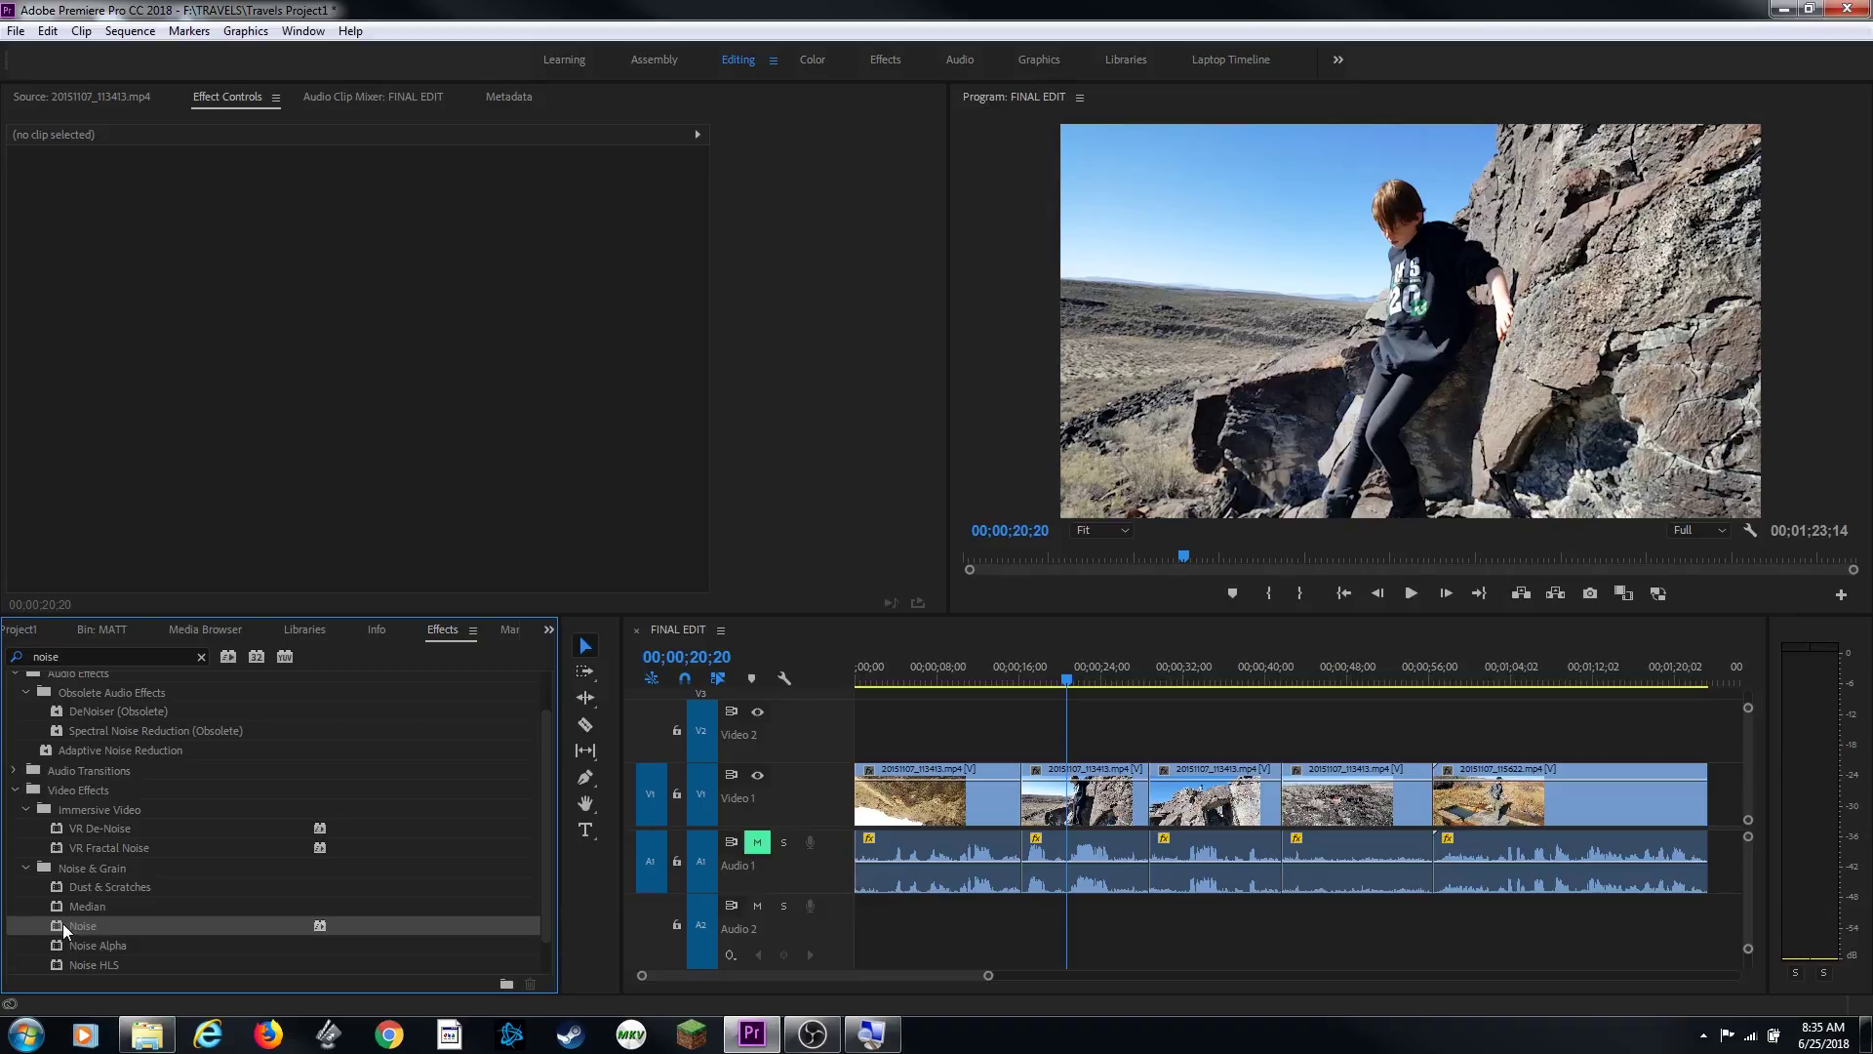
# Apply Noise to the second Video 1 clip, 20151107_113413.mp4, and select it.
pyautogui.moveTo(58, 923); pyautogui.dragTo(1038, 800)
pyautogui.click(1100, 737)
pyautogui.click(1069, 796)
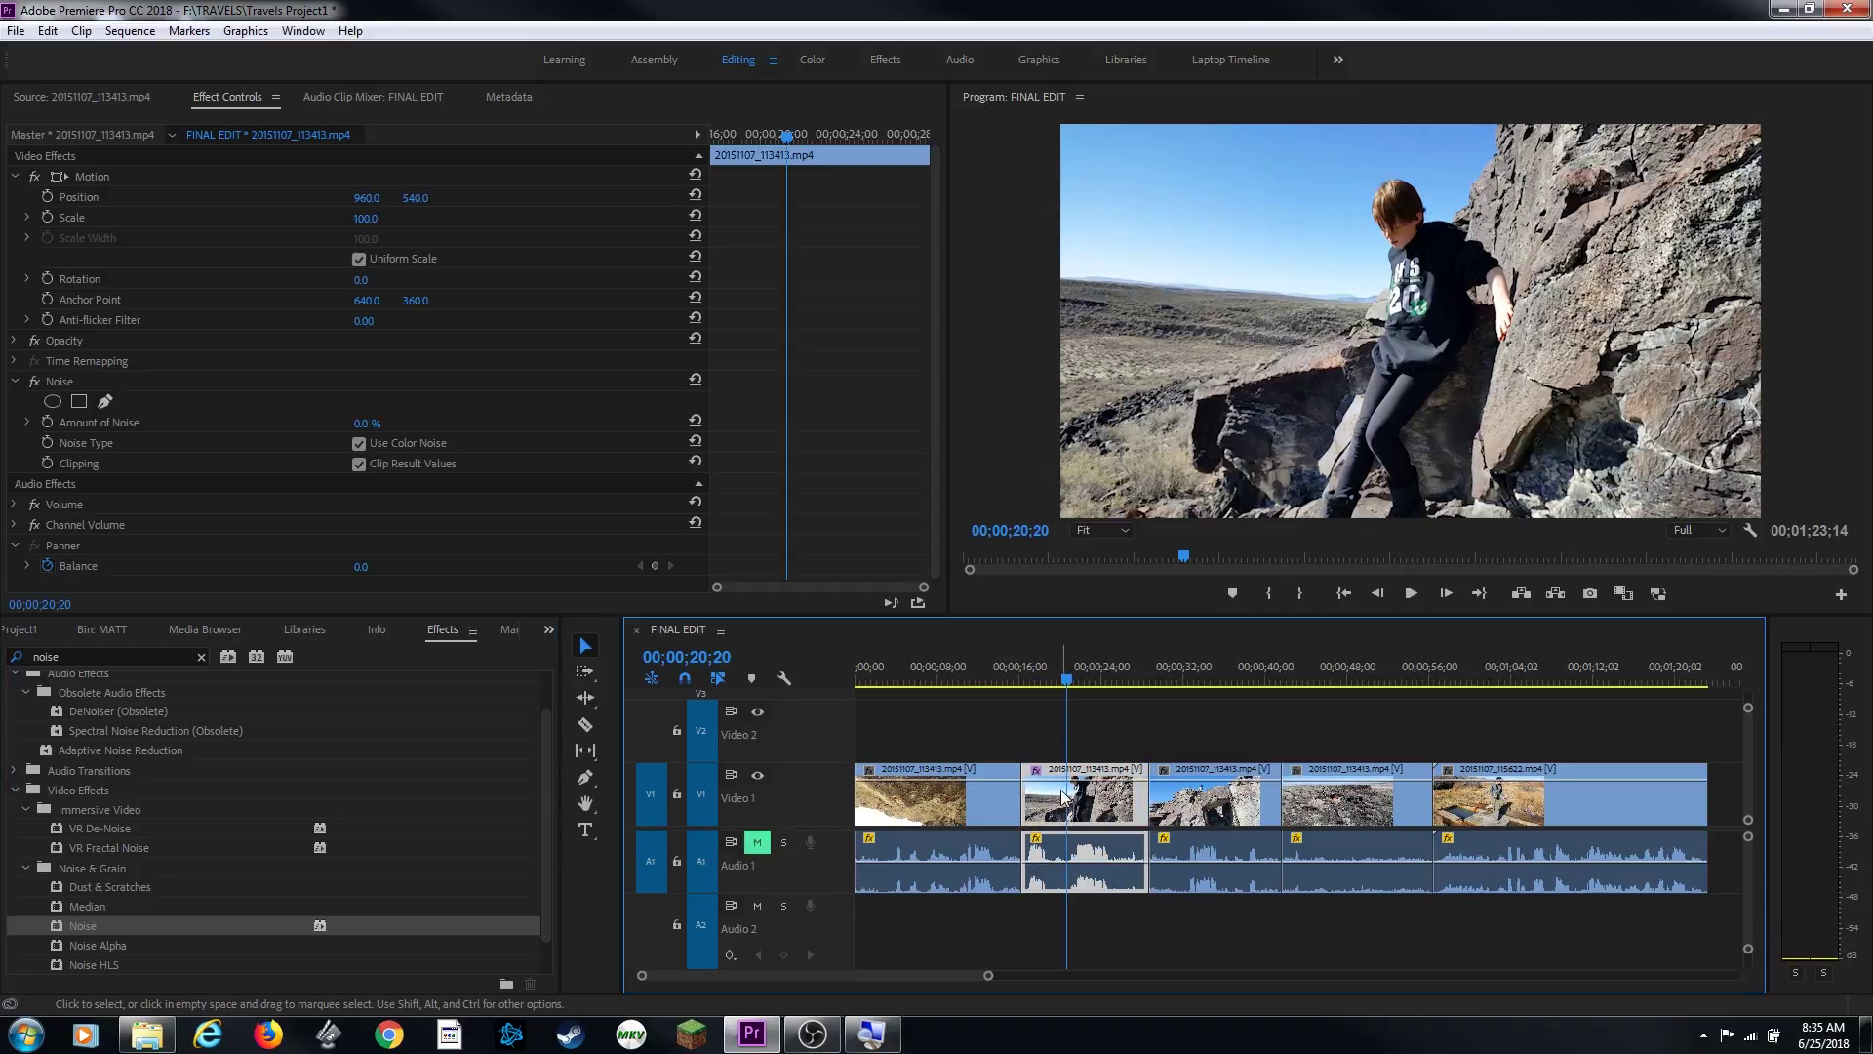
# Collapse Motion in Effect Controls and select the clip's Noise effect.
pyautogui.click(244, 98)
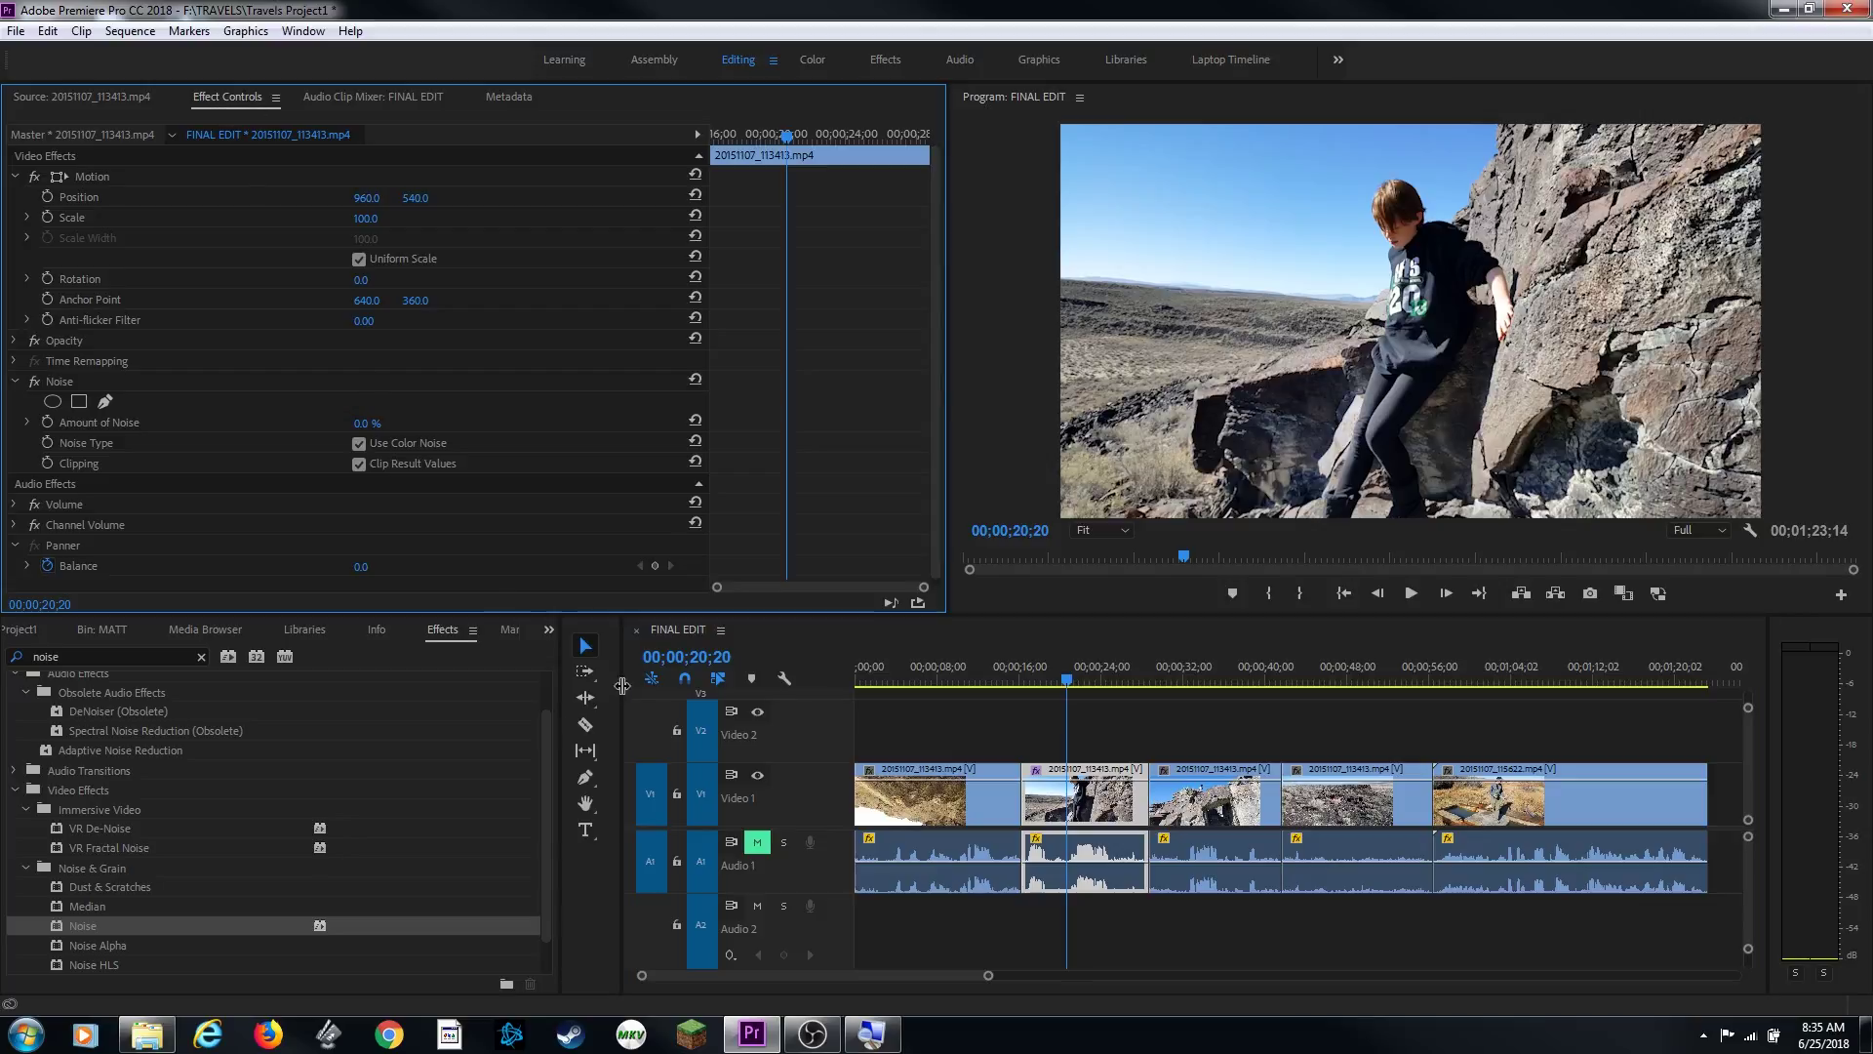
pyautogui.scroll(-1, 160, 486)
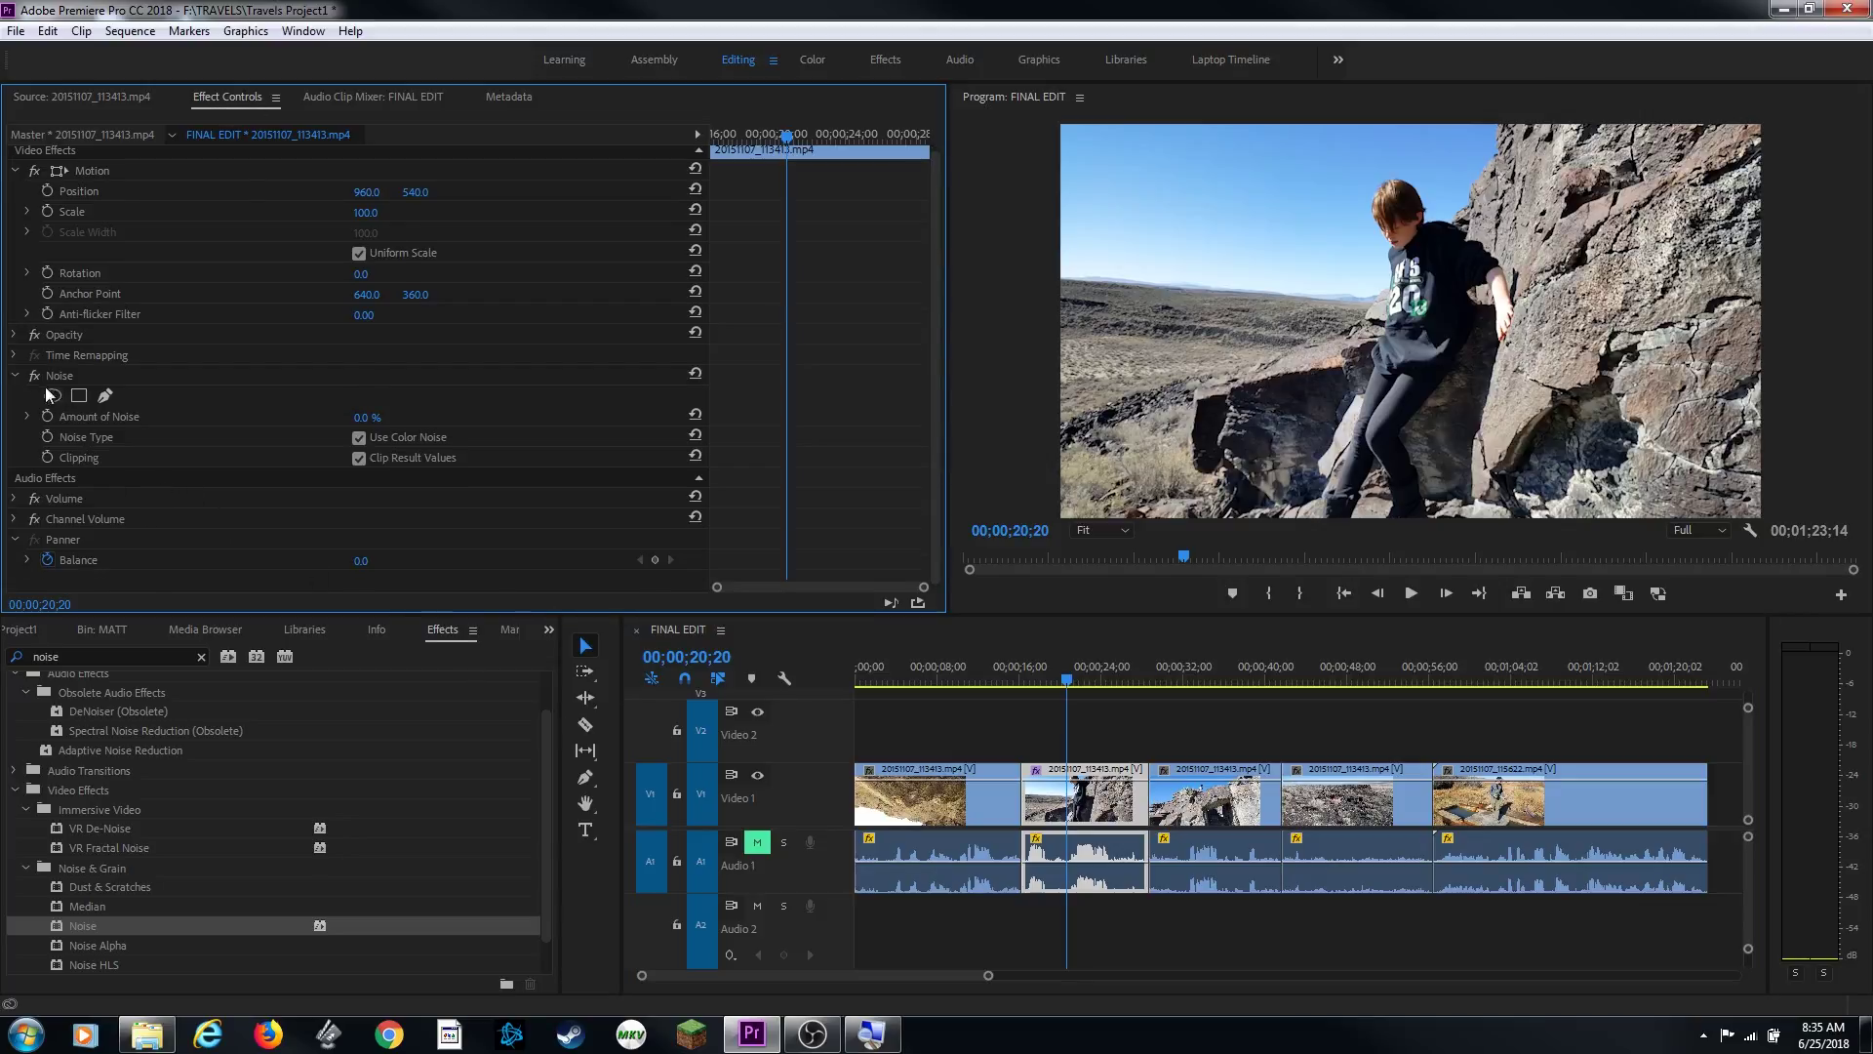
pyautogui.click(15, 173)
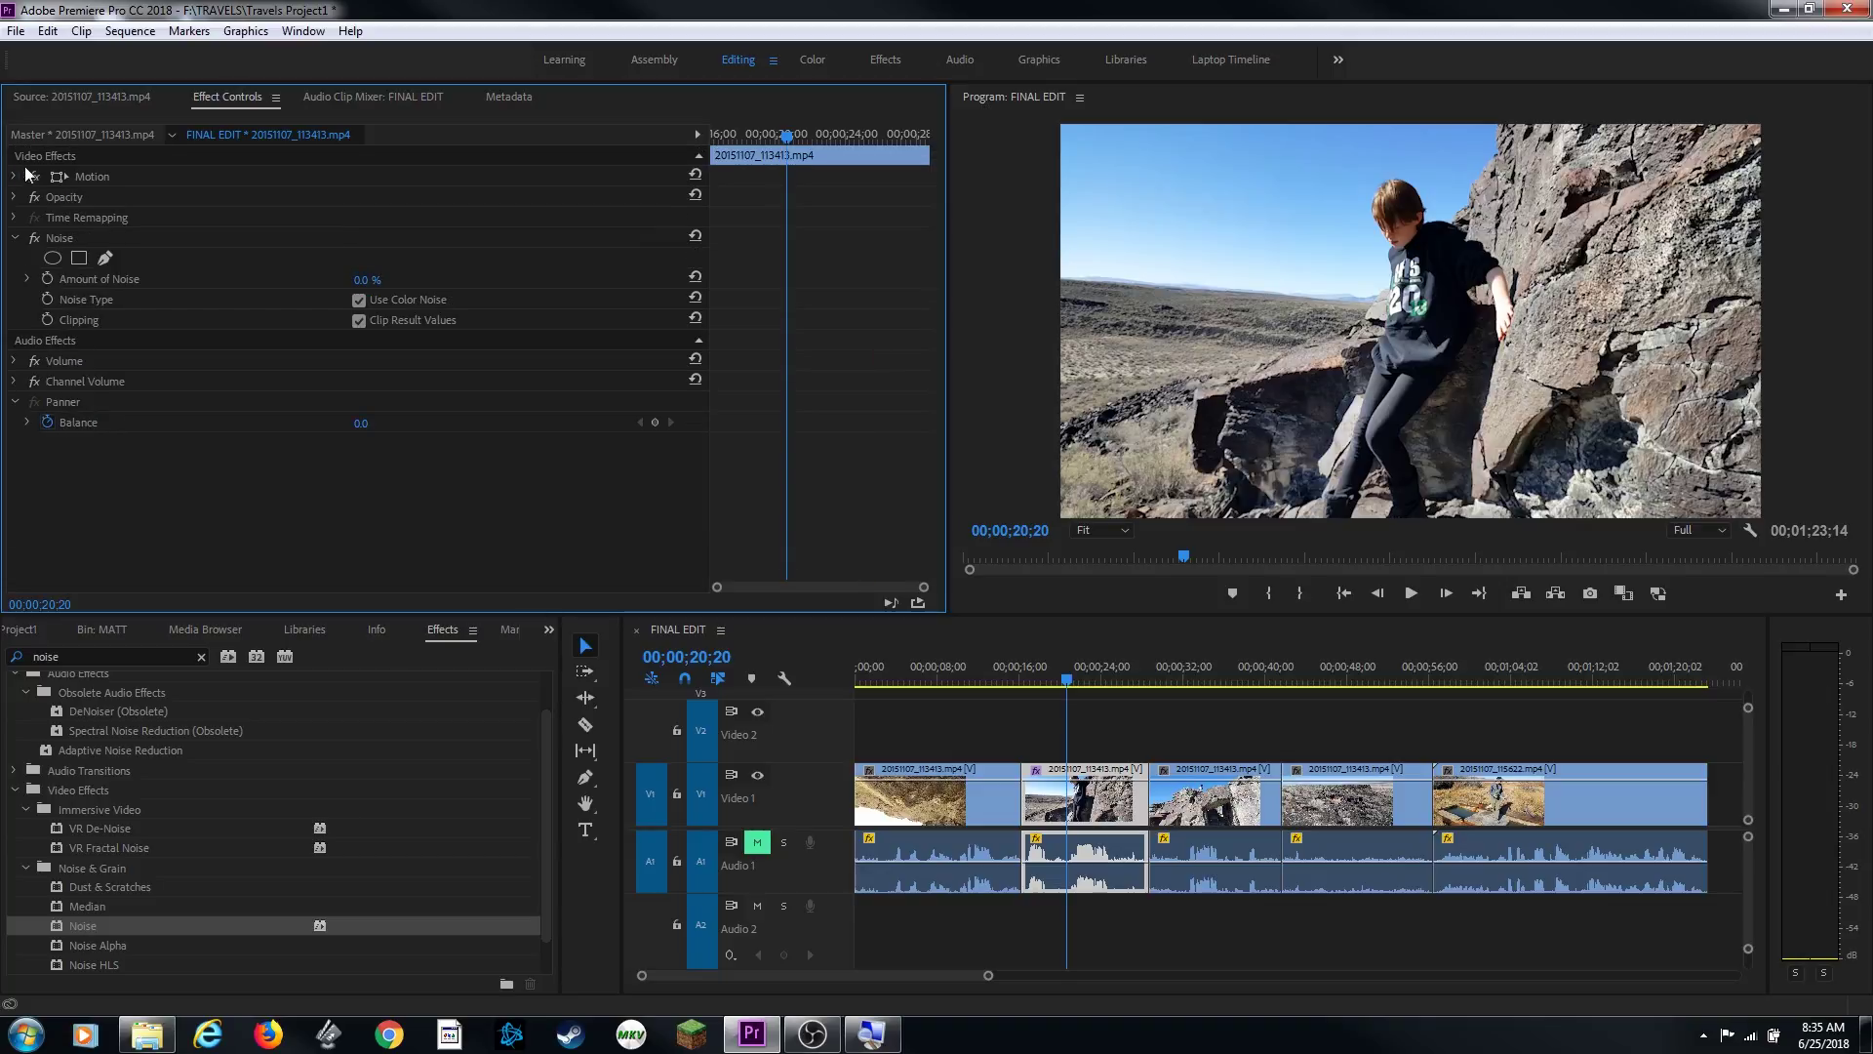
pyautogui.click(84, 177)
pyautogui.click(80, 201)
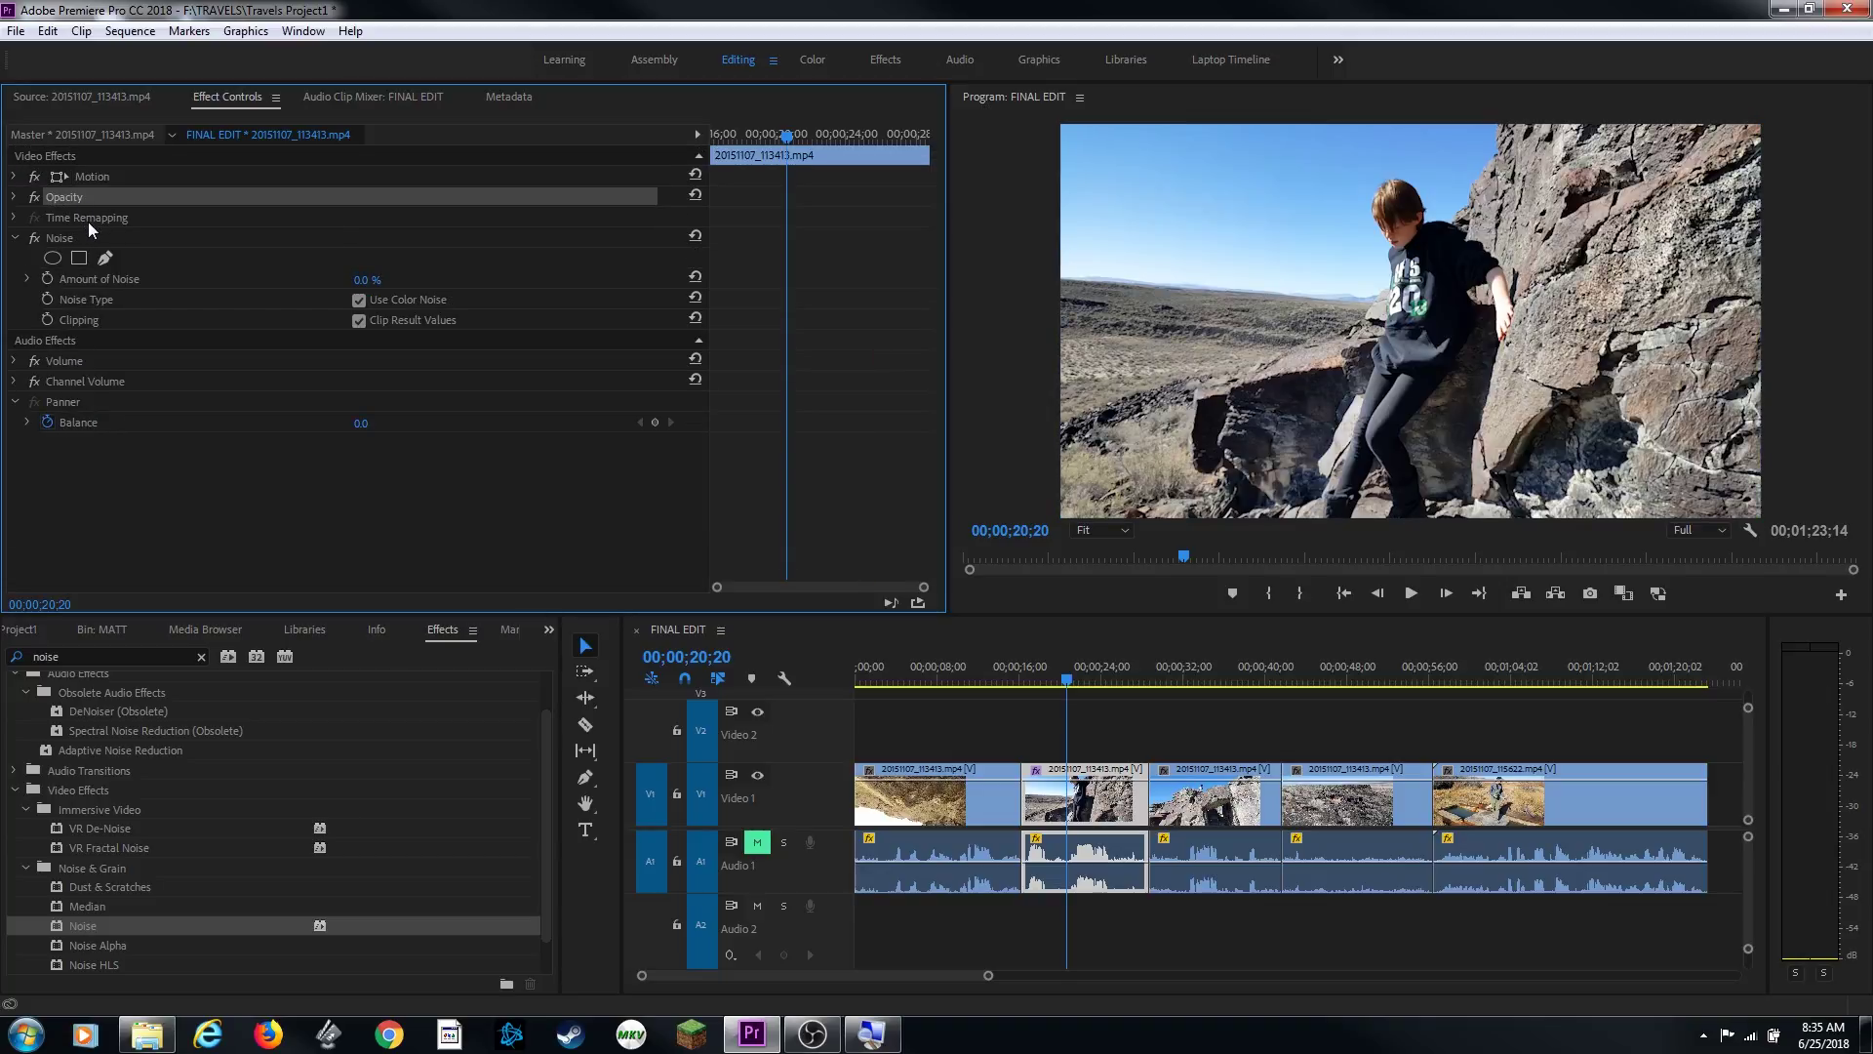
pyautogui.click(90, 215)
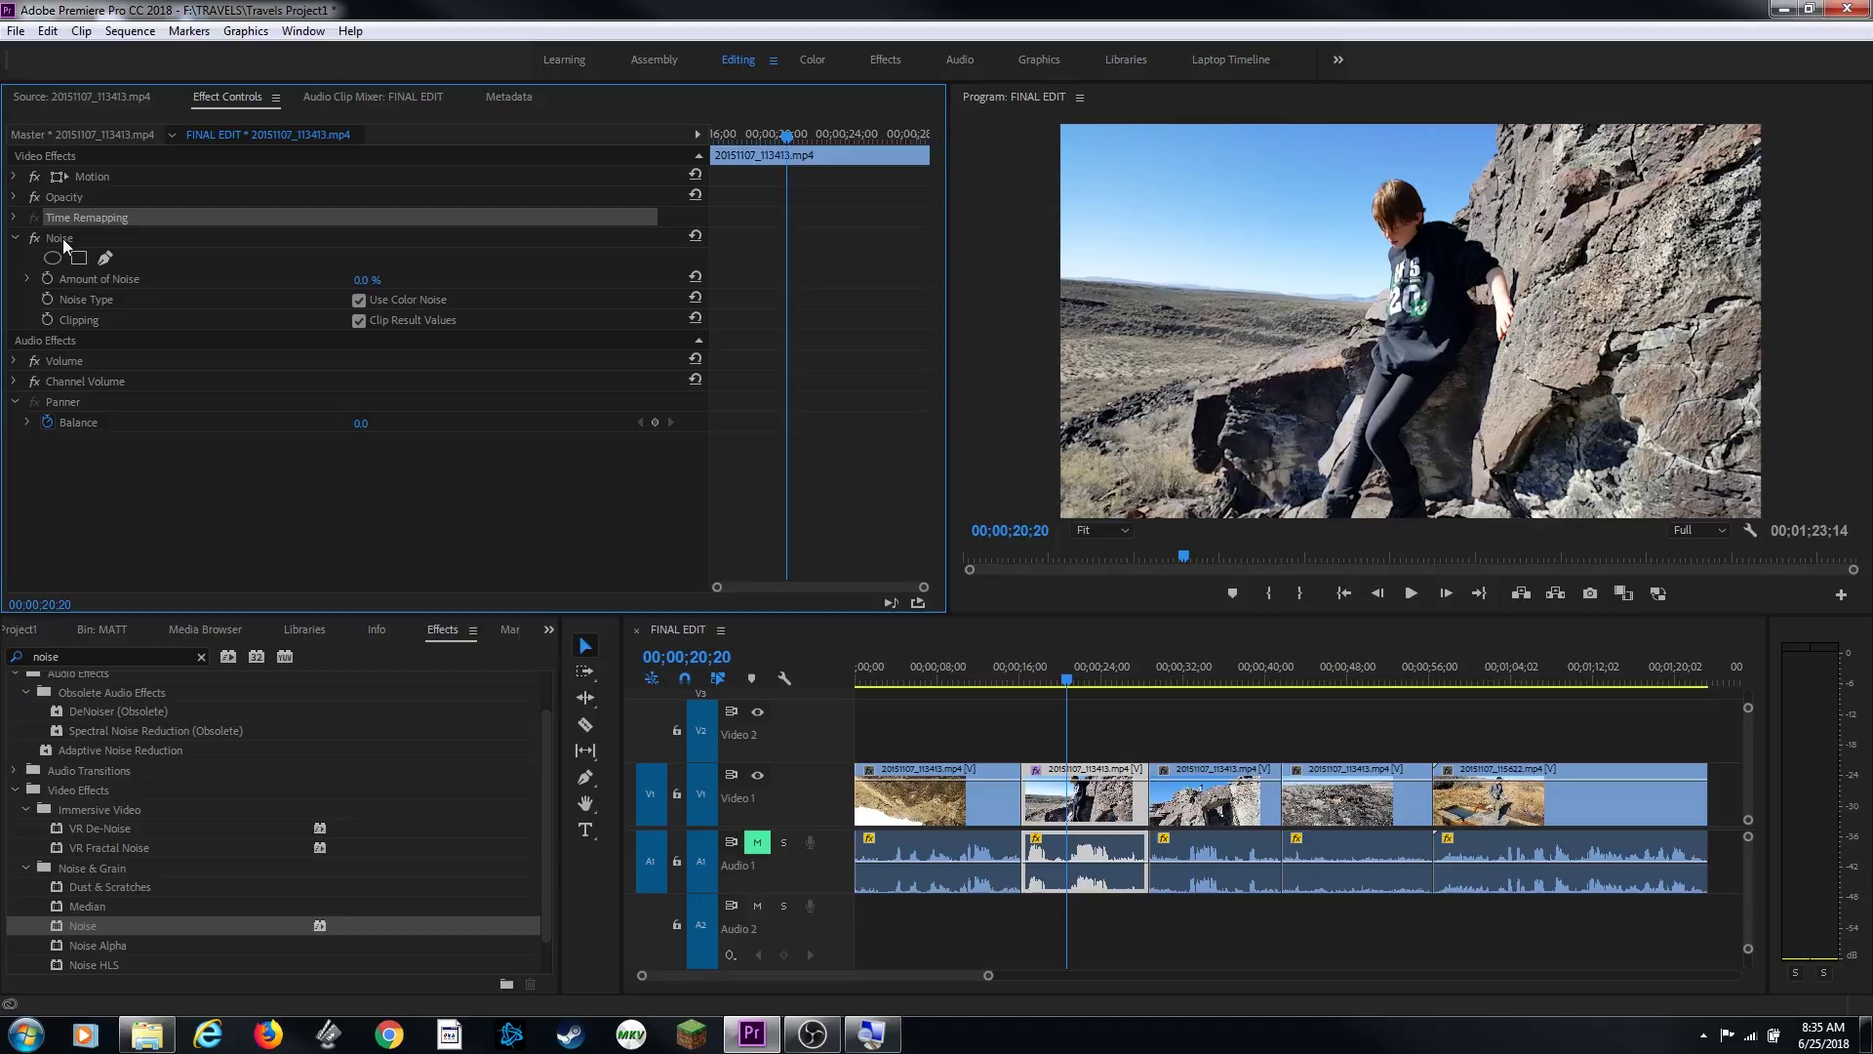
pyautogui.click(60, 238)
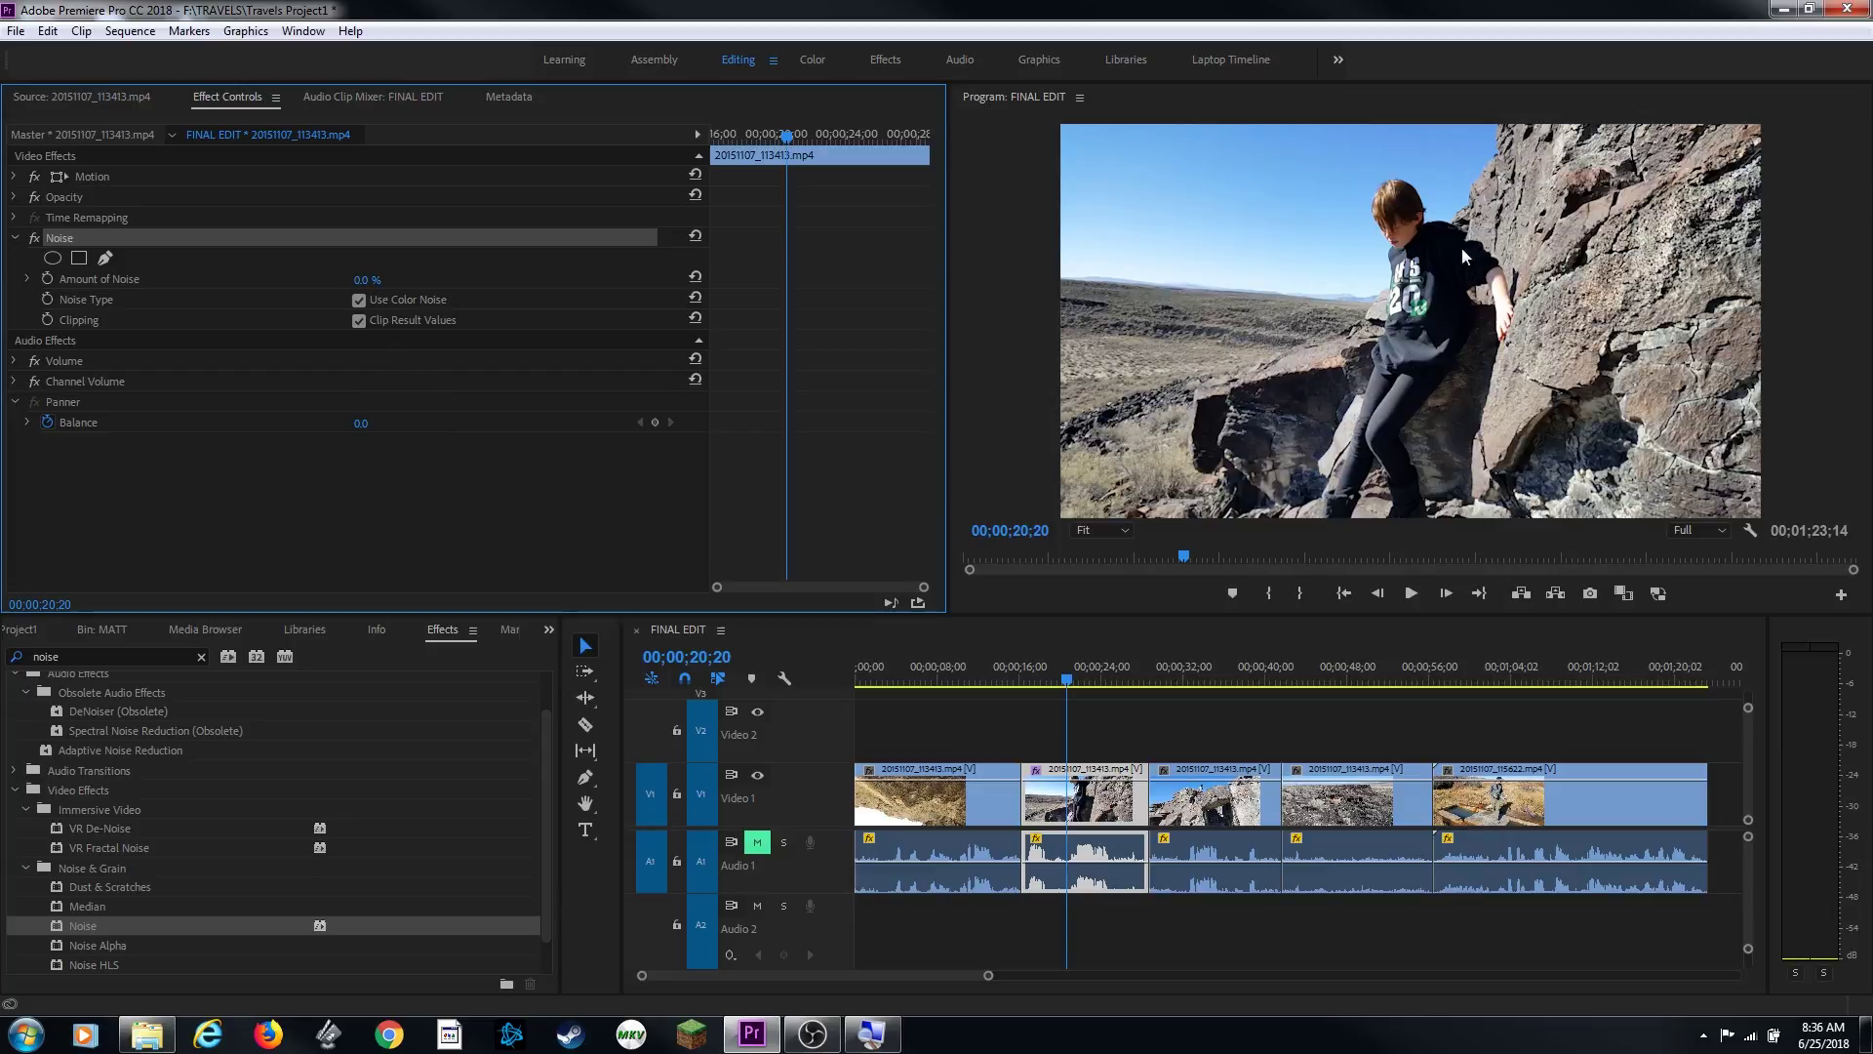
# Try Amount of Noise at 43%, 100% and 0%, undoing back to 100%.
pyautogui.click(367, 280)
pyautogui.write('43')
pyautogui.press('Return')
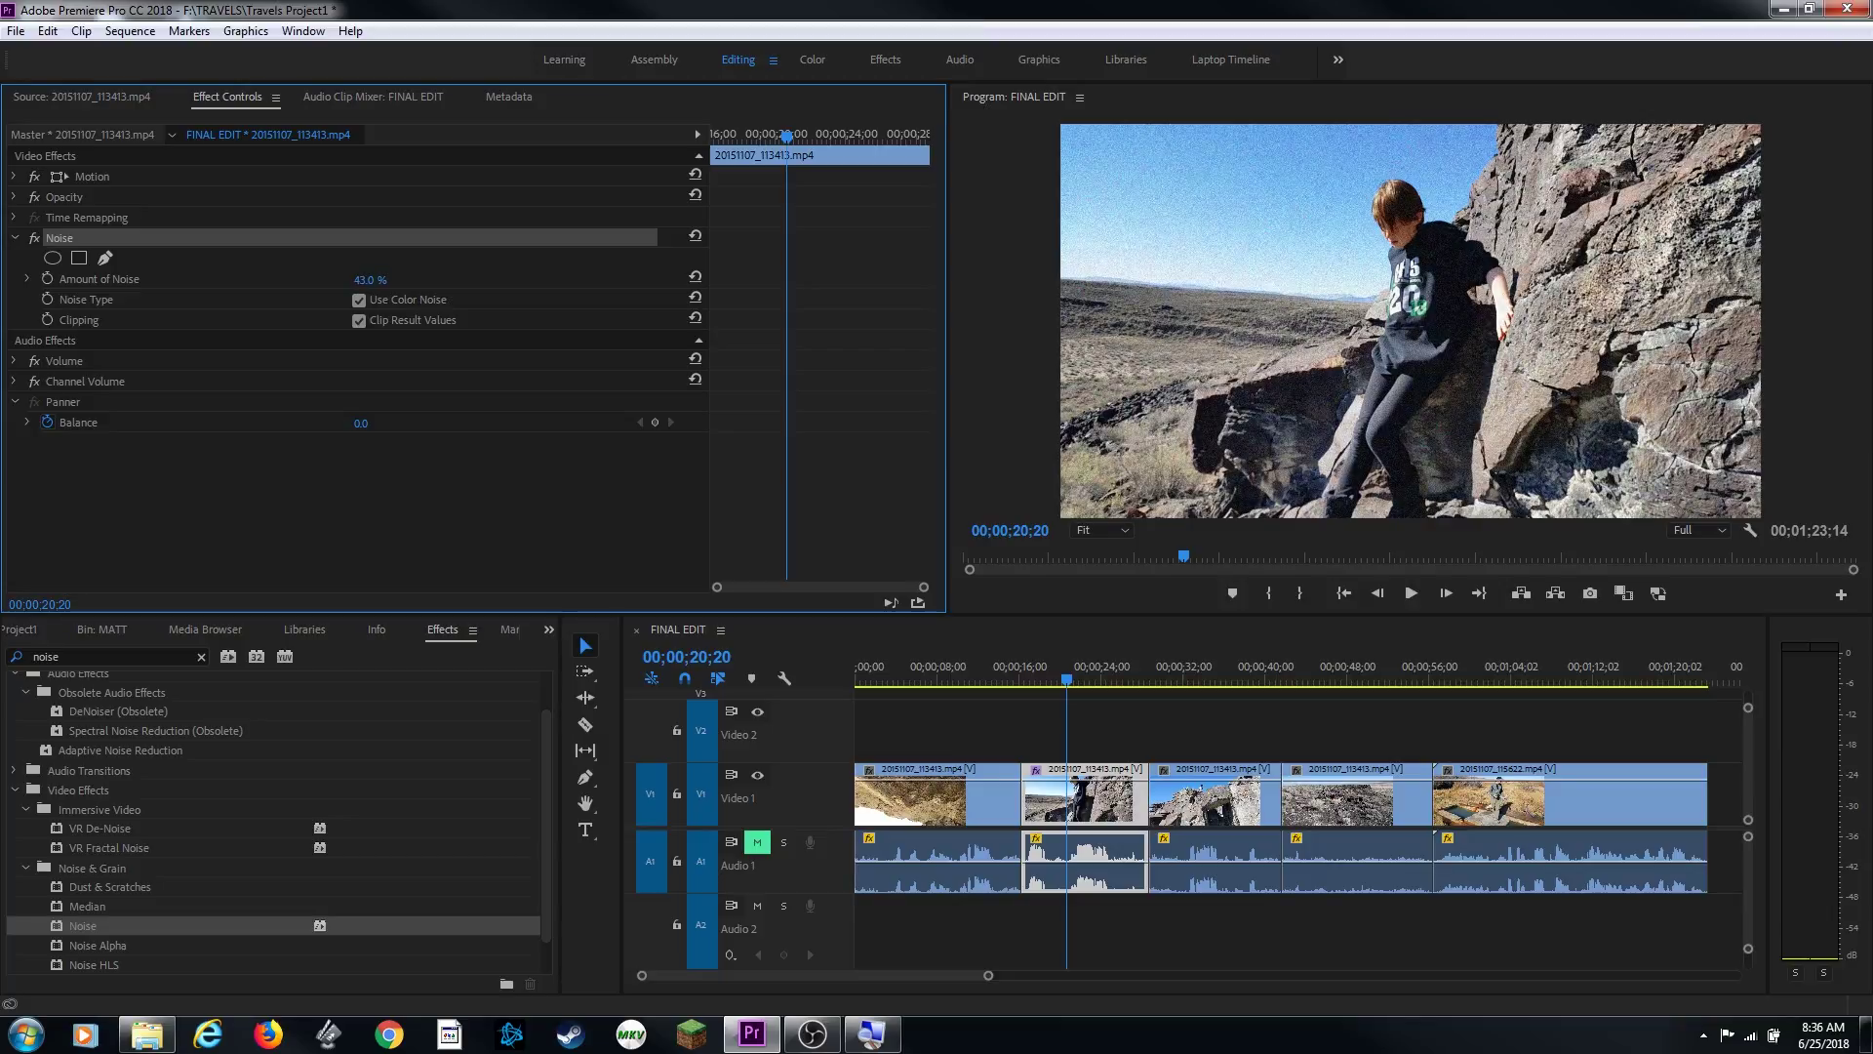
pyautogui.moveTo(369, 280); pyautogui.dragTo(449, 280)
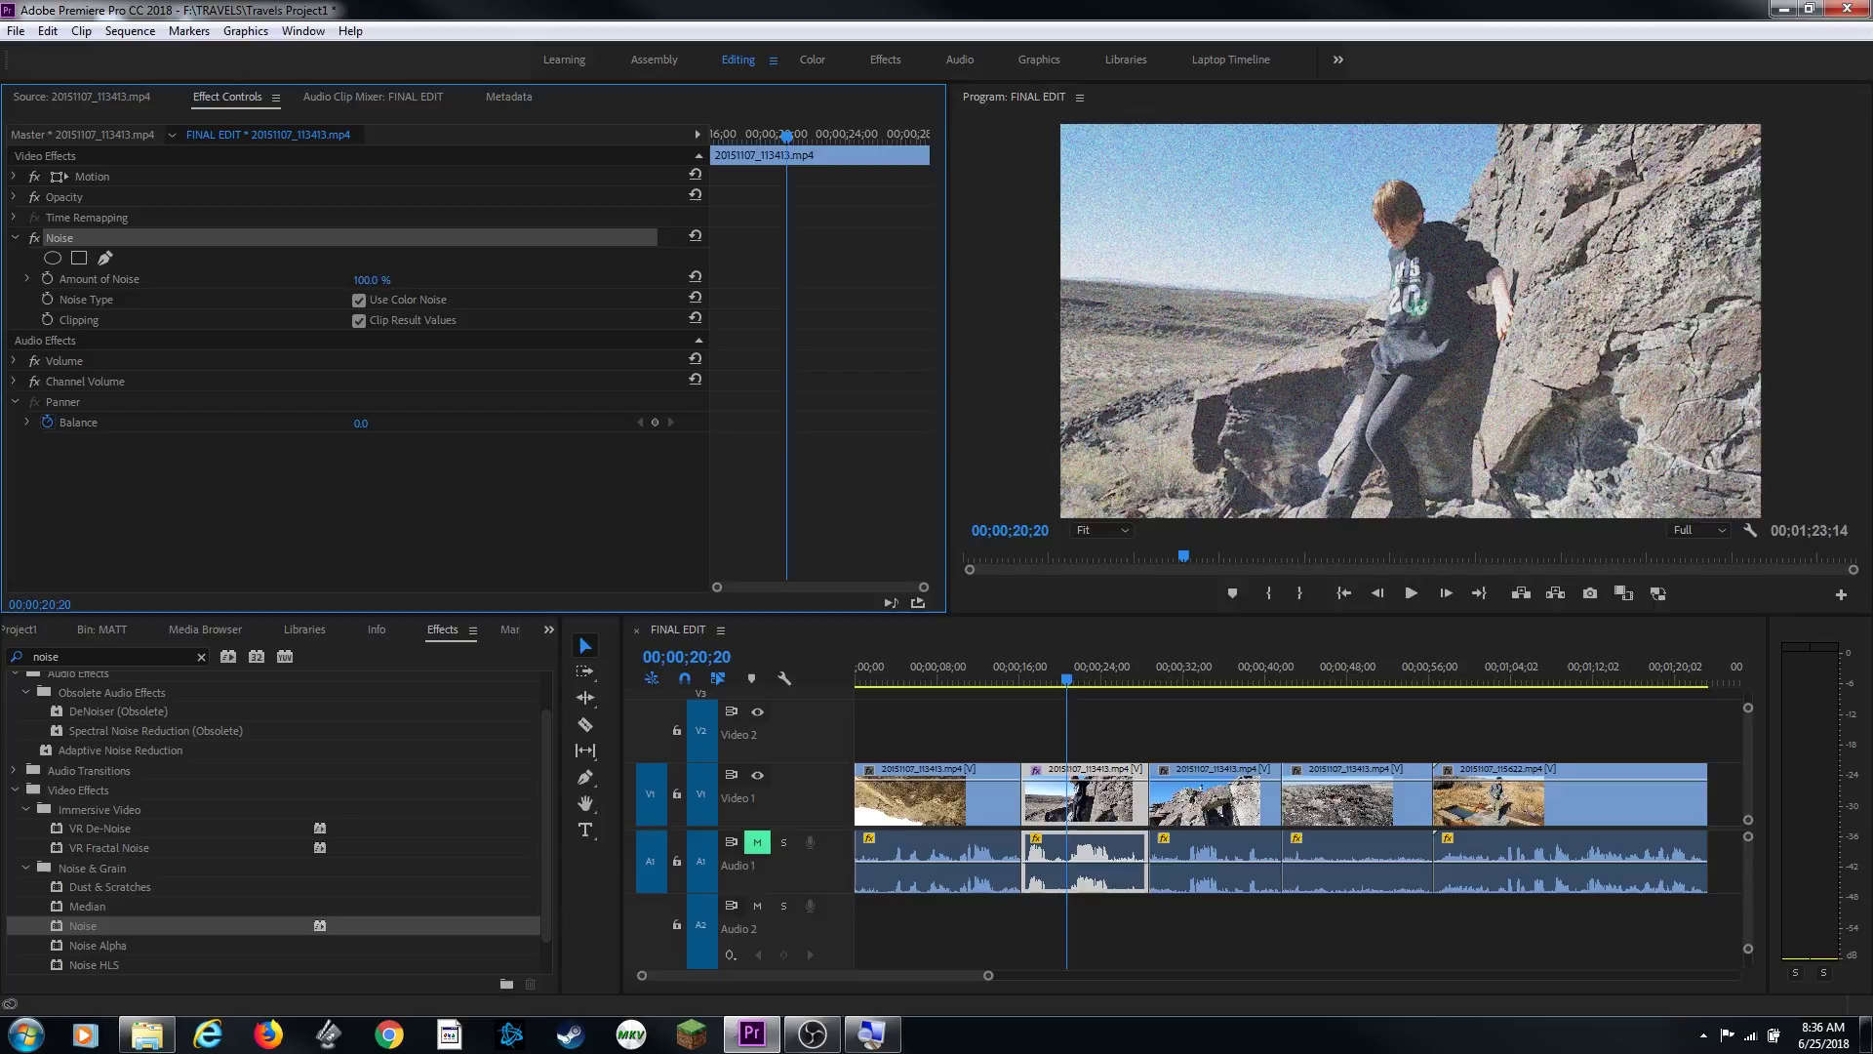
pyautogui.moveTo(380, 280); pyautogui.dragTo(376, 283)
pyautogui.click(377, 281)
pyautogui.write('0')
pyautogui.press('Return')
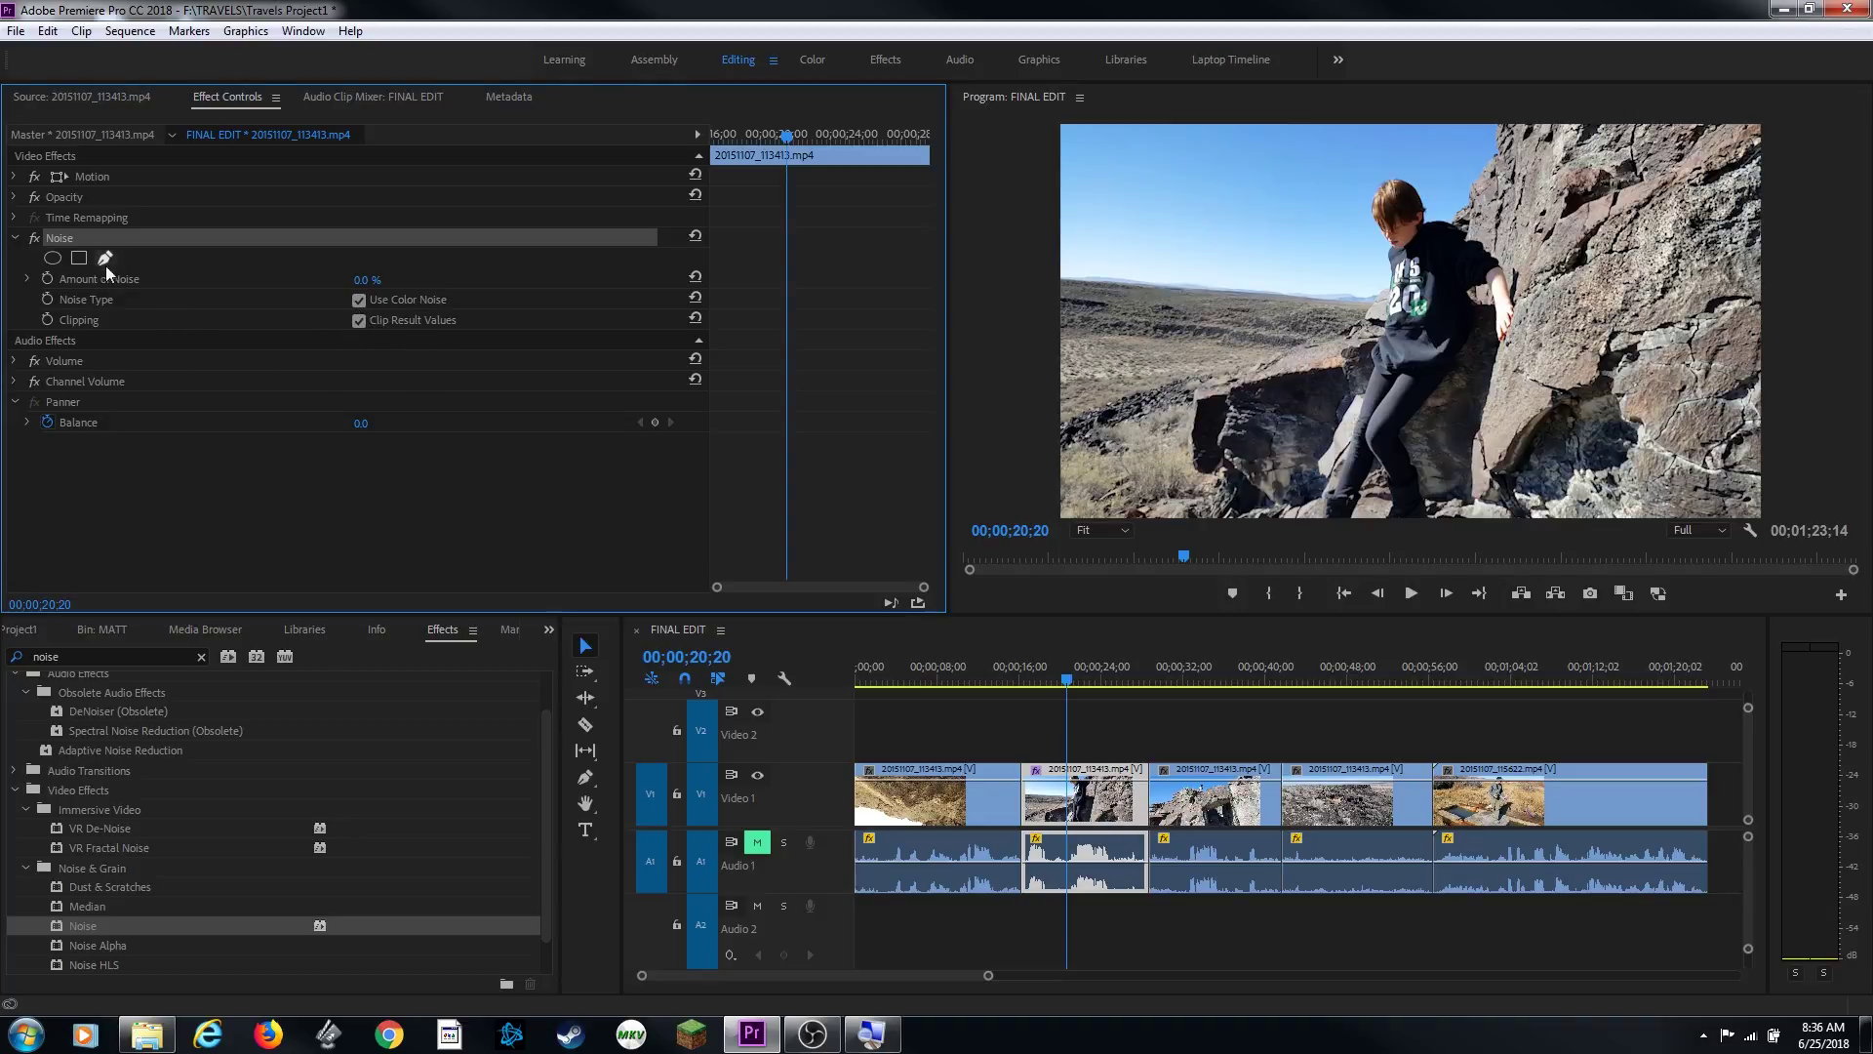
pyautogui.hotkey('ctrl', 'z')
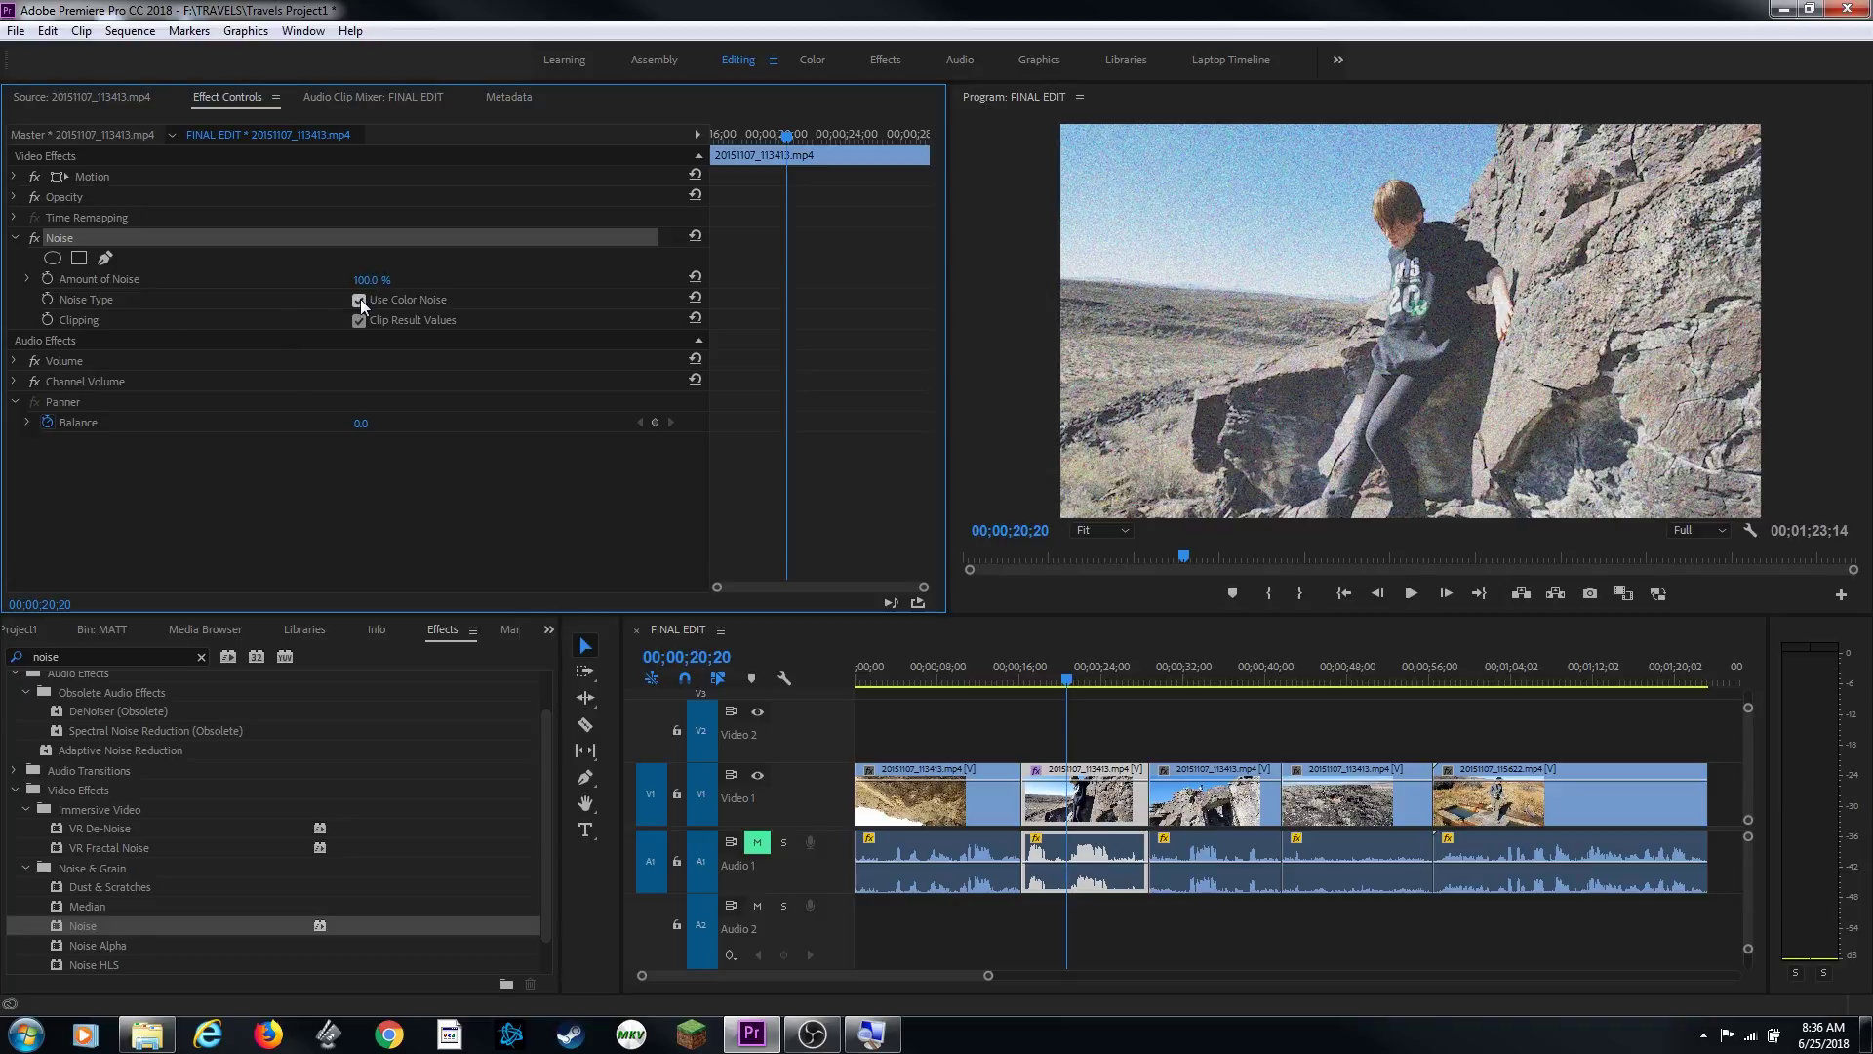
# Test disabling Use Color Noise and Clip Result Values, then undo to keep both on.
pyautogui.click(359, 299)
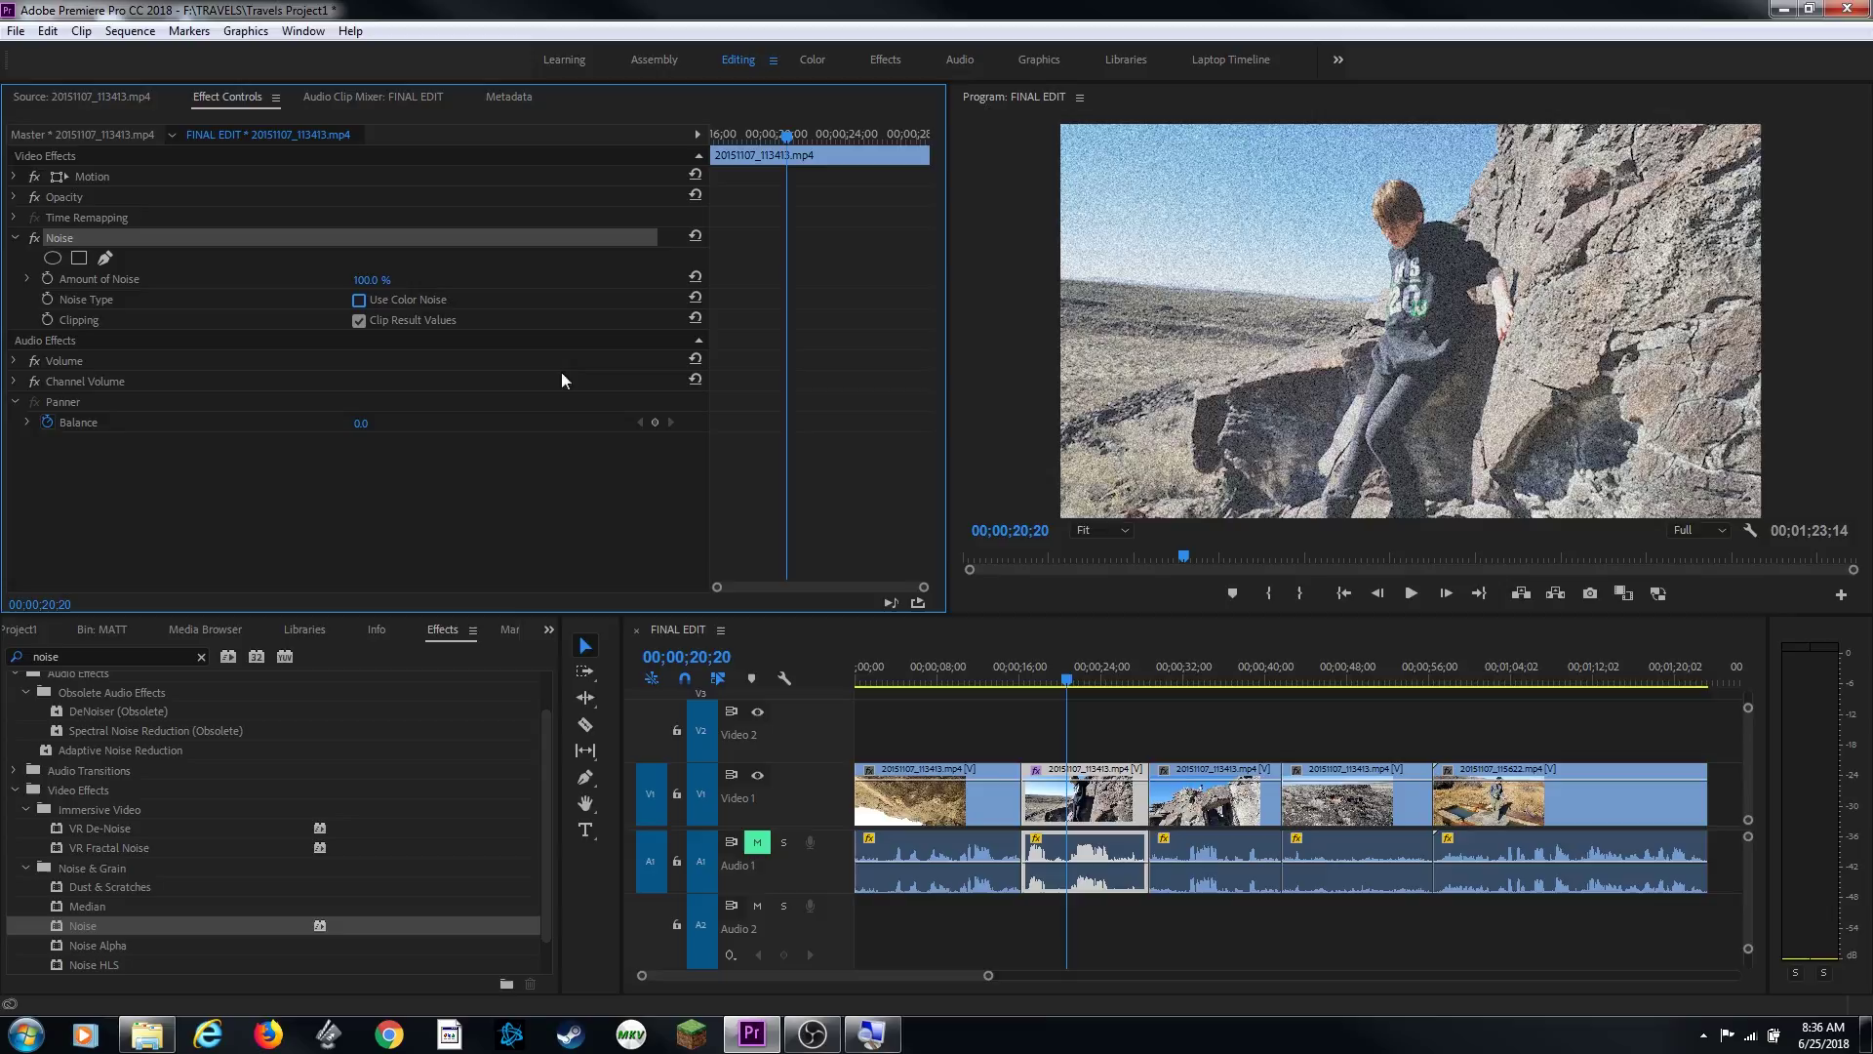
pyautogui.click(357, 320)
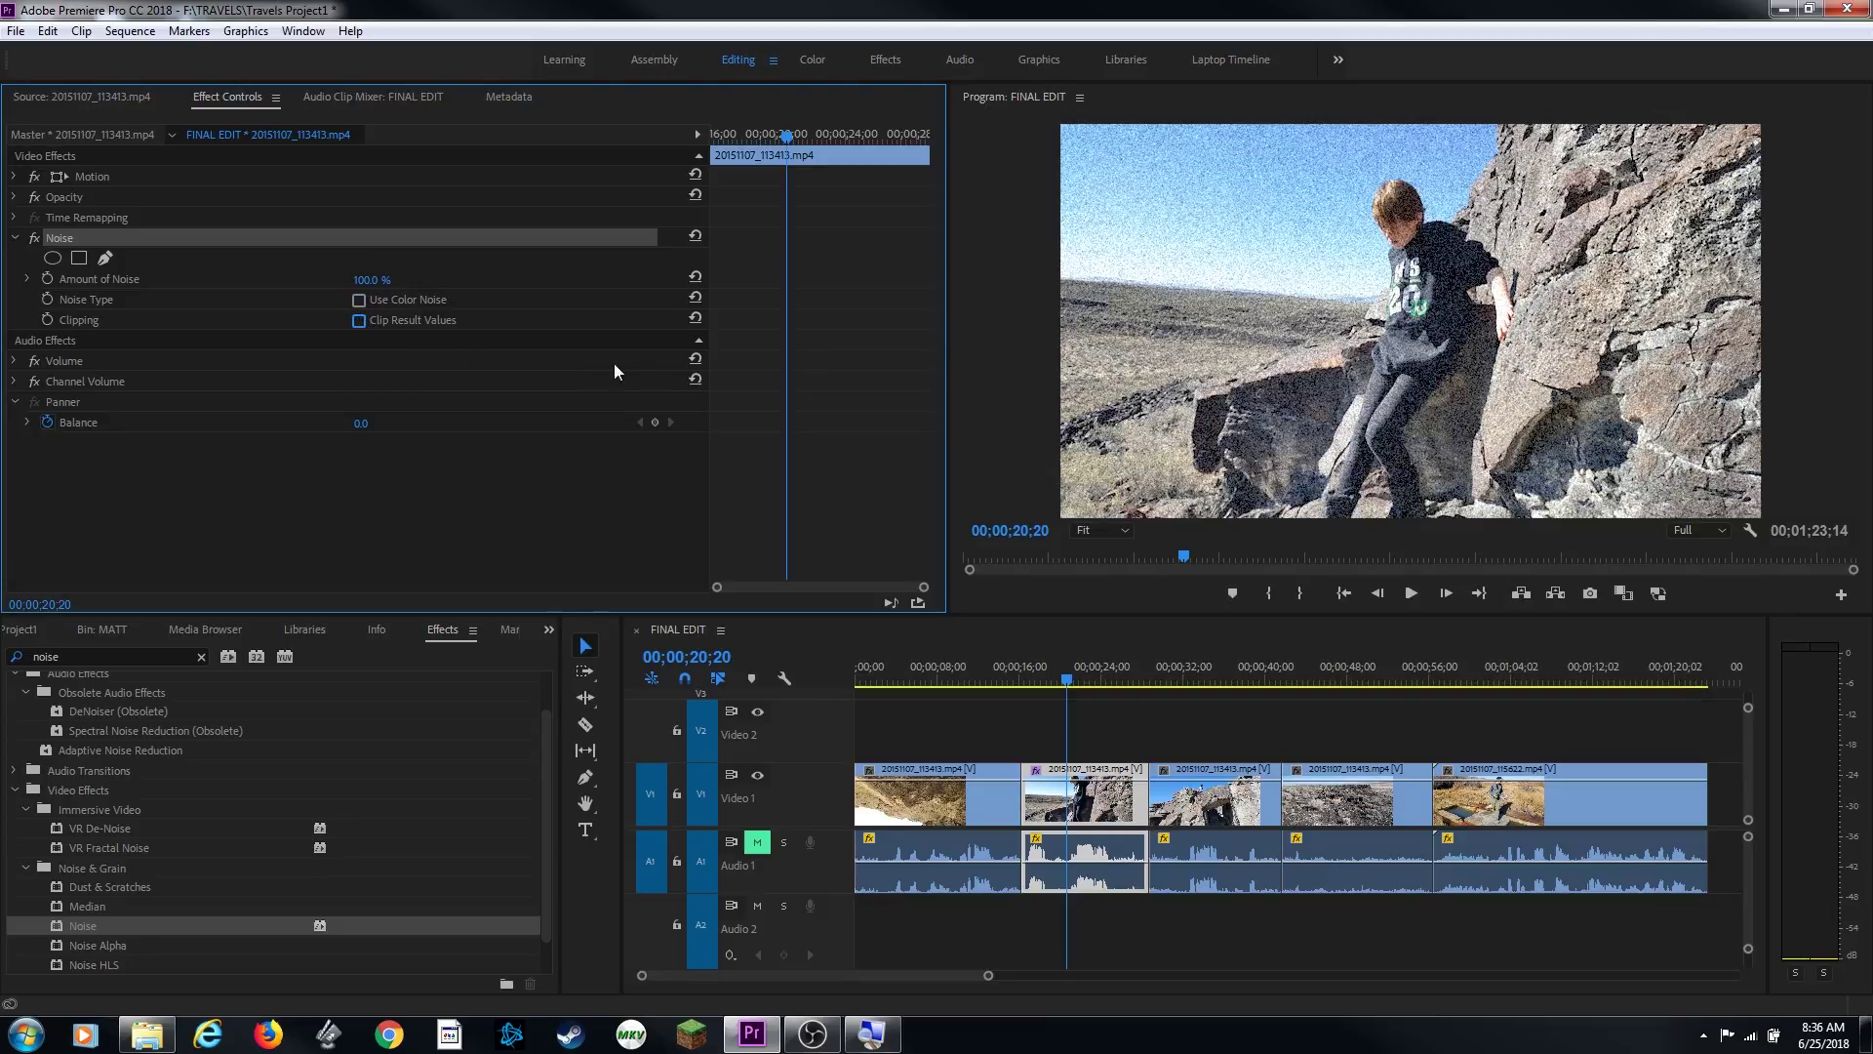
pyautogui.hotkey('ctrl', 'z')
pyautogui.hotkey('ctrl', 'z')
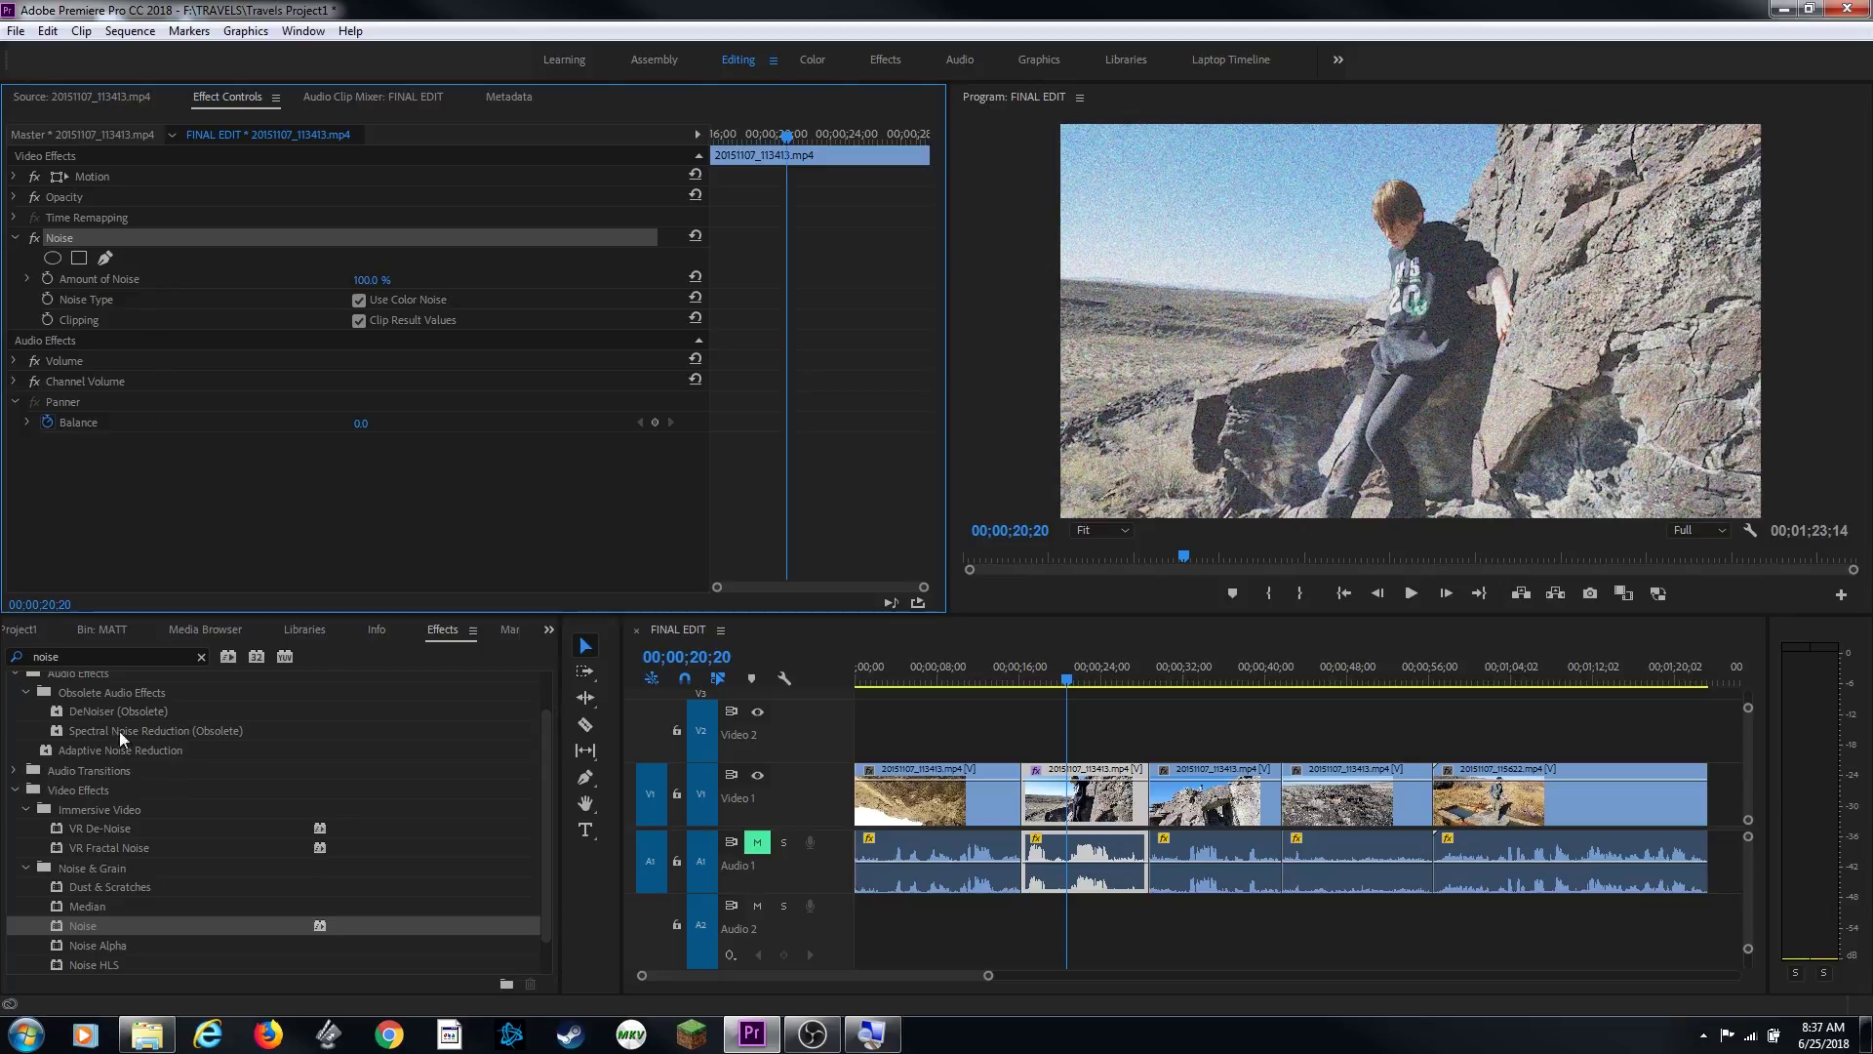
# Search effects for 'distort' and apply Lens Distortion to the second Video 1 clip.
pyautogui.click(195, 657)
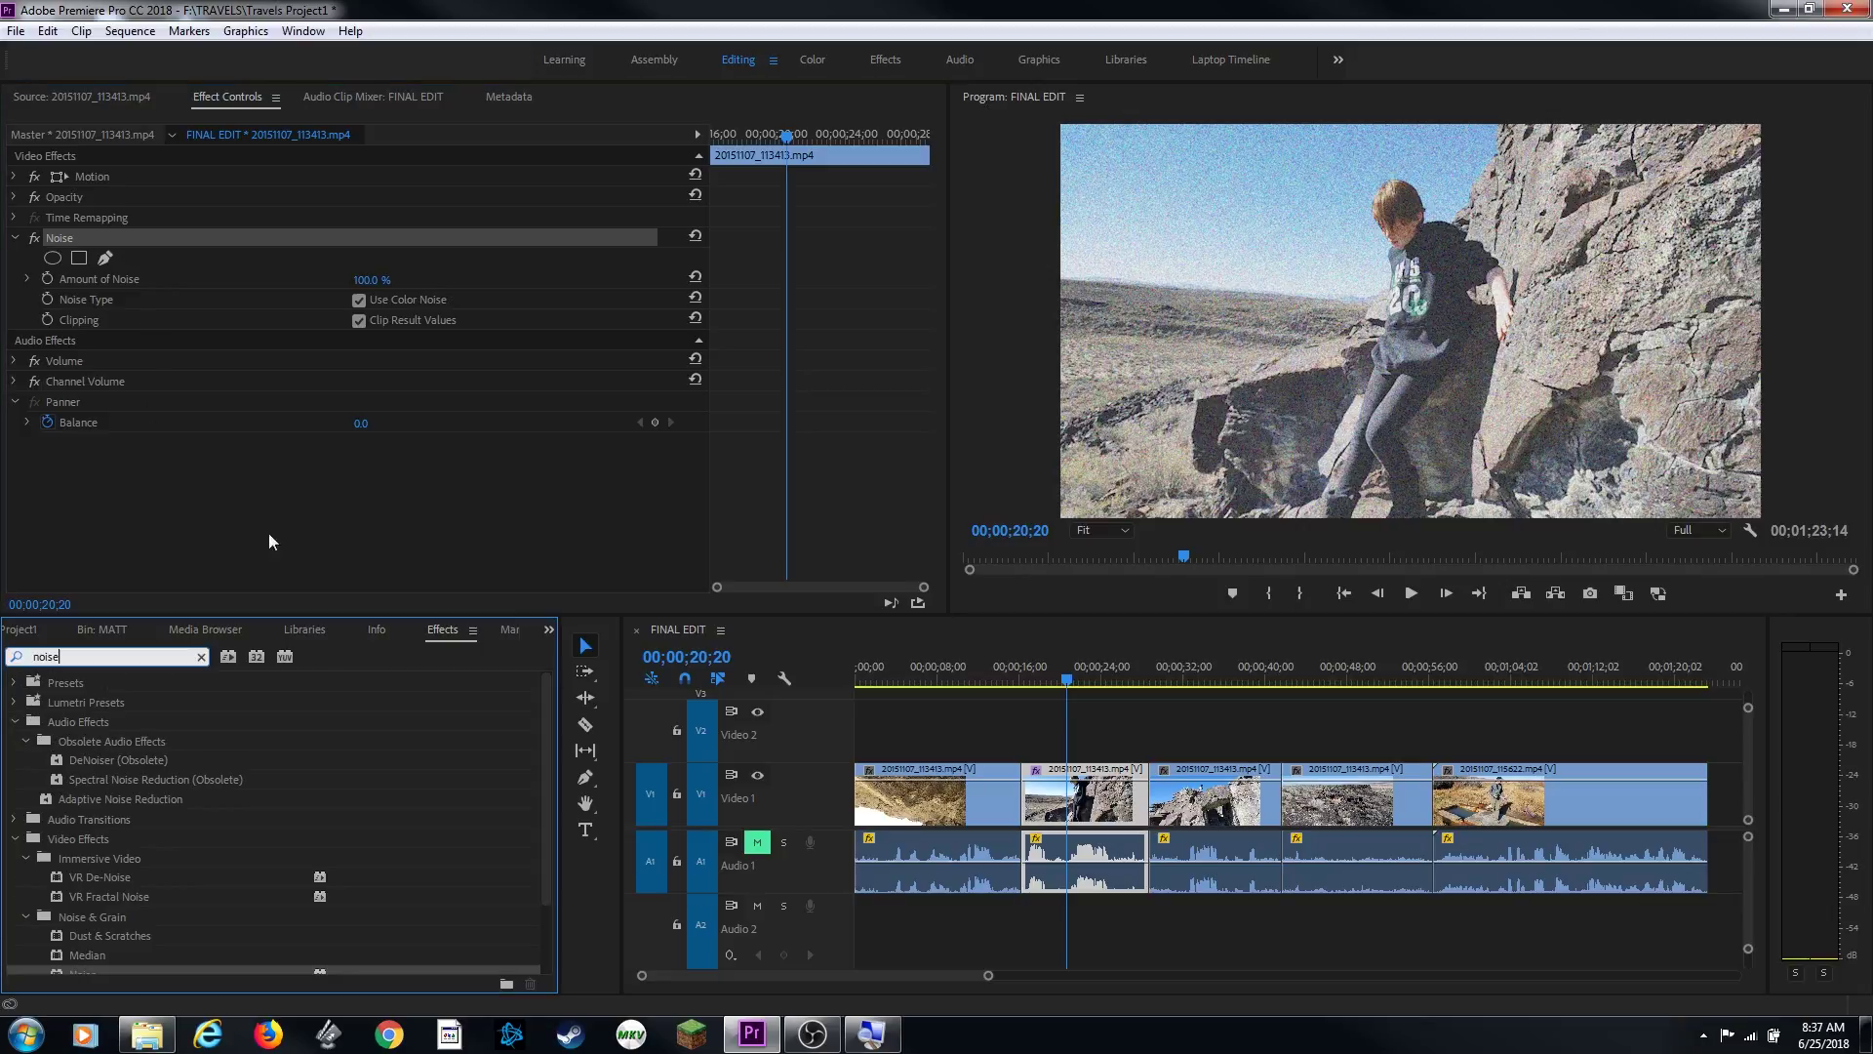
pyautogui.click(203, 656)
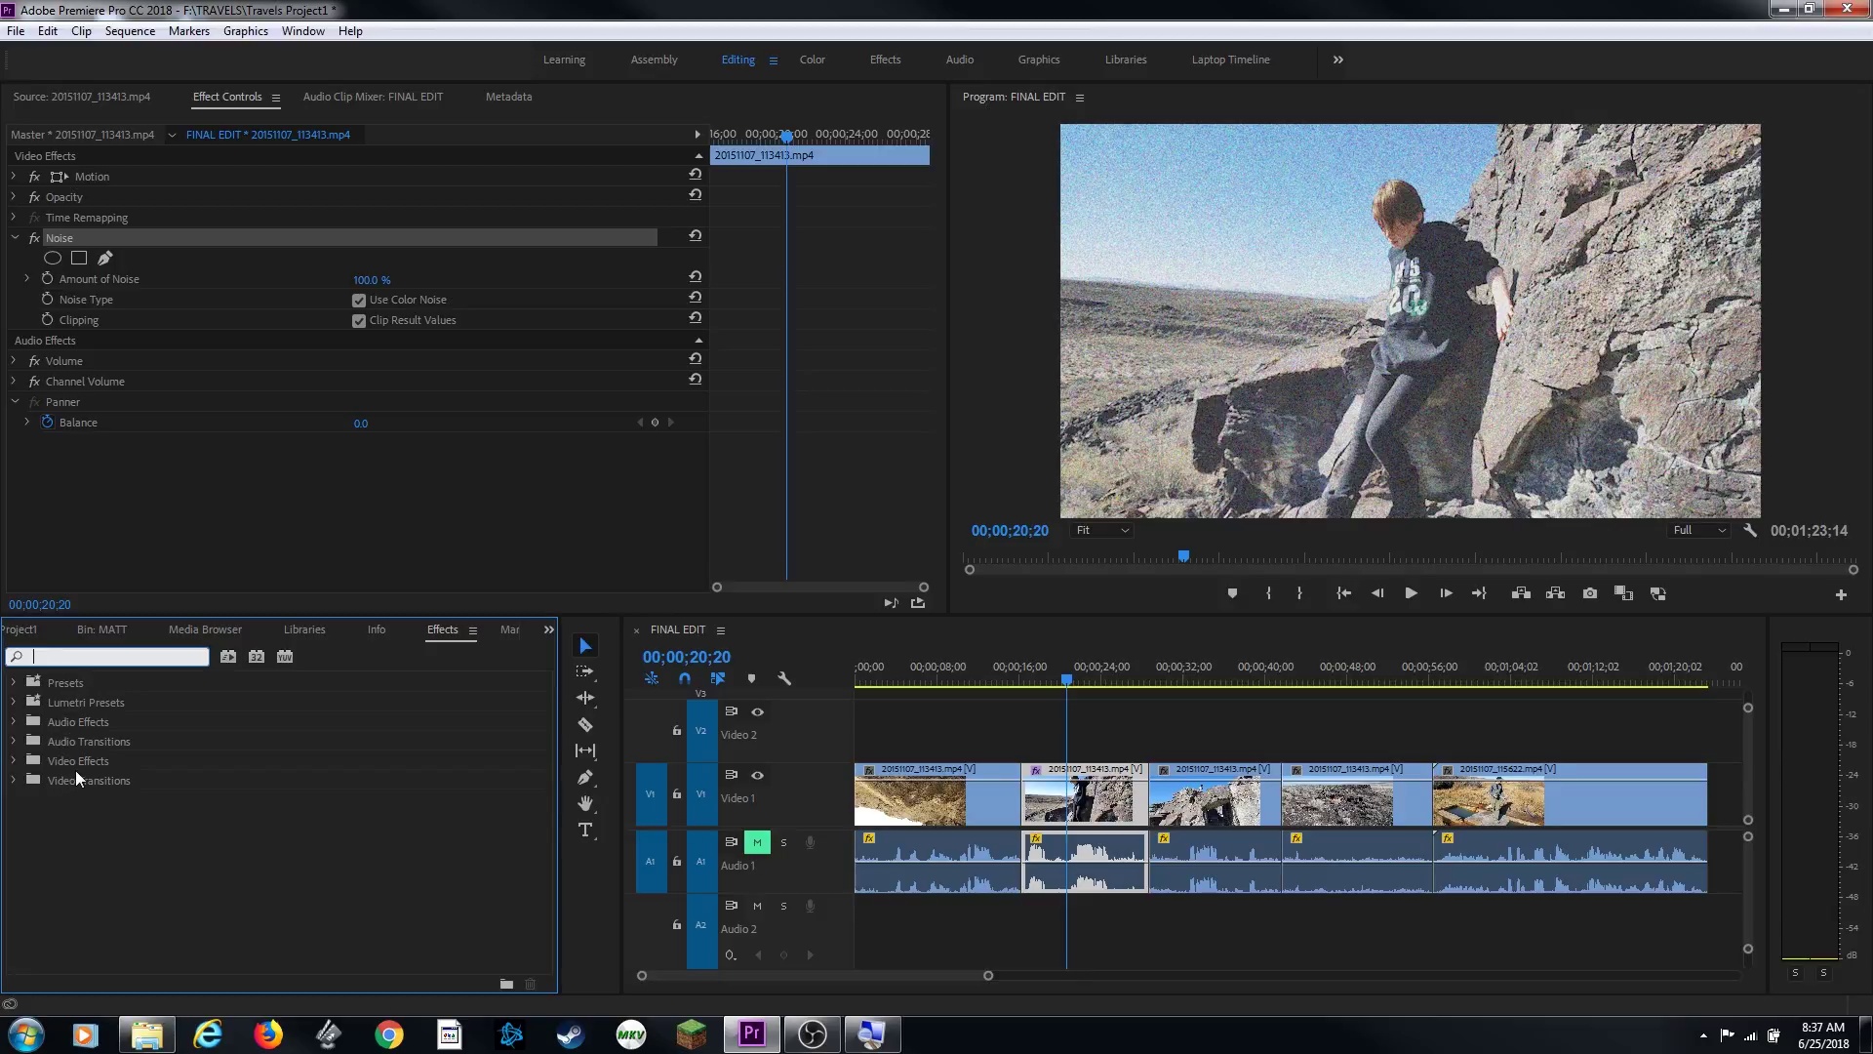
pyautogui.write('distort')
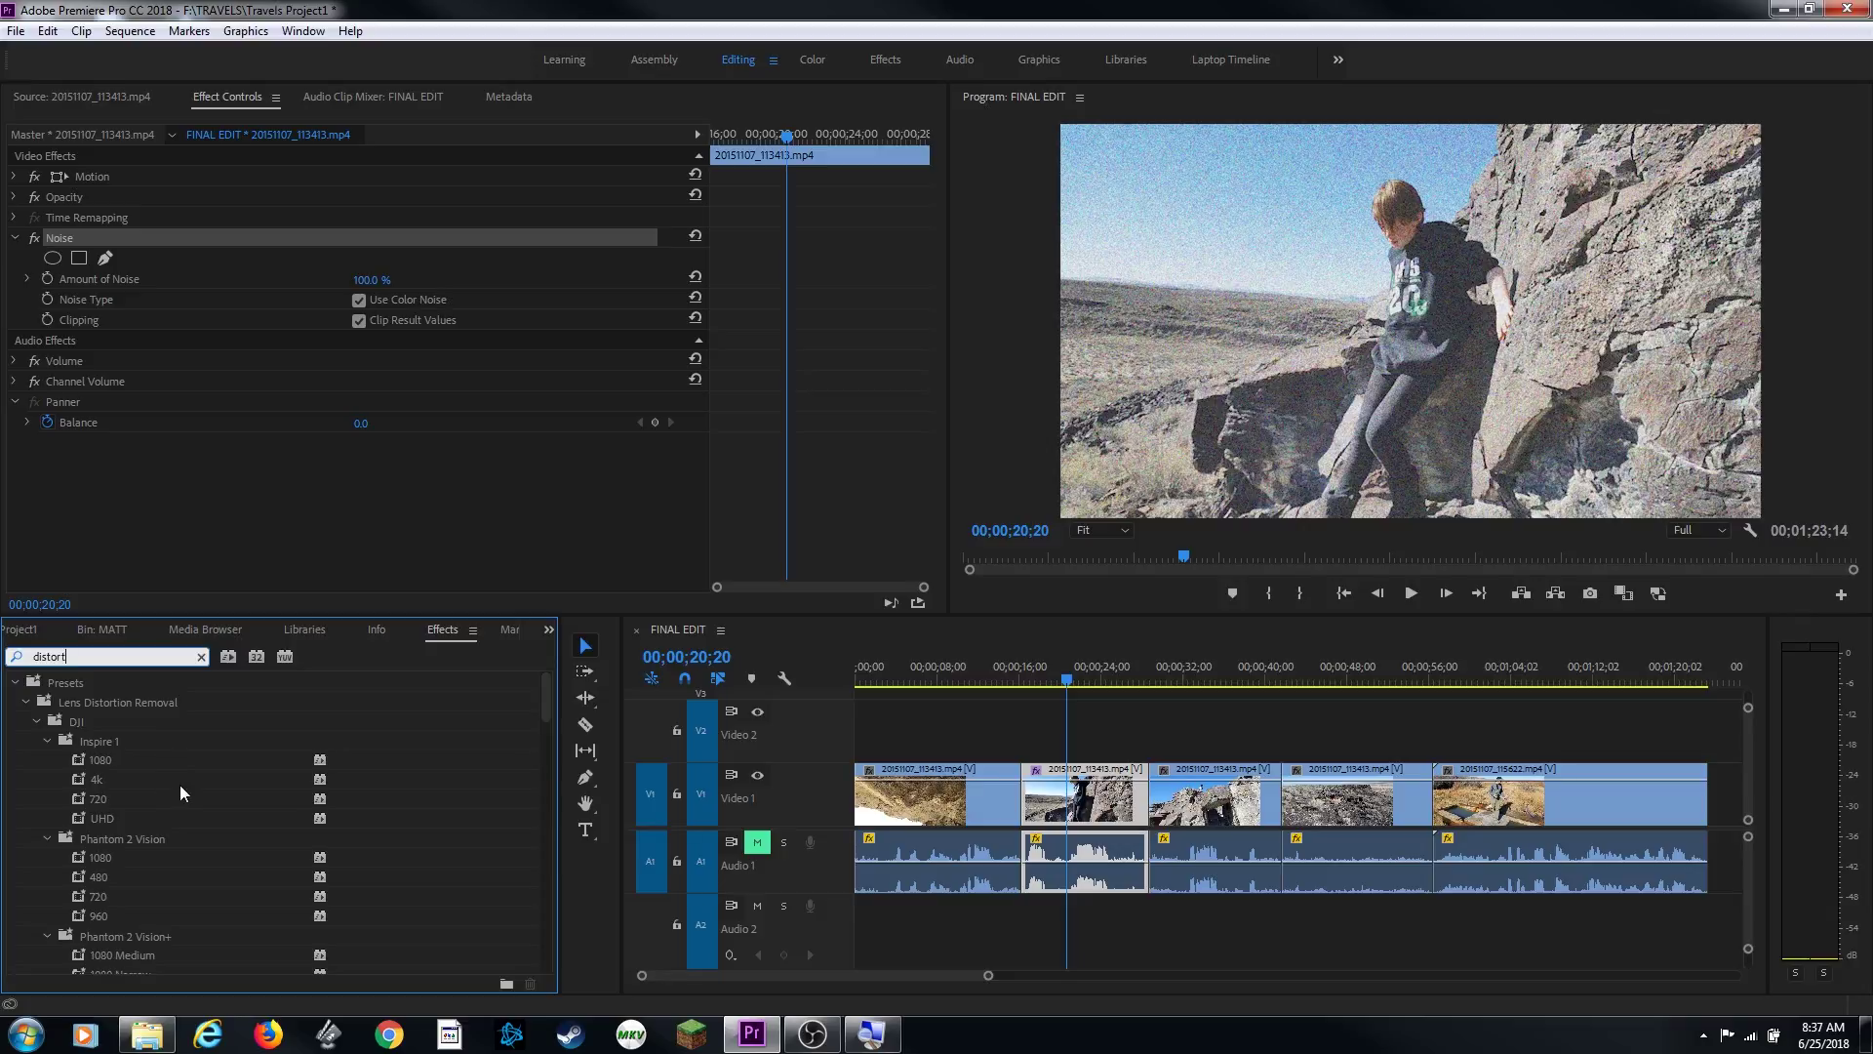
pyautogui.scroll(-4, 185, 822)
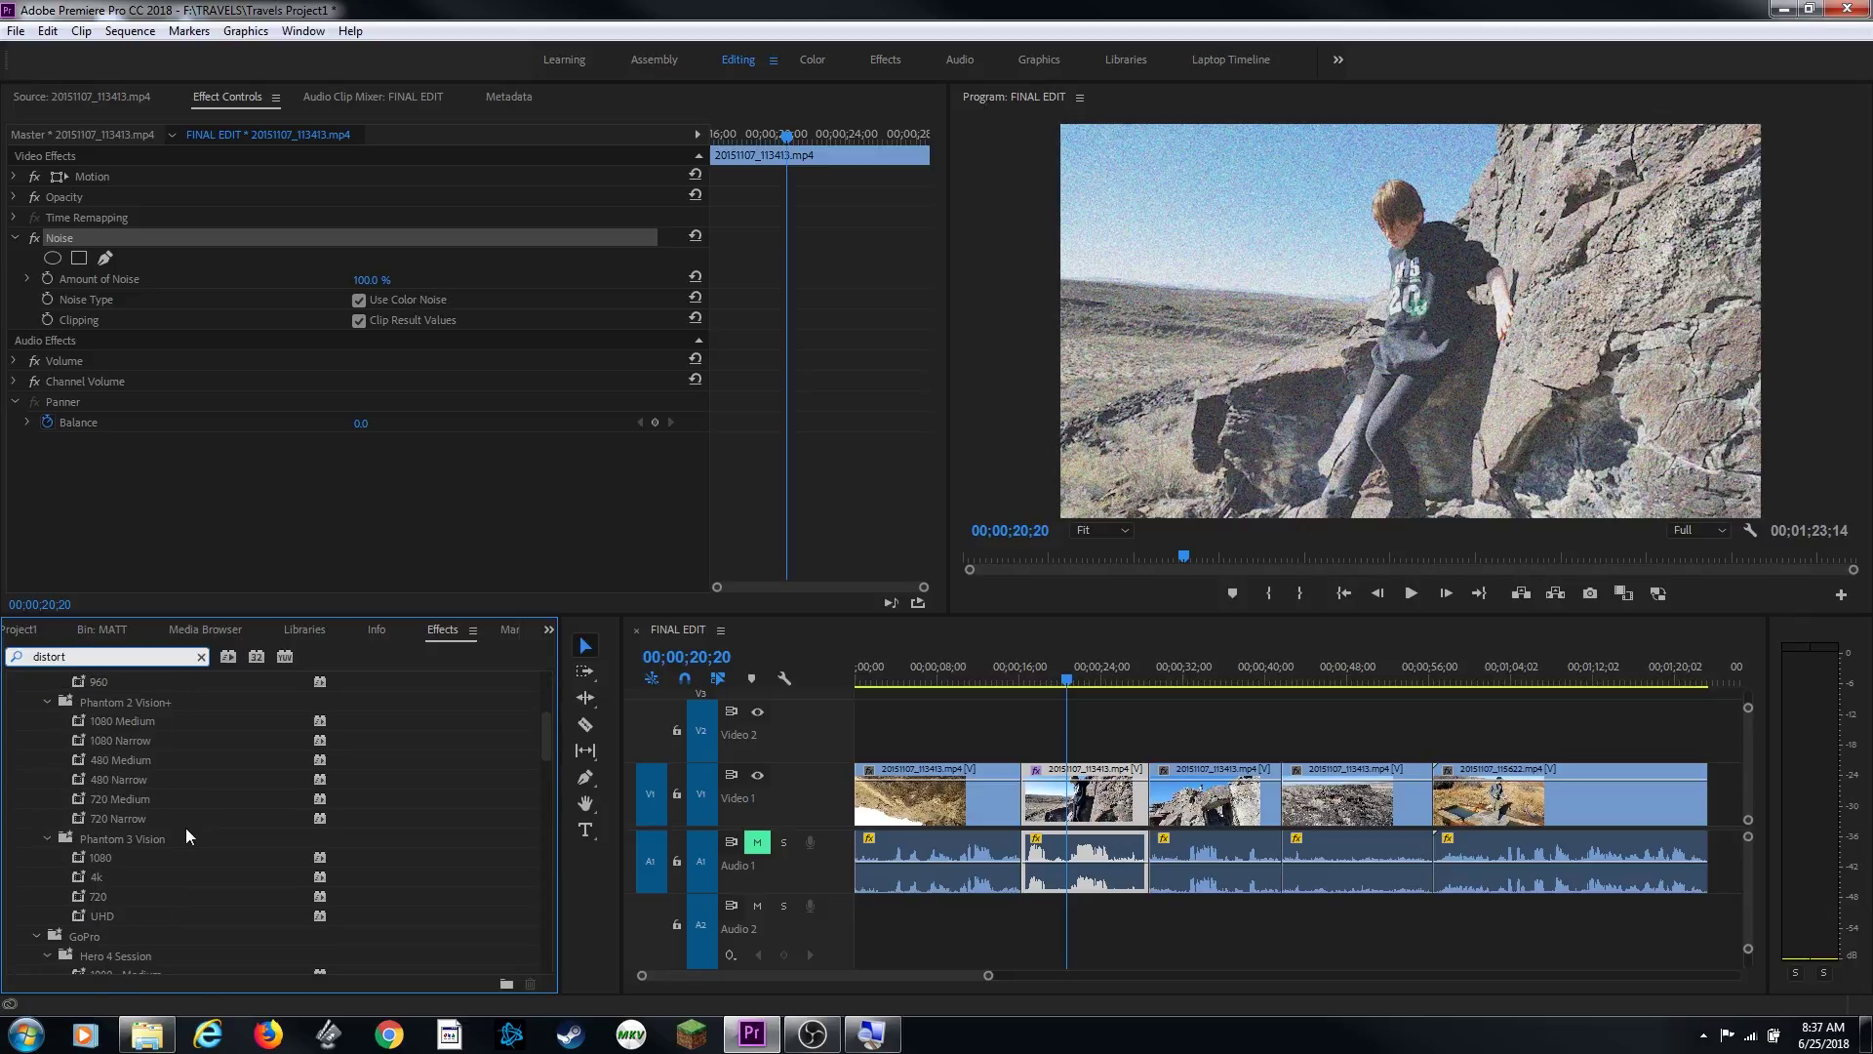
pyautogui.scroll(-8, 185, 829)
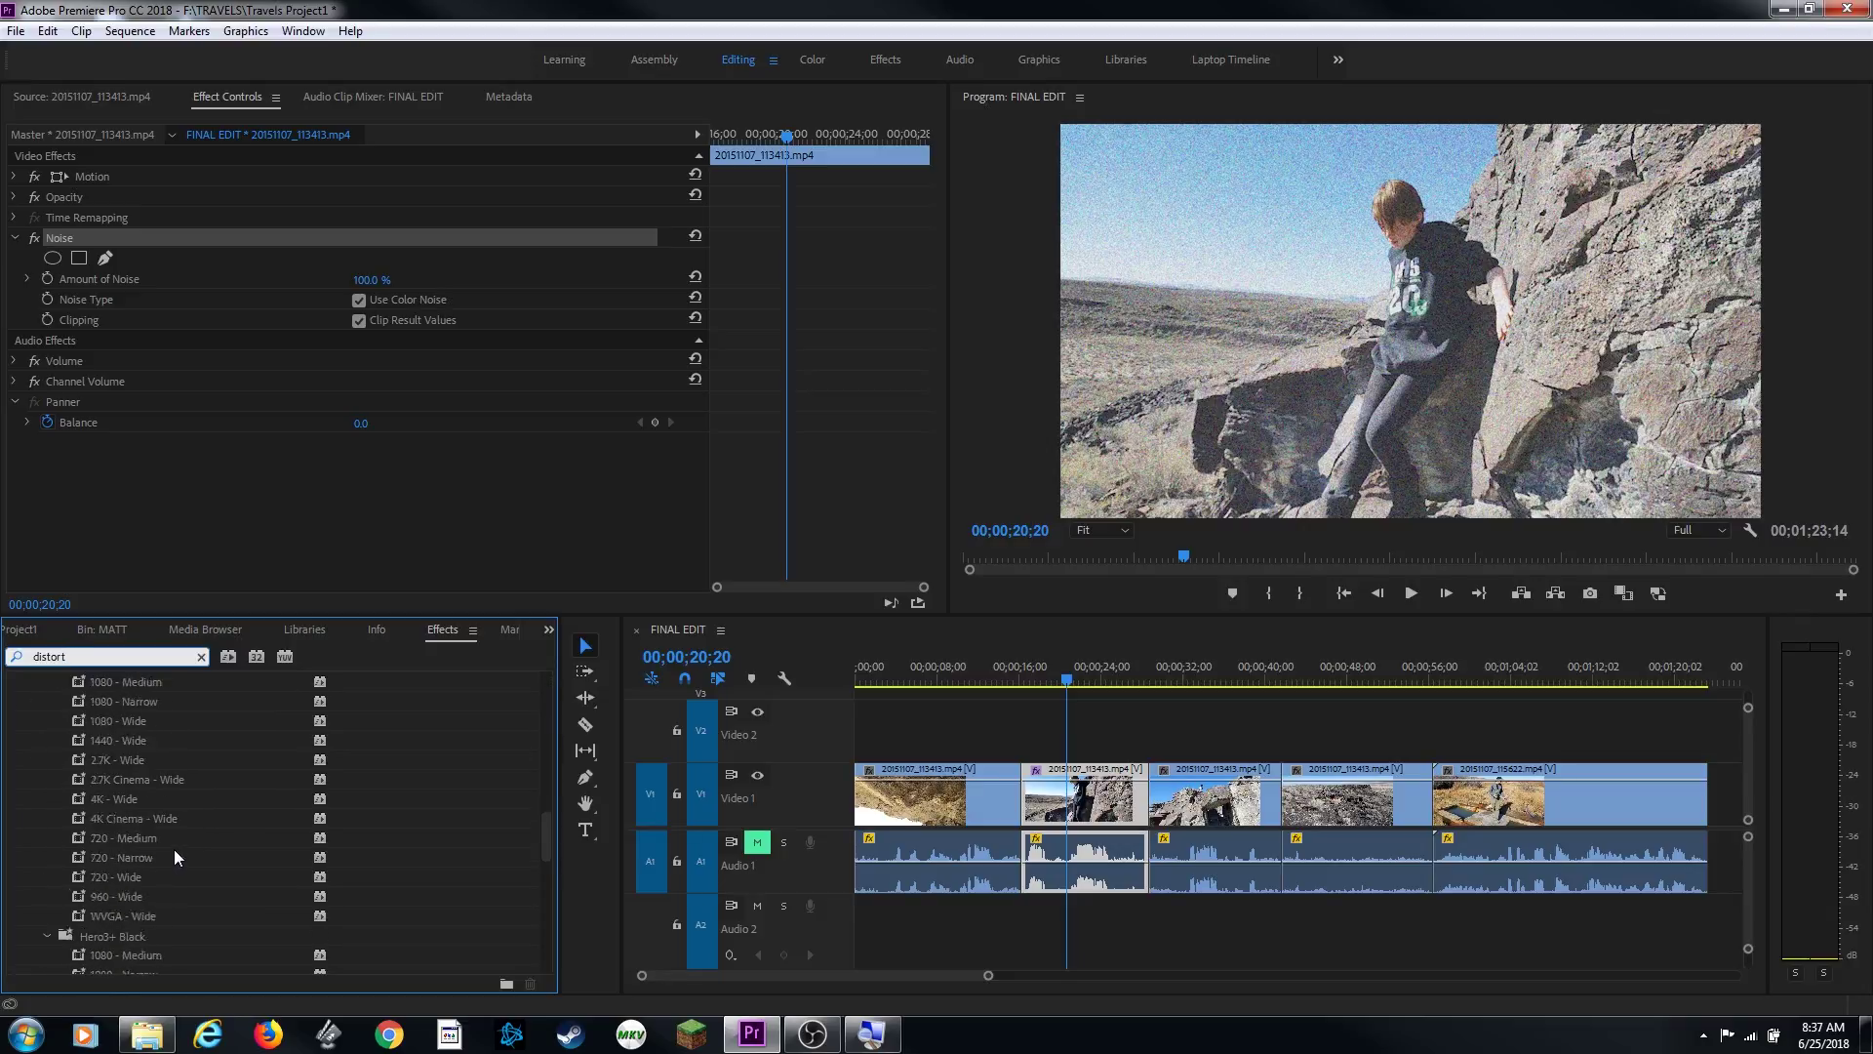
pyautogui.scroll(-6, 162, 857)
pyautogui.moveTo(120, 797); pyautogui.dragTo(1090, 792)
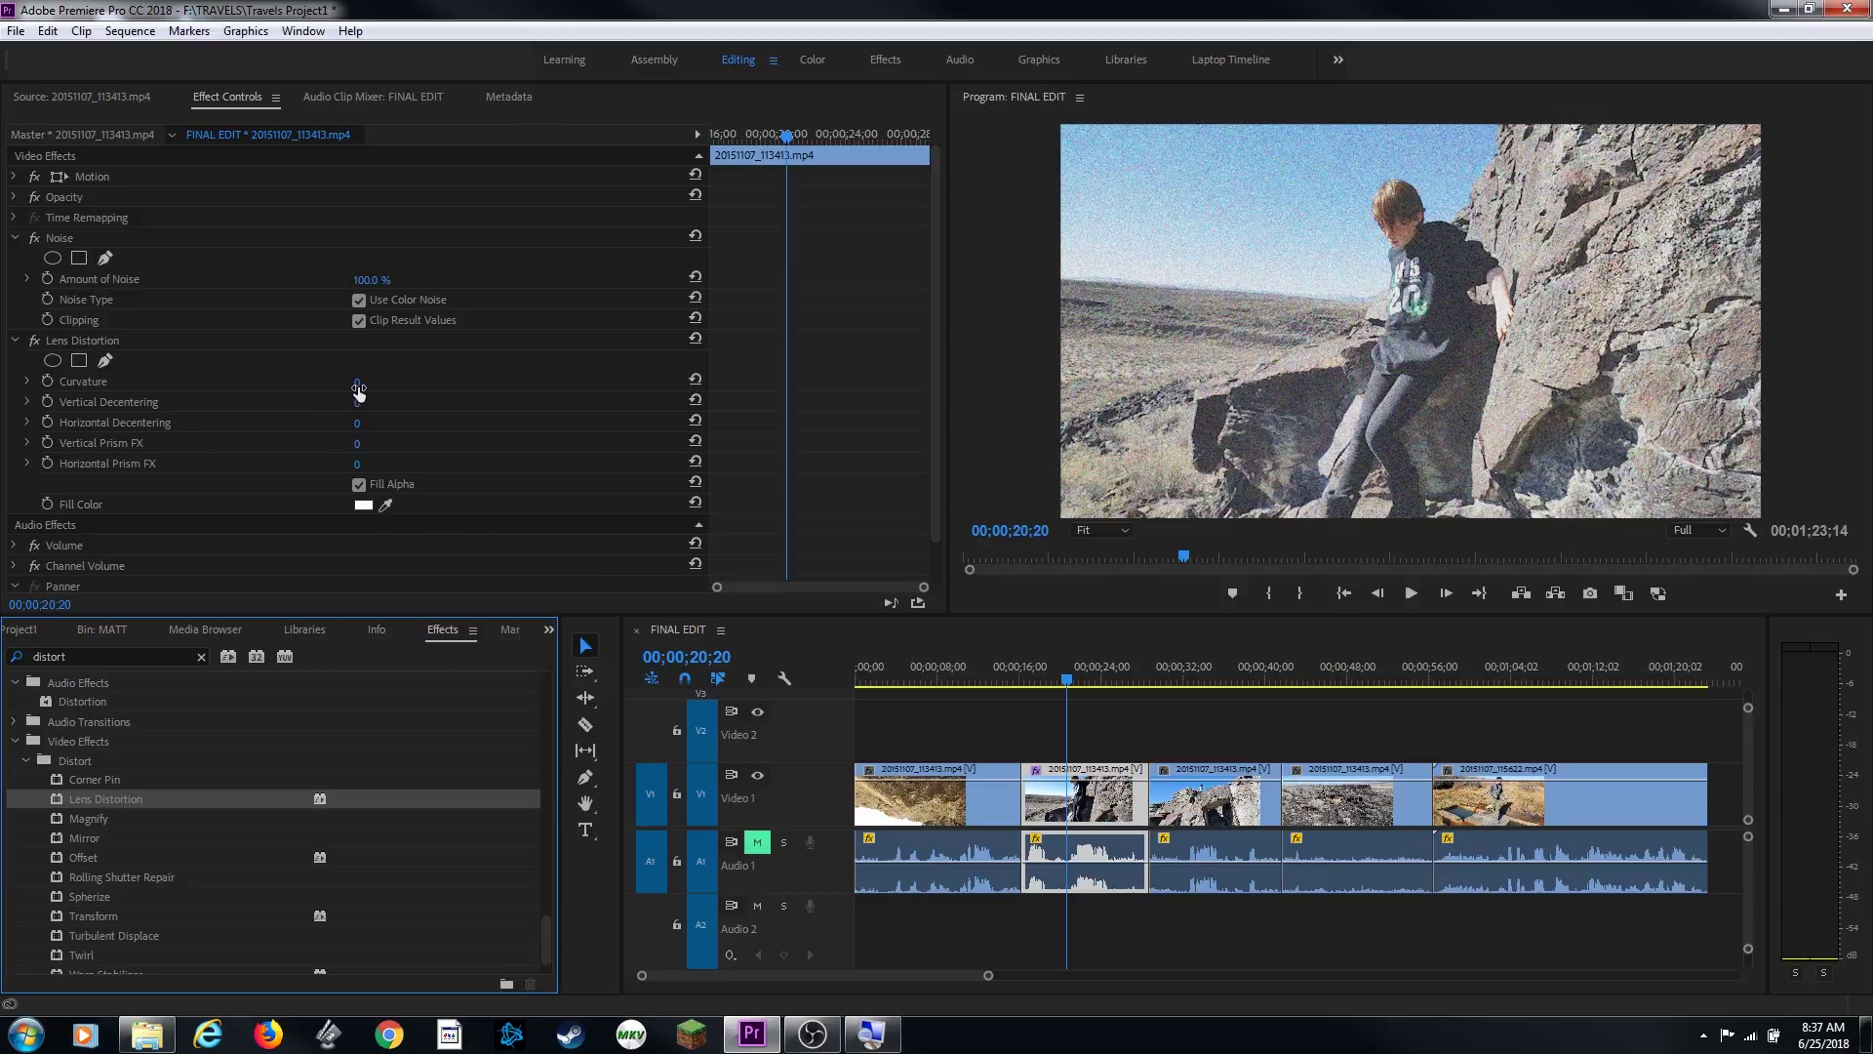
# Barrel-warp the clip with Lens Distortion Curvature, black edge fill, and Vertical Decentering 20.
pyautogui.moveTo(358, 390); pyautogui.dragTo(435, 391)
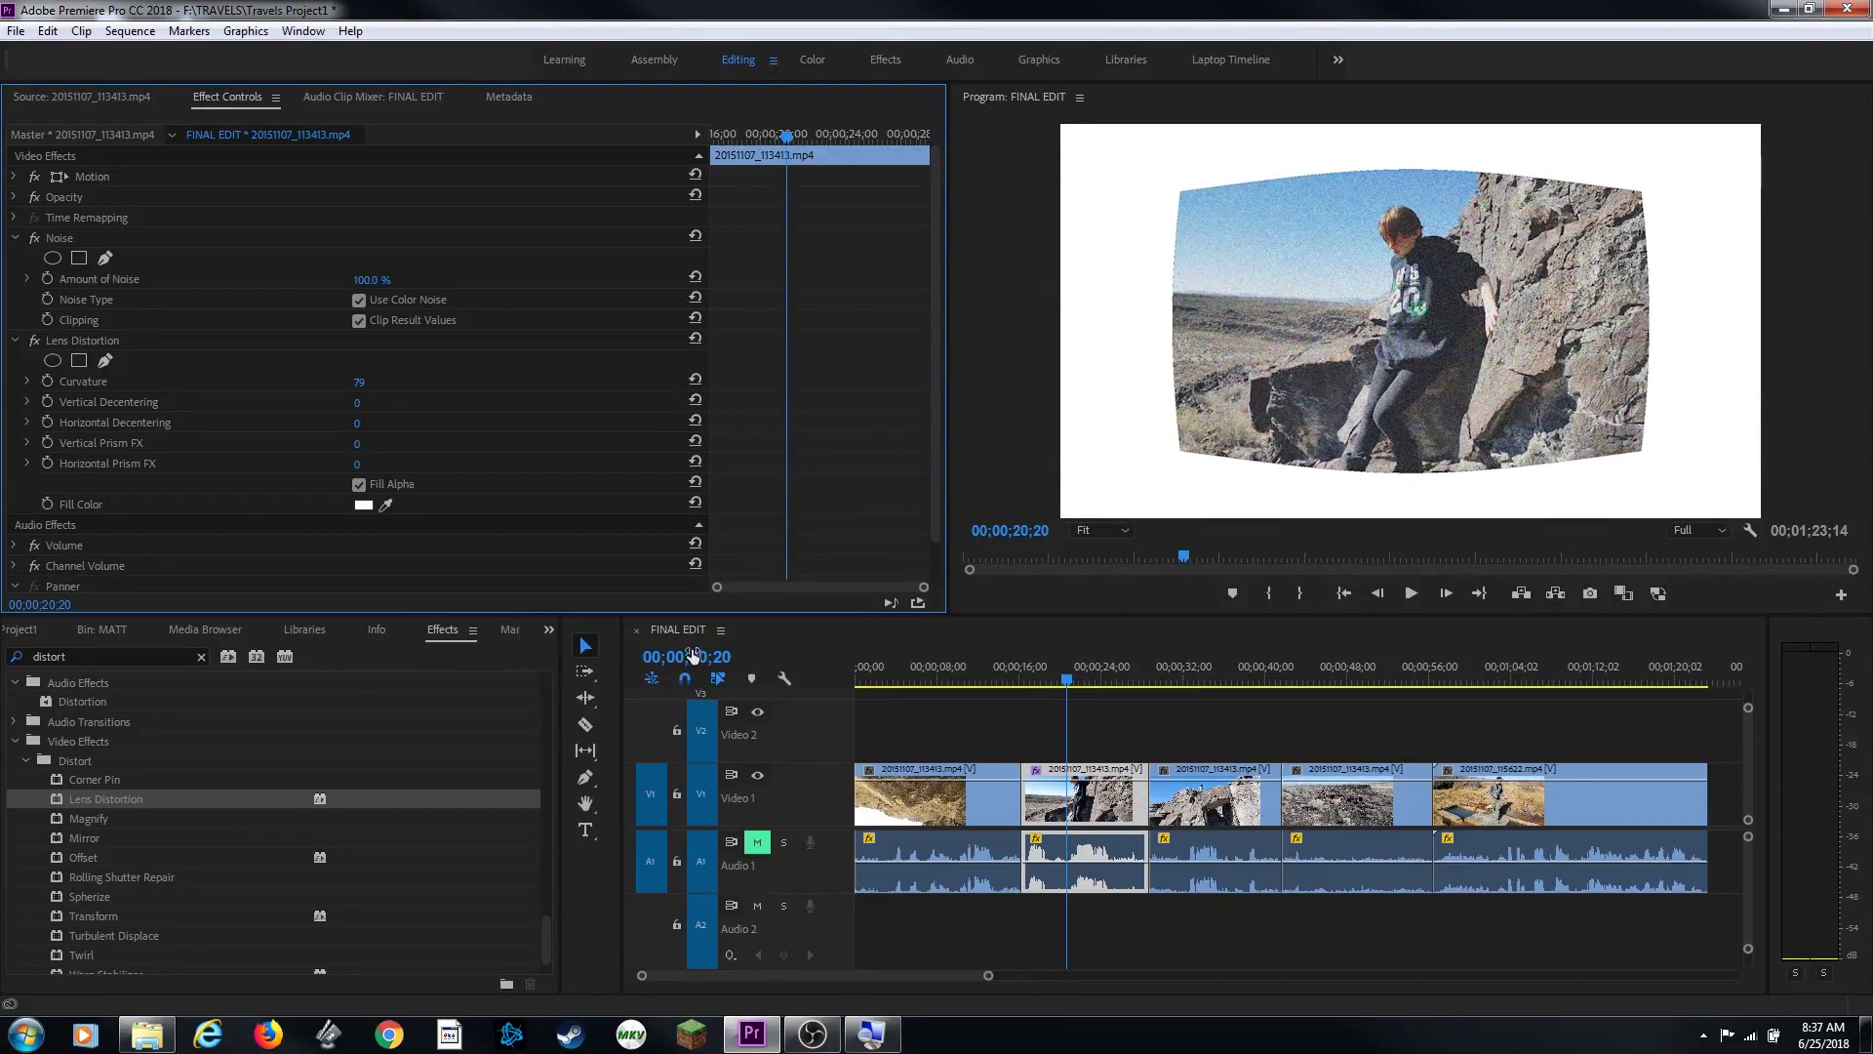
pyautogui.click(363, 505)
pyautogui.moveTo(771, 477); pyautogui.dragTo(722, 426)
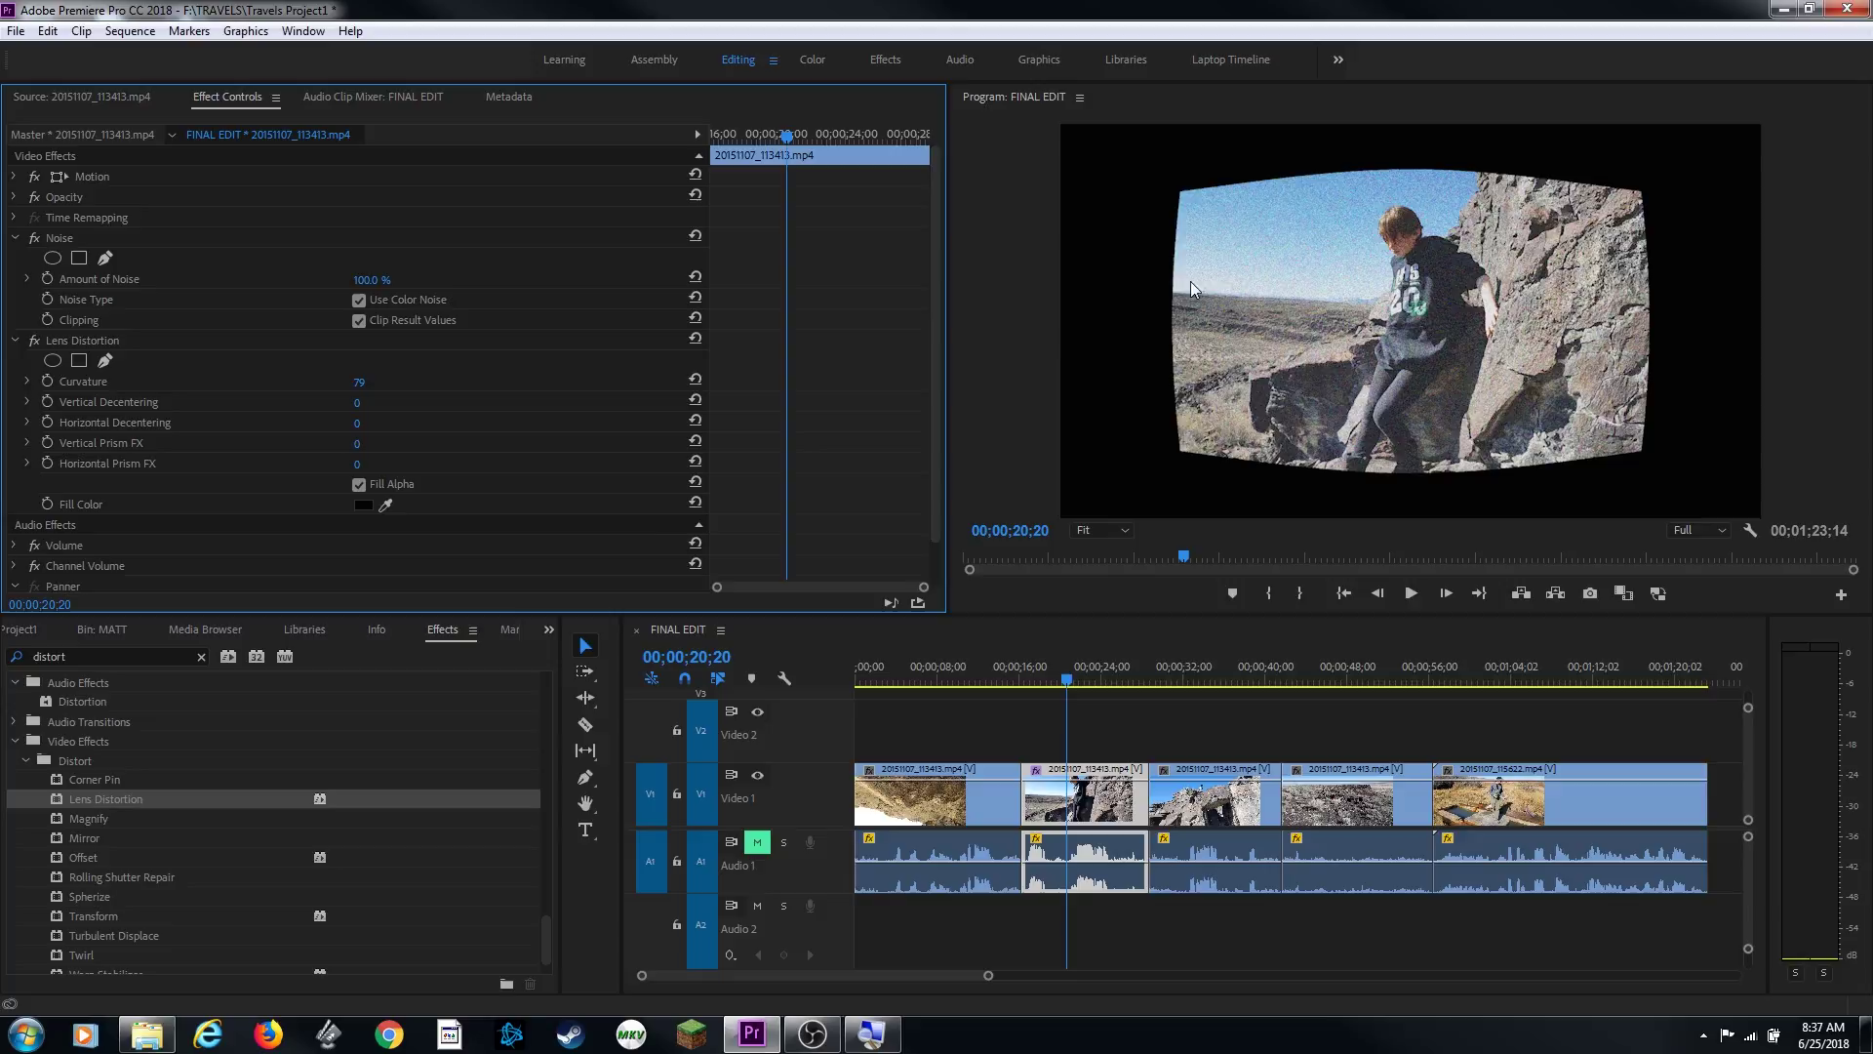
pyautogui.moveTo(355, 413); pyautogui.dragTo(373, 464)
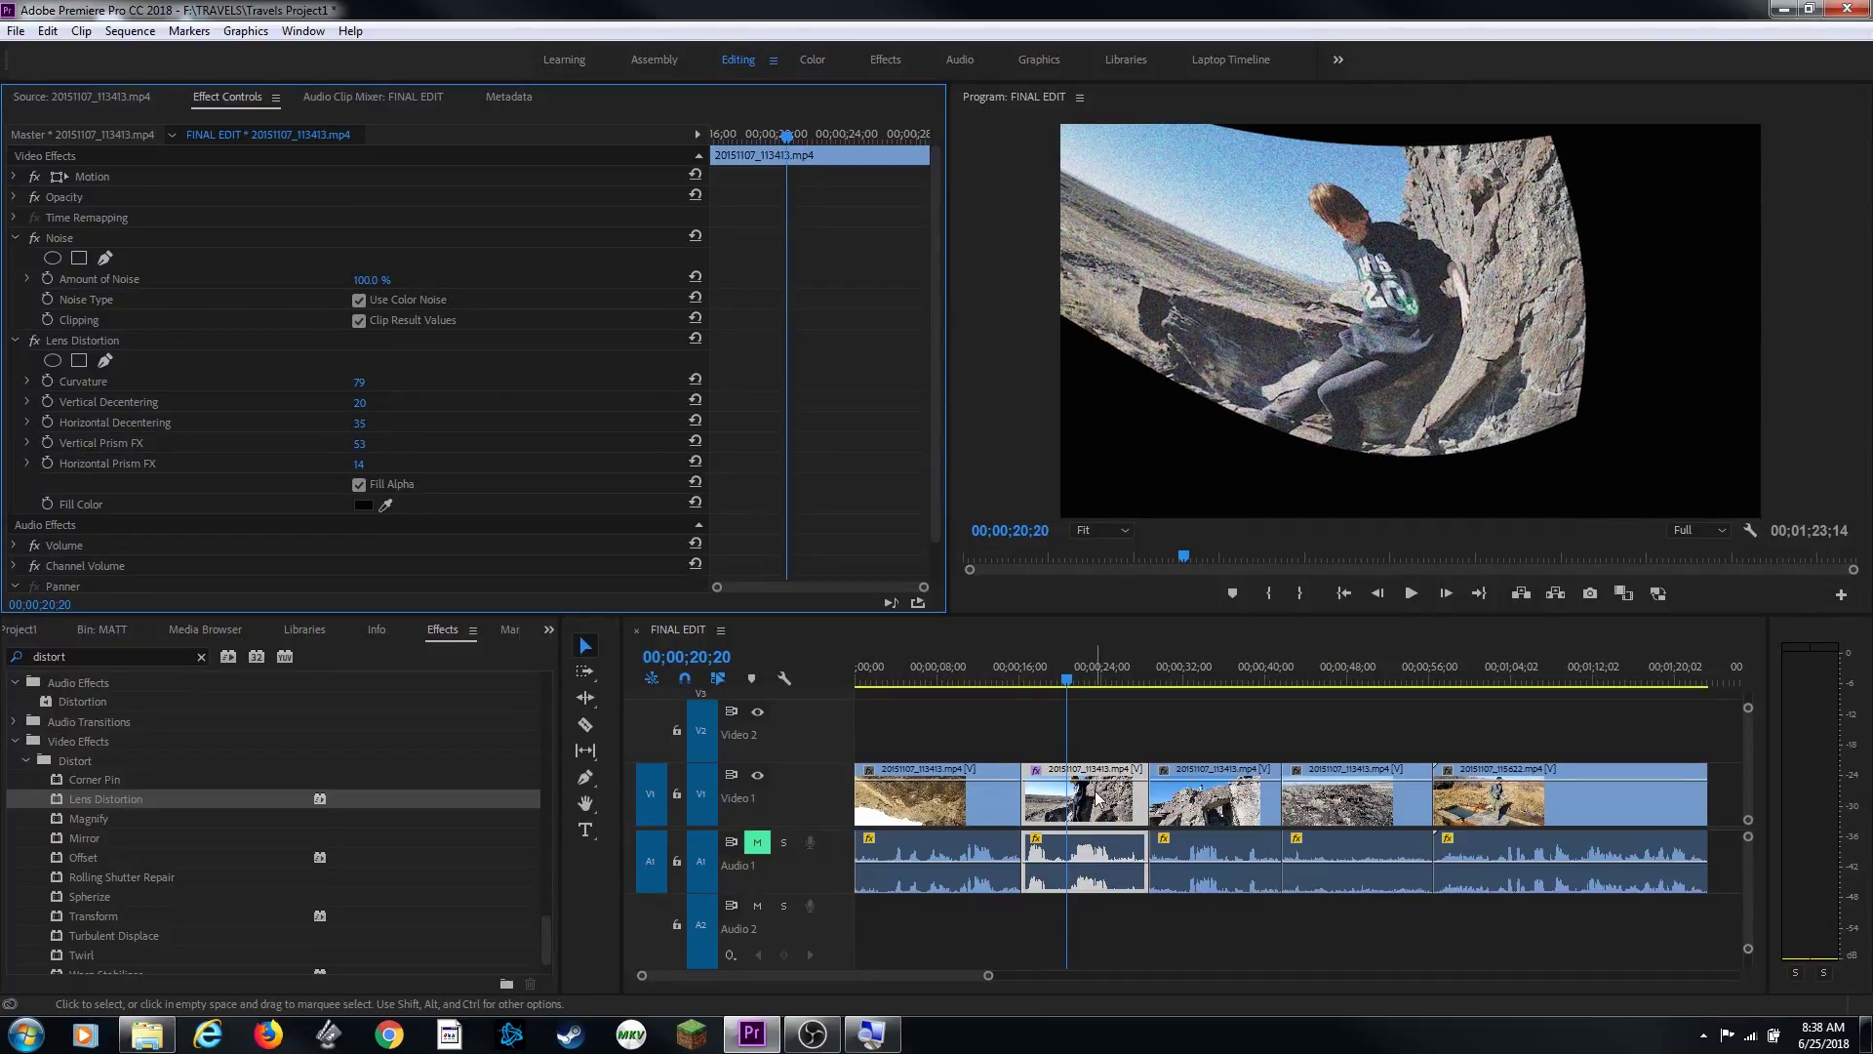
# Switch Lens Distortion off and back on to compare the unwarped clip.
pyautogui.click(59, 236)
pyautogui.click(81, 341)
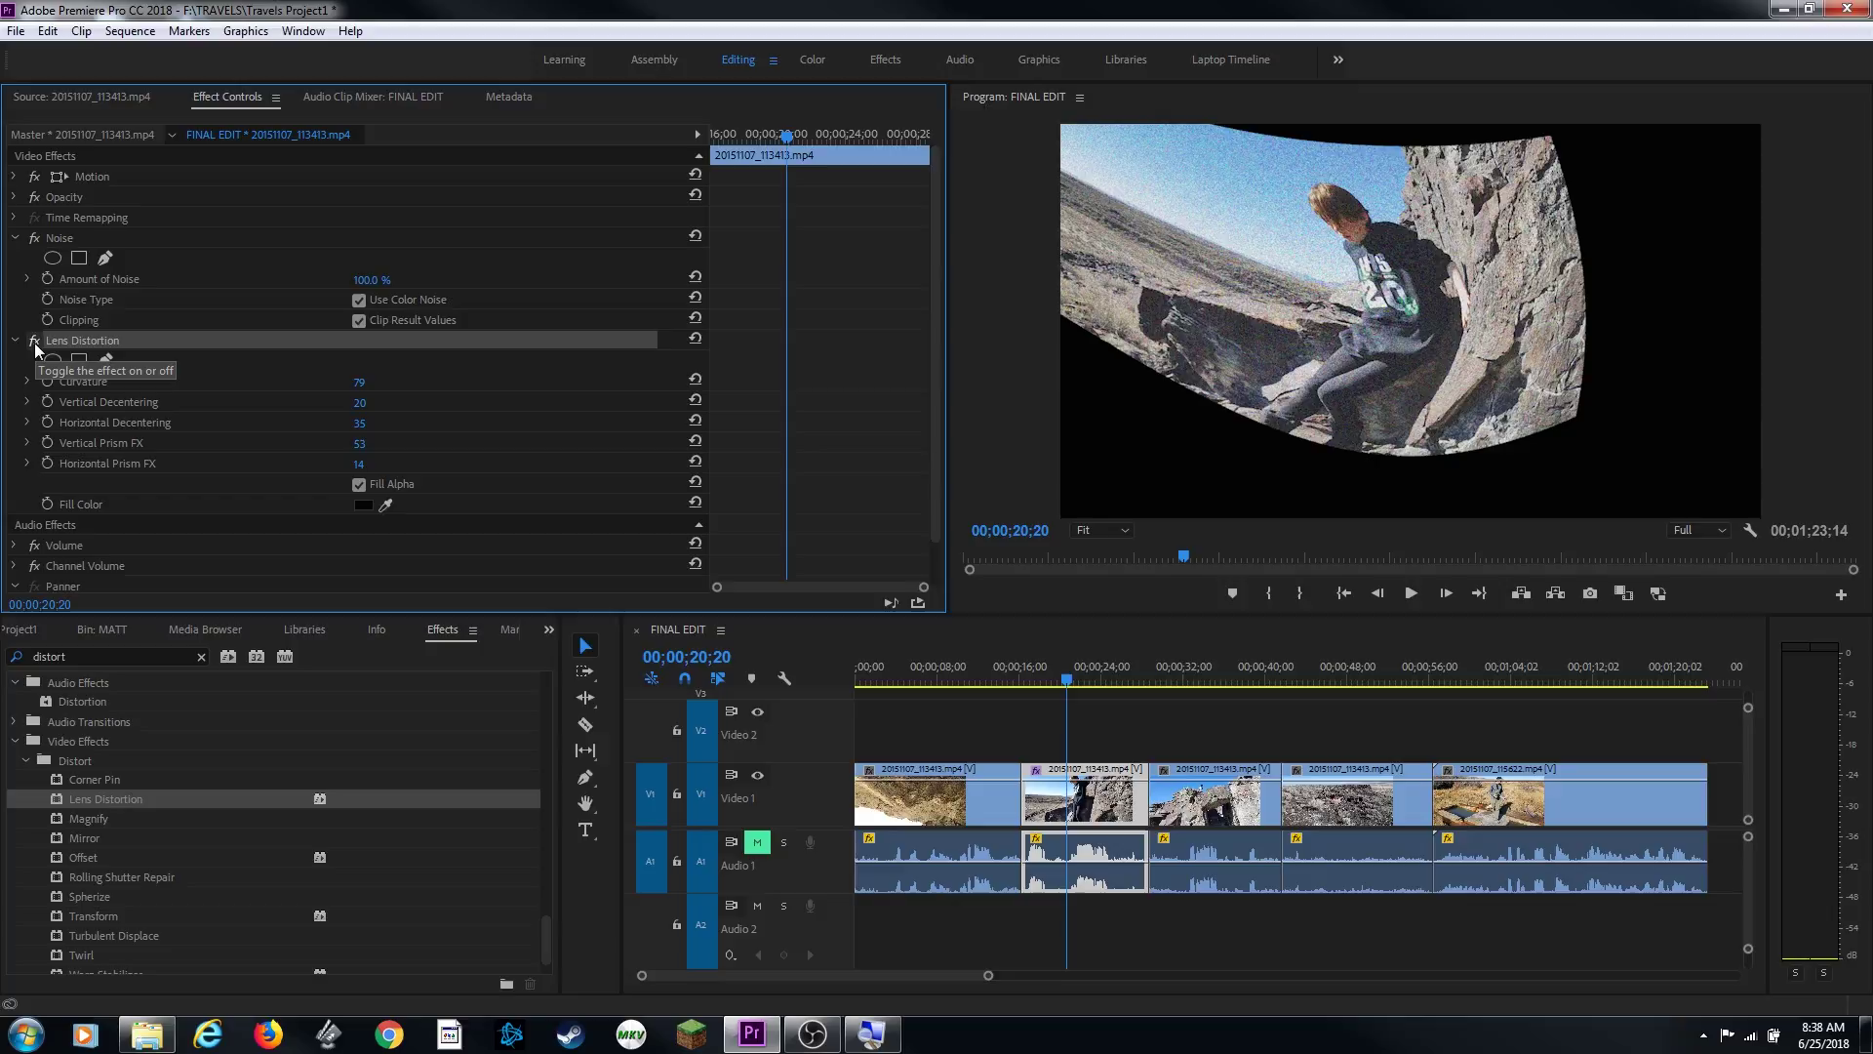
pyautogui.click(33, 342)
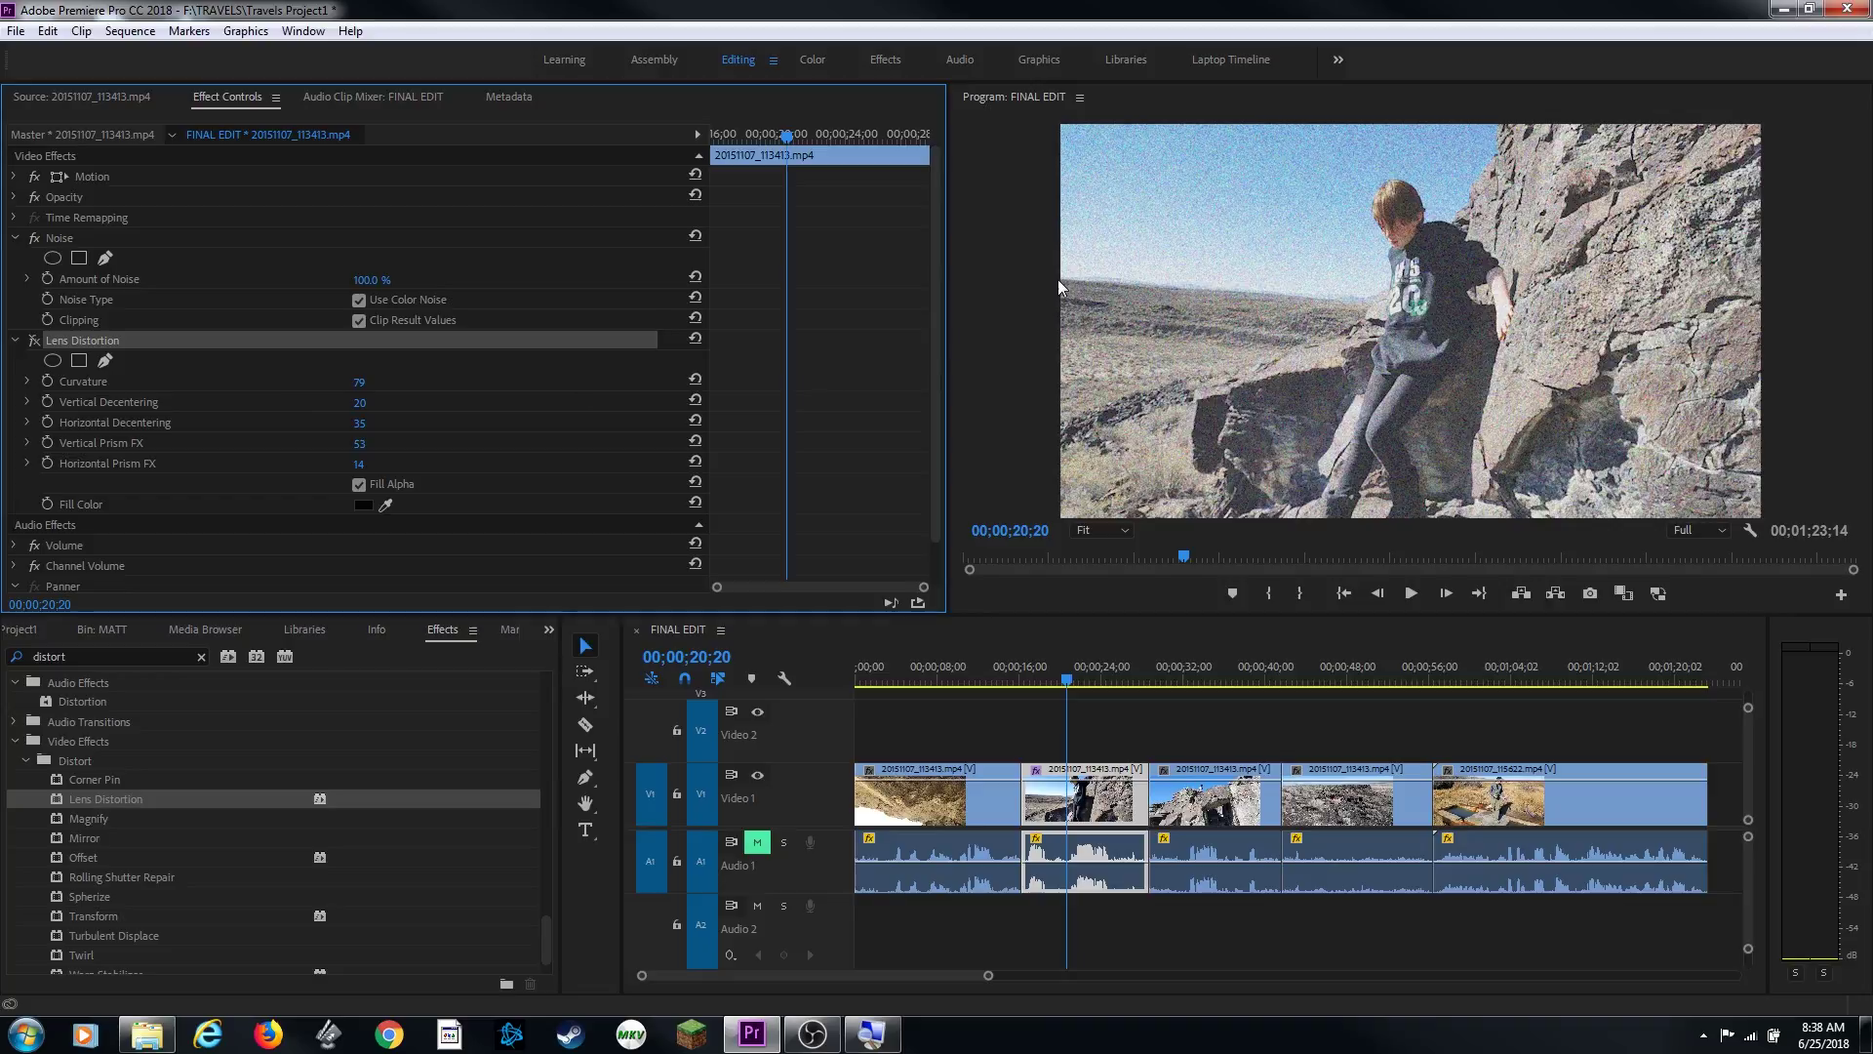
pyautogui.click(36, 344)
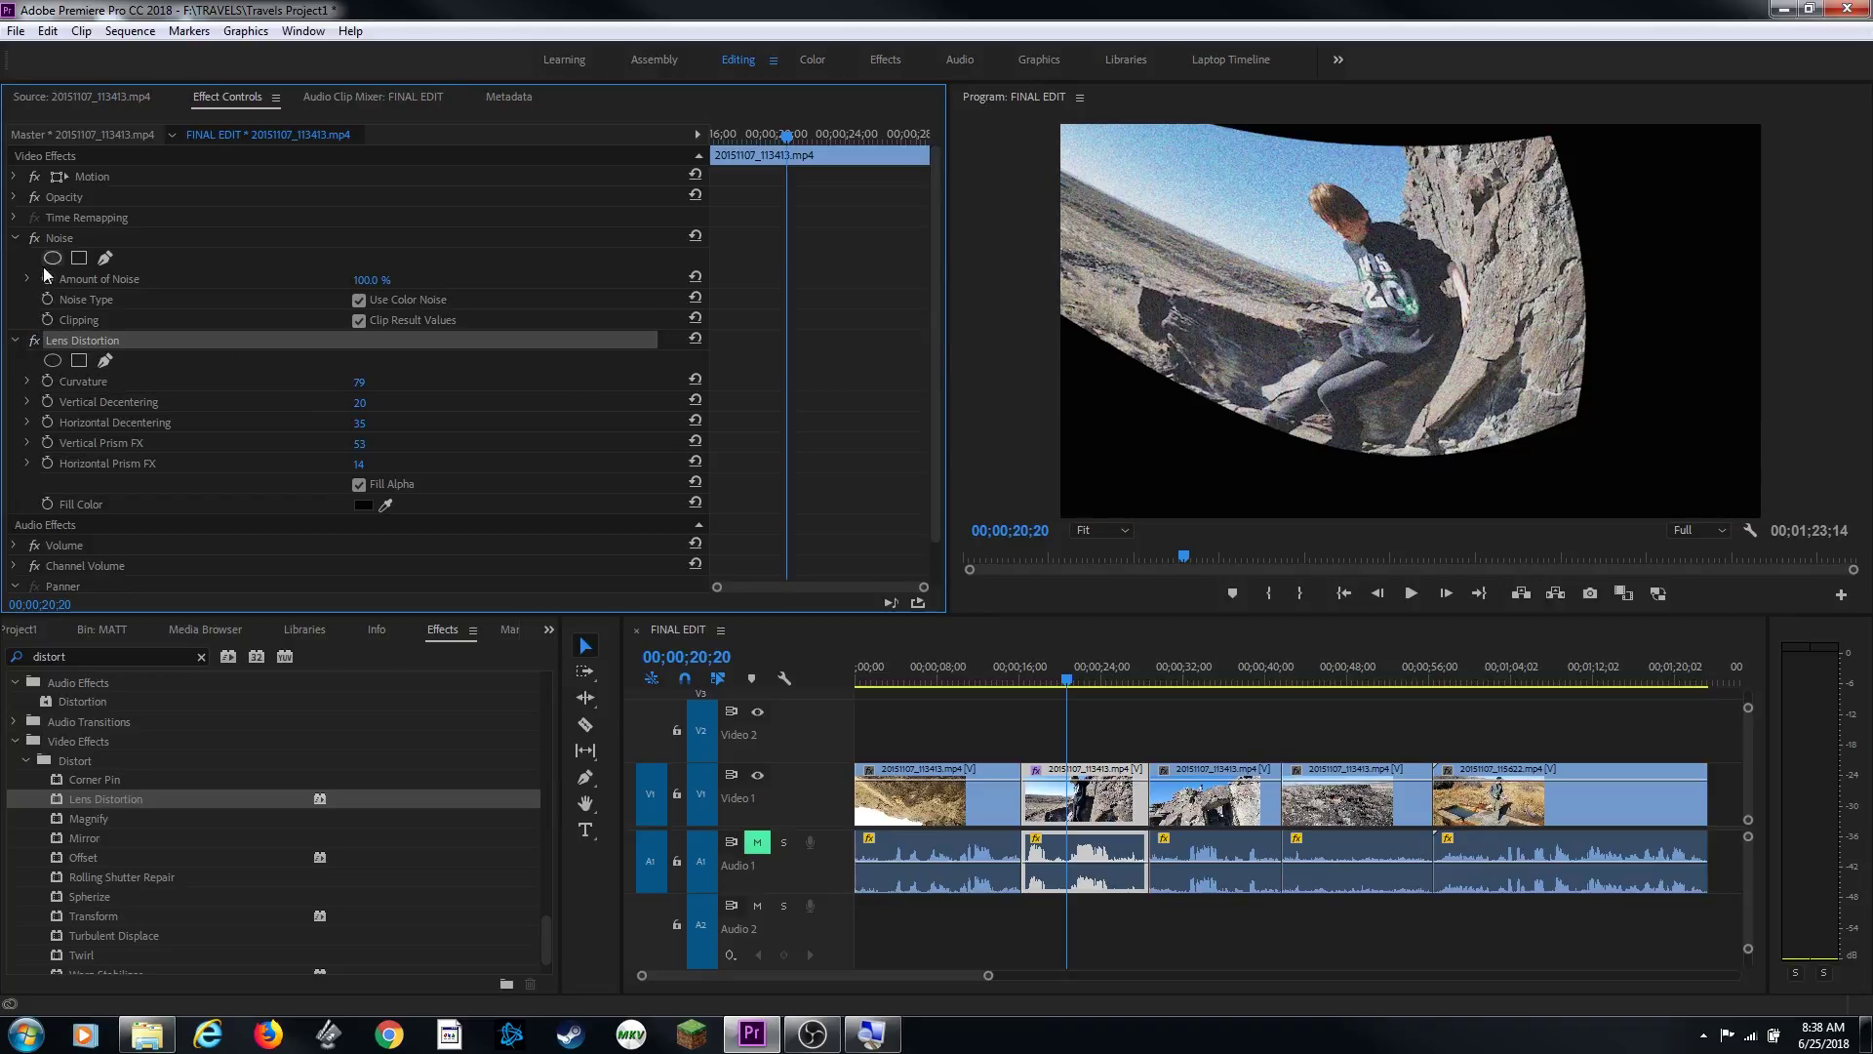
# Toggle the Noise effect off and on, leaving it disabled.
pyautogui.click(34, 238)
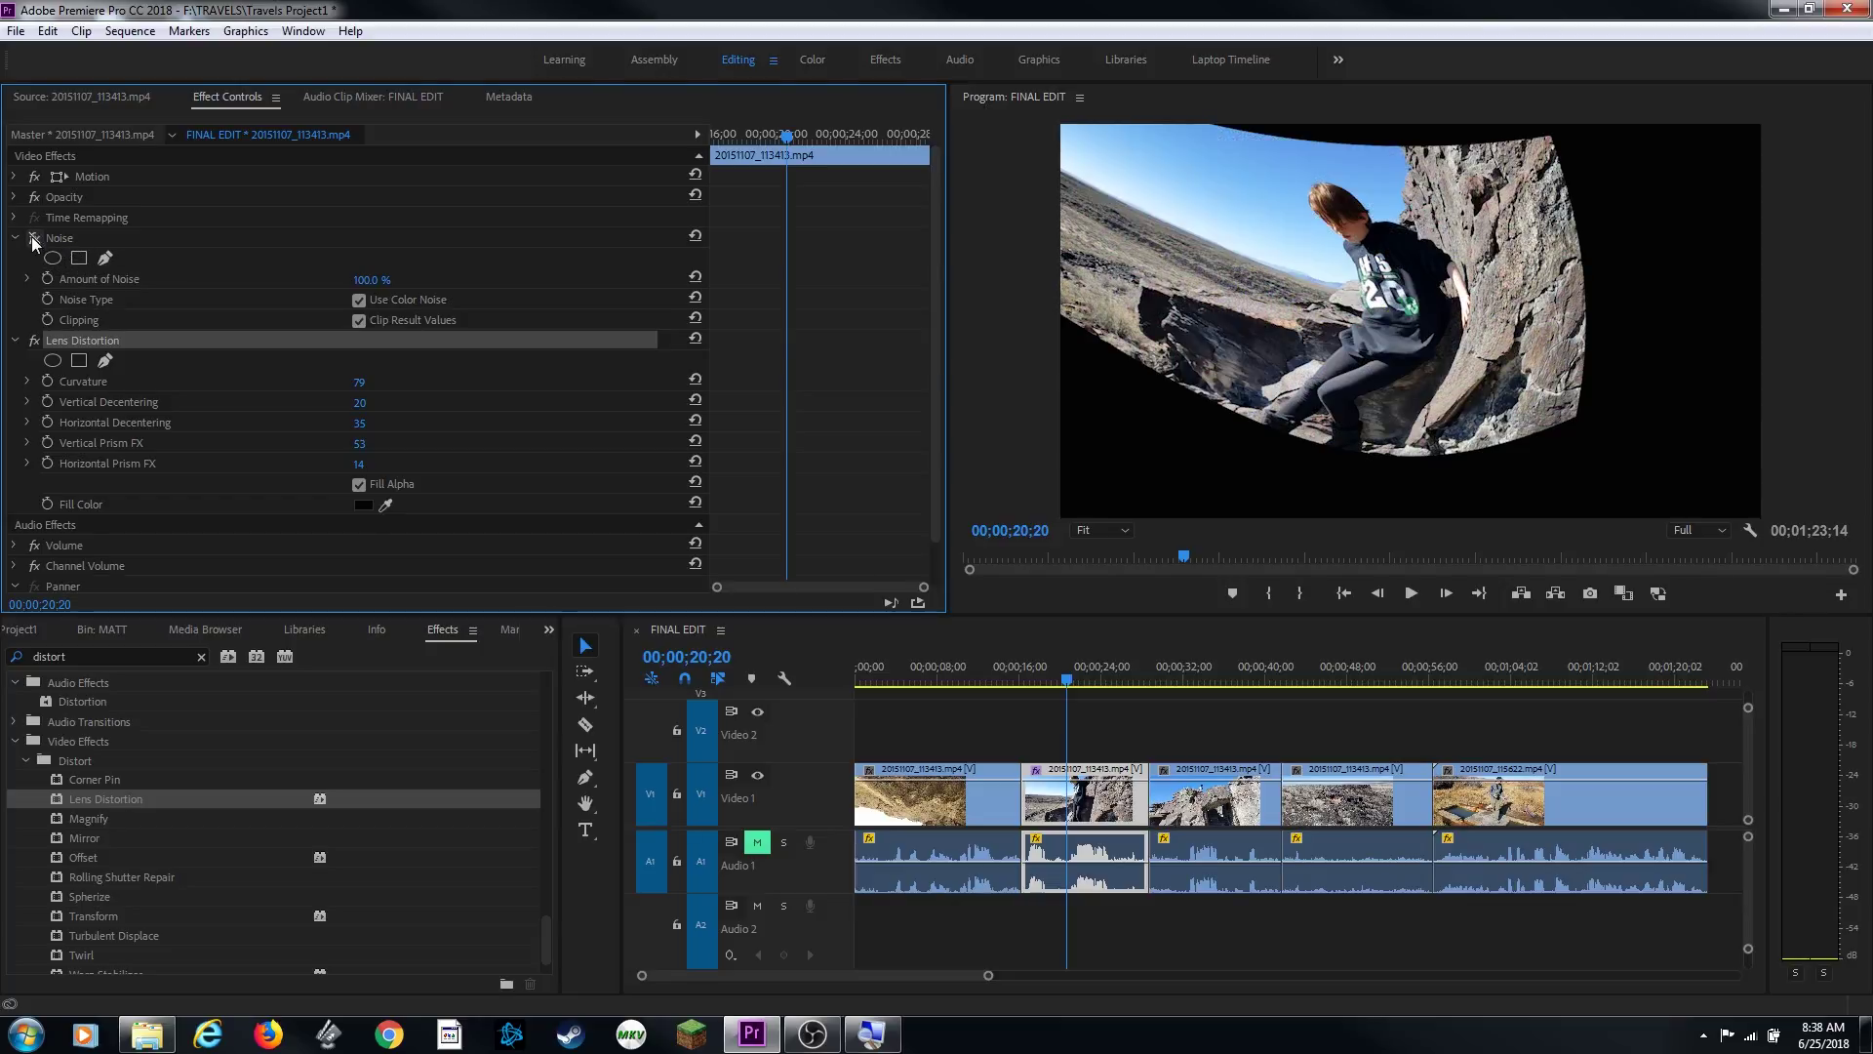
pyautogui.click(37, 240)
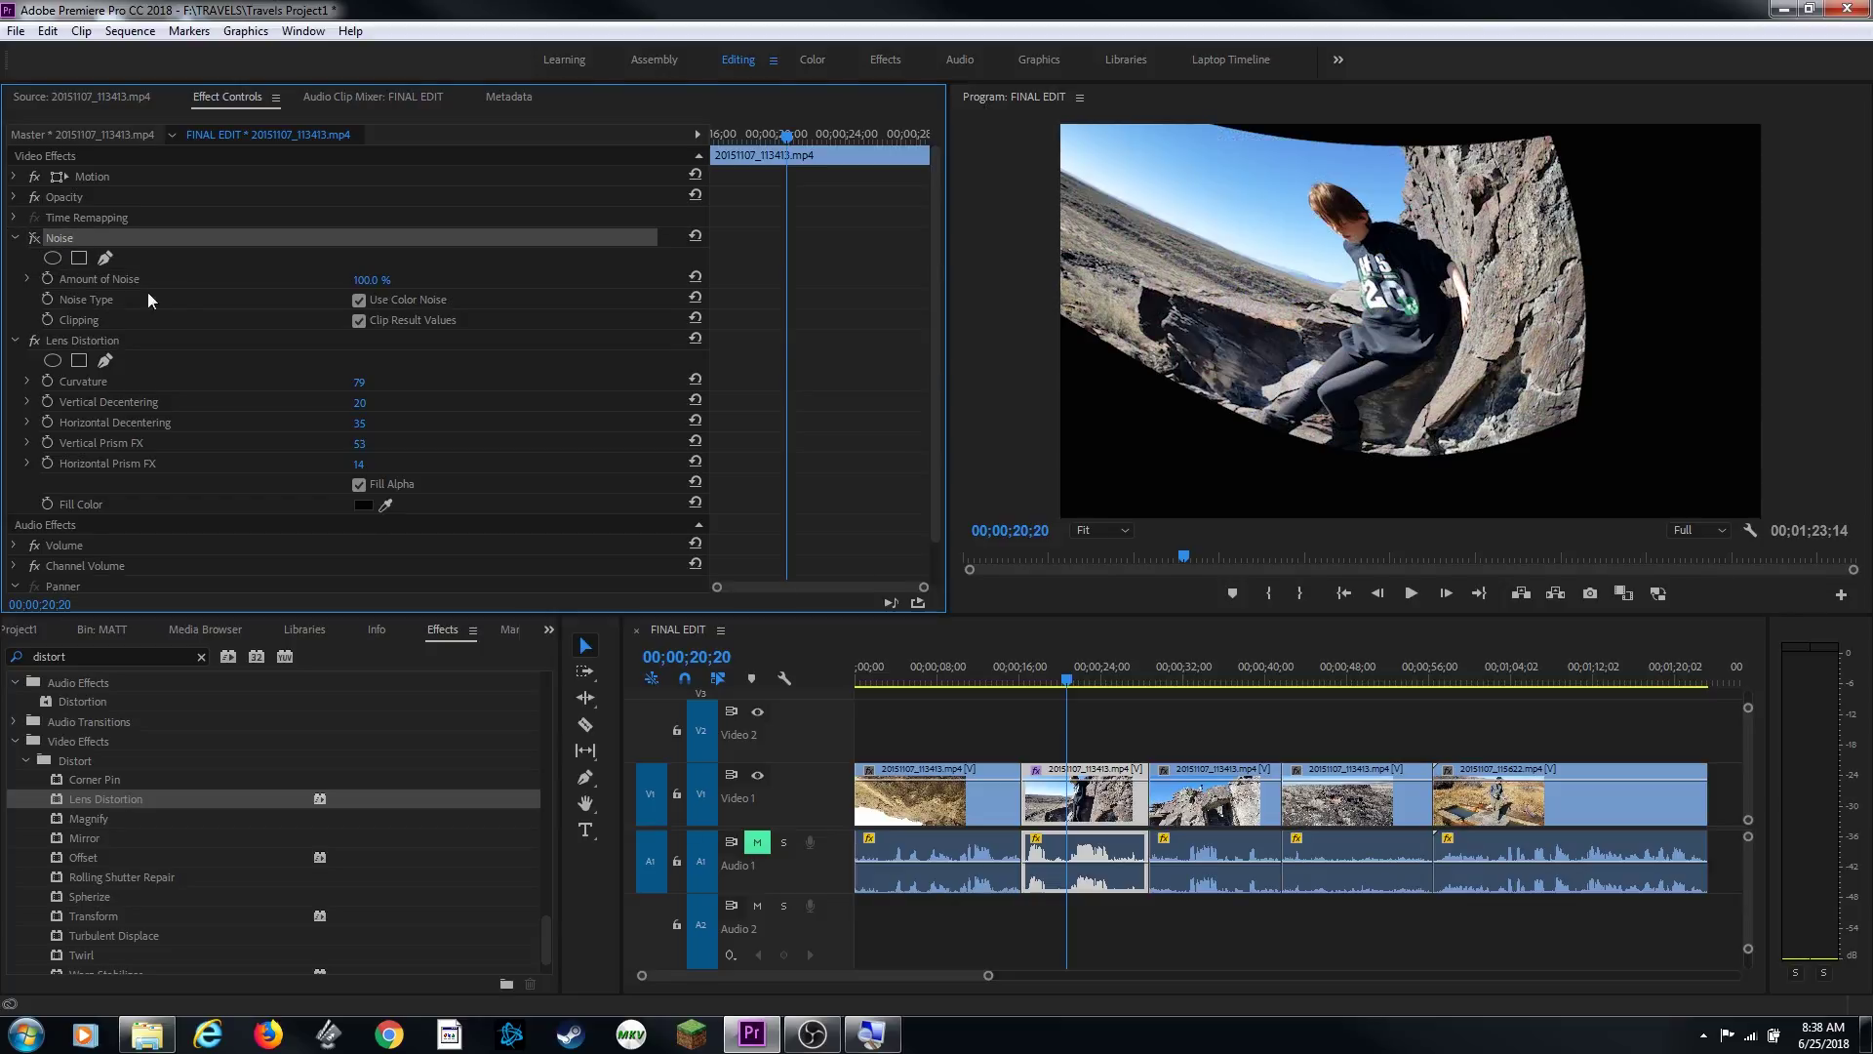
pyautogui.click(35, 238)
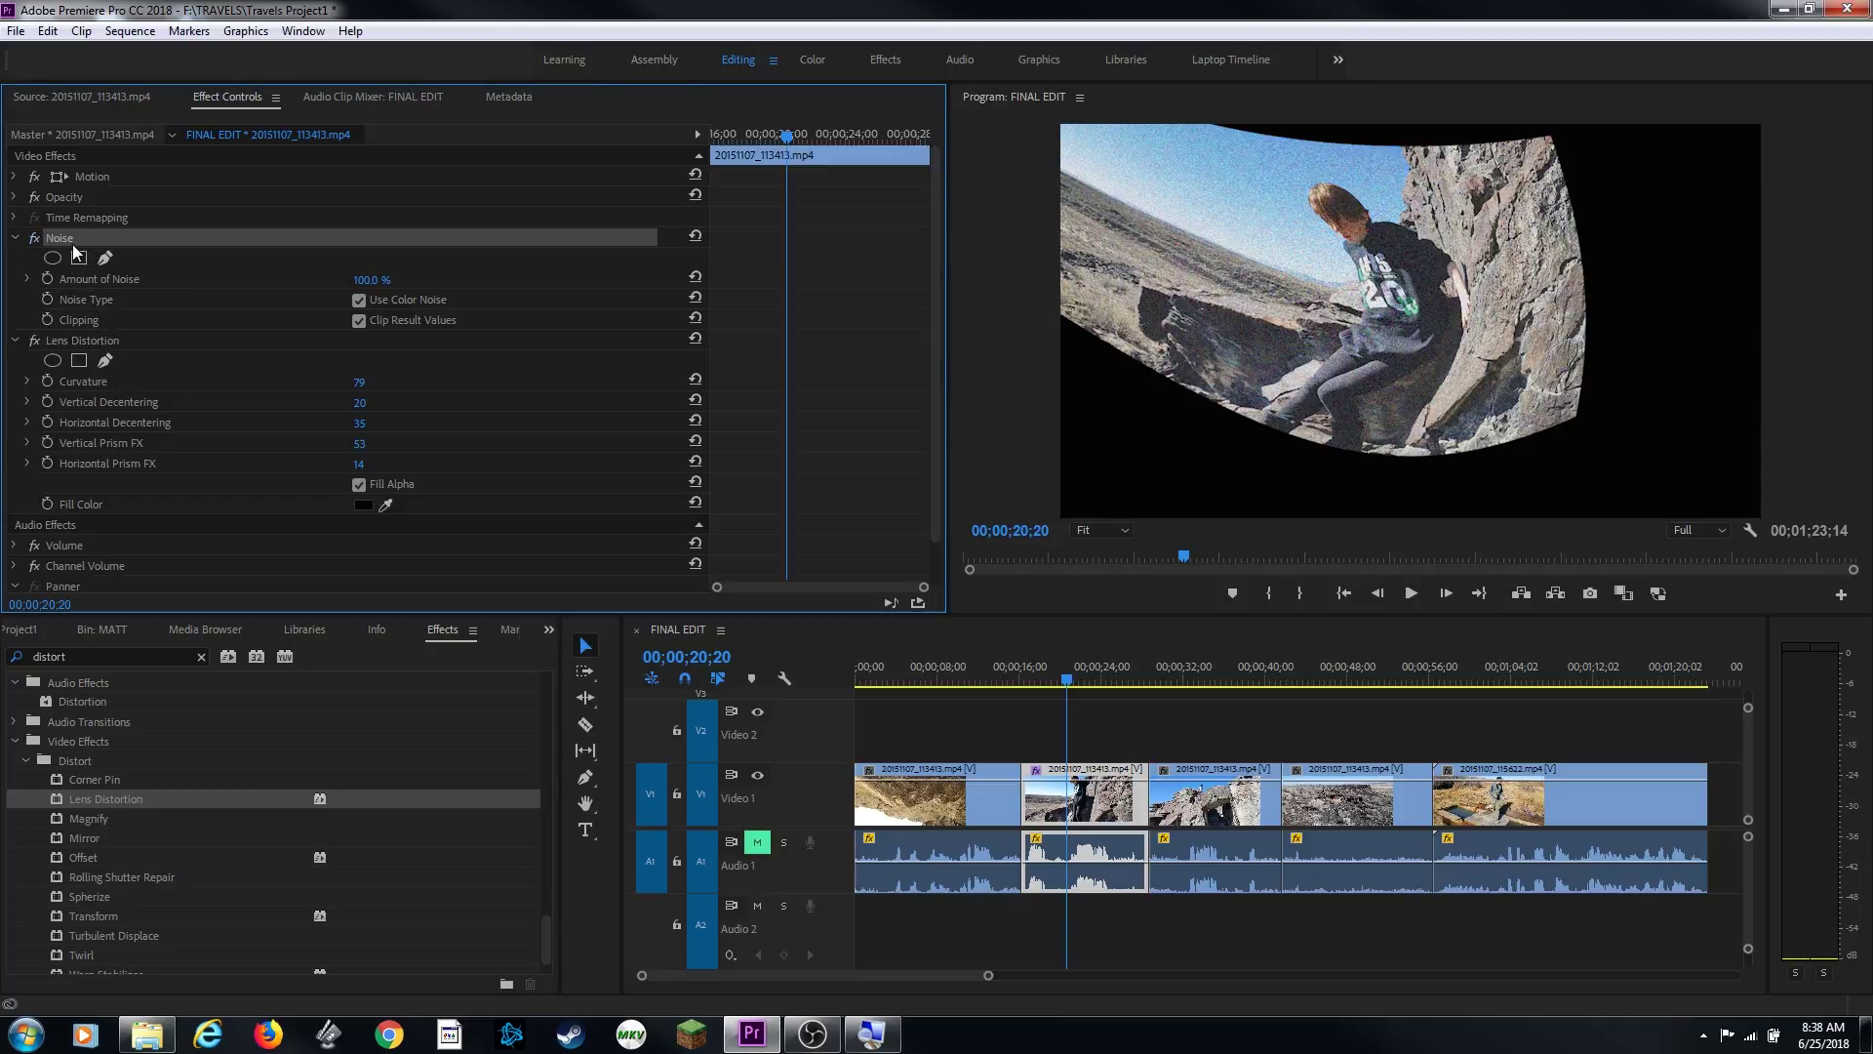
pyautogui.click(35, 238)
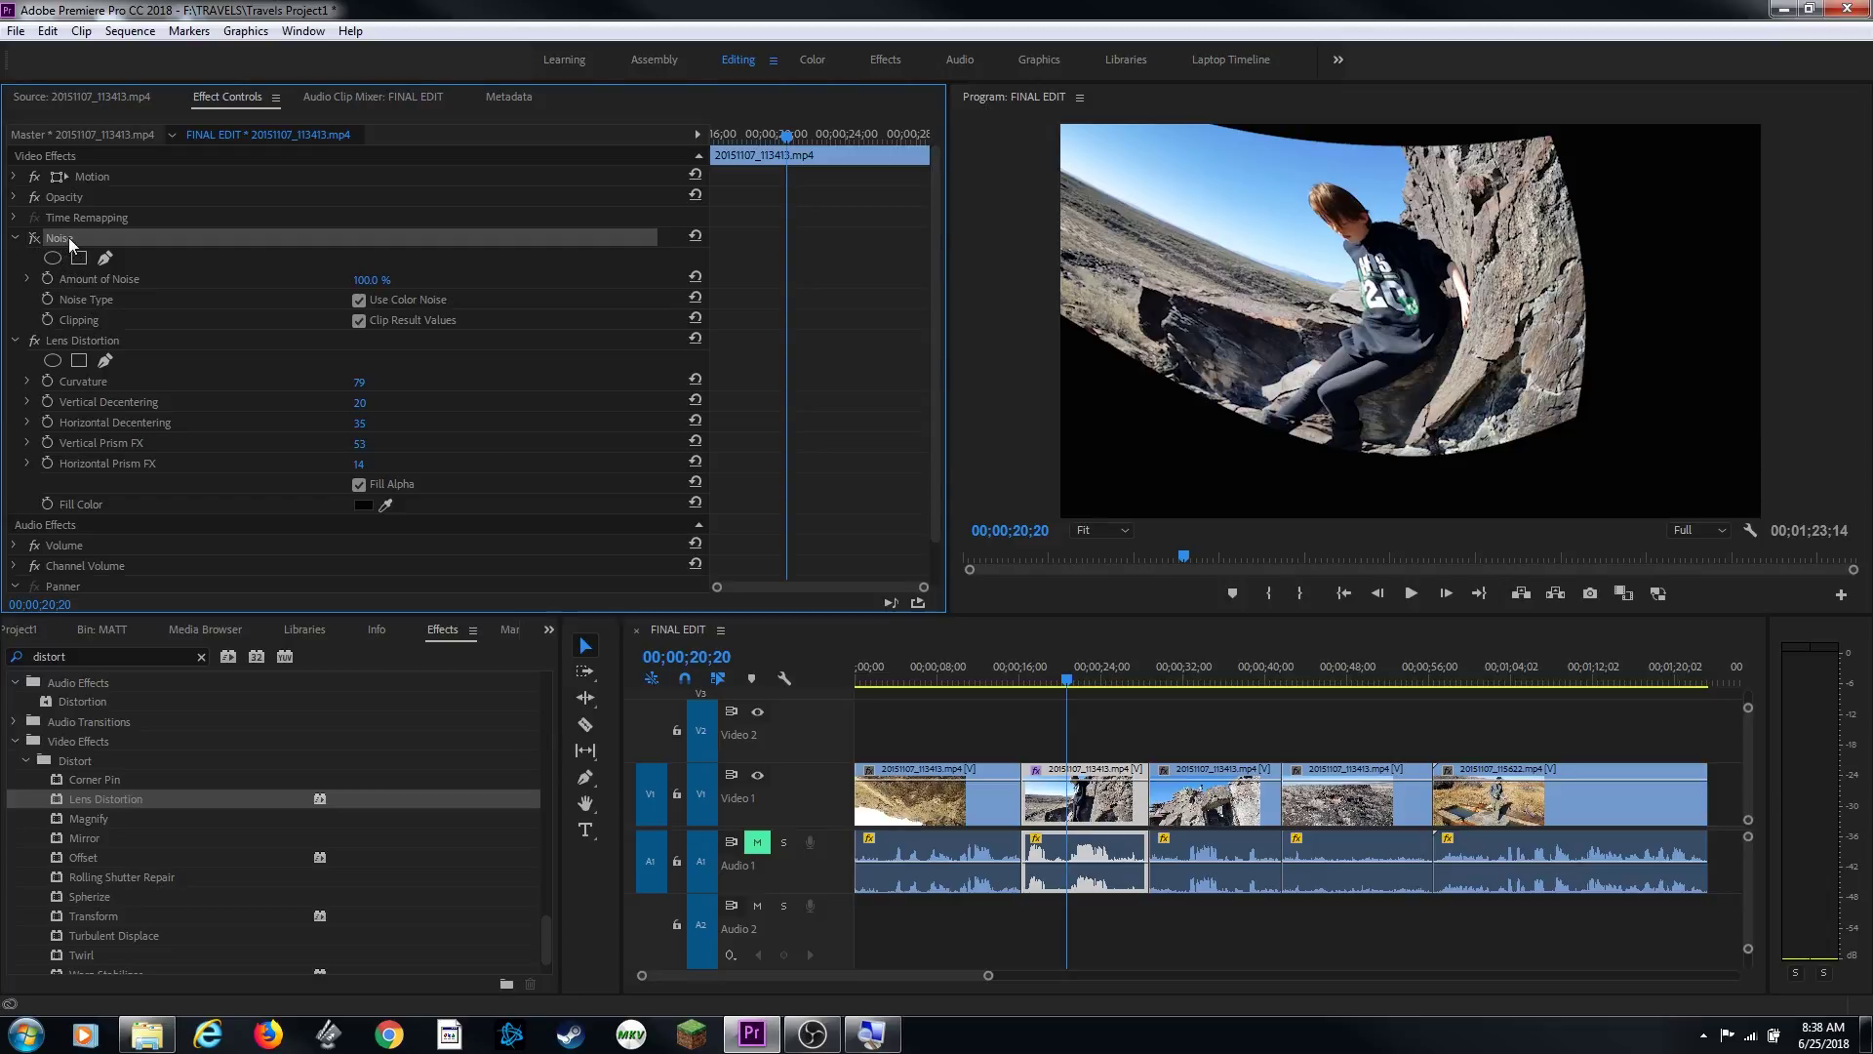
# Delete the Noise effect and reset Lens Distortion's Vertical Prism FX and all parameters to 0.
pyautogui.press('Delete')
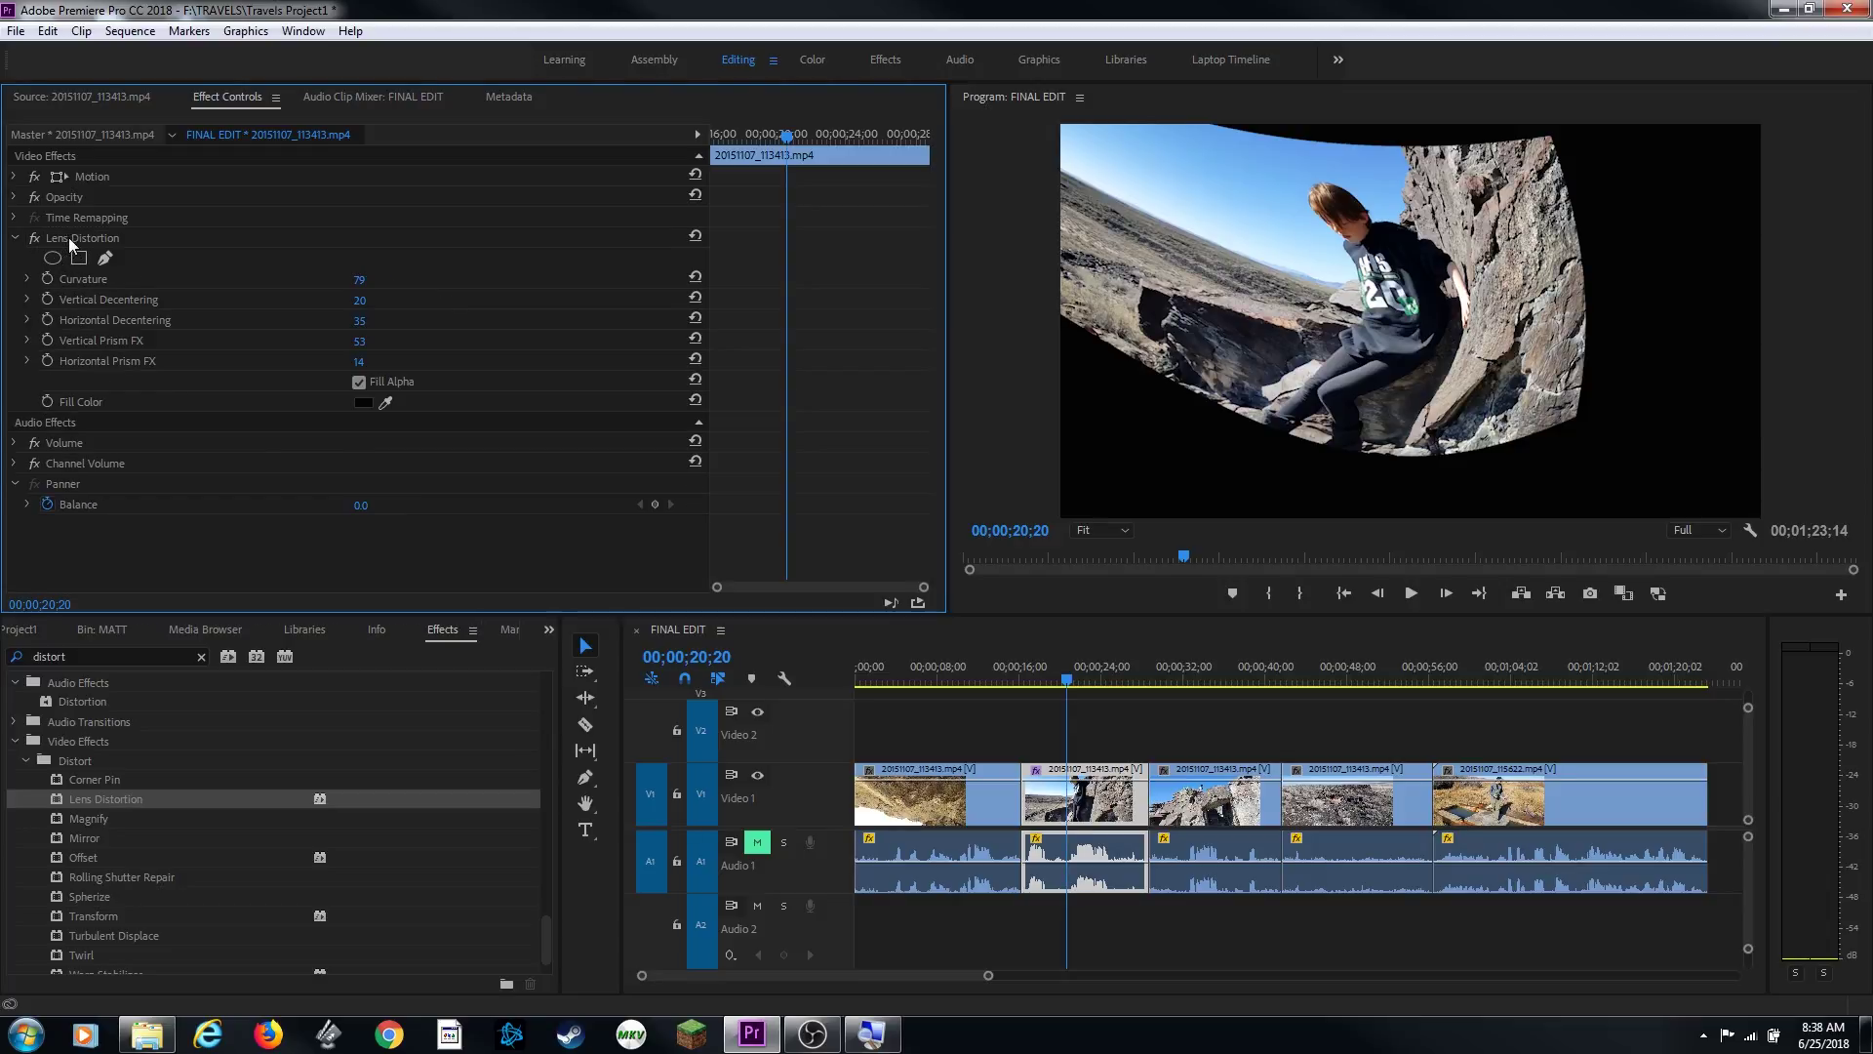
pyautogui.click(69, 237)
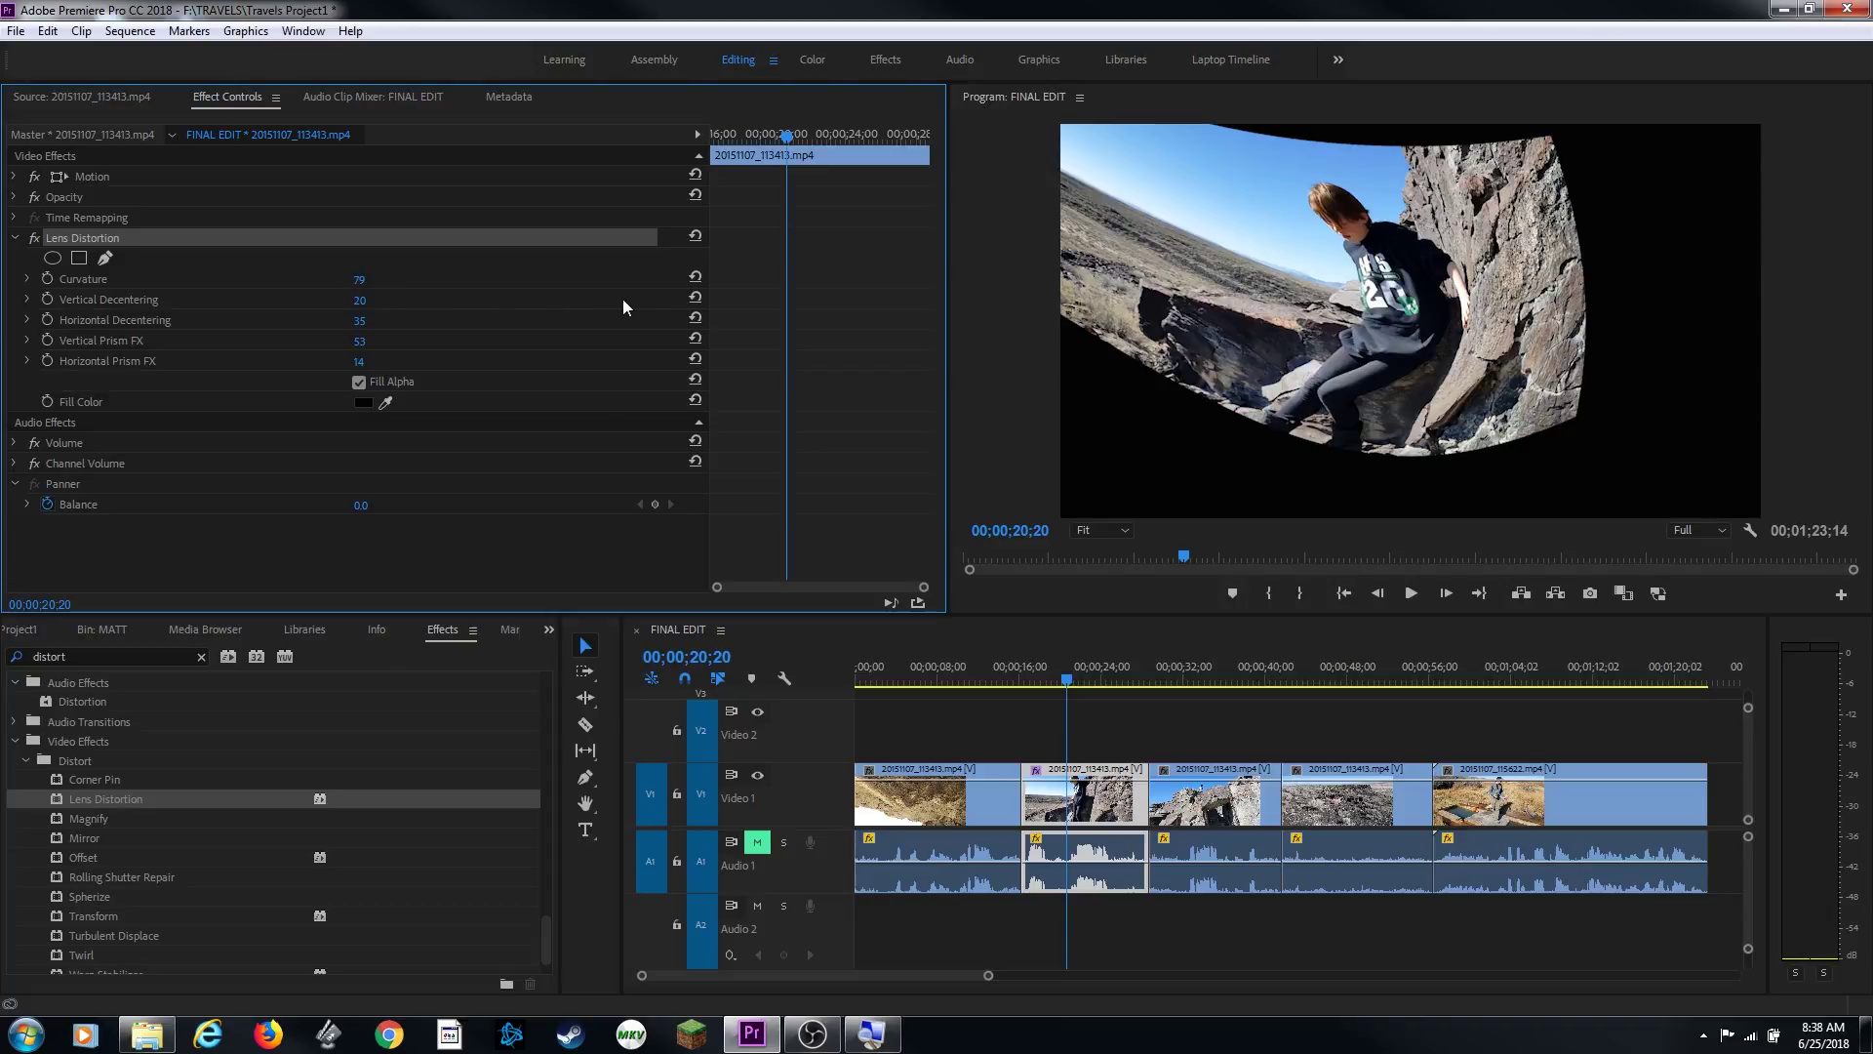
pyautogui.click(696, 338)
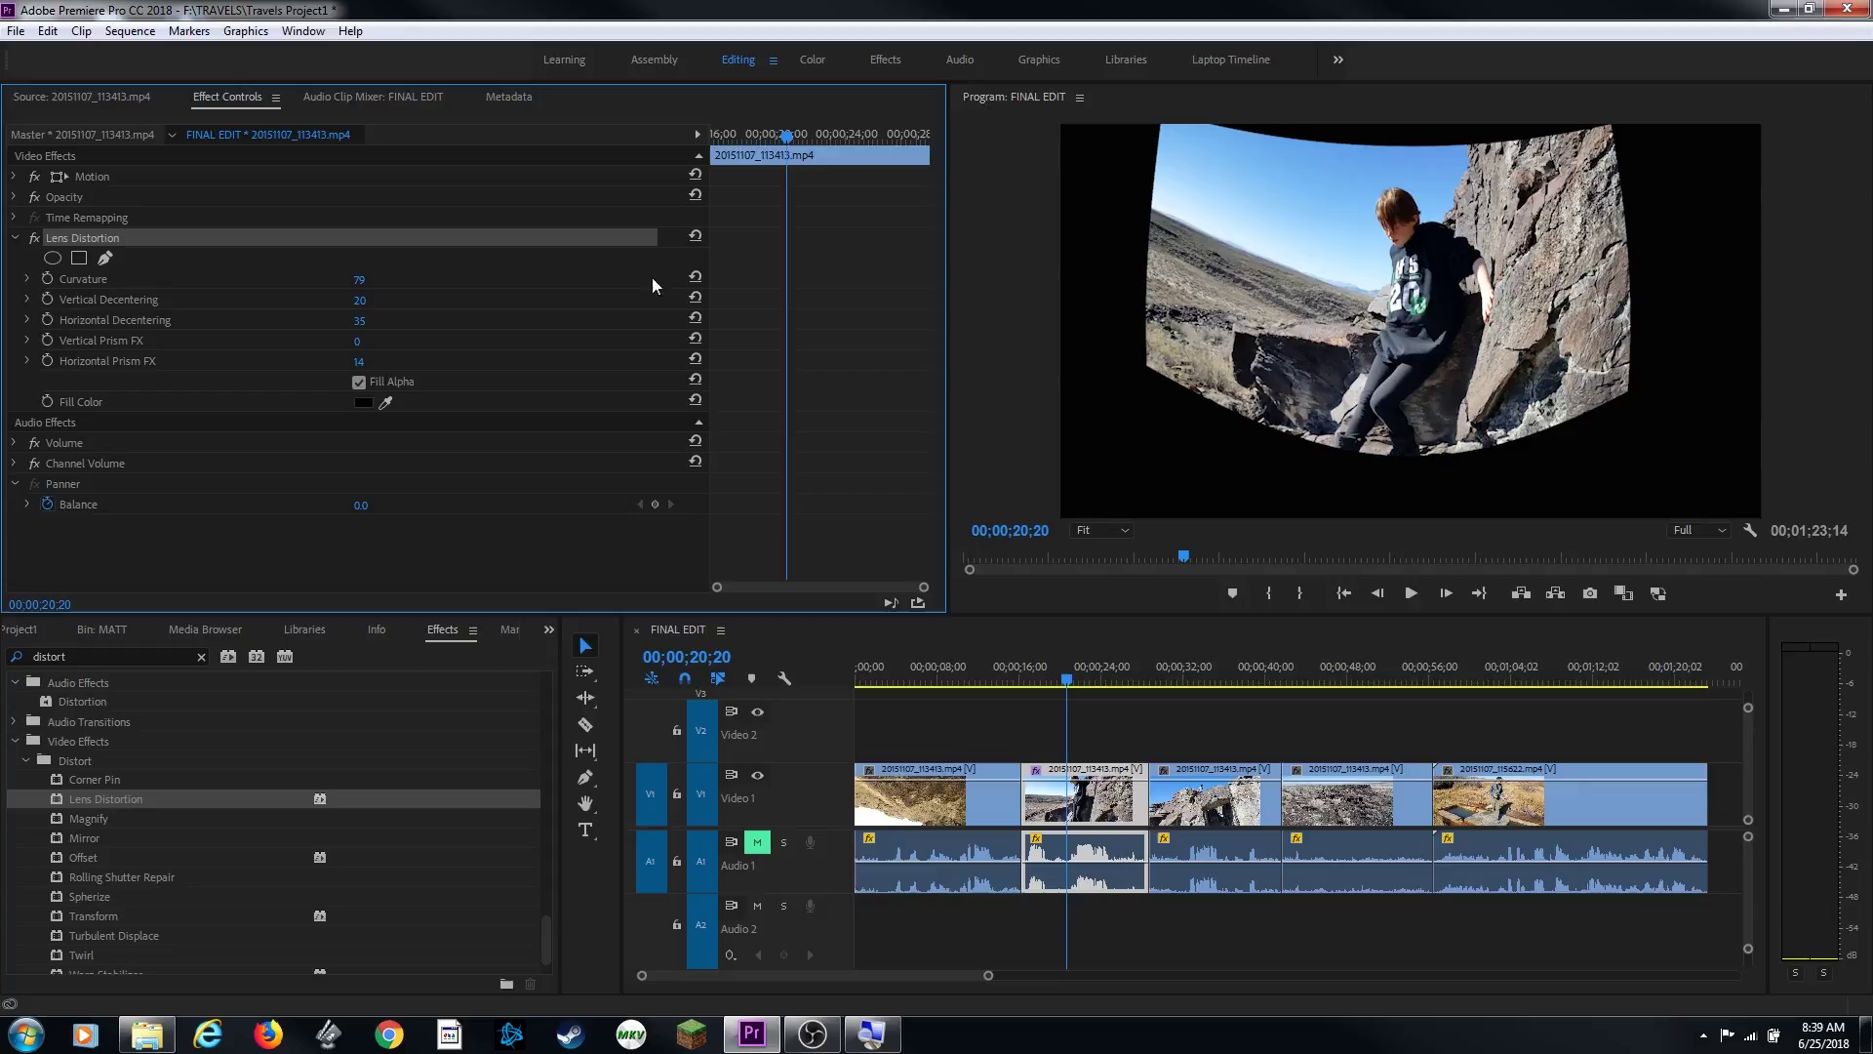
pyautogui.click(696, 237)
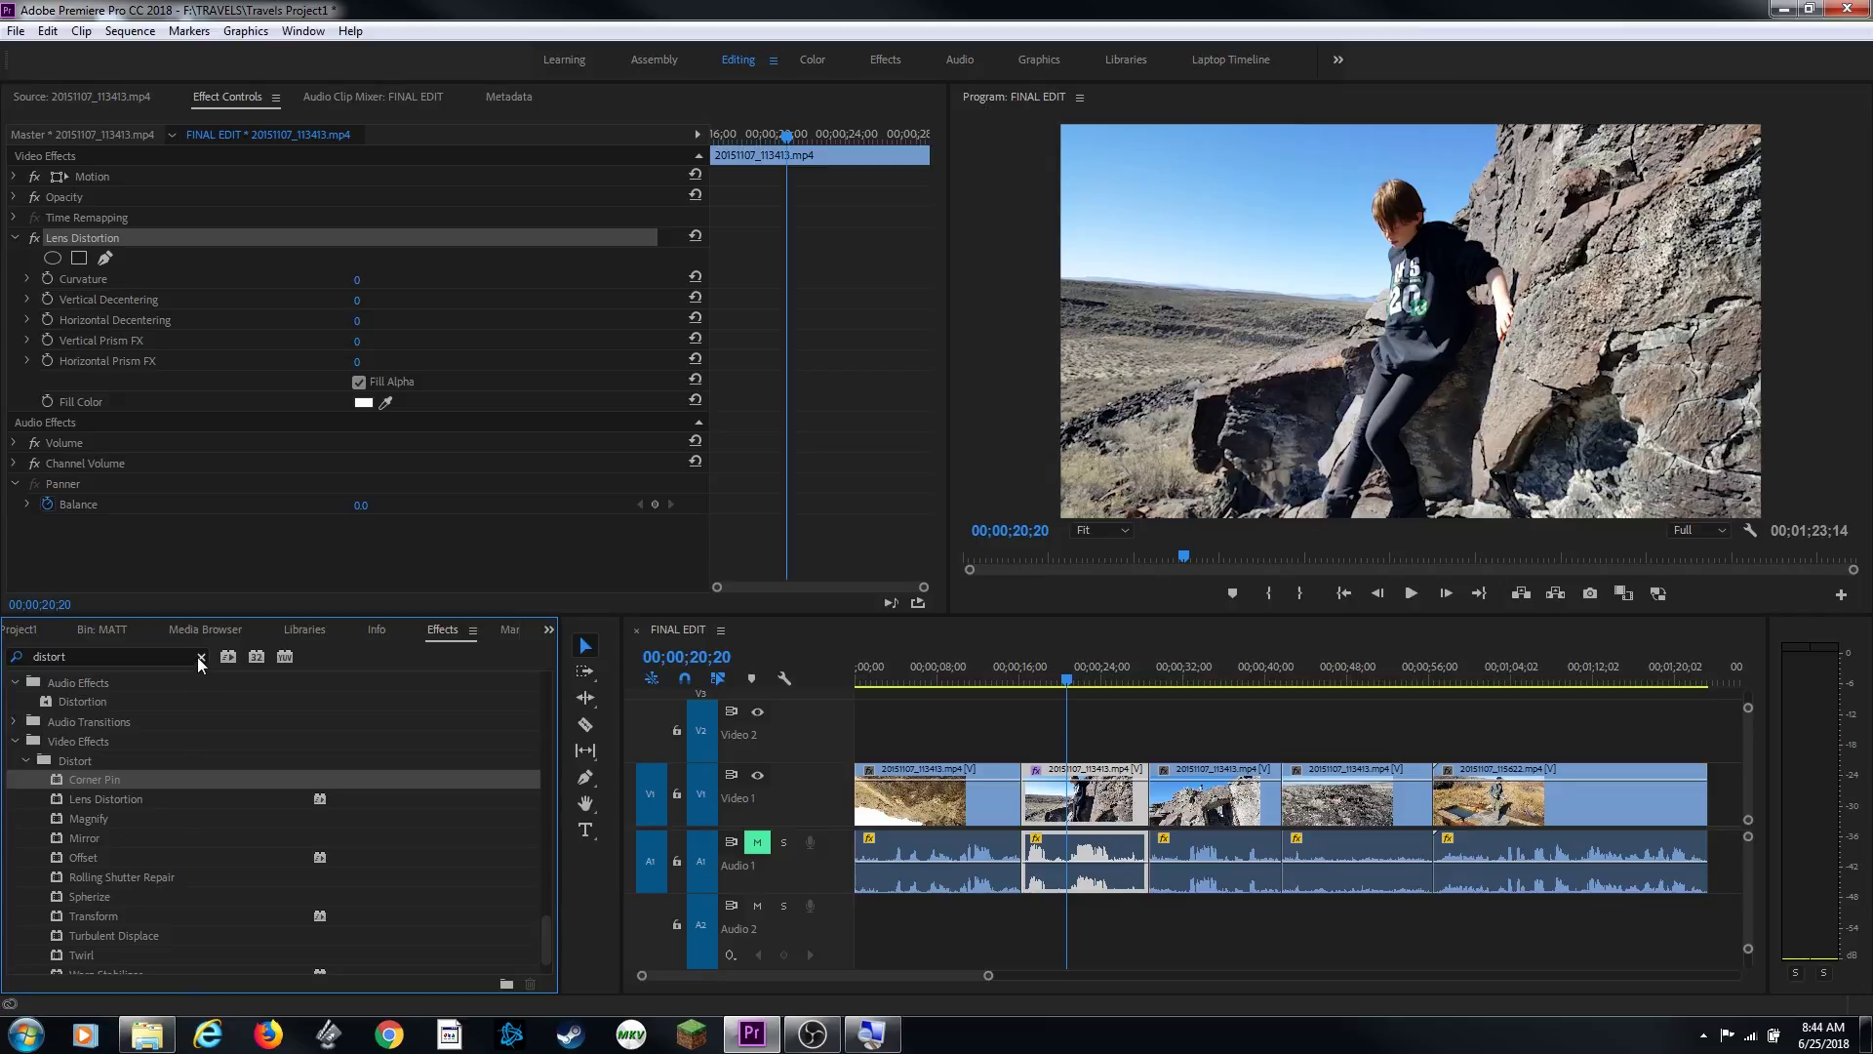
# Search the Effects panel for 'blur' and drop Gaussian Blur onto the second V1 clip.
pyautogui.click(199, 659)
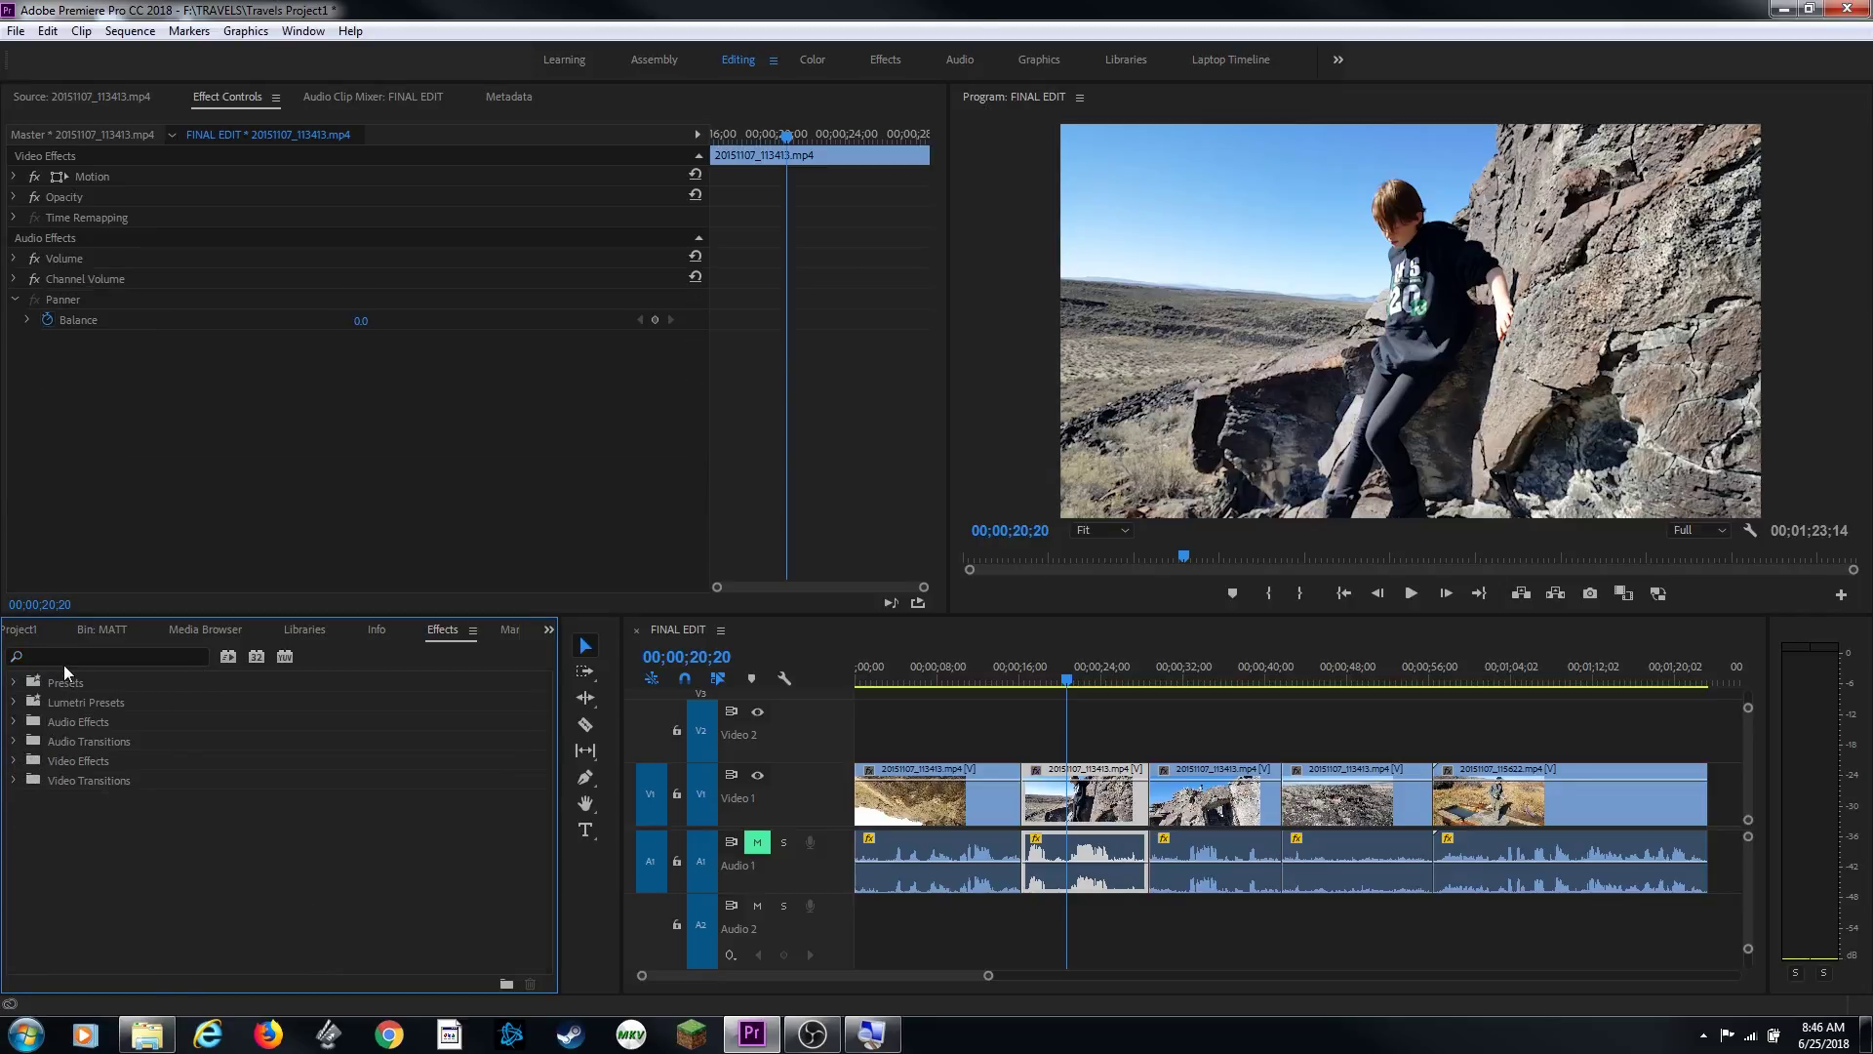
pyautogui.click(64, 658)
pyautogui.write('blur')
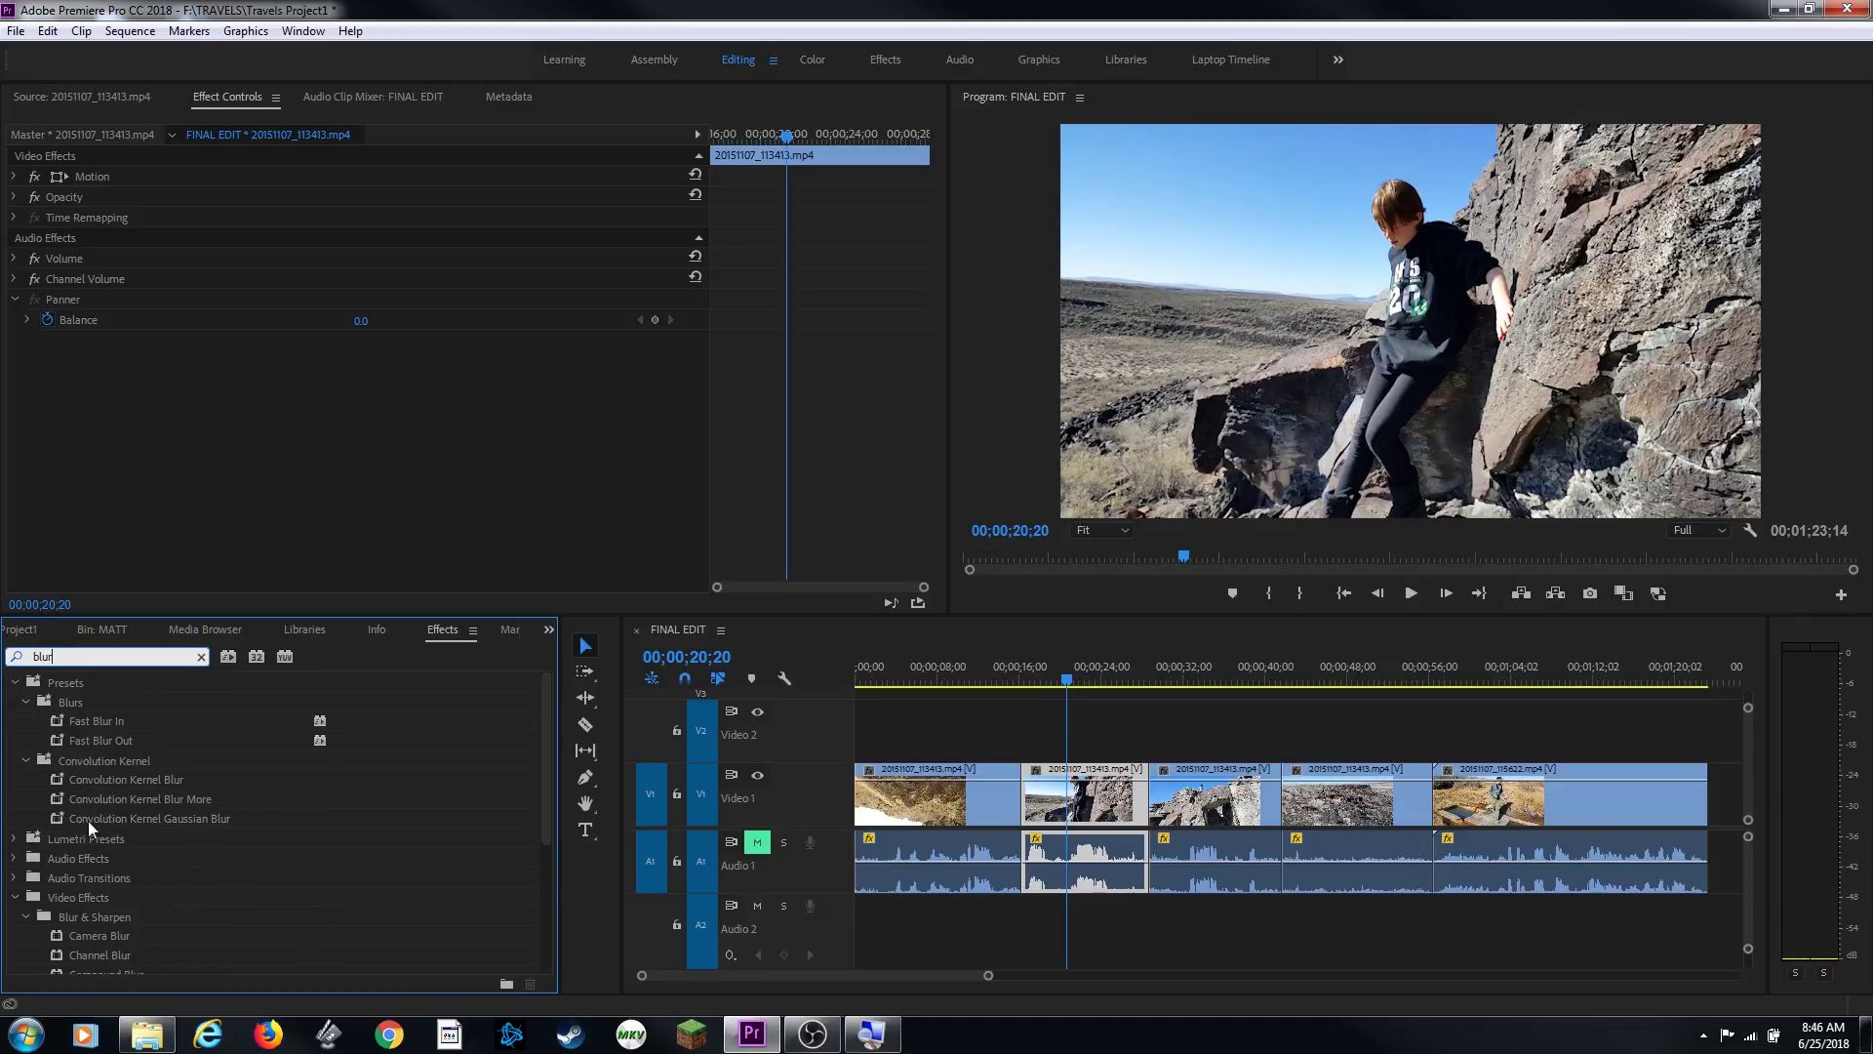
pyautogui.scroll(-3, 99, 865)
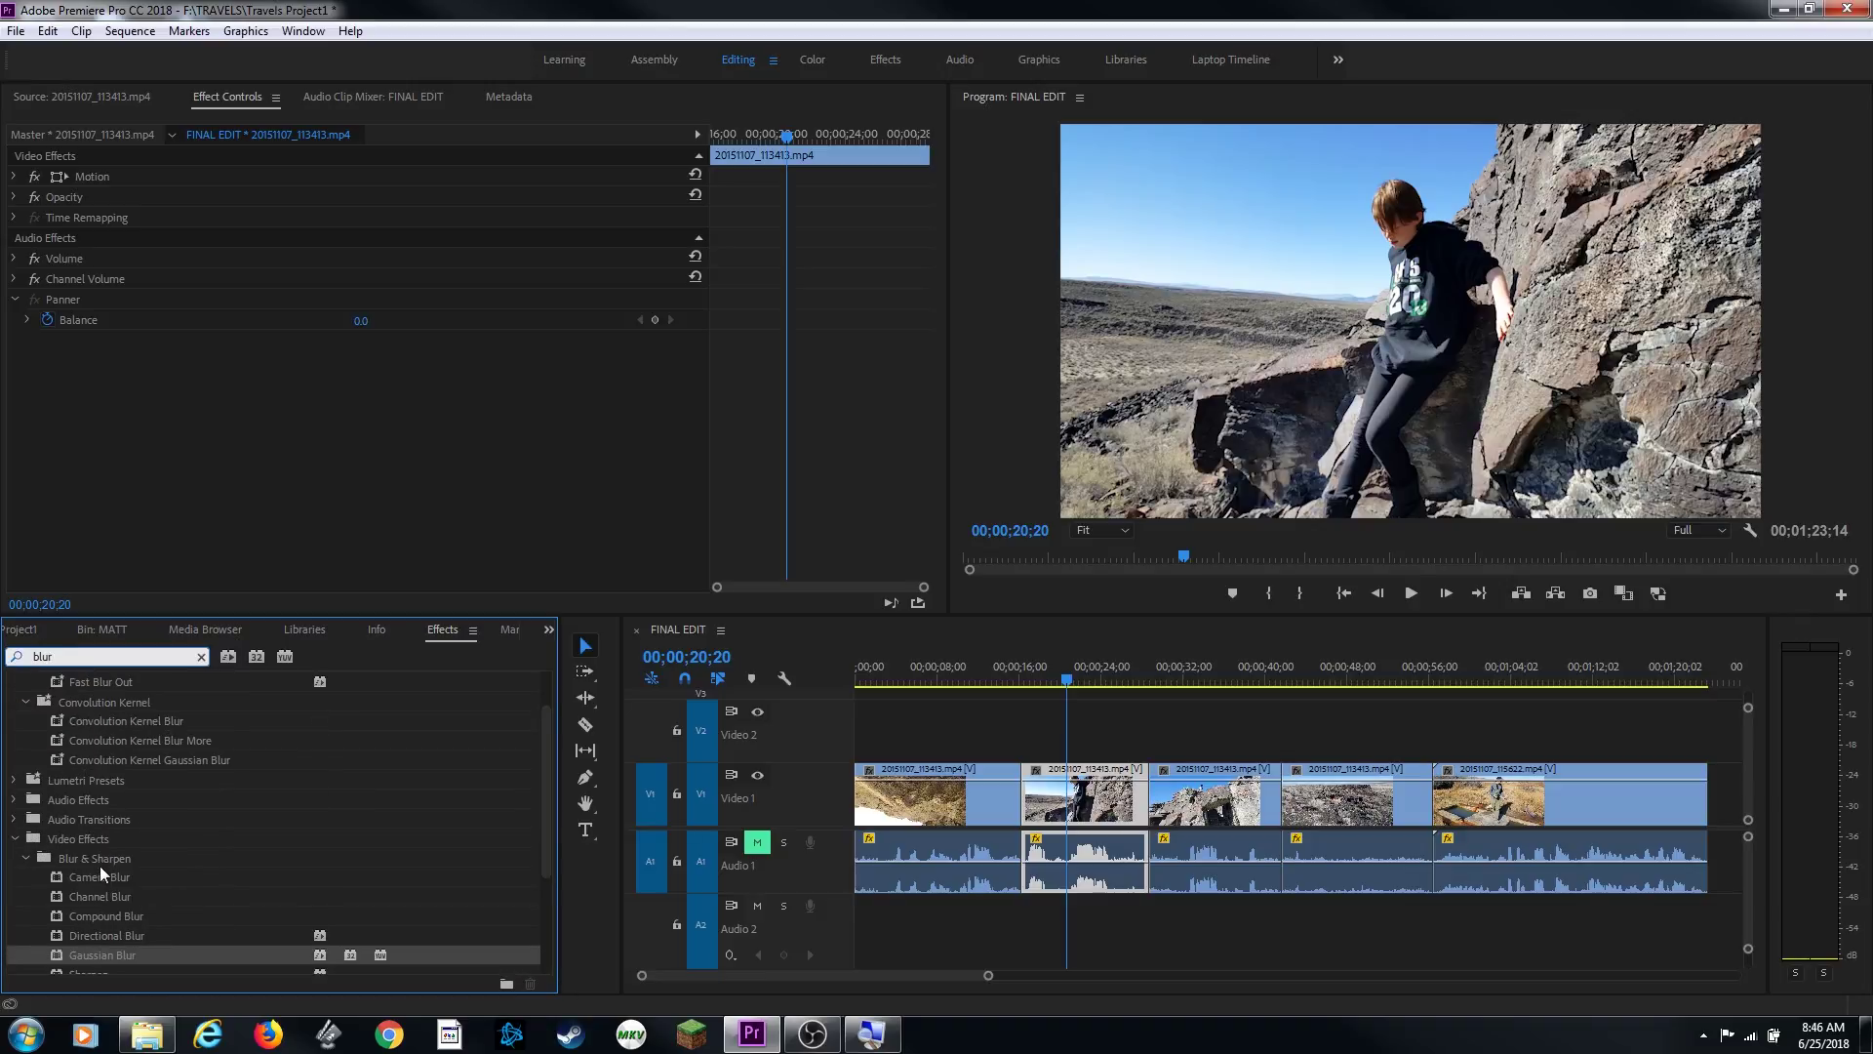
pyautogui.moveTo(71, 952); pyautogui.dragTo(1080, 785)
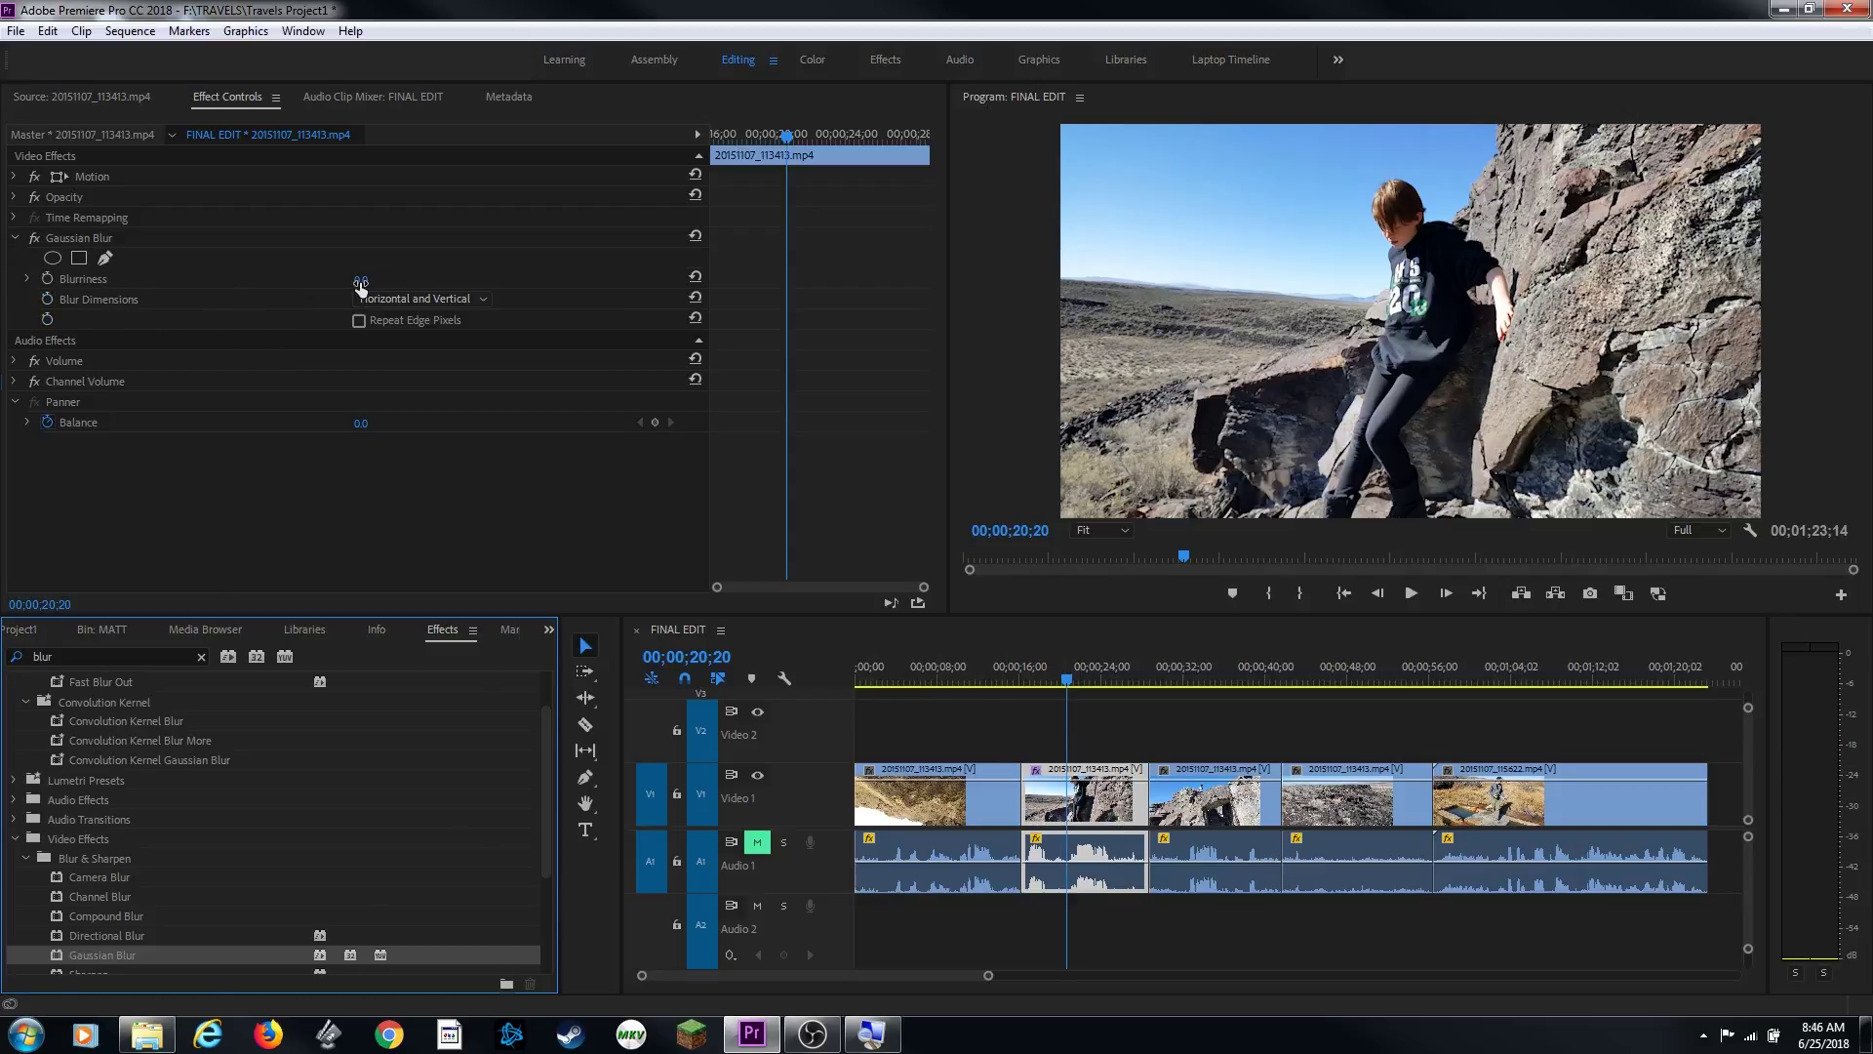
# Set Gaussian Blur to Blurriness 115.0 with Repeat Edge Pixels on, then clear the Effects search.
pyautogui.moveTo(360, 283); pyautogui.dragTo(379, 284)
pyautogui.click(1054, 338)
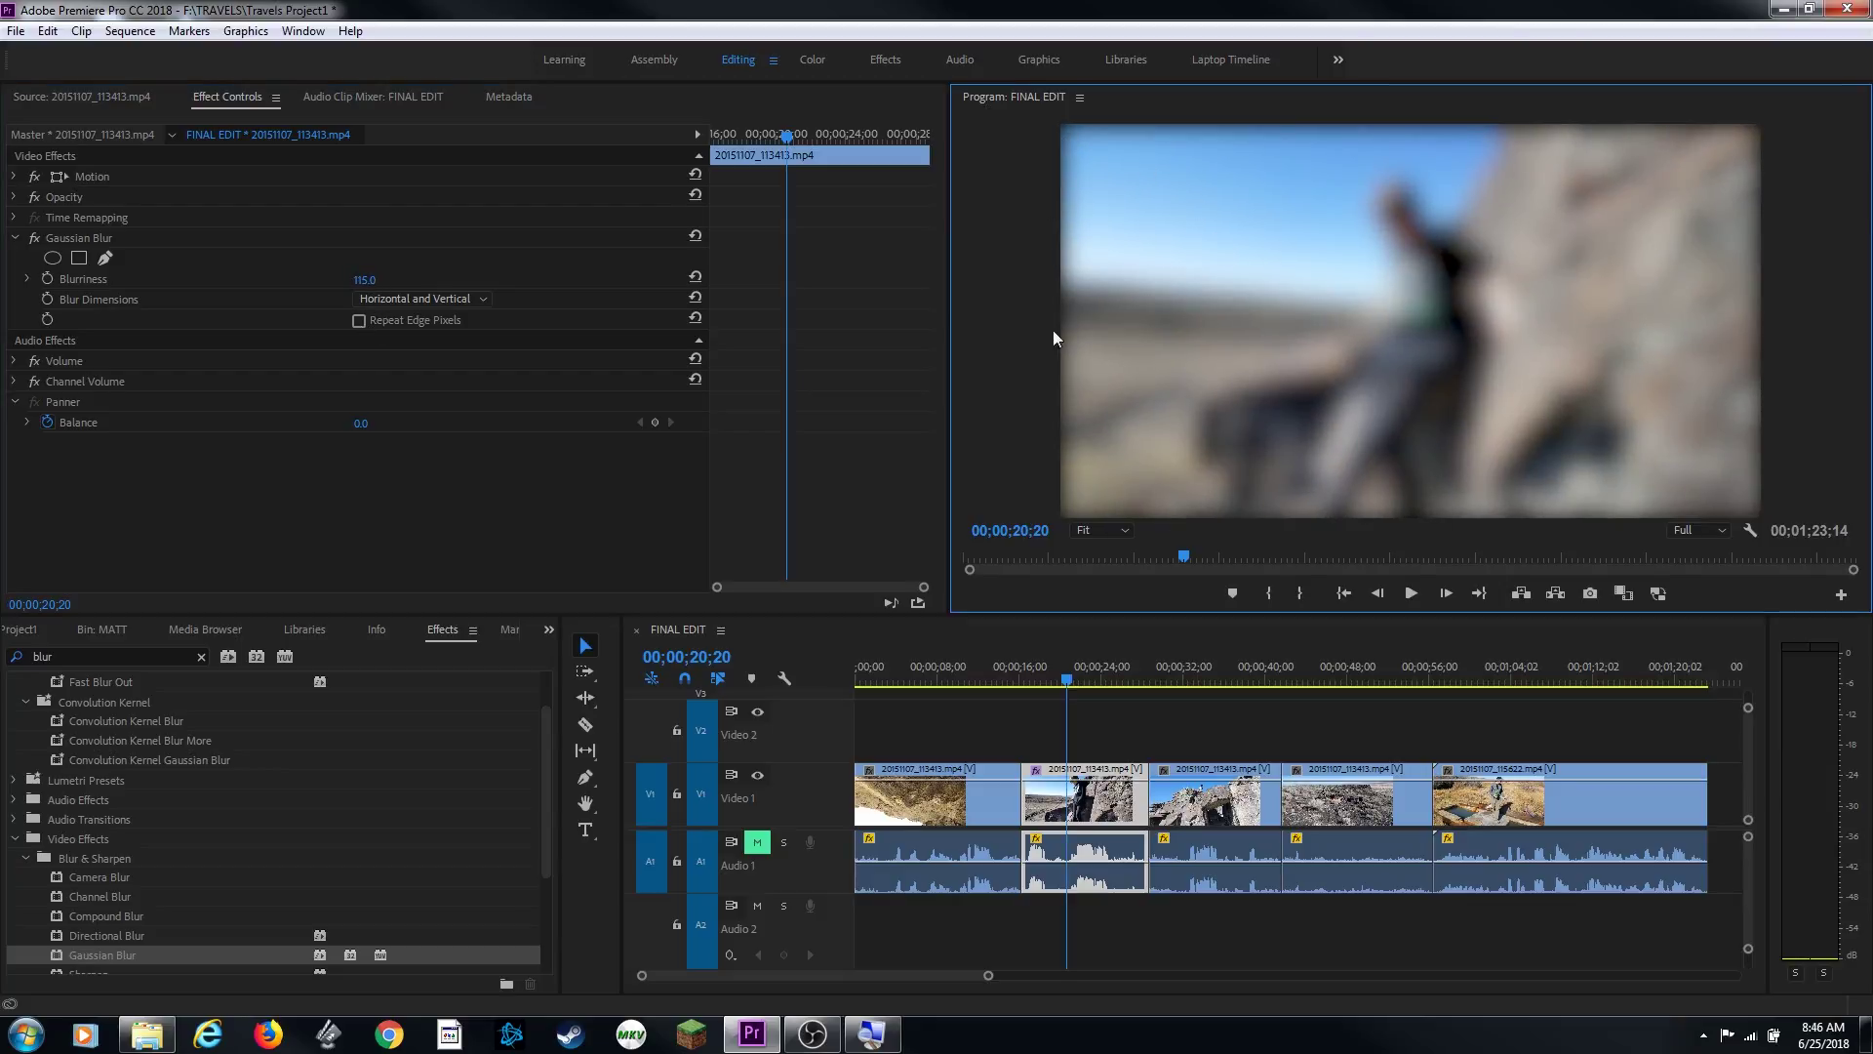
pyautogui.click(372, 322)
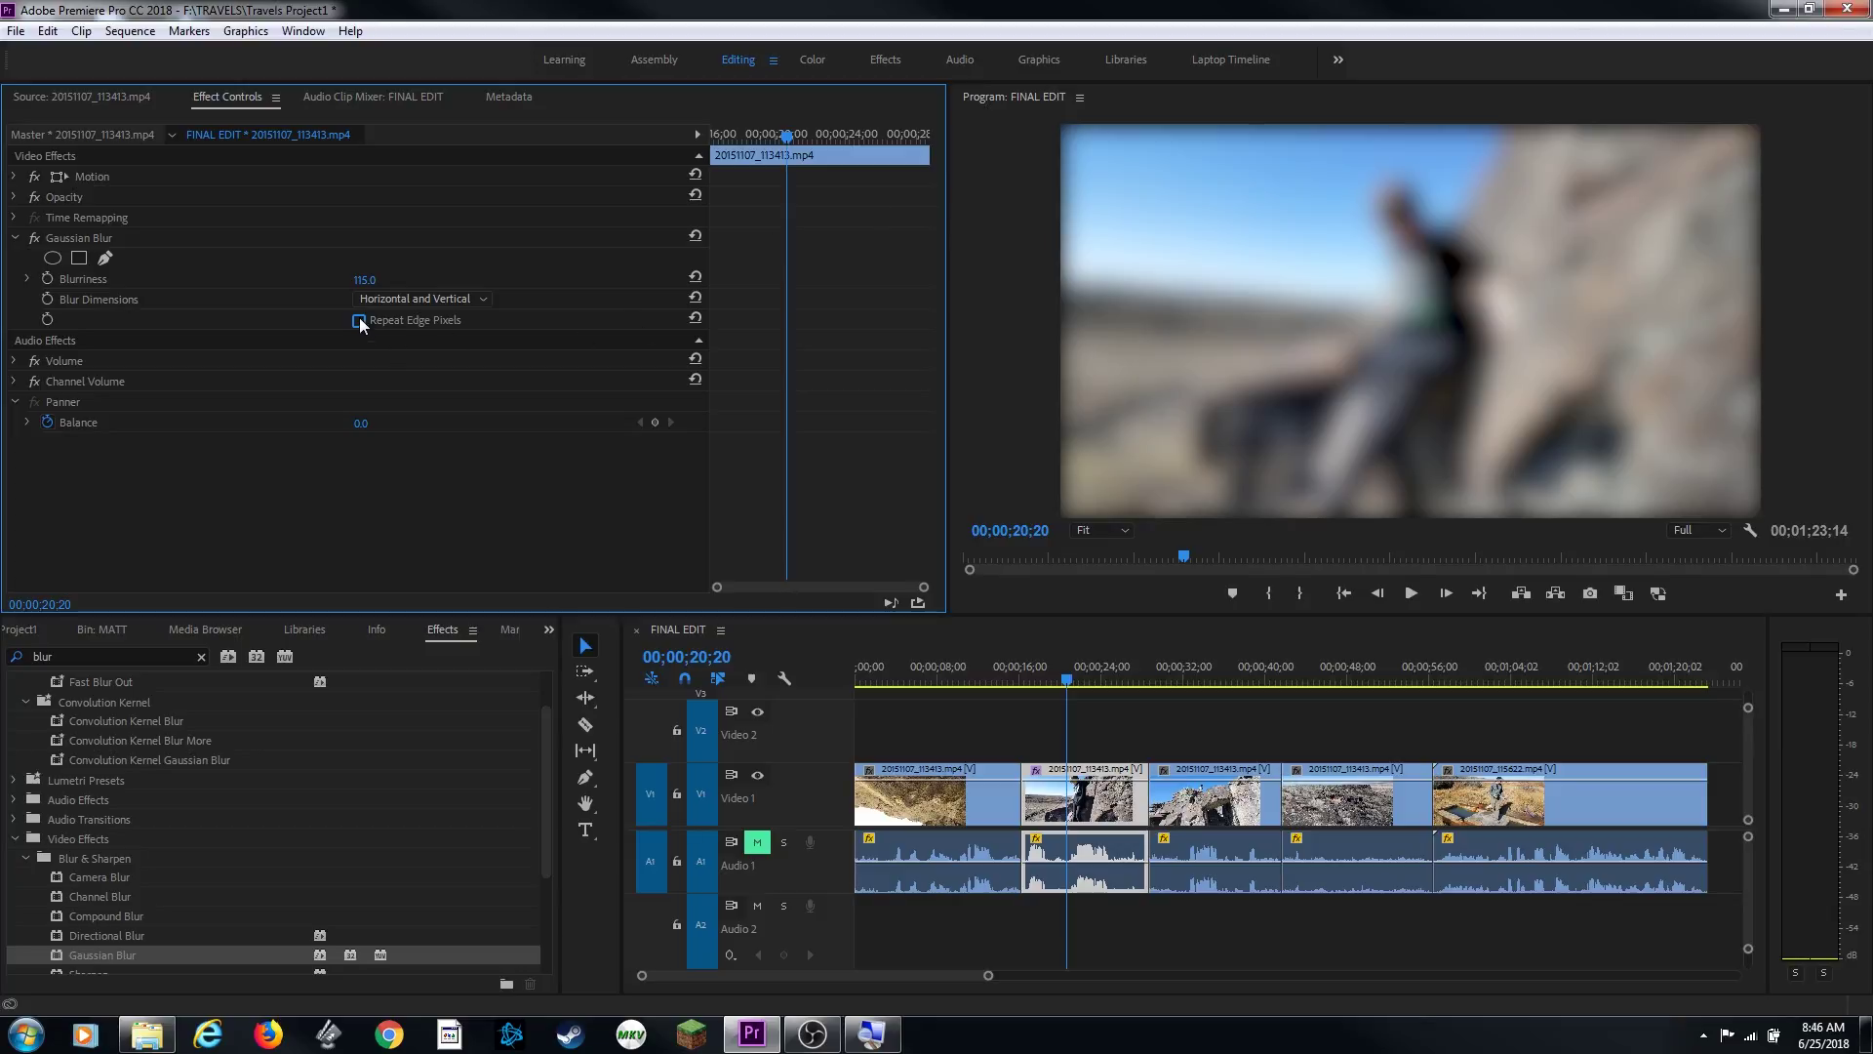
pyautogui.click(359, 320)
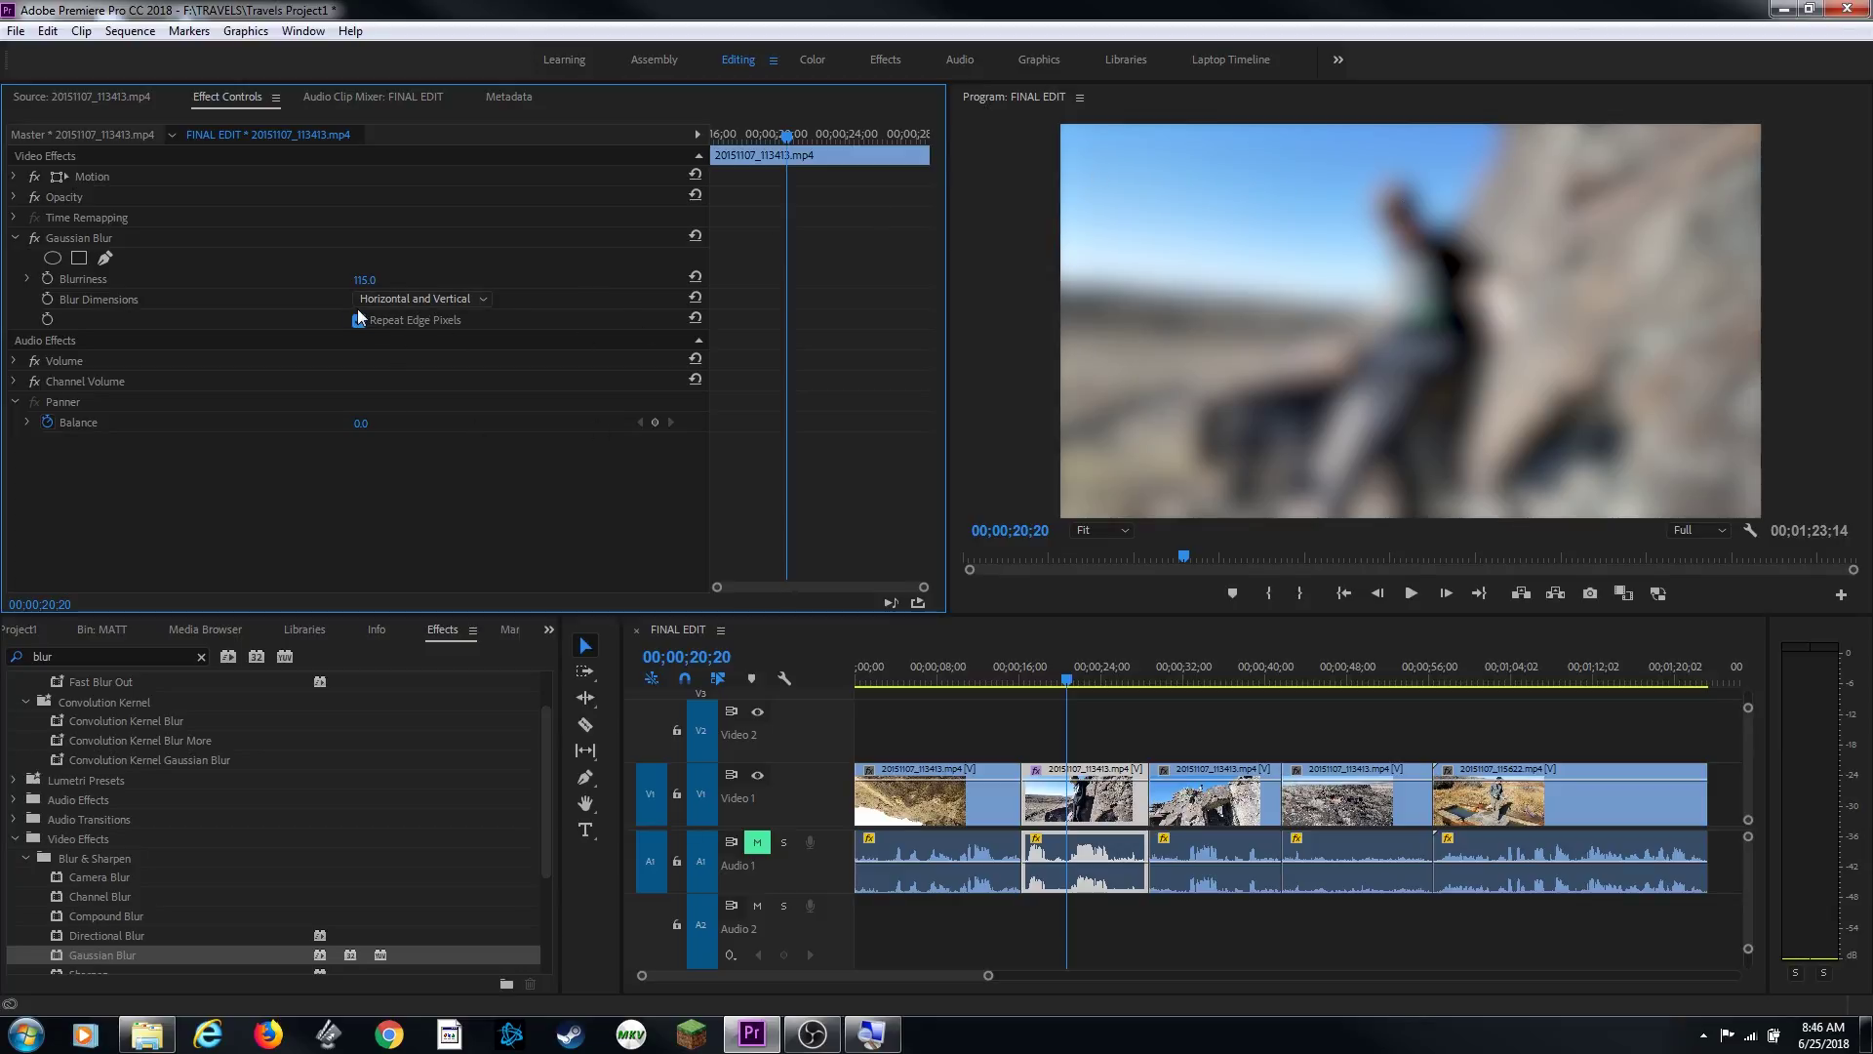
pyautogui.click(199, 656)
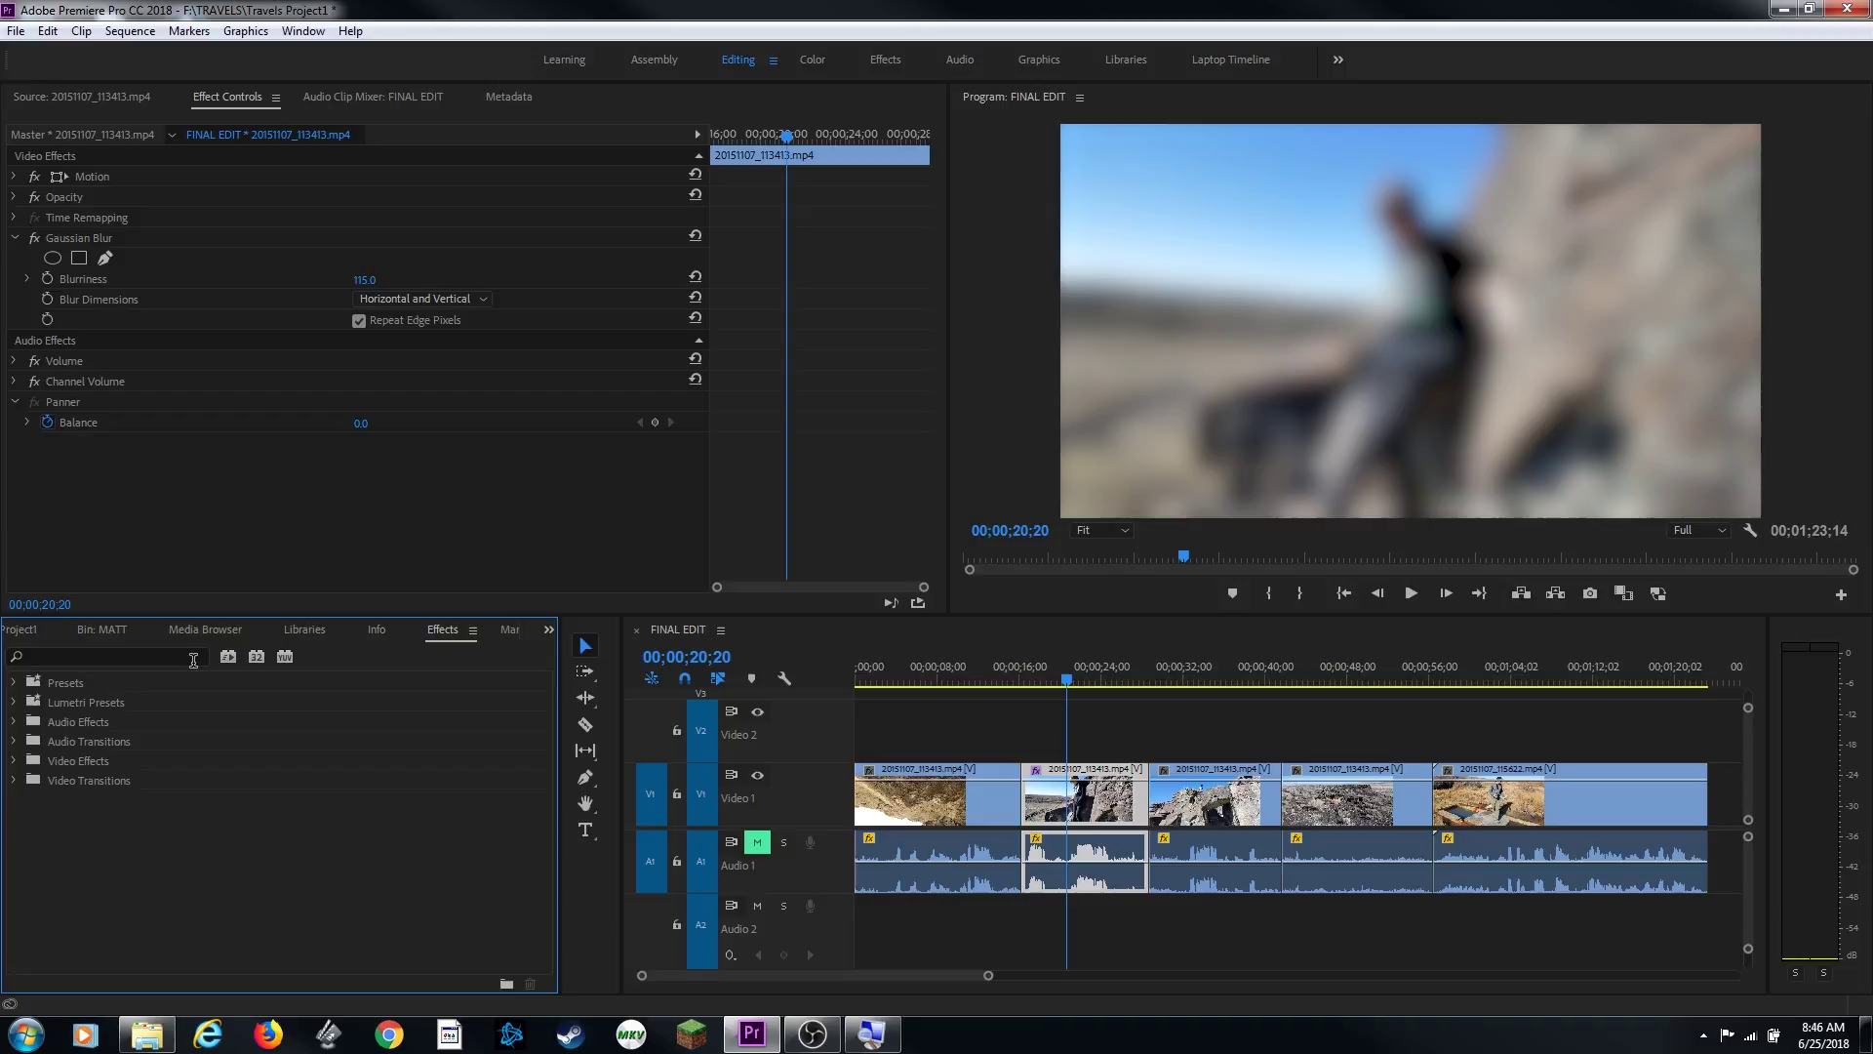
# Apply Horizontal Flip from Video Effects > Transform to the second V1 clip, below Gaussian Blur.
pyautogui.click(13, 761)
pyautogui.scroll(-3, 72, 876)
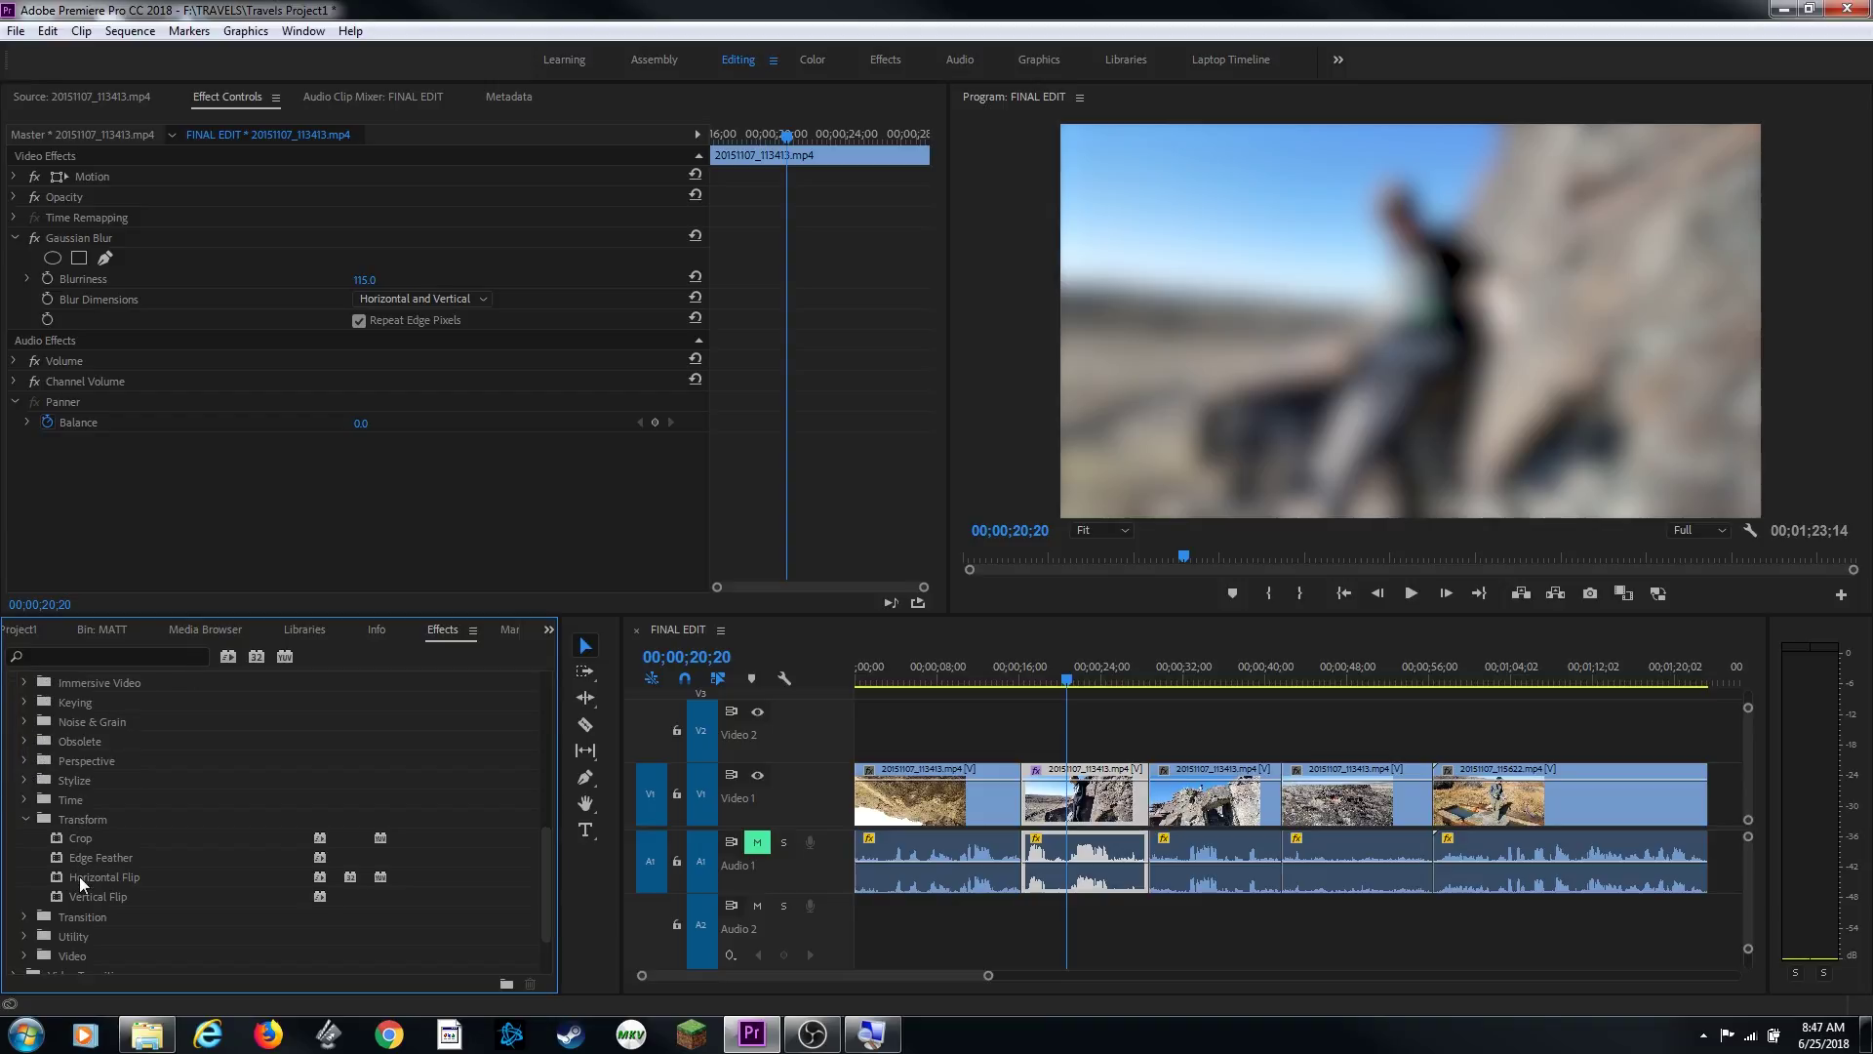
pyautogui.moveTo(79, 876); pyautogui.dragTo(1074, 796)
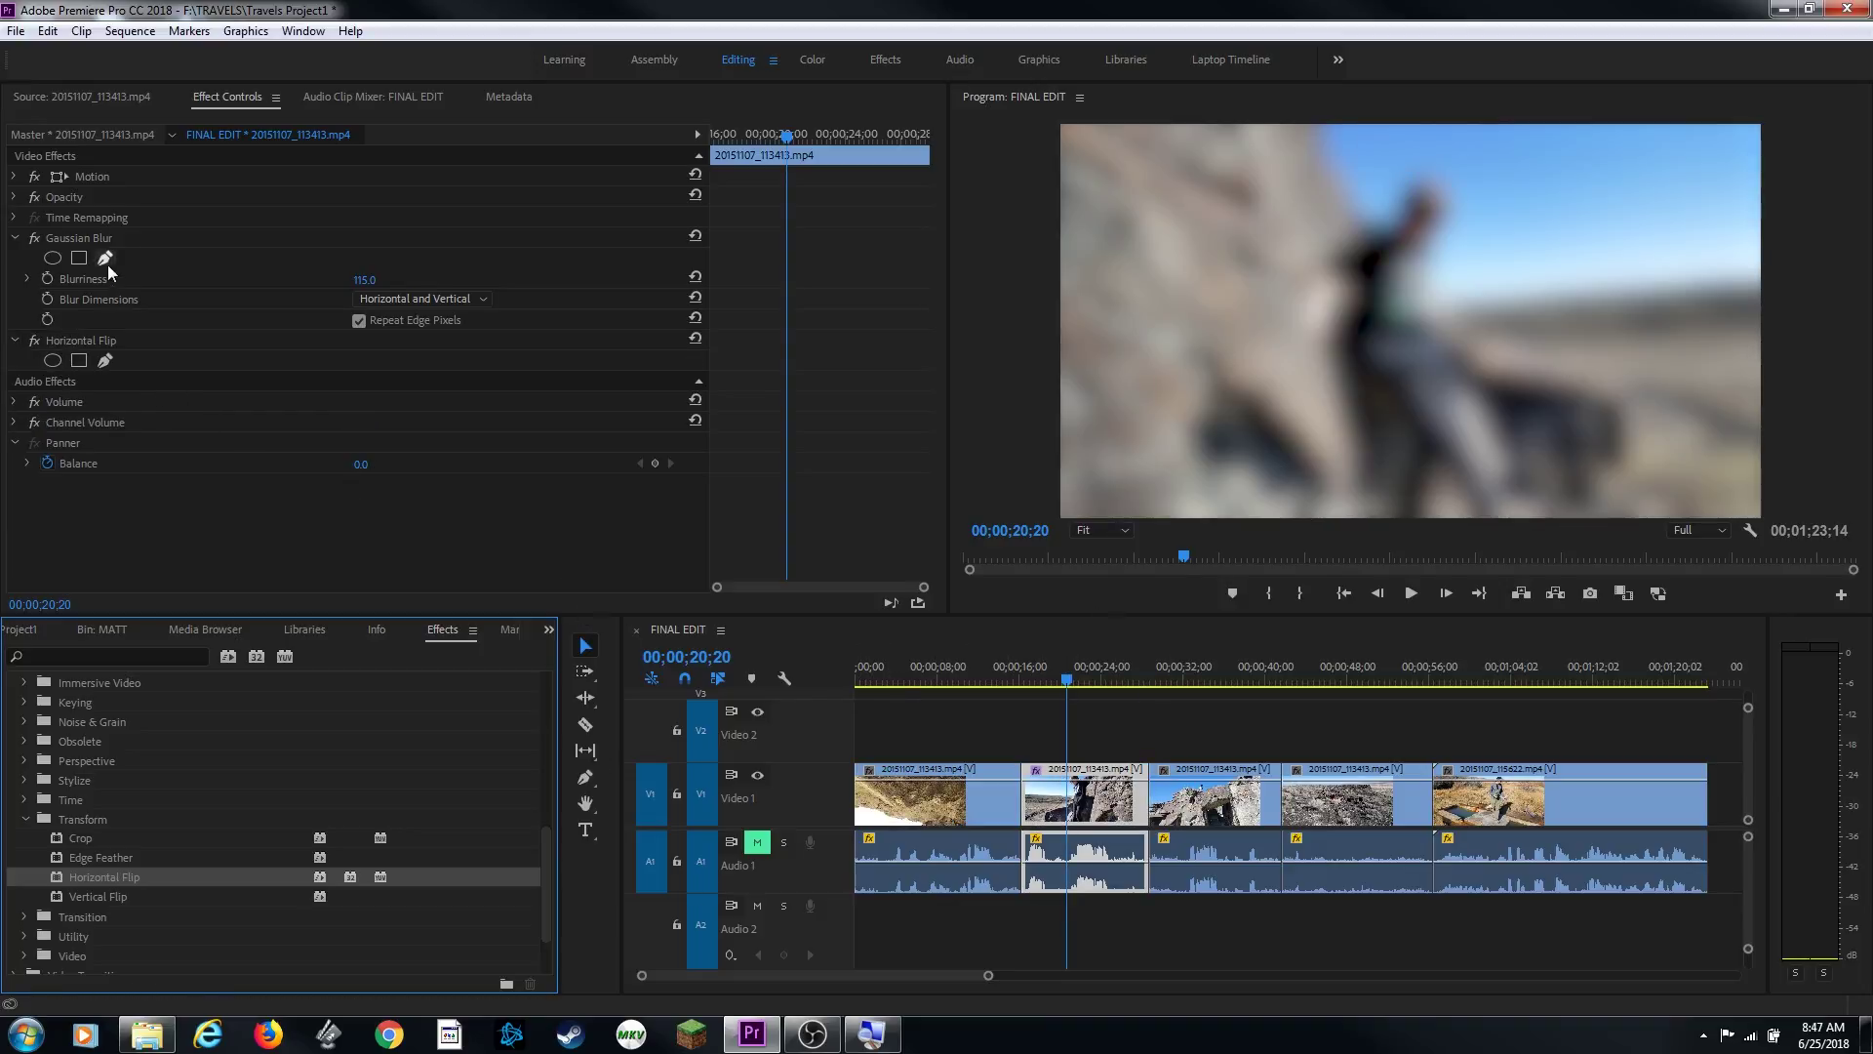
pyautogui.click(91, 238)
pyautogui.click(80, 341)
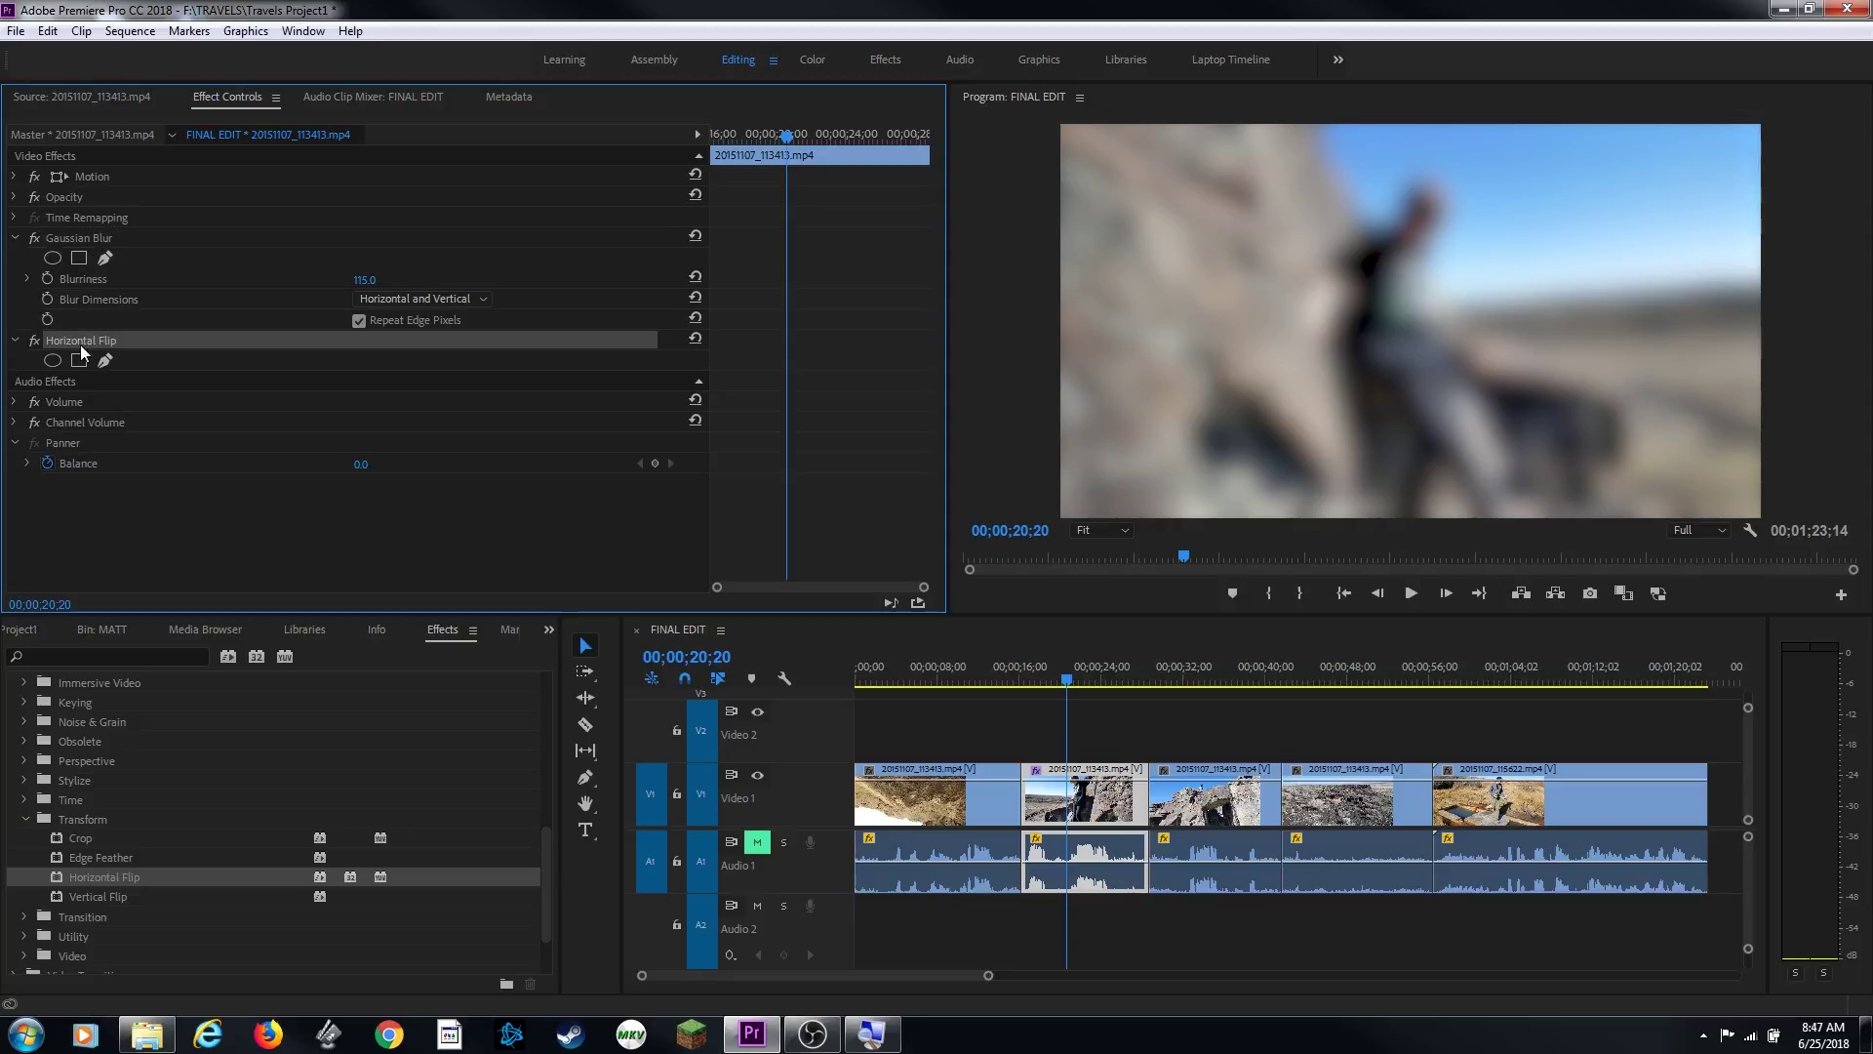
pyautogui.click(89, 241)
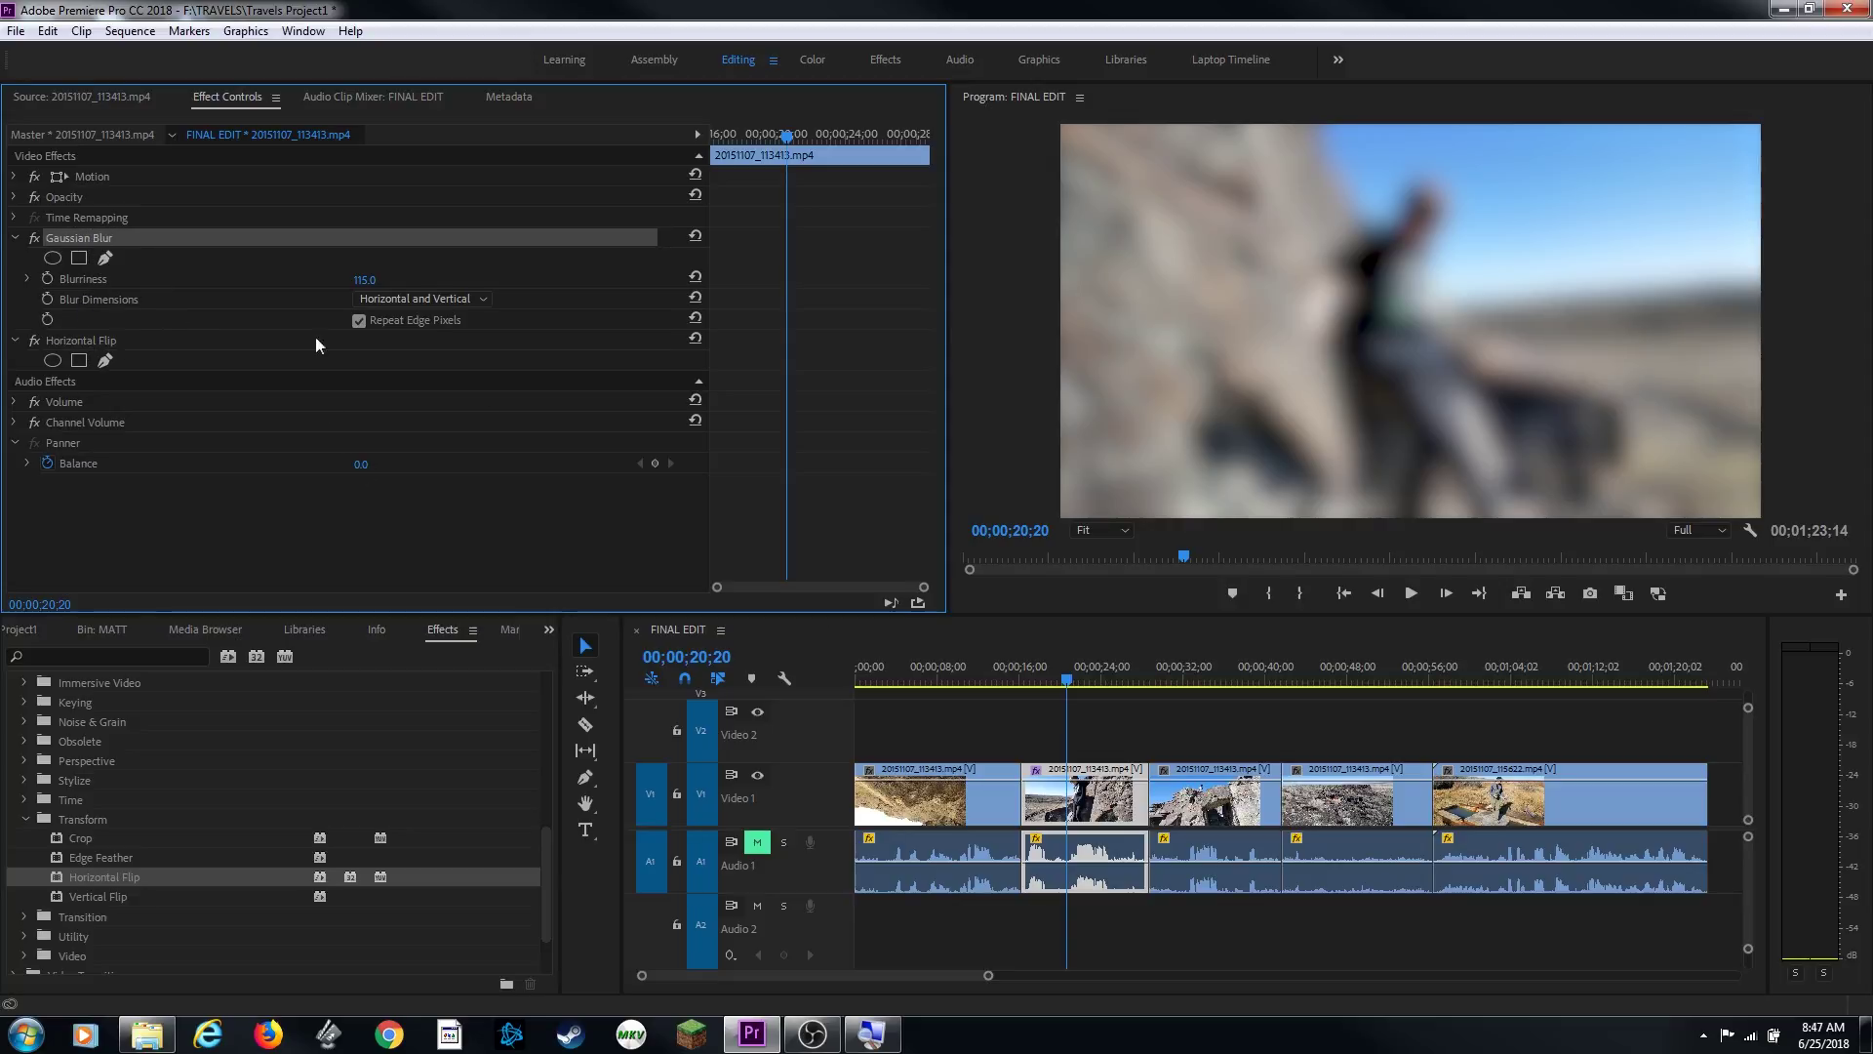
pyautogui.click(1103, 729)
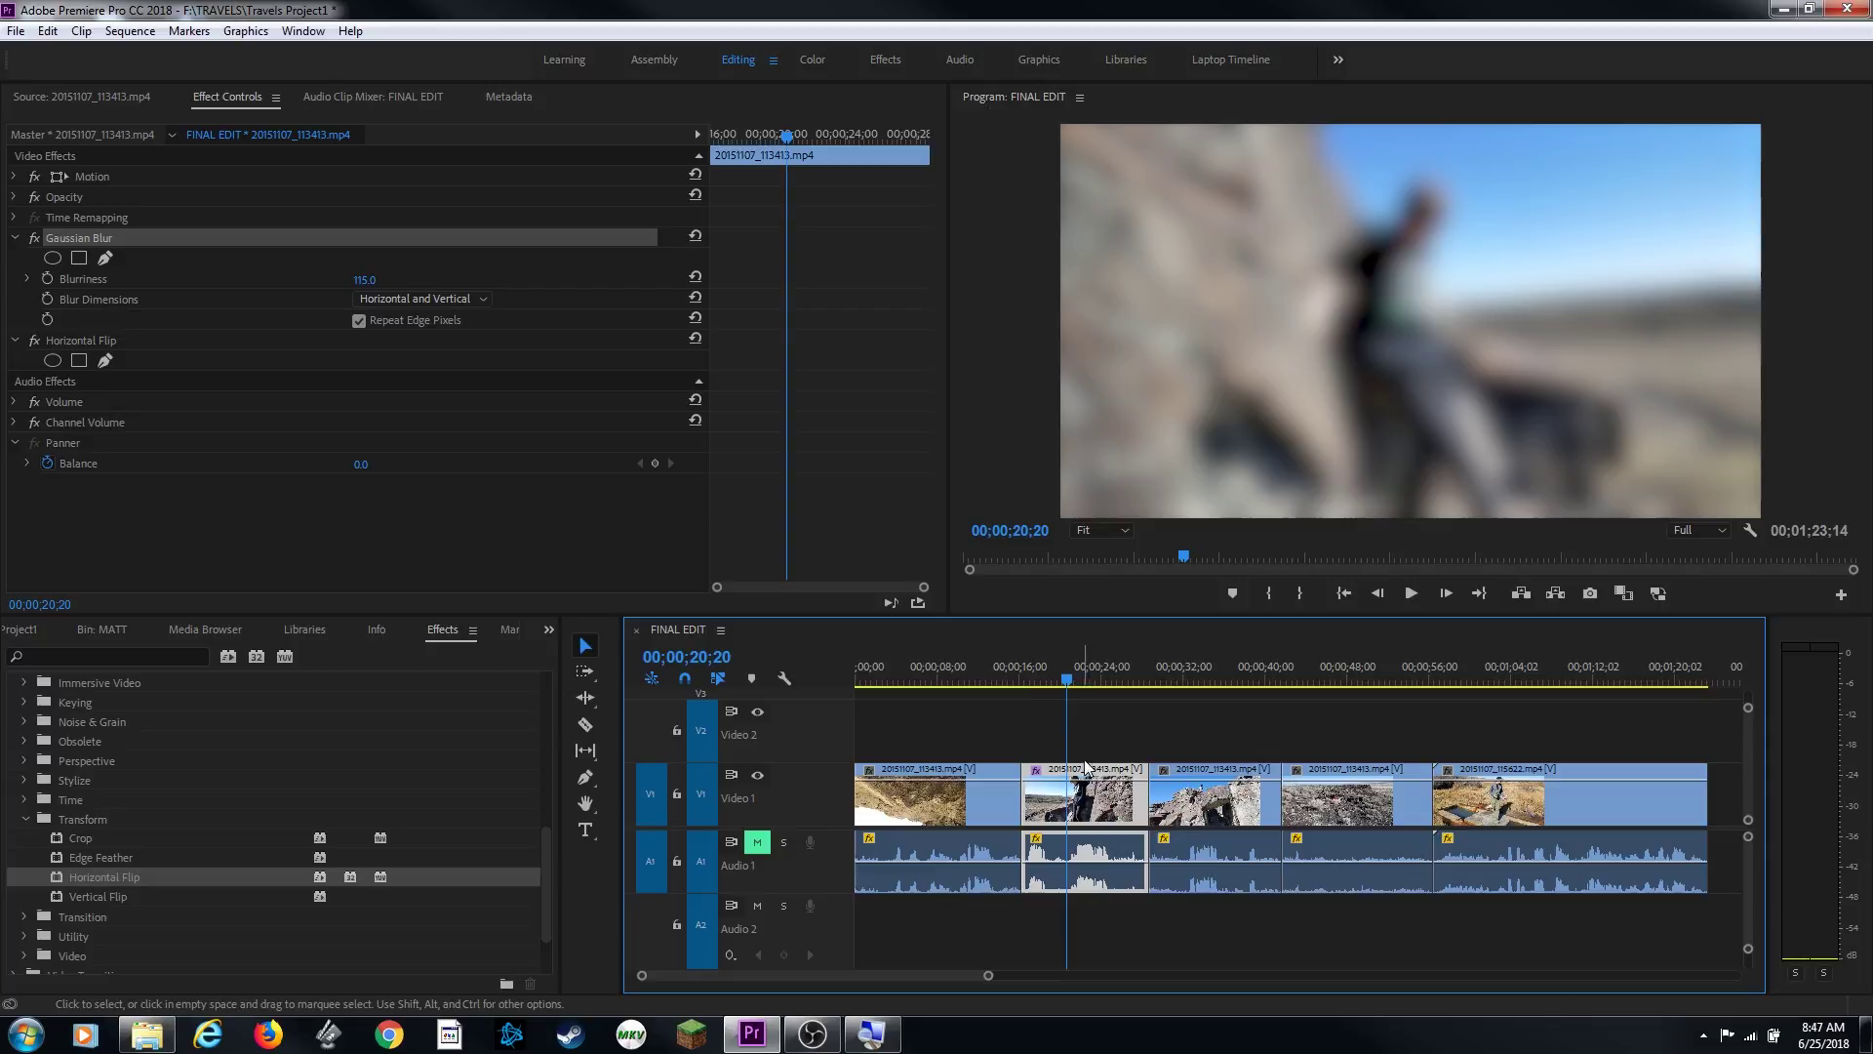
pyautogui.click(96, 238)
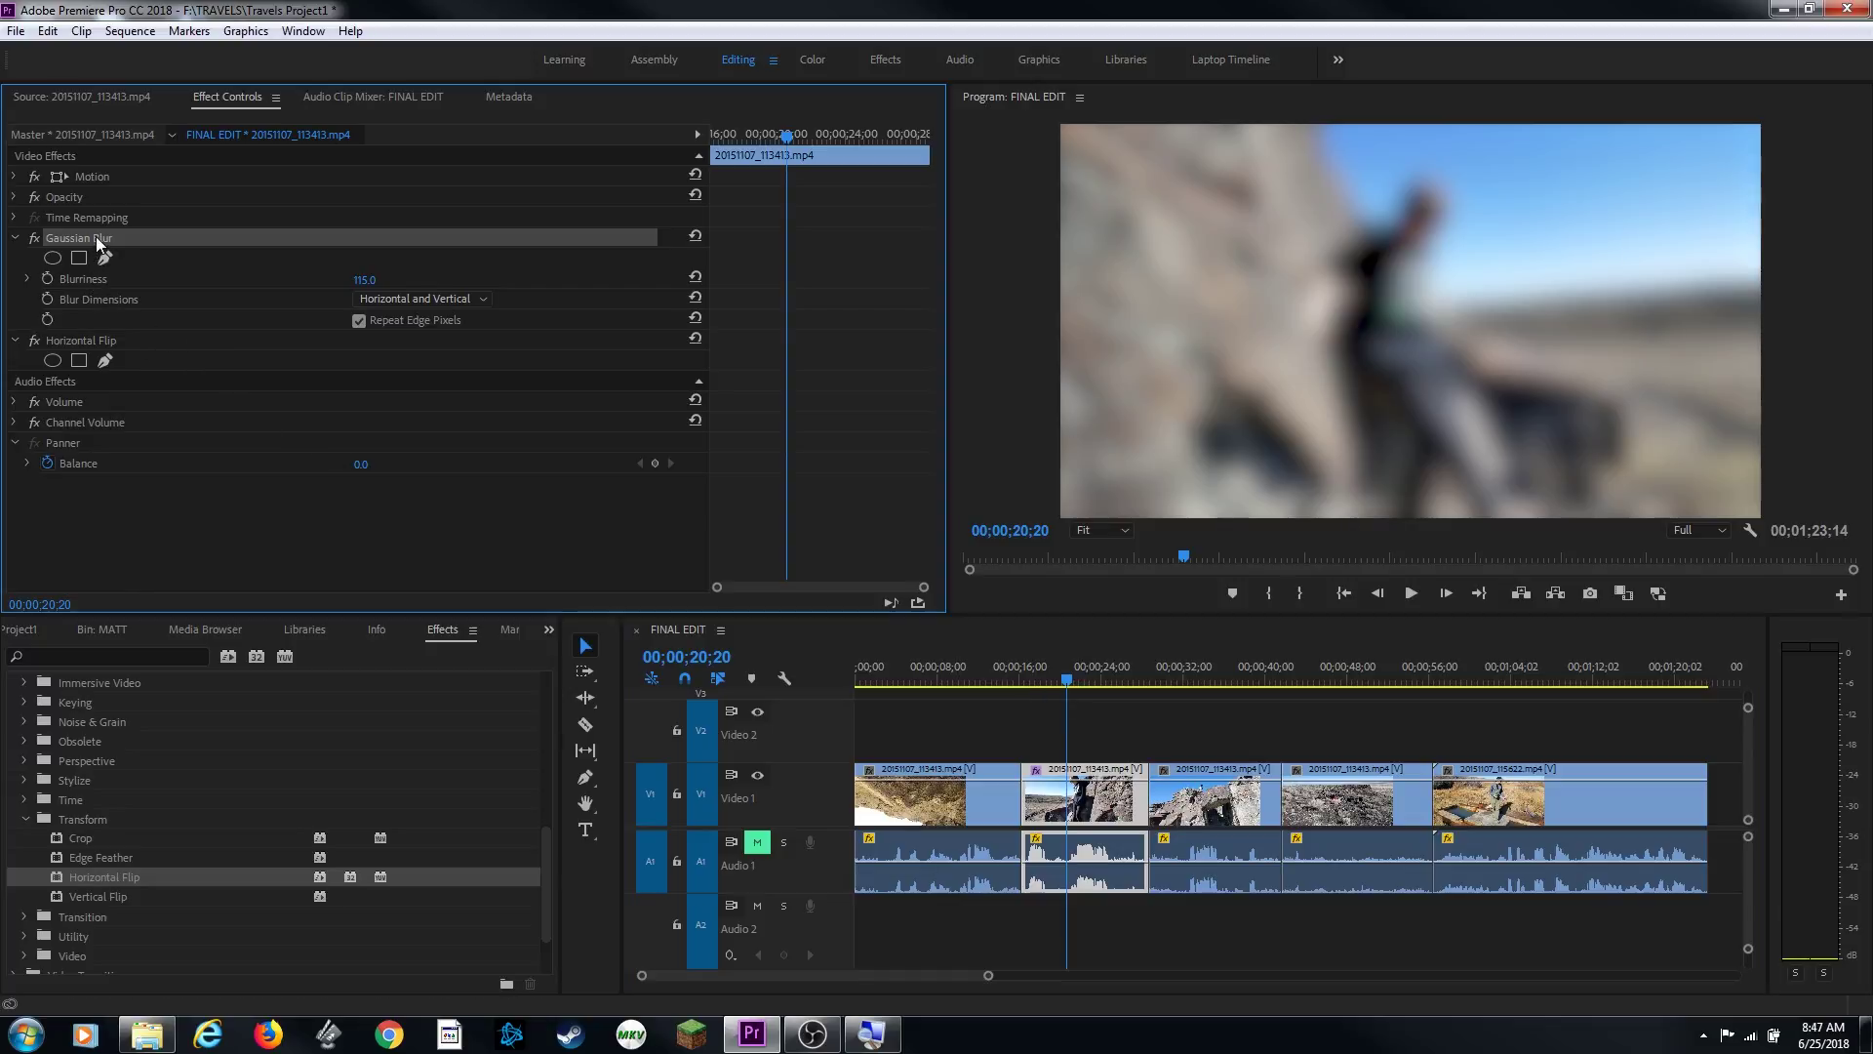
pyautogui.click(85, 337)
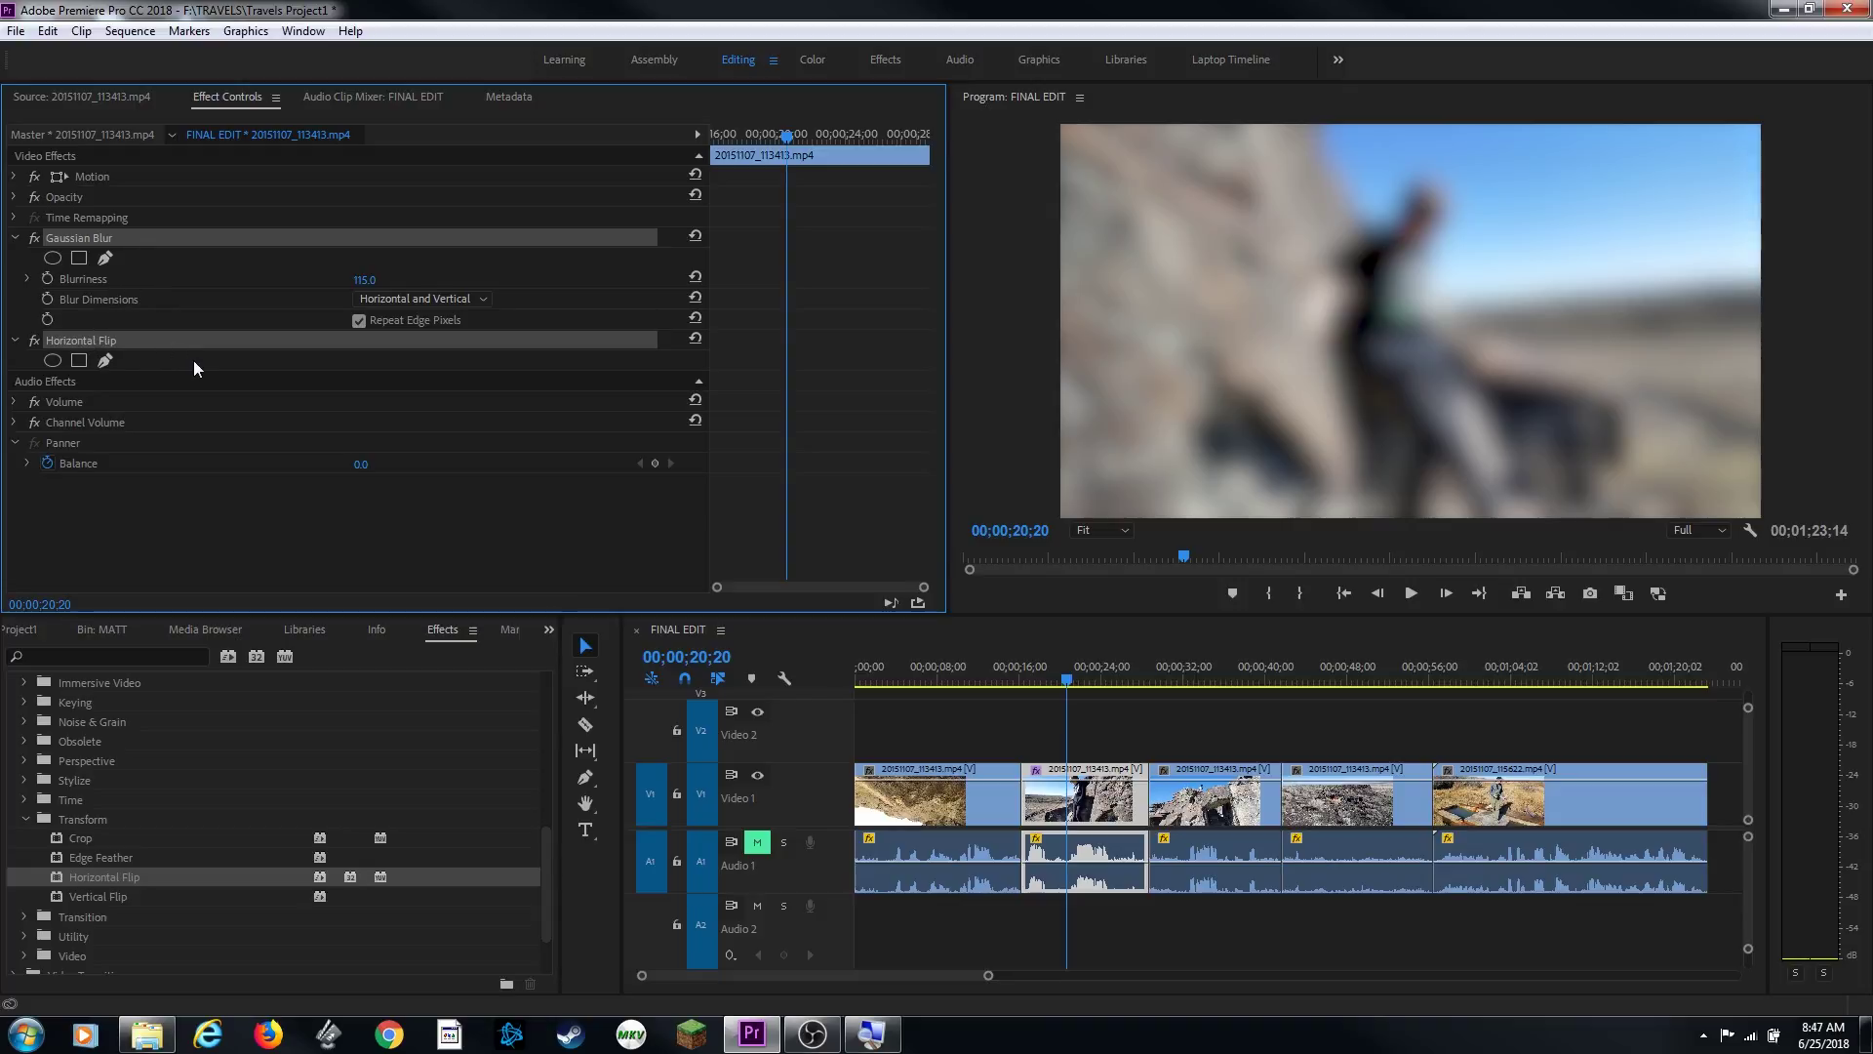
pyautogui.click(1193, 675)
pyautogui.click(1189, 801)
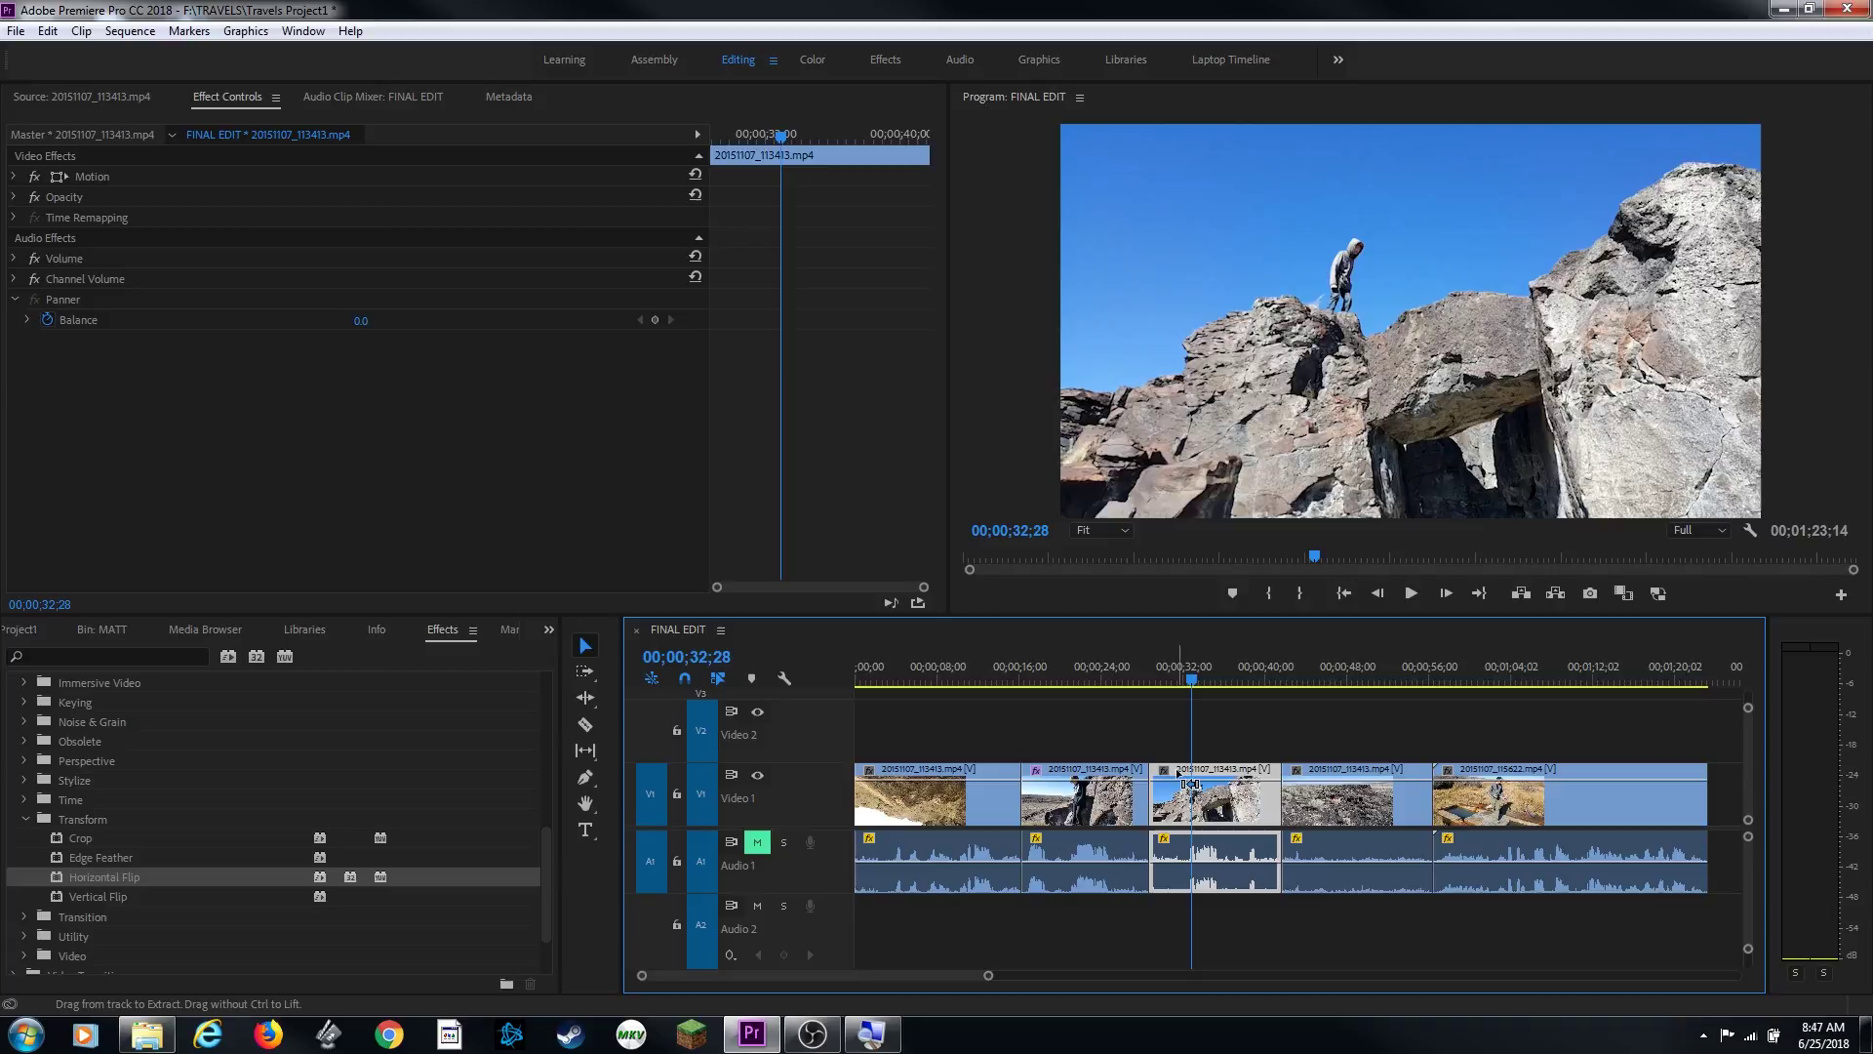
pyautogui.hotkey('ctrl', 'v')
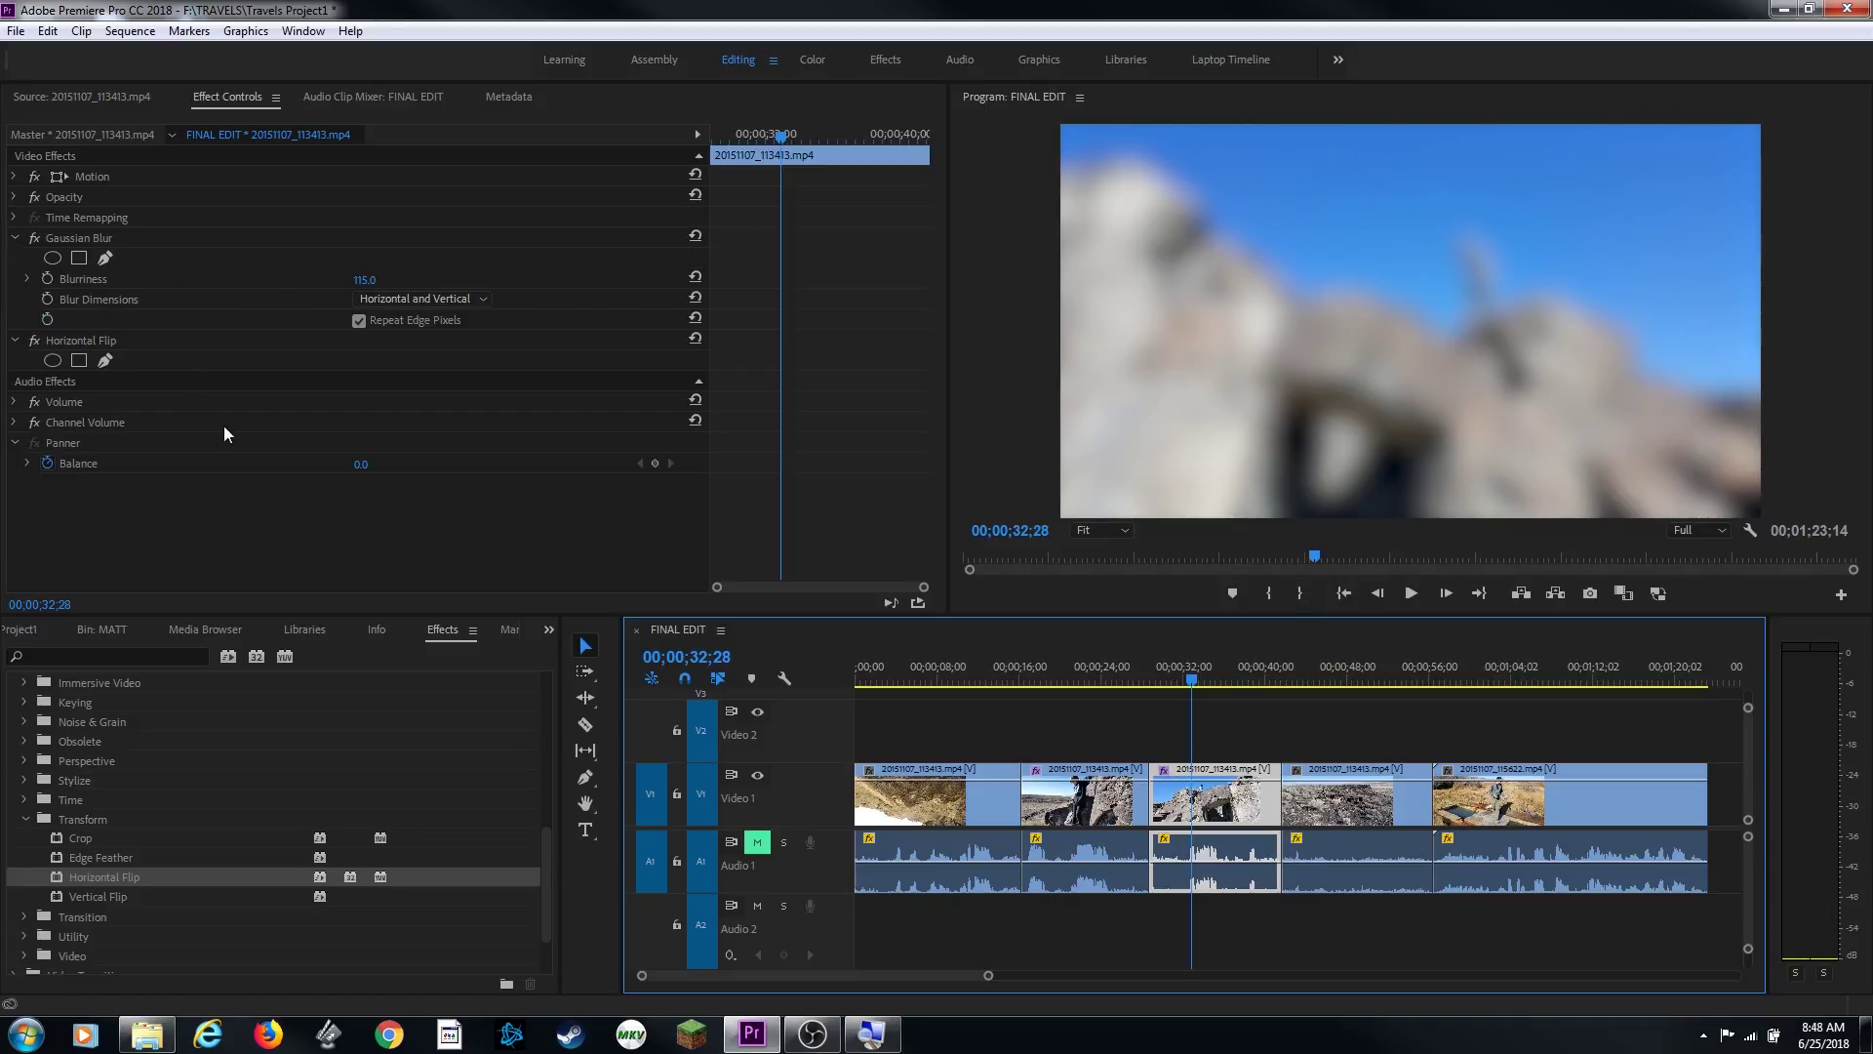
pyautogui.hotkey('ctrl', 'z')
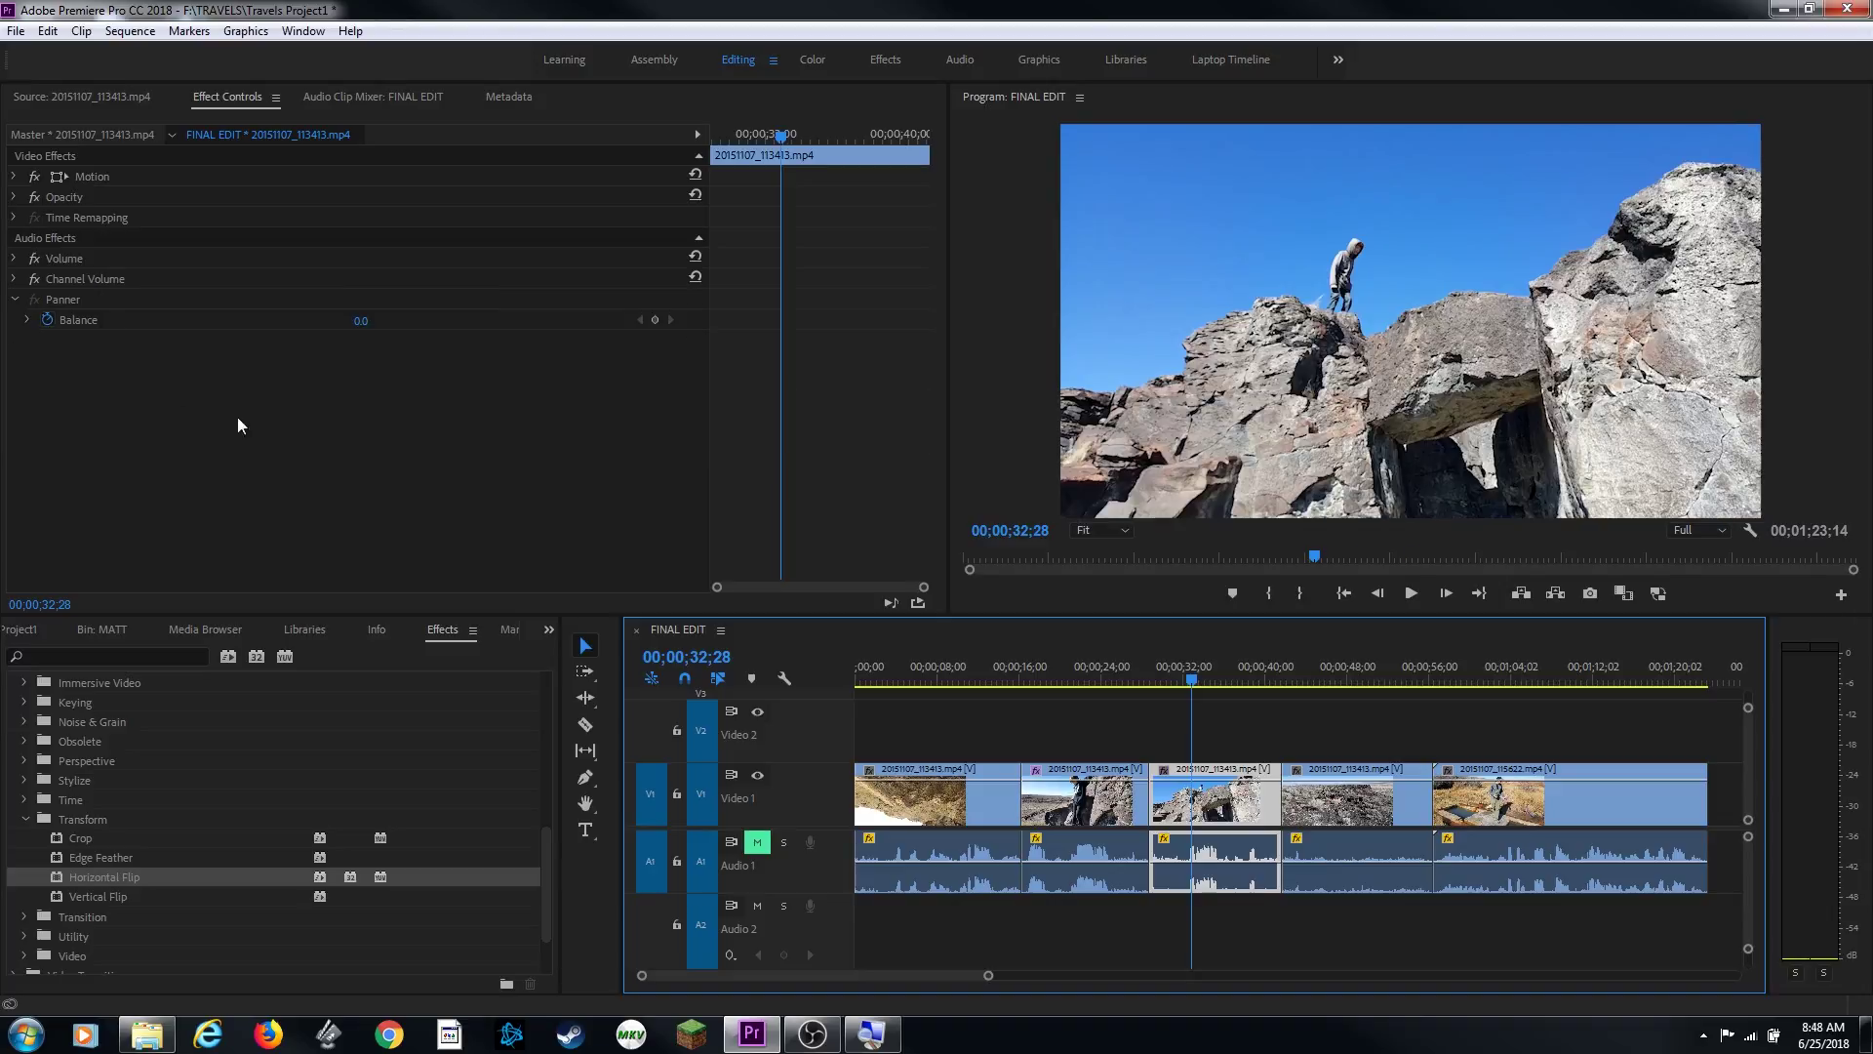
# Check the second clip's effects, then select the third through fifth clips together.
pyautogui.click(1090, 669)
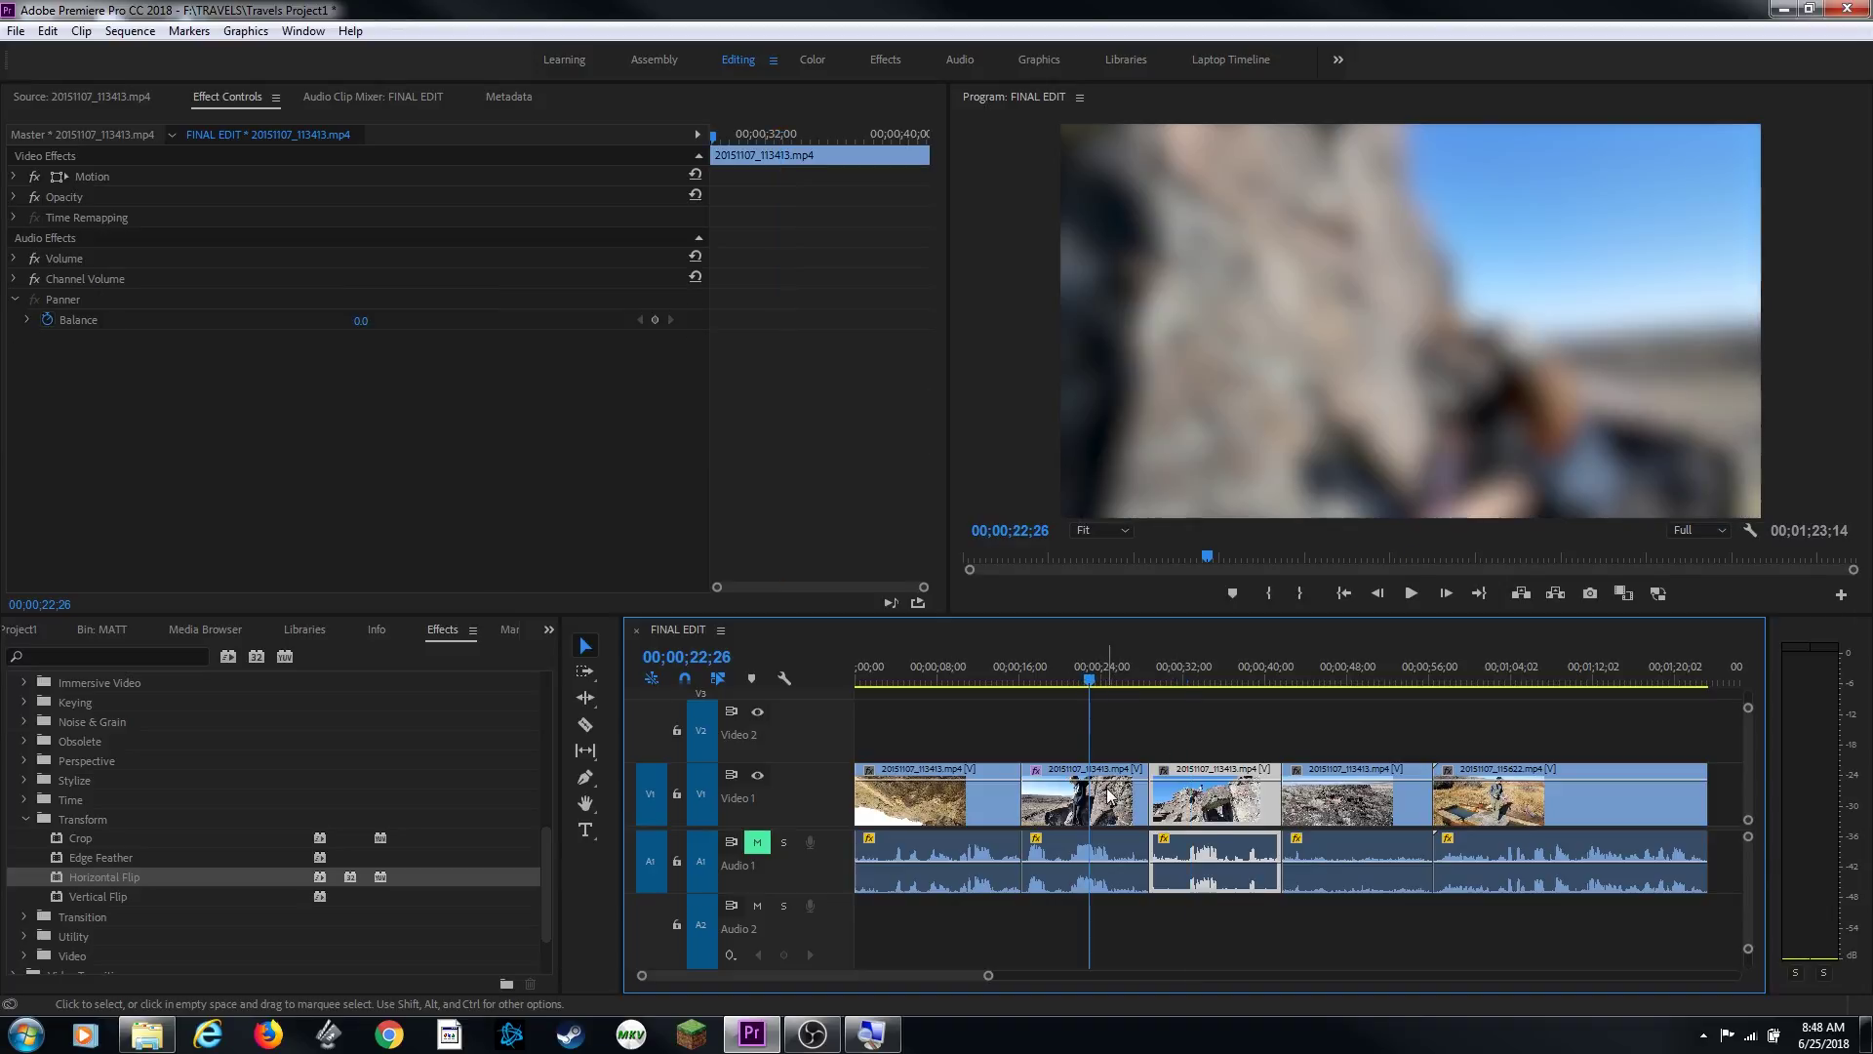
pyautogui.click(1108, 773)
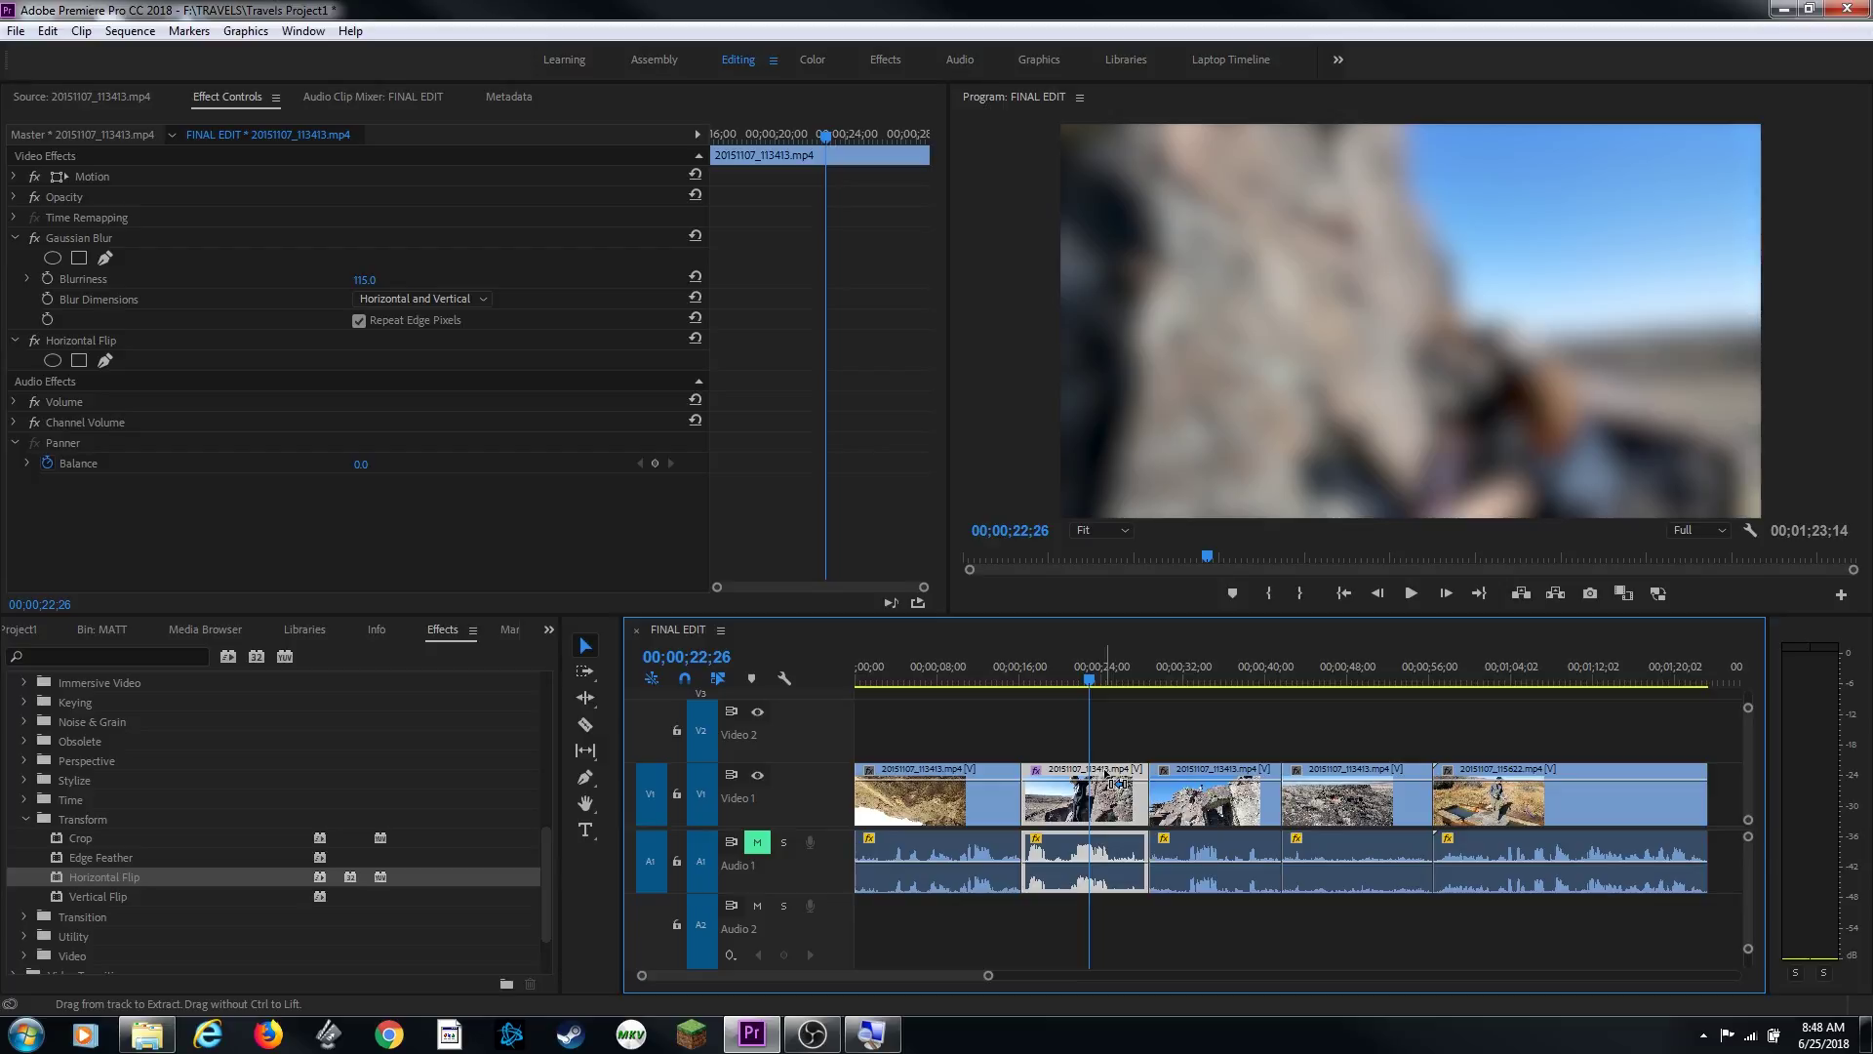
pyautogui.click(1218, 681)
pyautogui.moveTo(1240, 726)
pyautogui.mouseDown()
pyautogui.moveTo(1290, 767)
pyautogui.moveTo(1508, 814)
pyautogui.mouseUp()
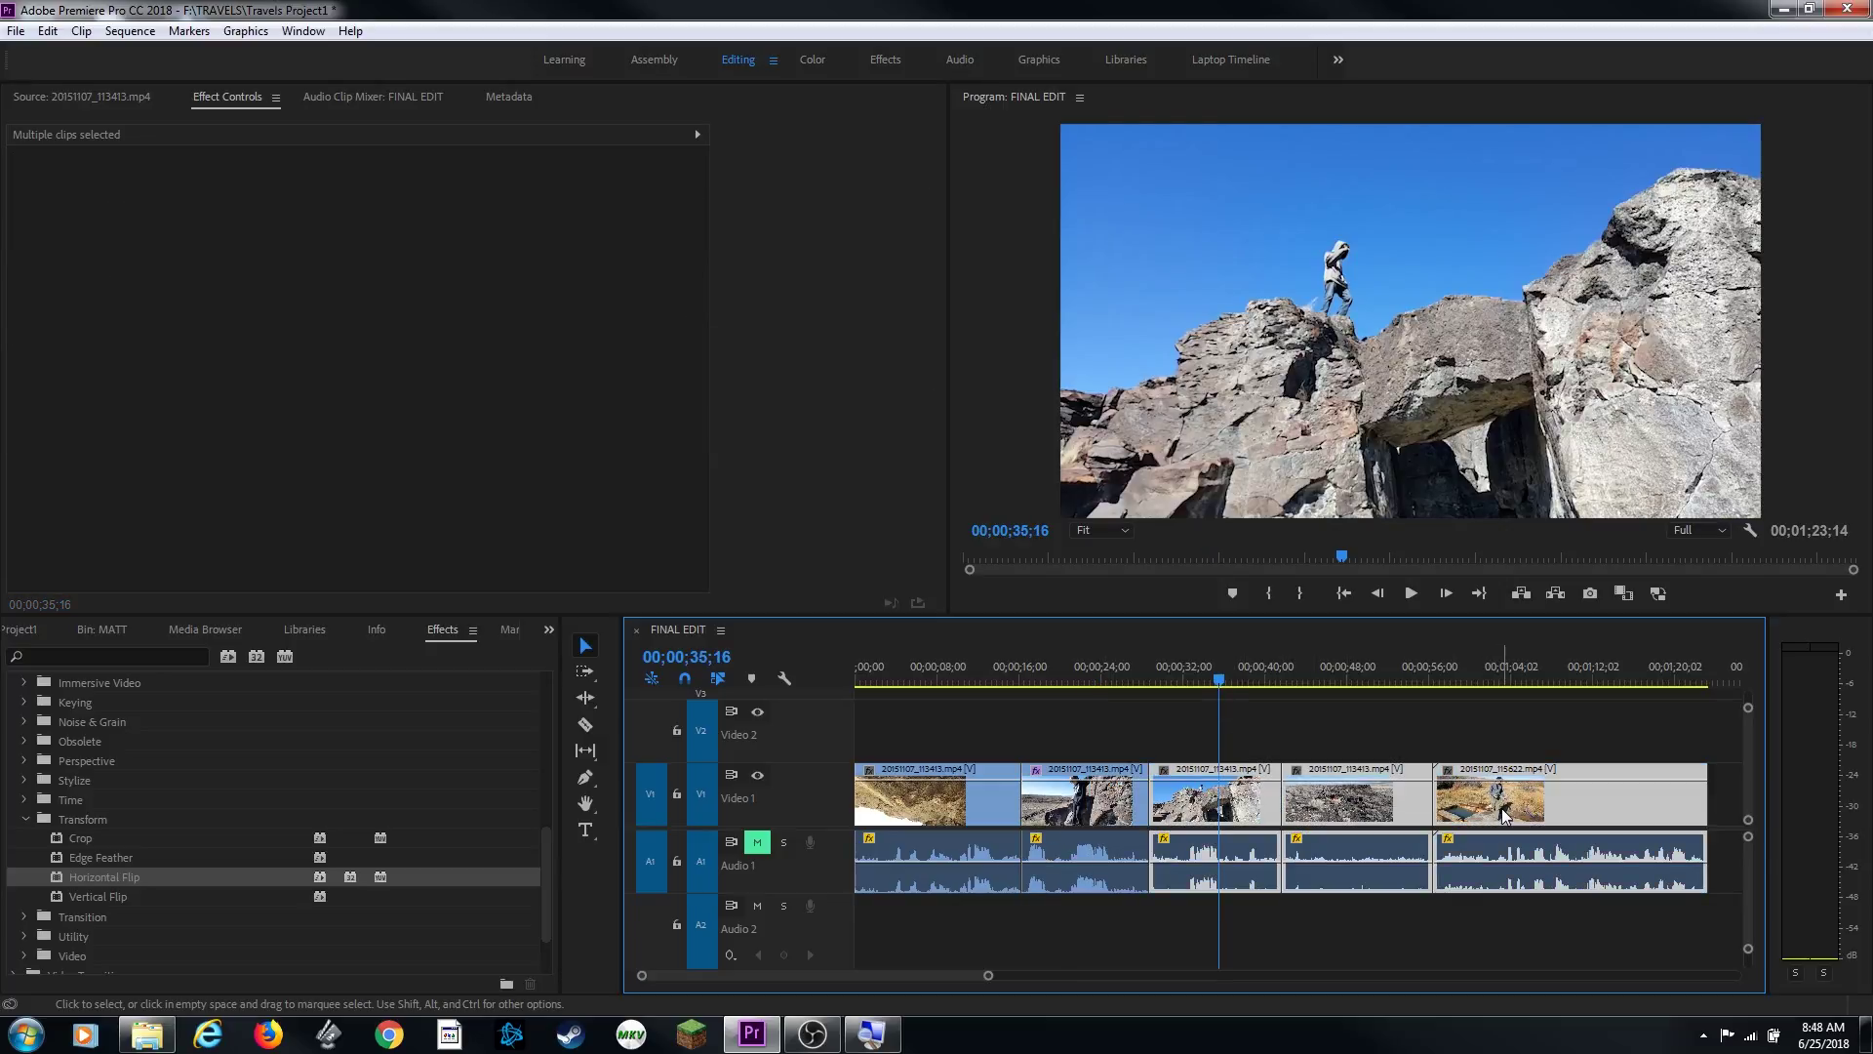
# Paste Attributes onto them with Motion unchecked, keeping only Gaussian Blur and Horizontal Flip.
pyautogui.rightClick(1375, 809)
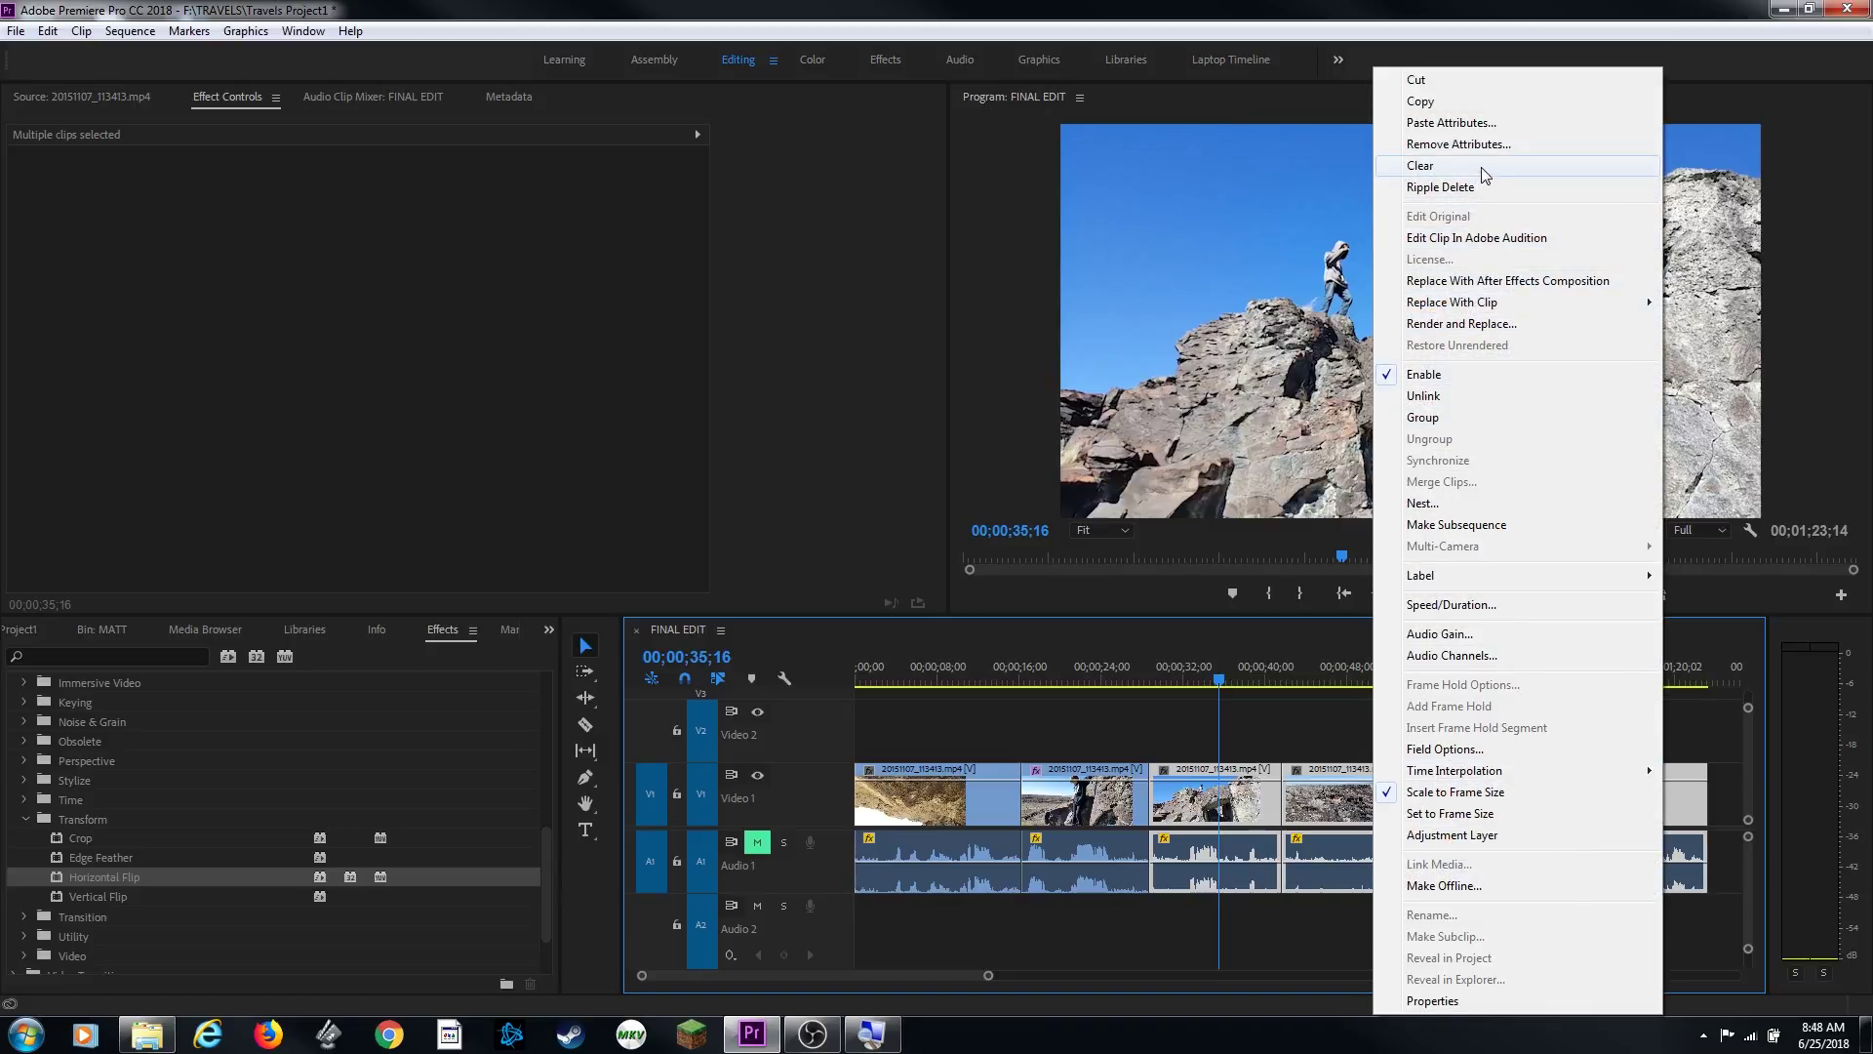
pyautogui.click(1463, 123)
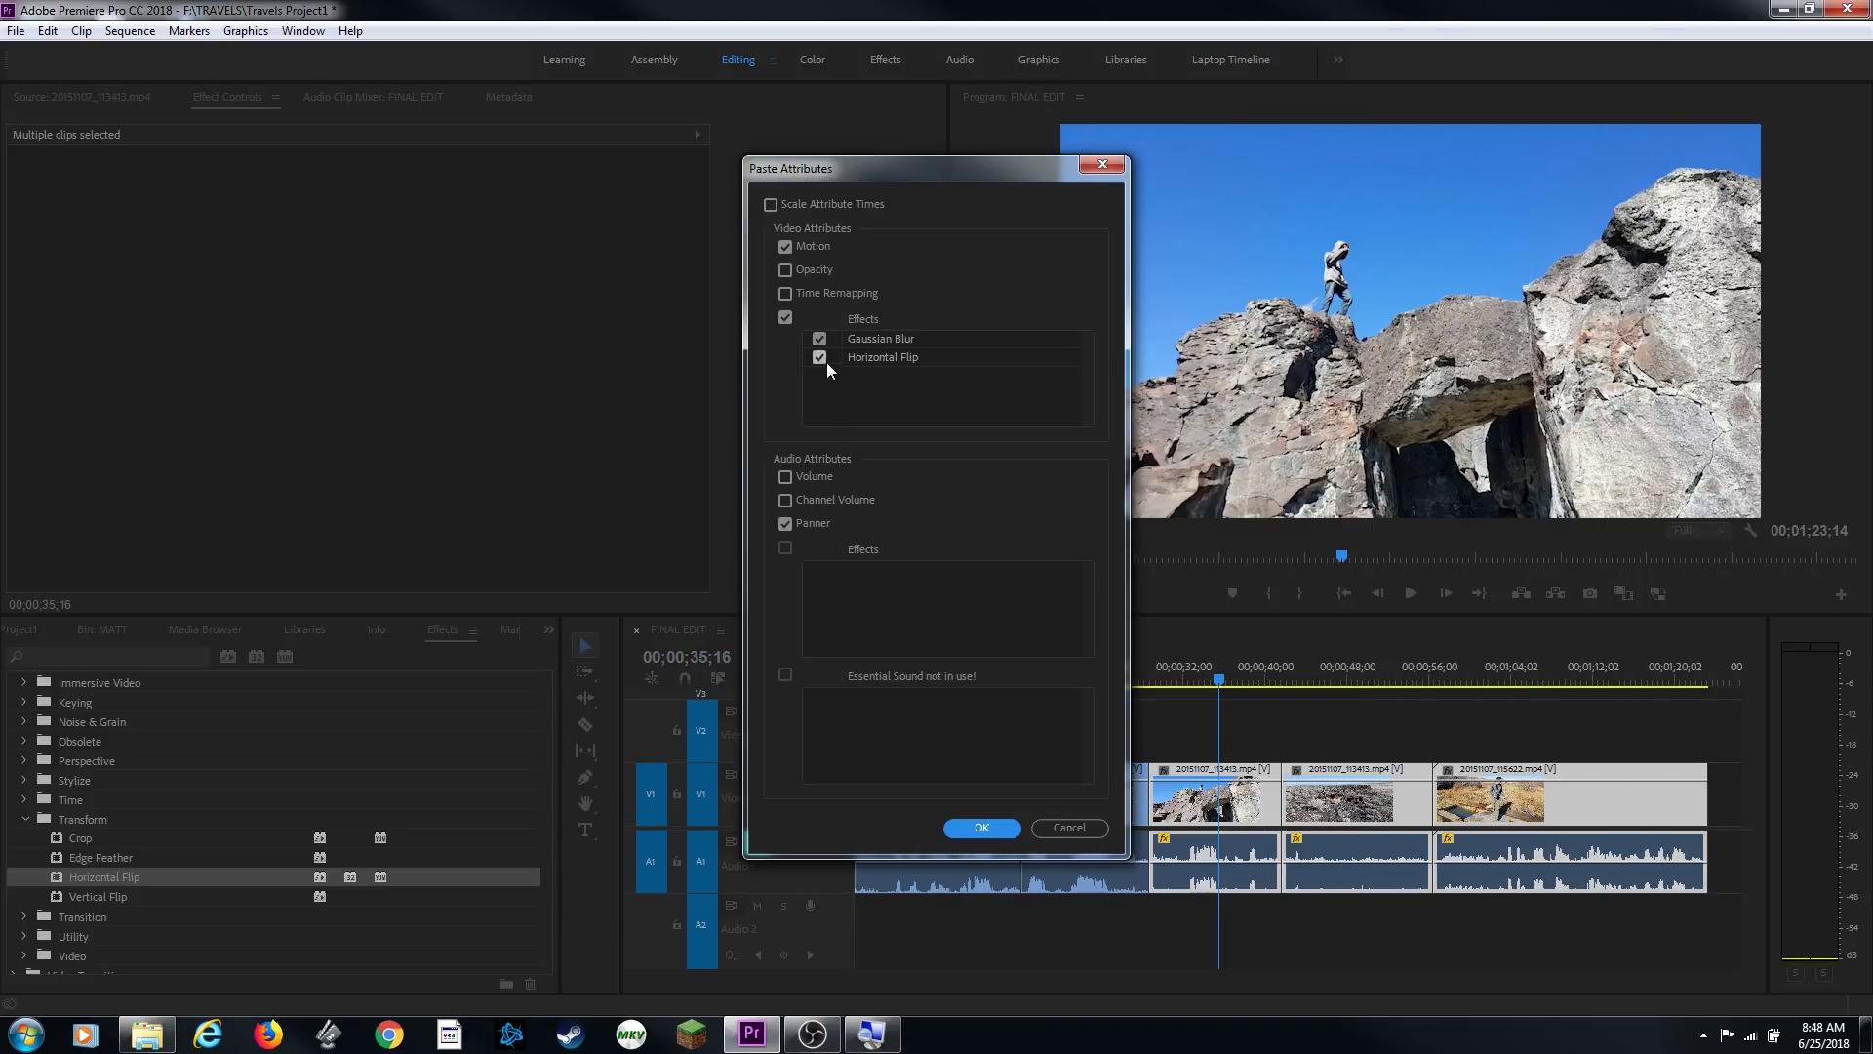
pyautogui.click(784, 249)
pyautogui.click(820, 359)
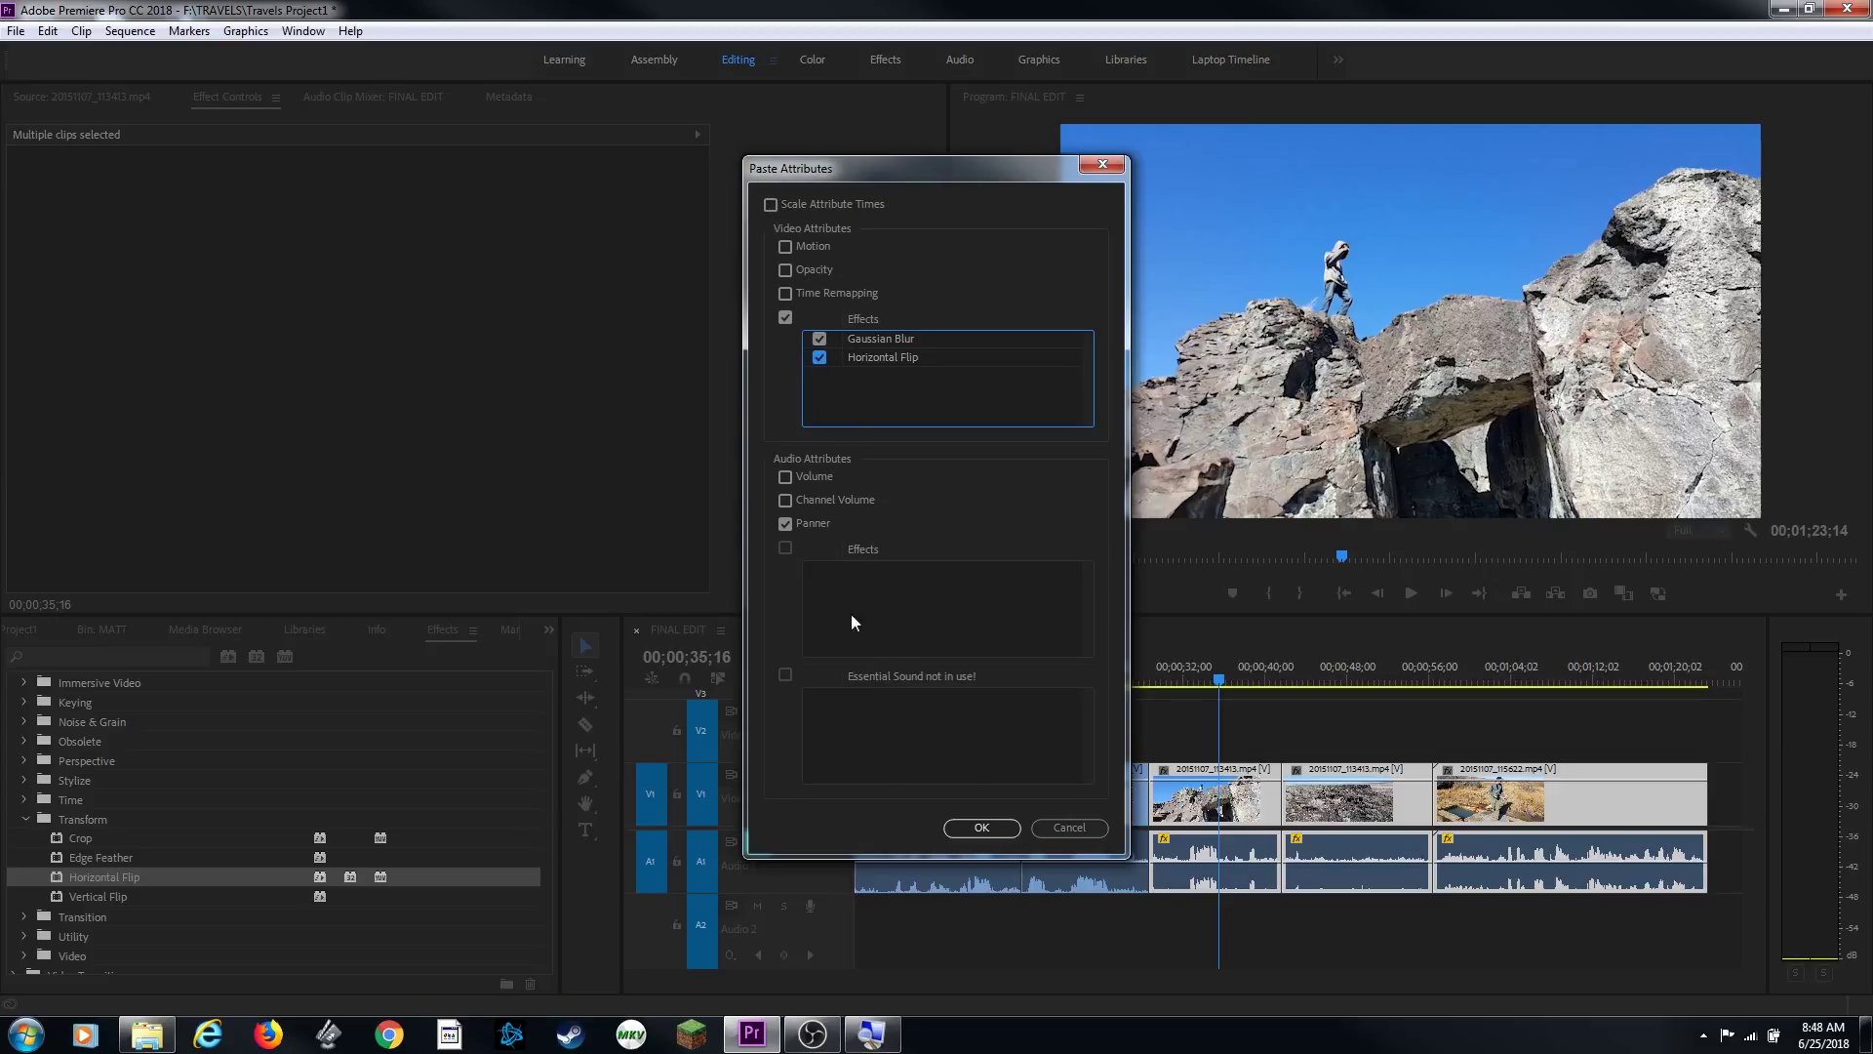
pyautogui.click(985, 825)
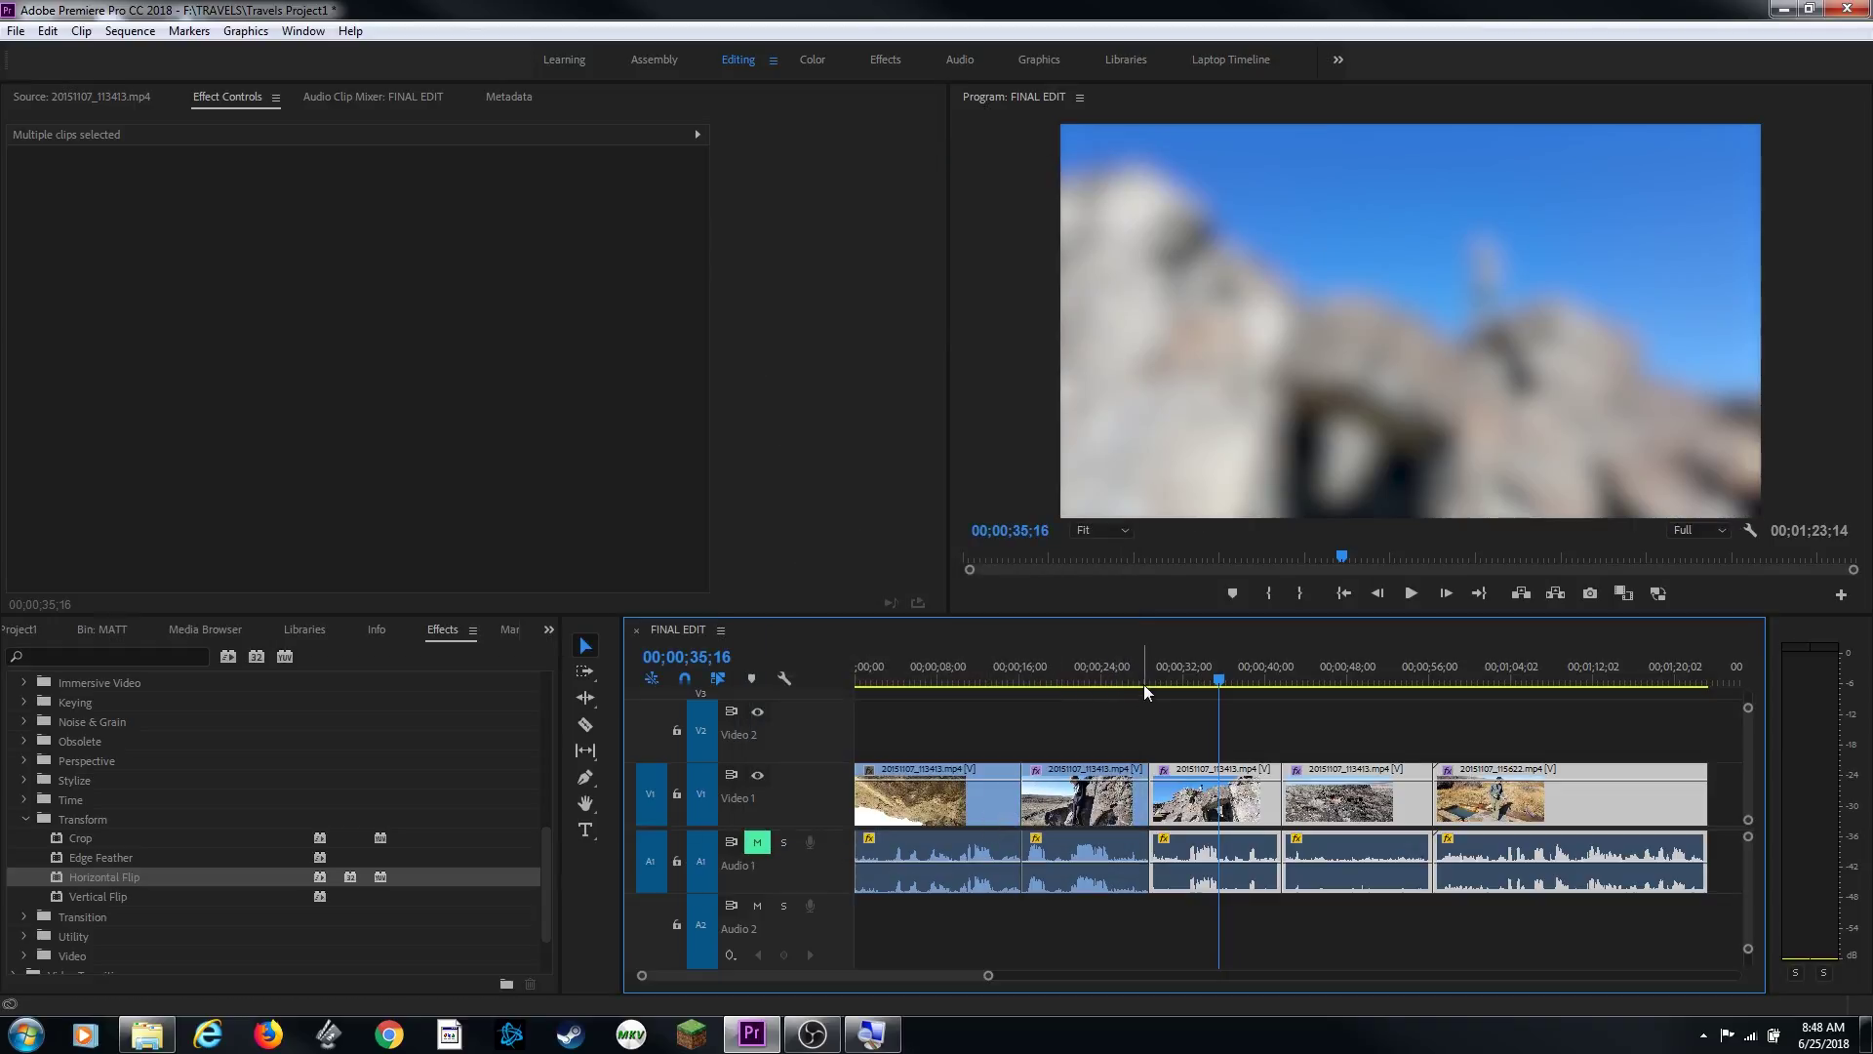
pyautogui.click(1327, 671)
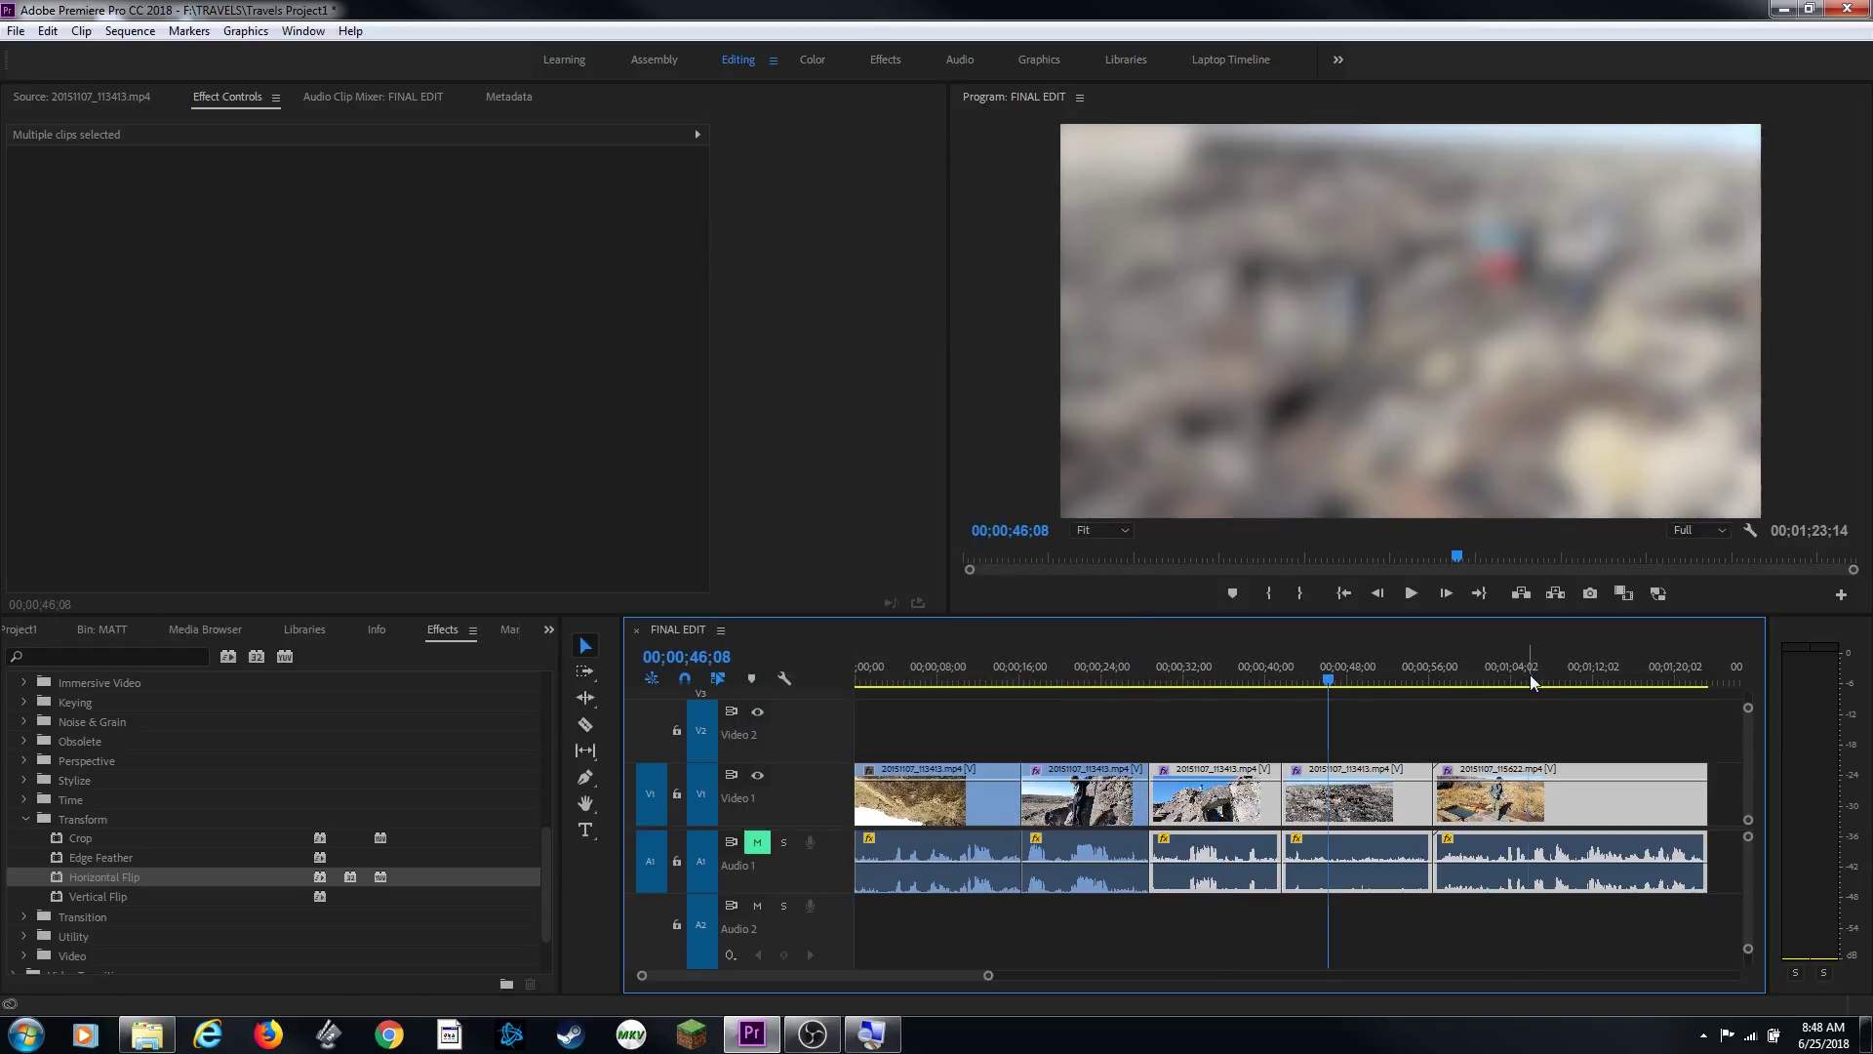
pyautogui.click(1527, 675)
pyautogui.click(1345, 673)
pyautogui.click(1257, 673)
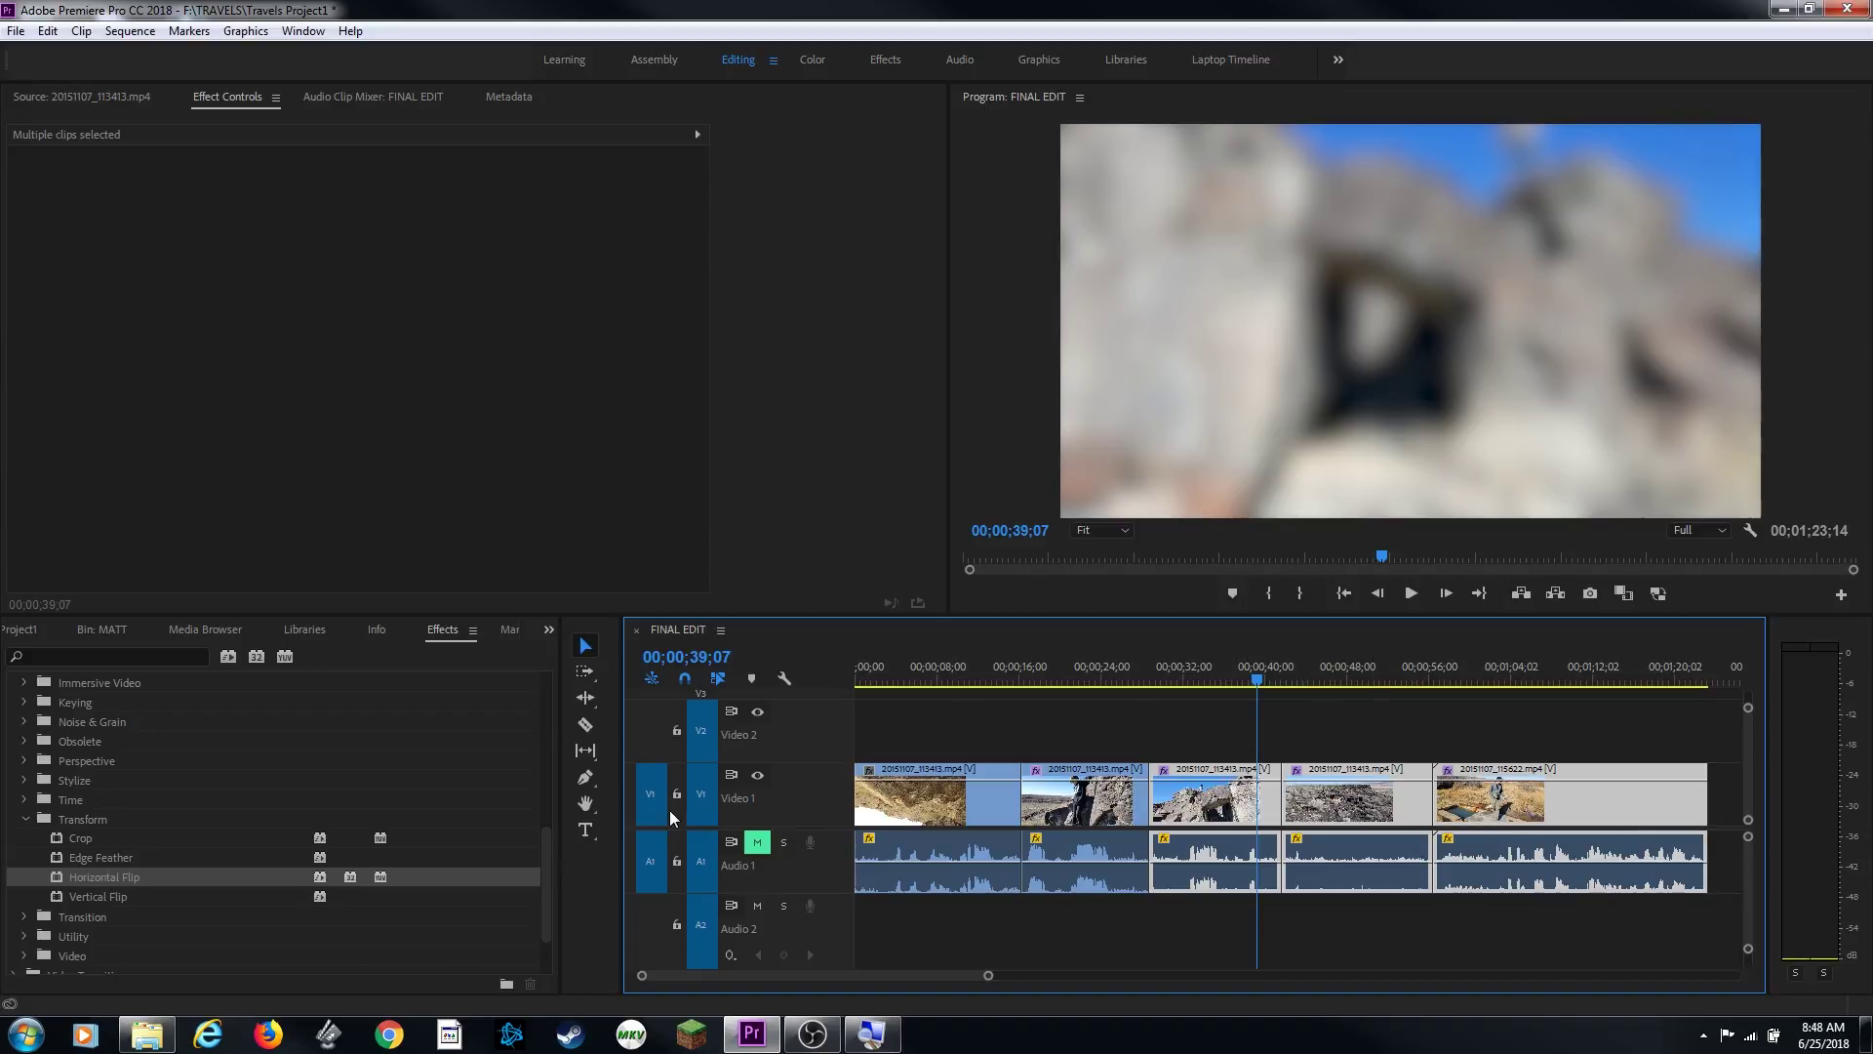
pyautogui.click(1111, 676)
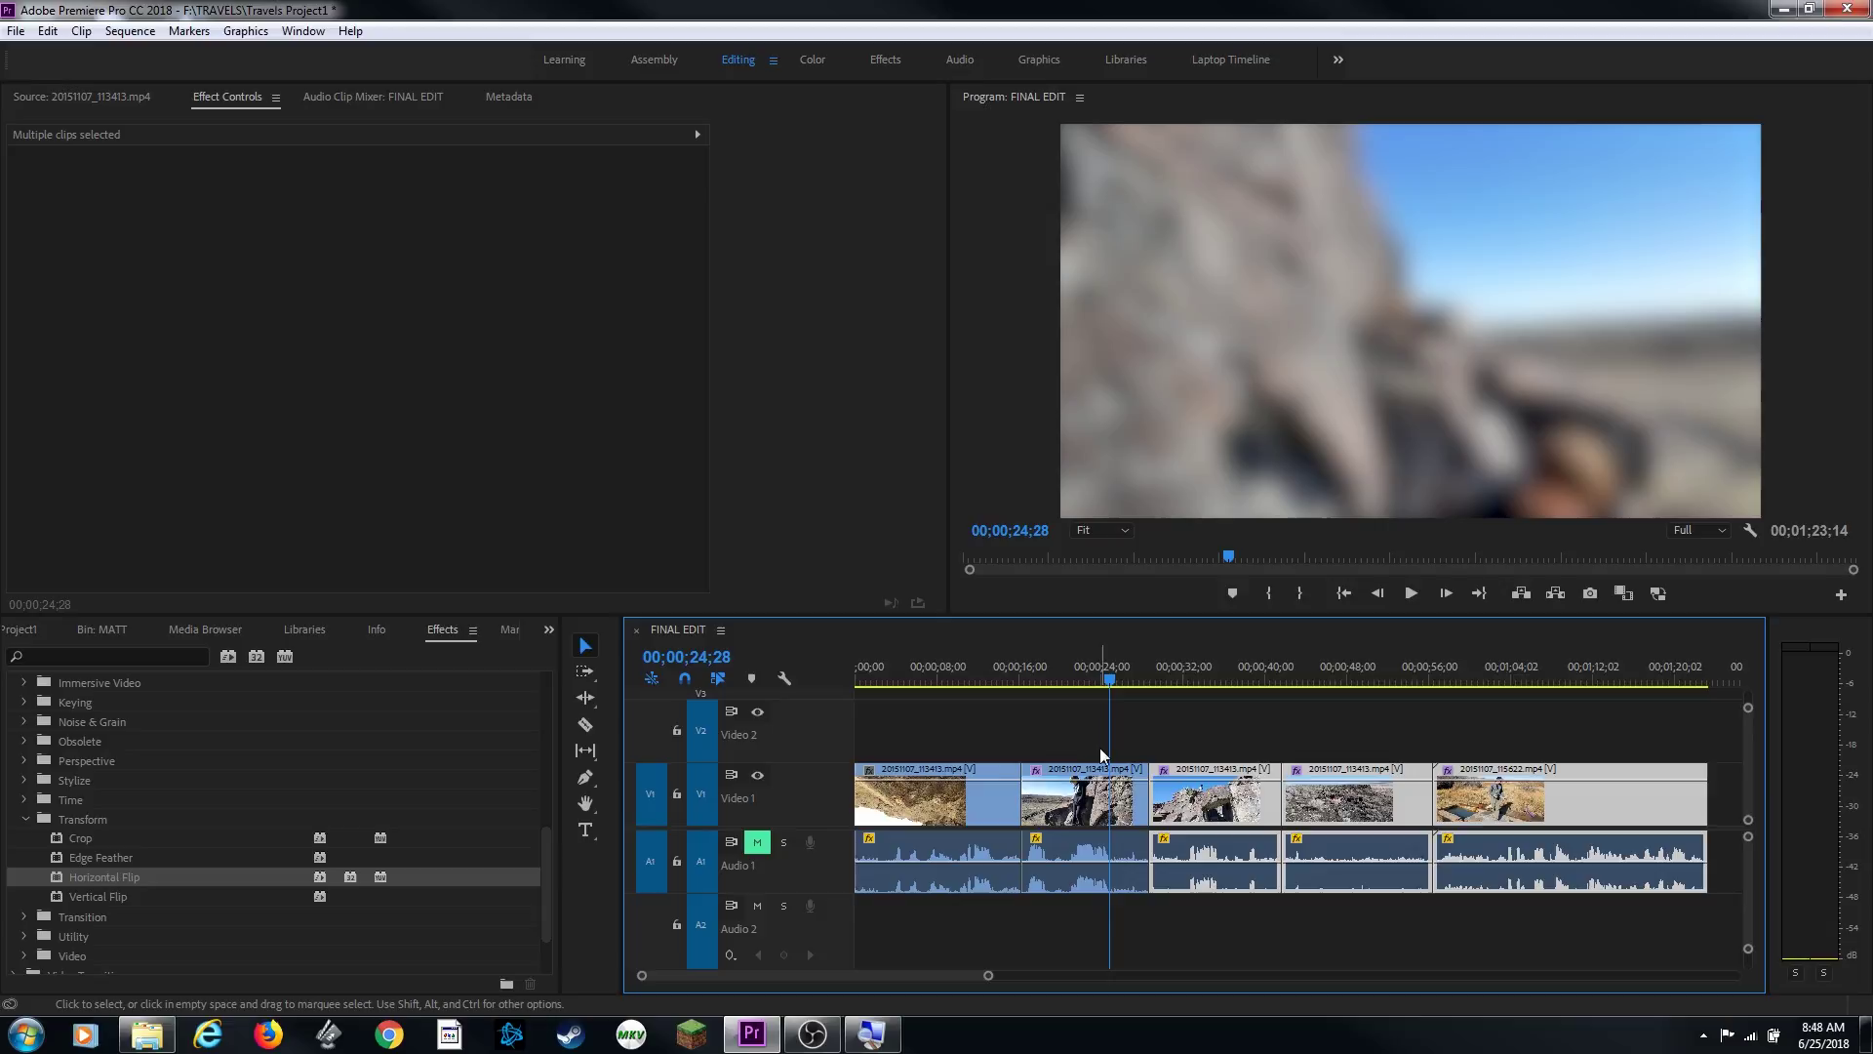
pyautogui.click(1086, 730)
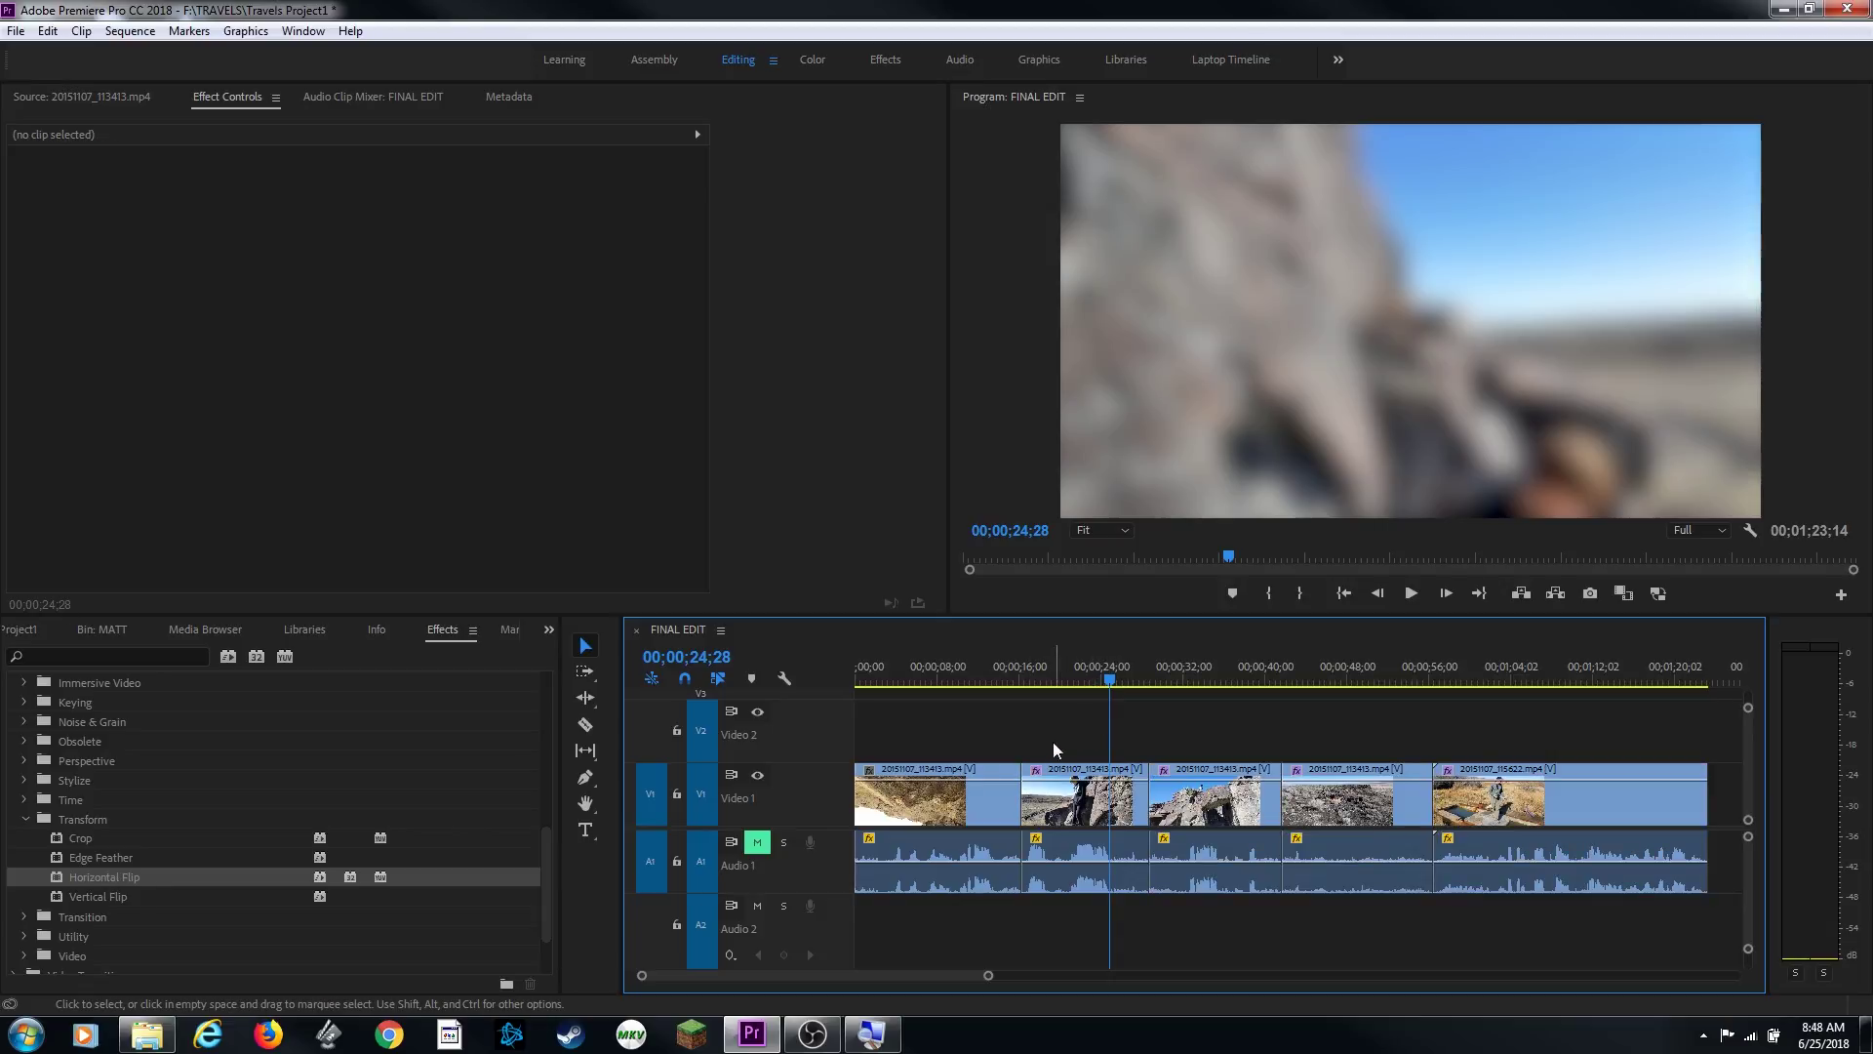
pyautogui.click(1090, 673)
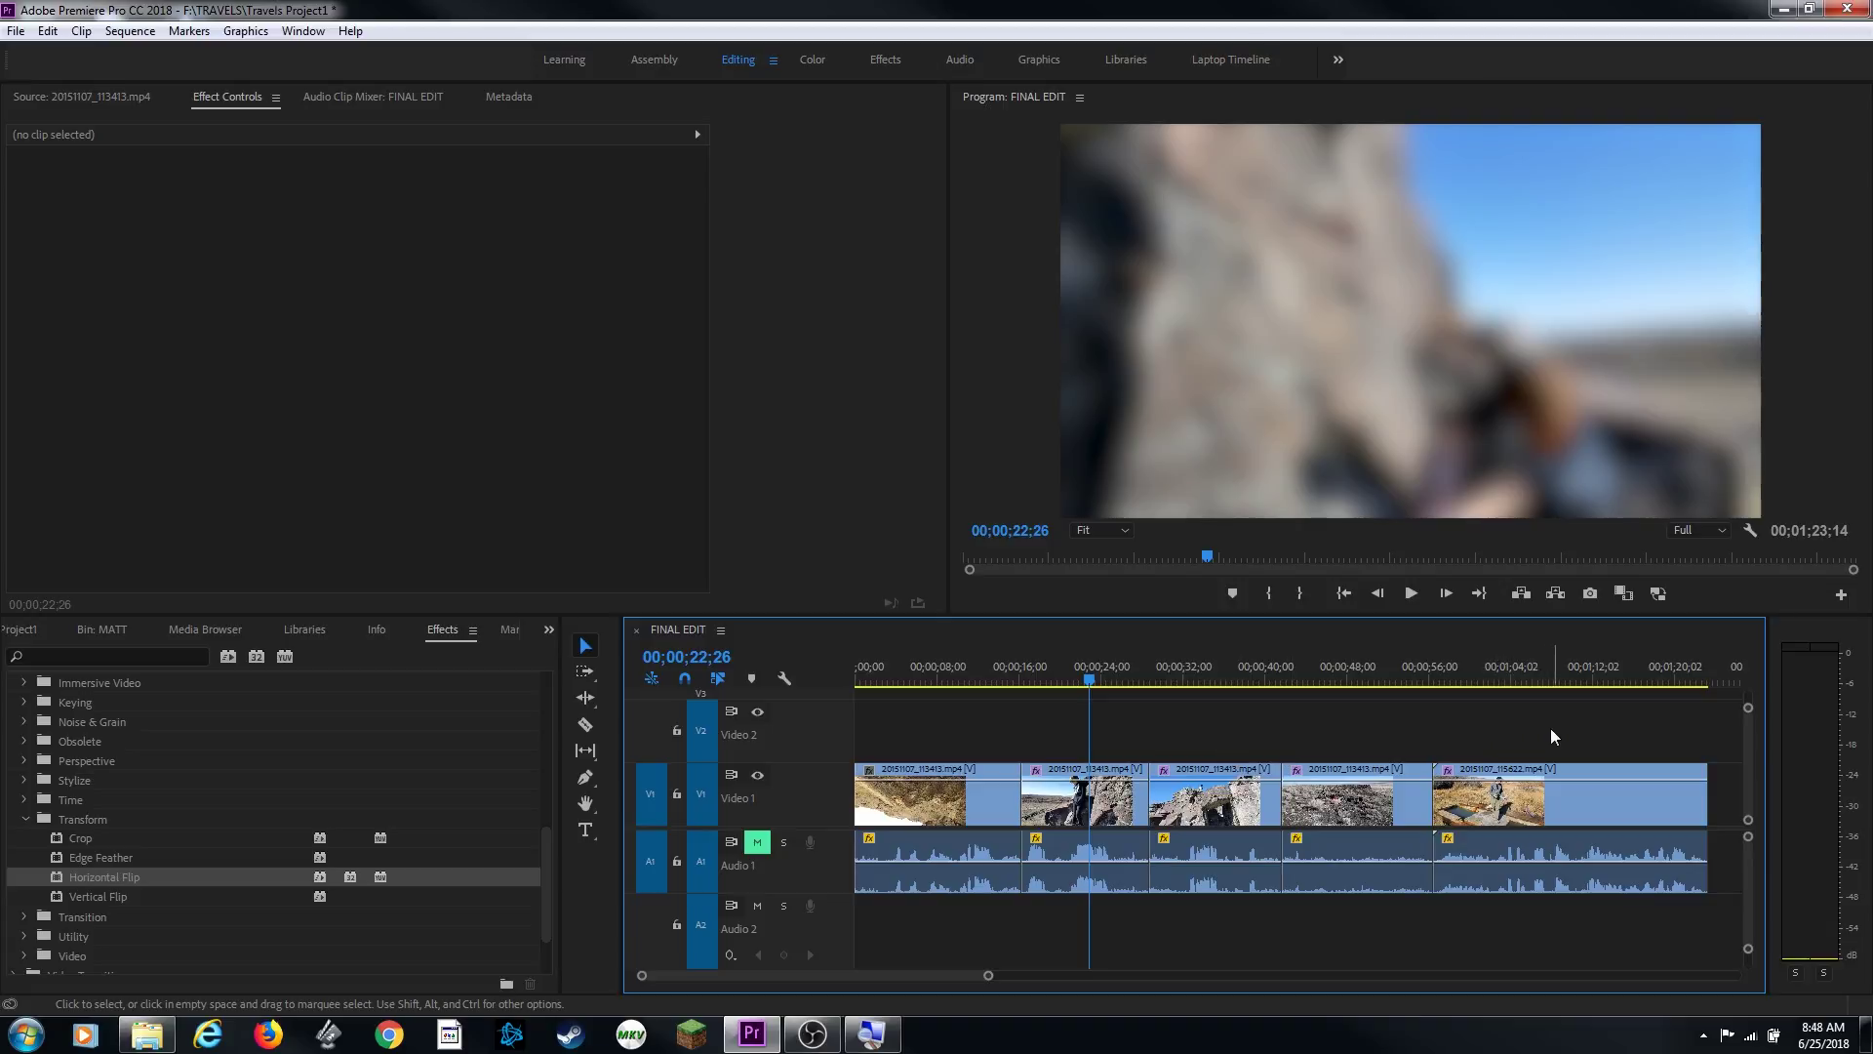
# Remove Gaussian Blur and Horizontal Flip from clips two through five, with Panner and Volume unchecked.
pyautogui.moveTo(1620, 719); pyautogui.dragTo(1065, 830)
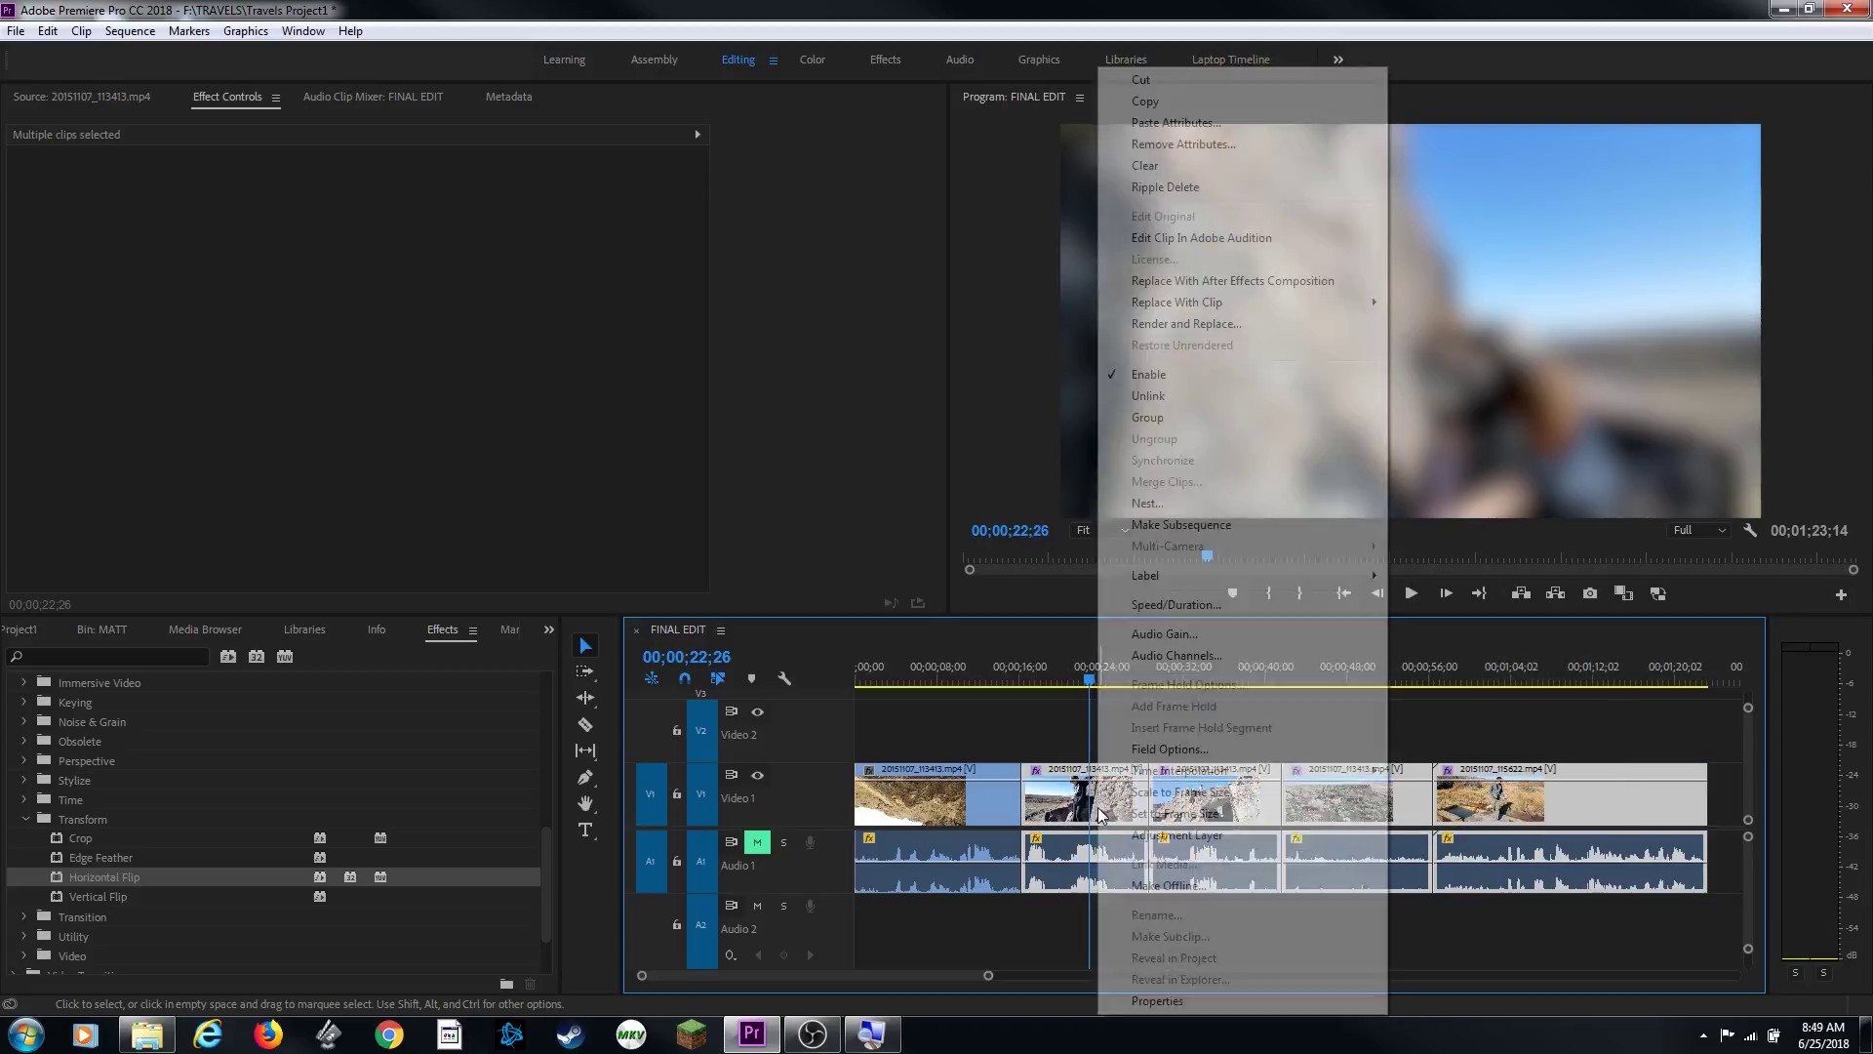
pyautogui.rightClick(1099, 816)
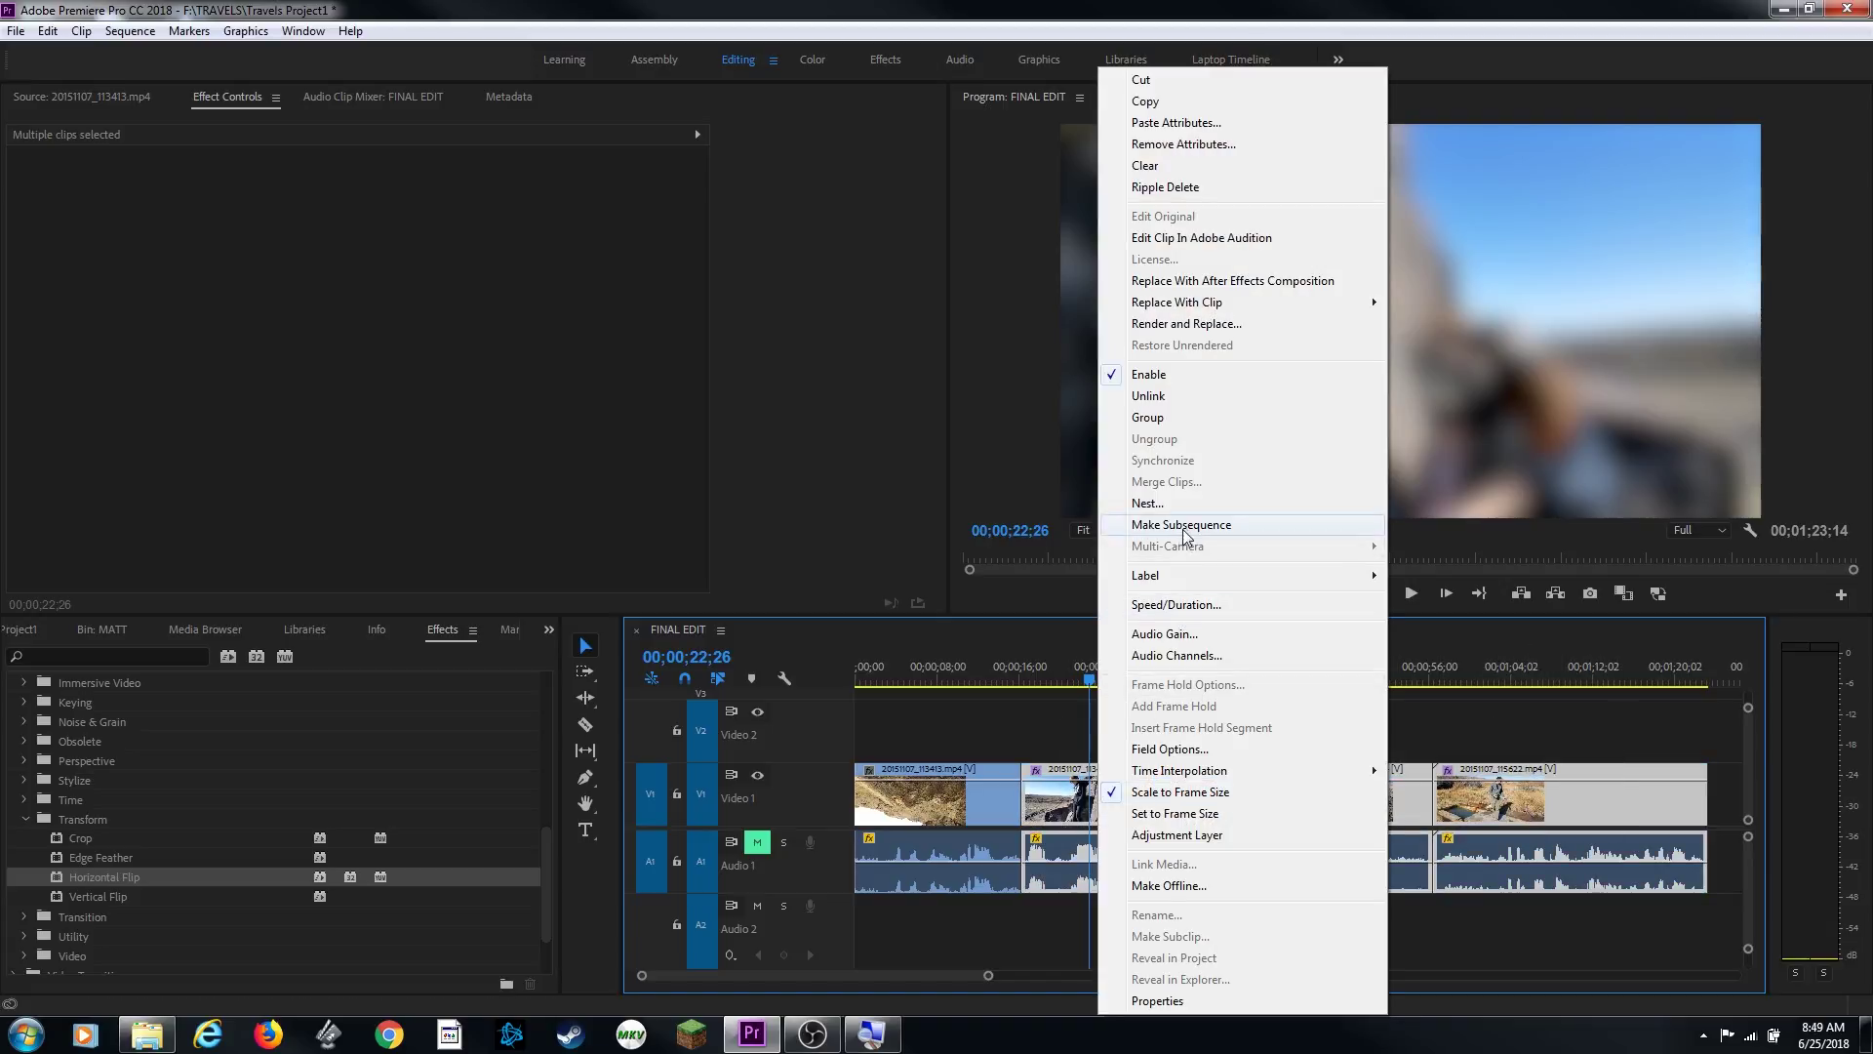
pyautogui.click(1241, 144)
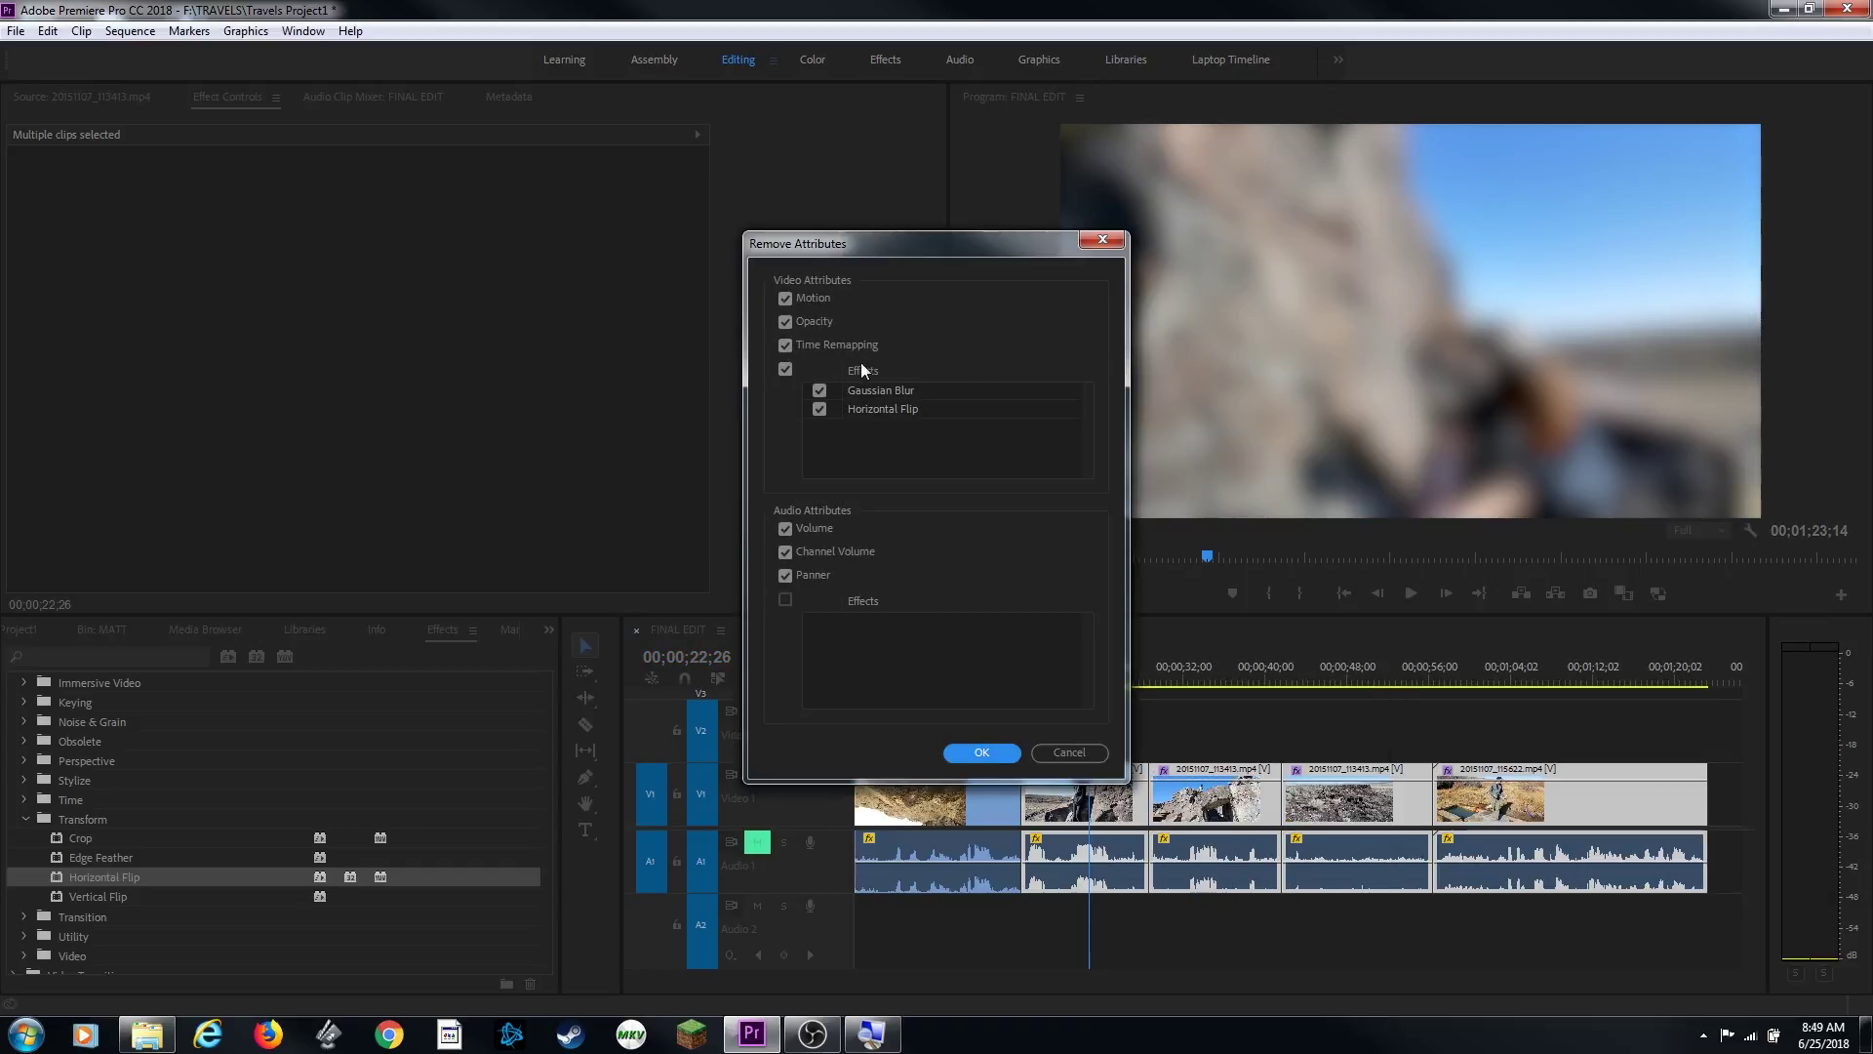
pyautogui.click(786, 575)
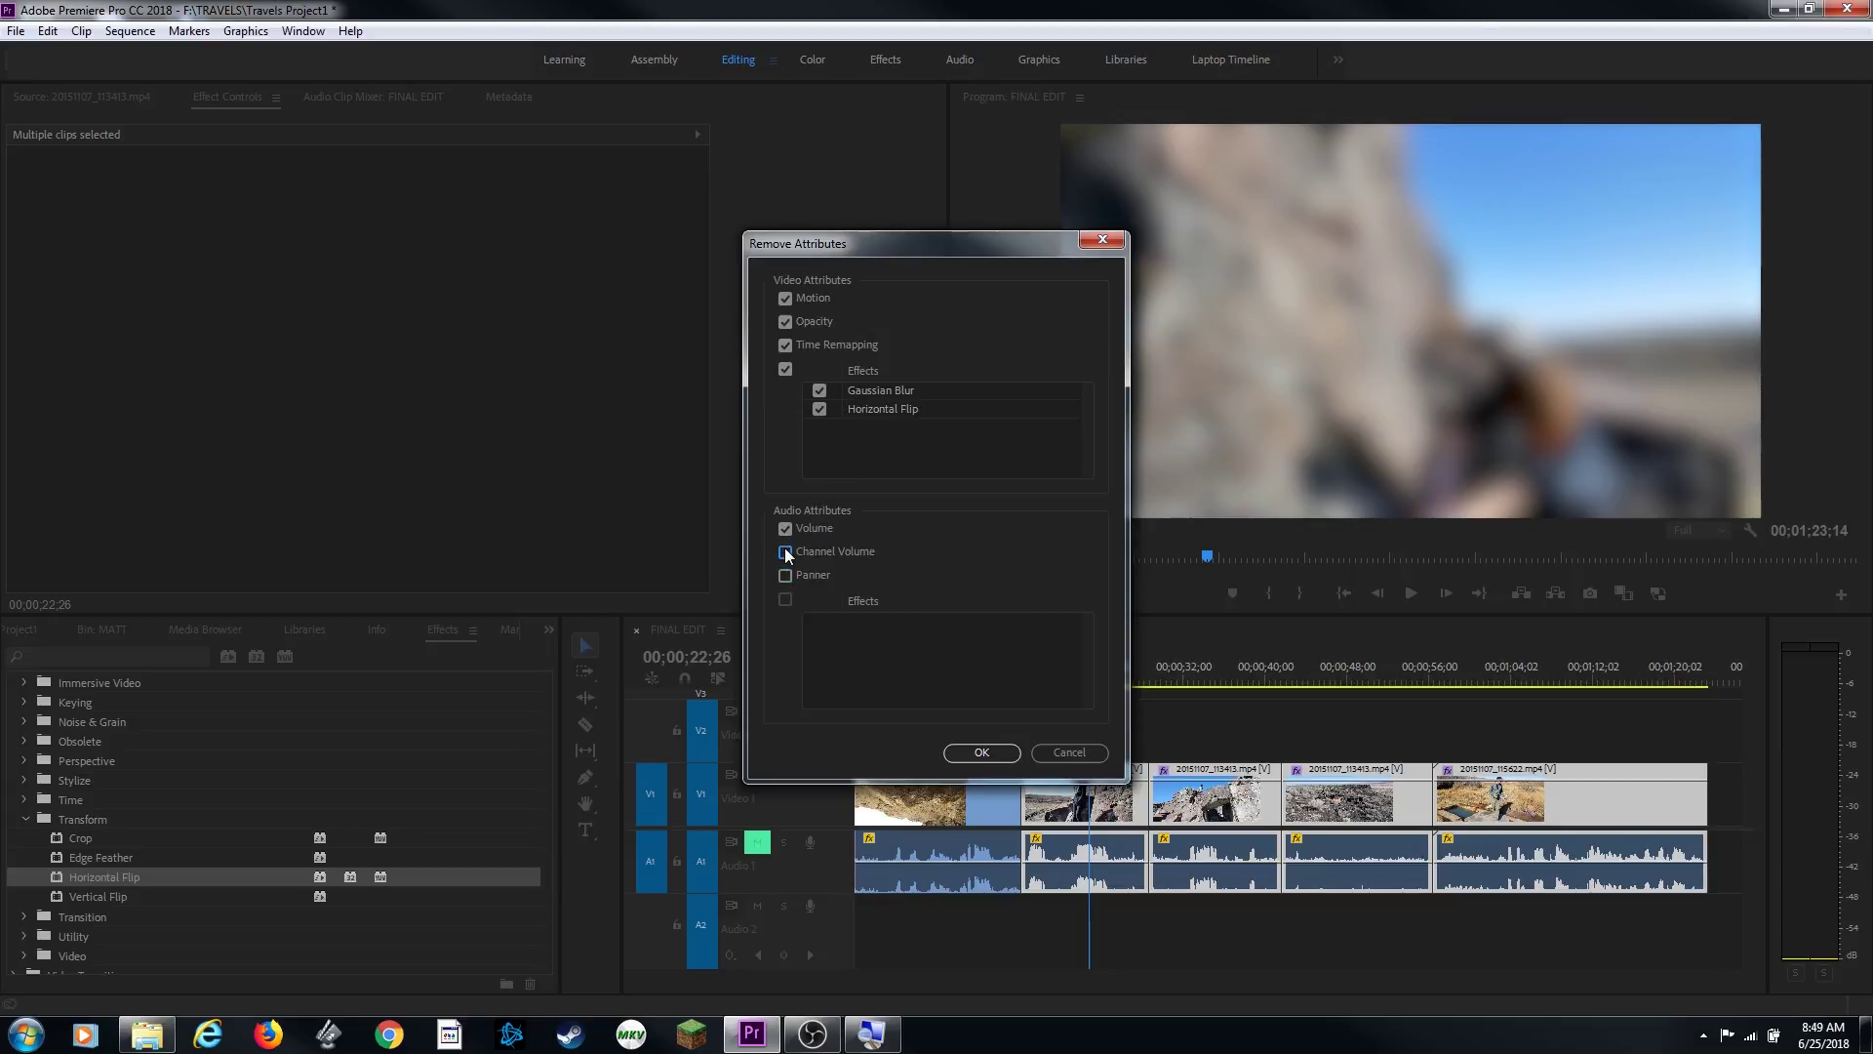
pyautogui.click(785, 530)
pyautogui.click(986, 751)
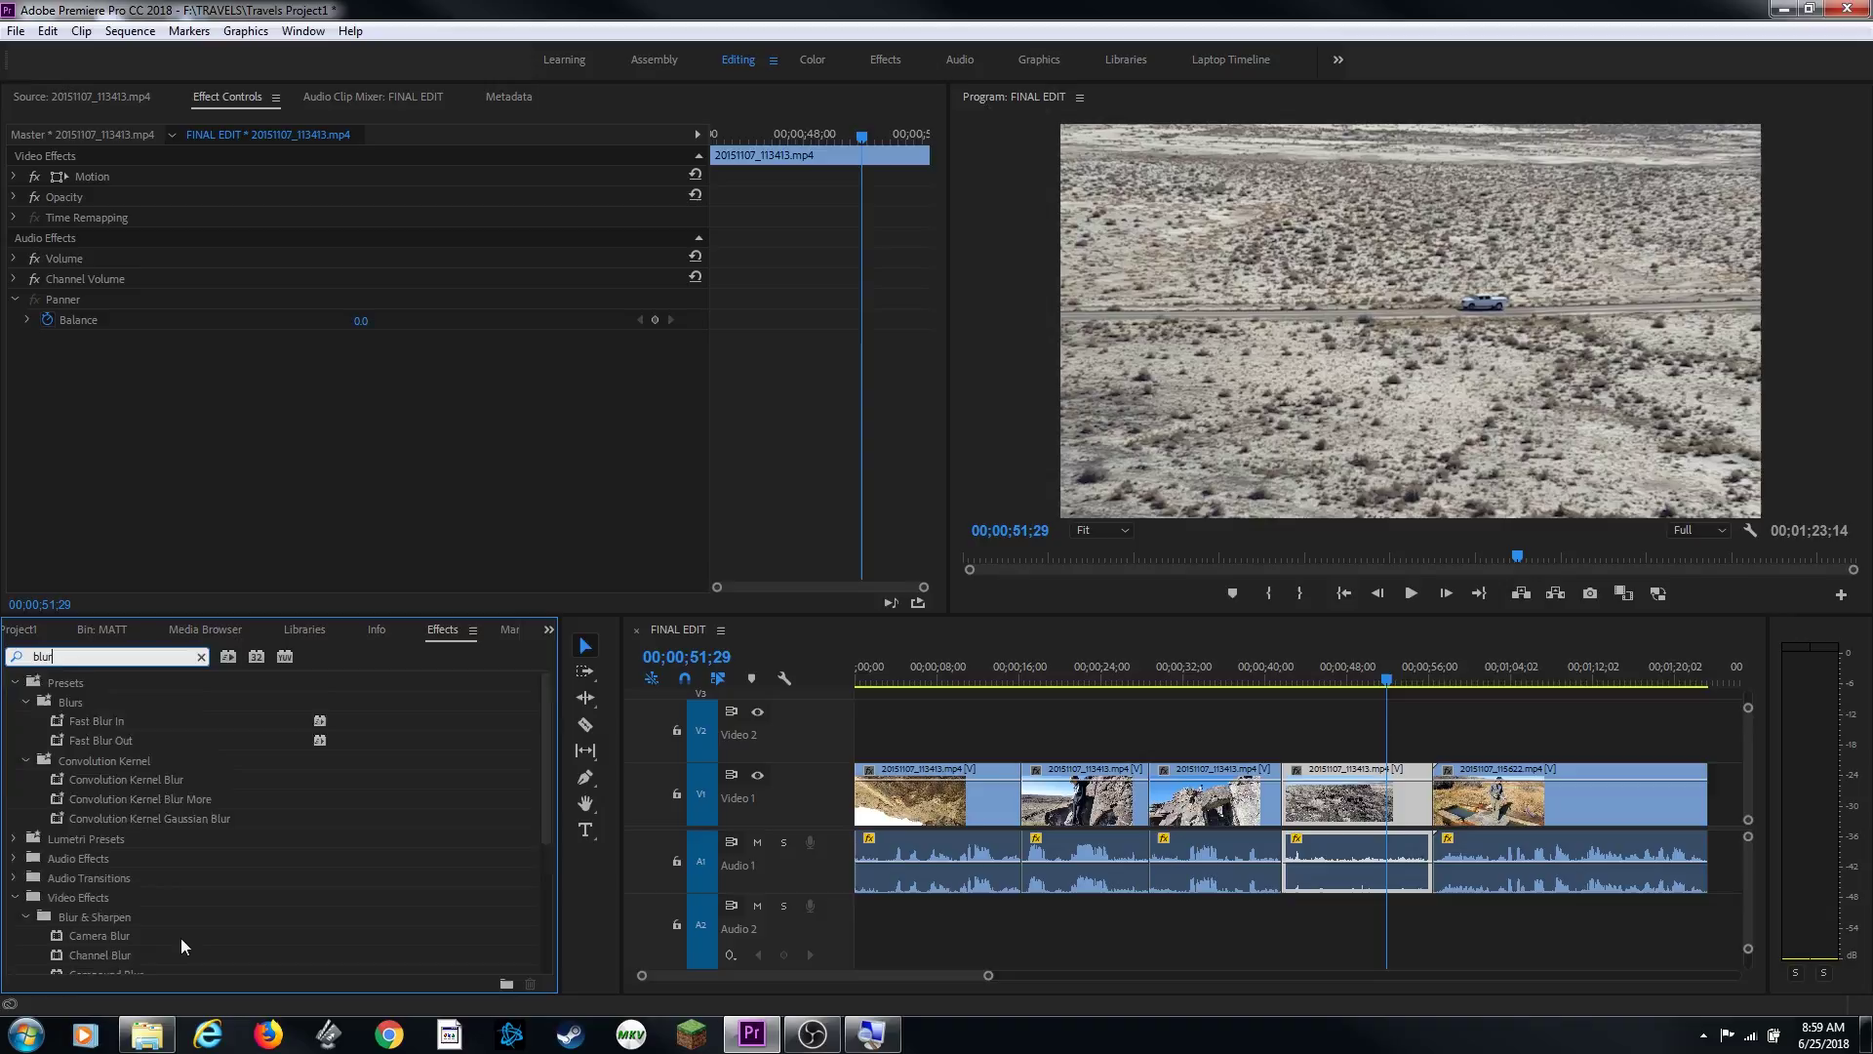
pyautogui.scroll(-3, 179, 939)
pyautogui.moveTo(123, 916); pyautogui.dragTo(1296, 783)
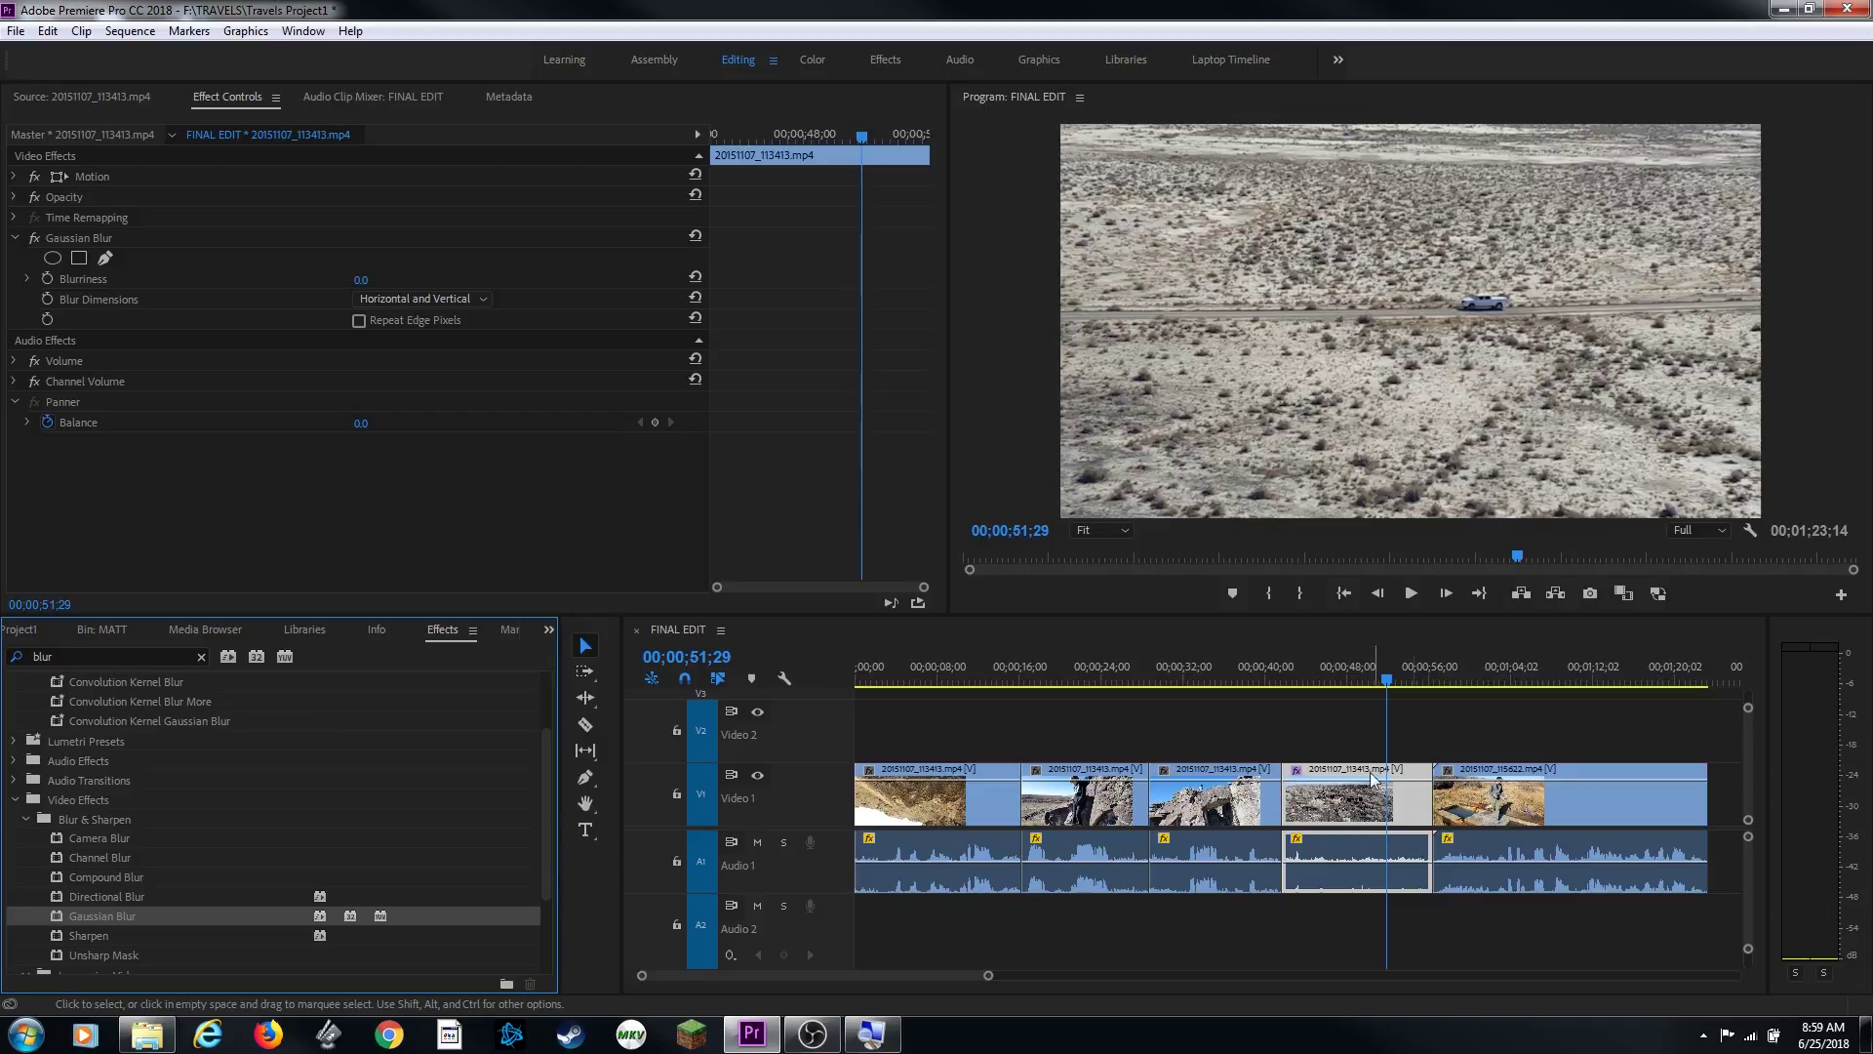
pyautogui.click(1371, 727)
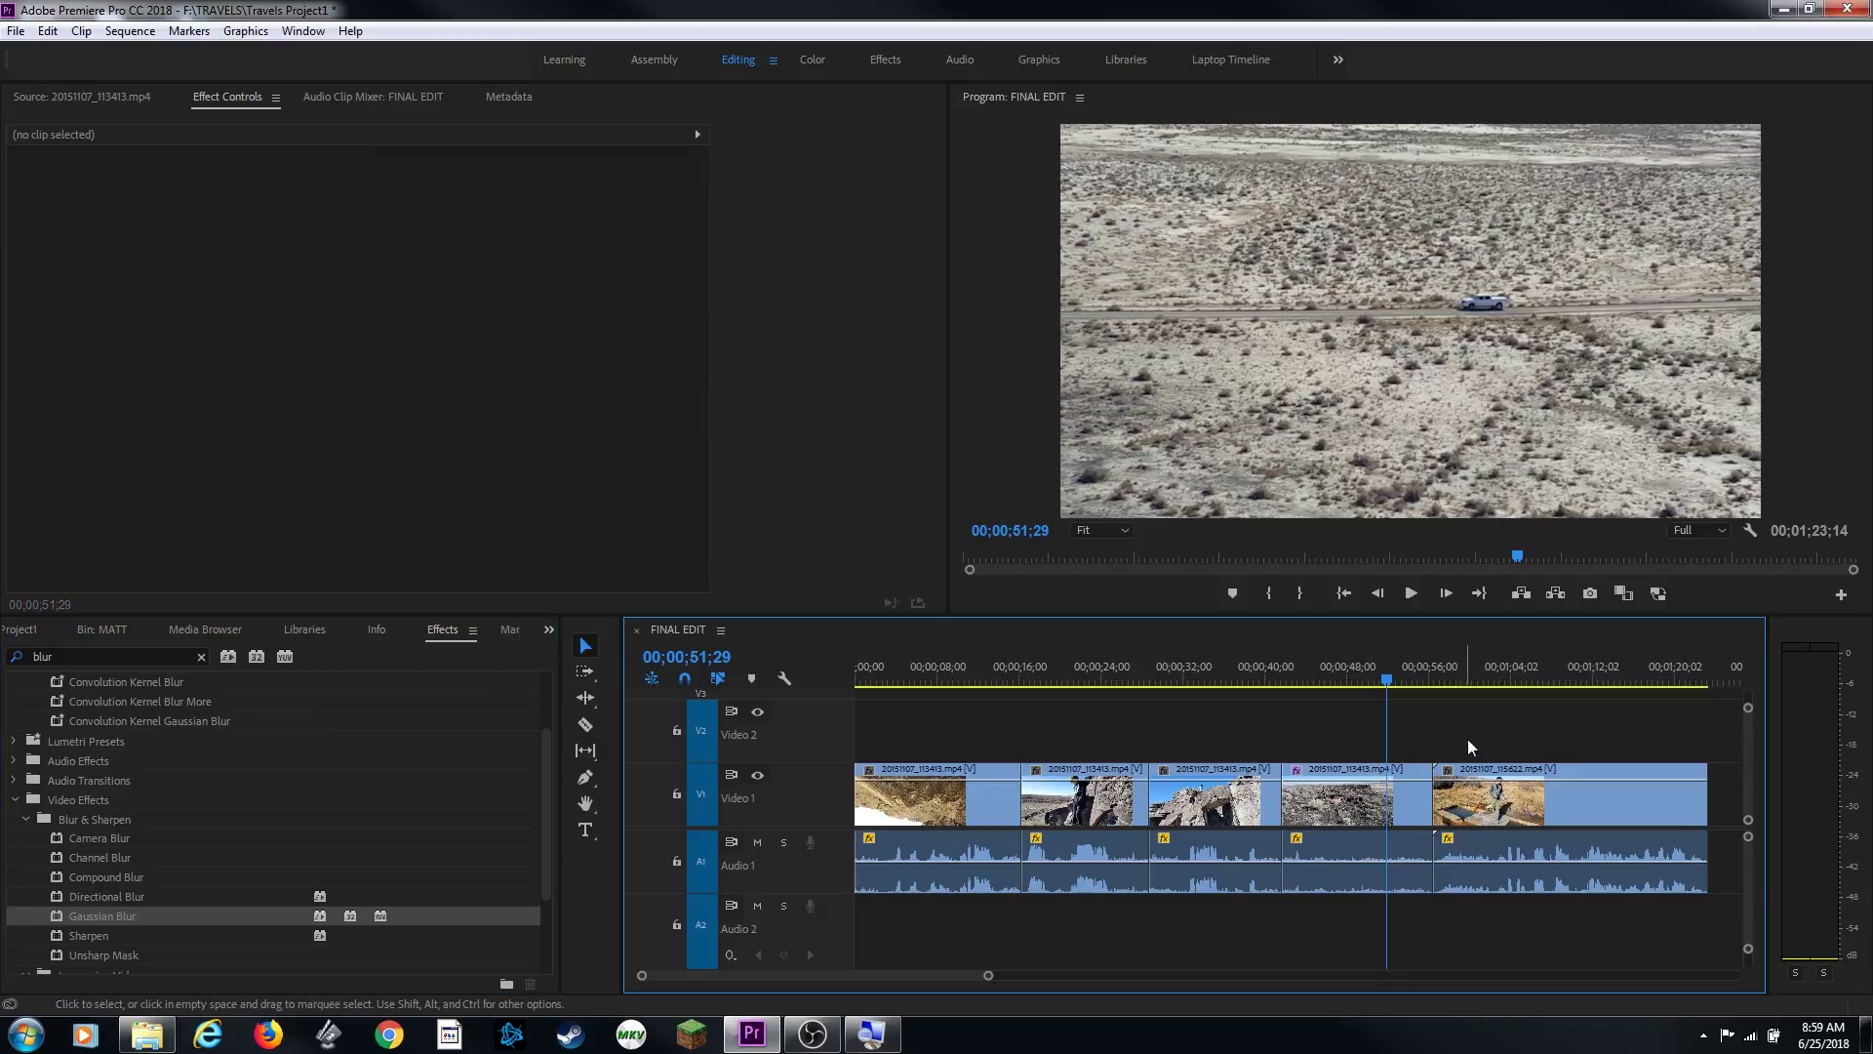
pyautogui.click(1319, 781)
pyautogui.click(1319, 787)
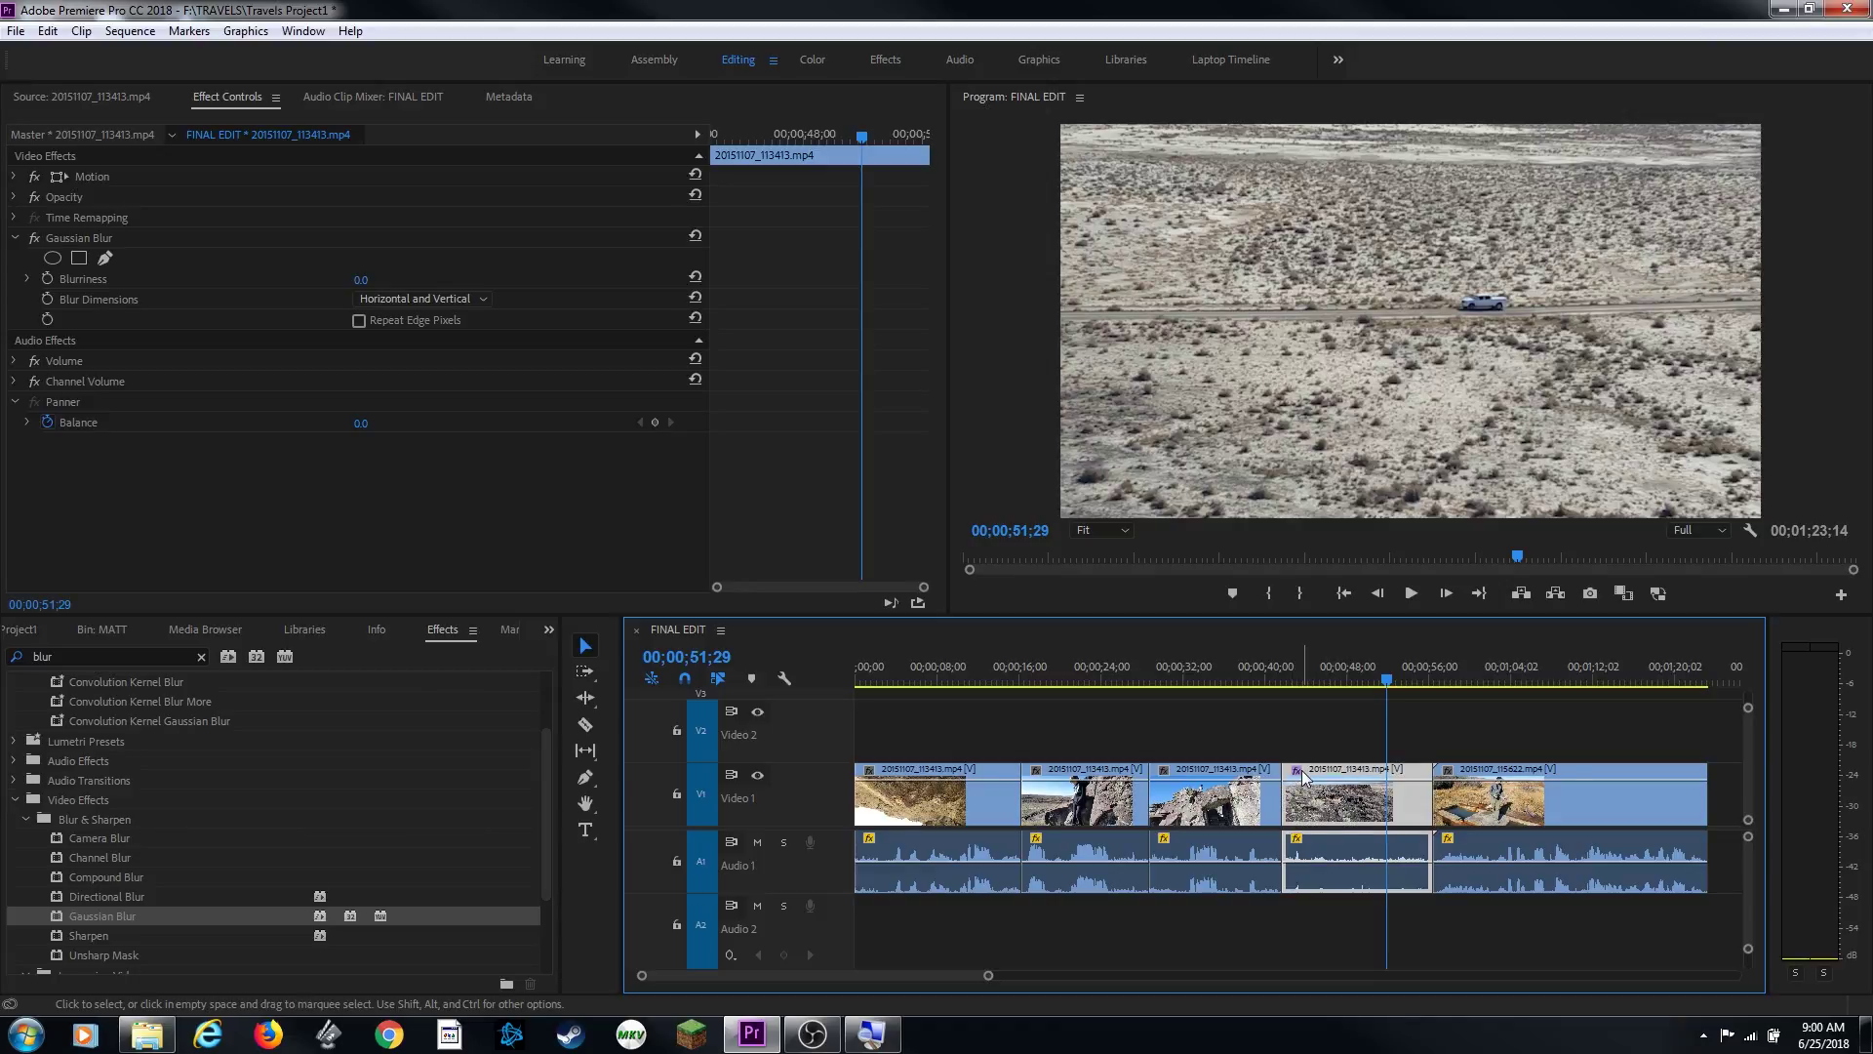
pyautogui.click(94, 243)
pyautogui.press('Delete')
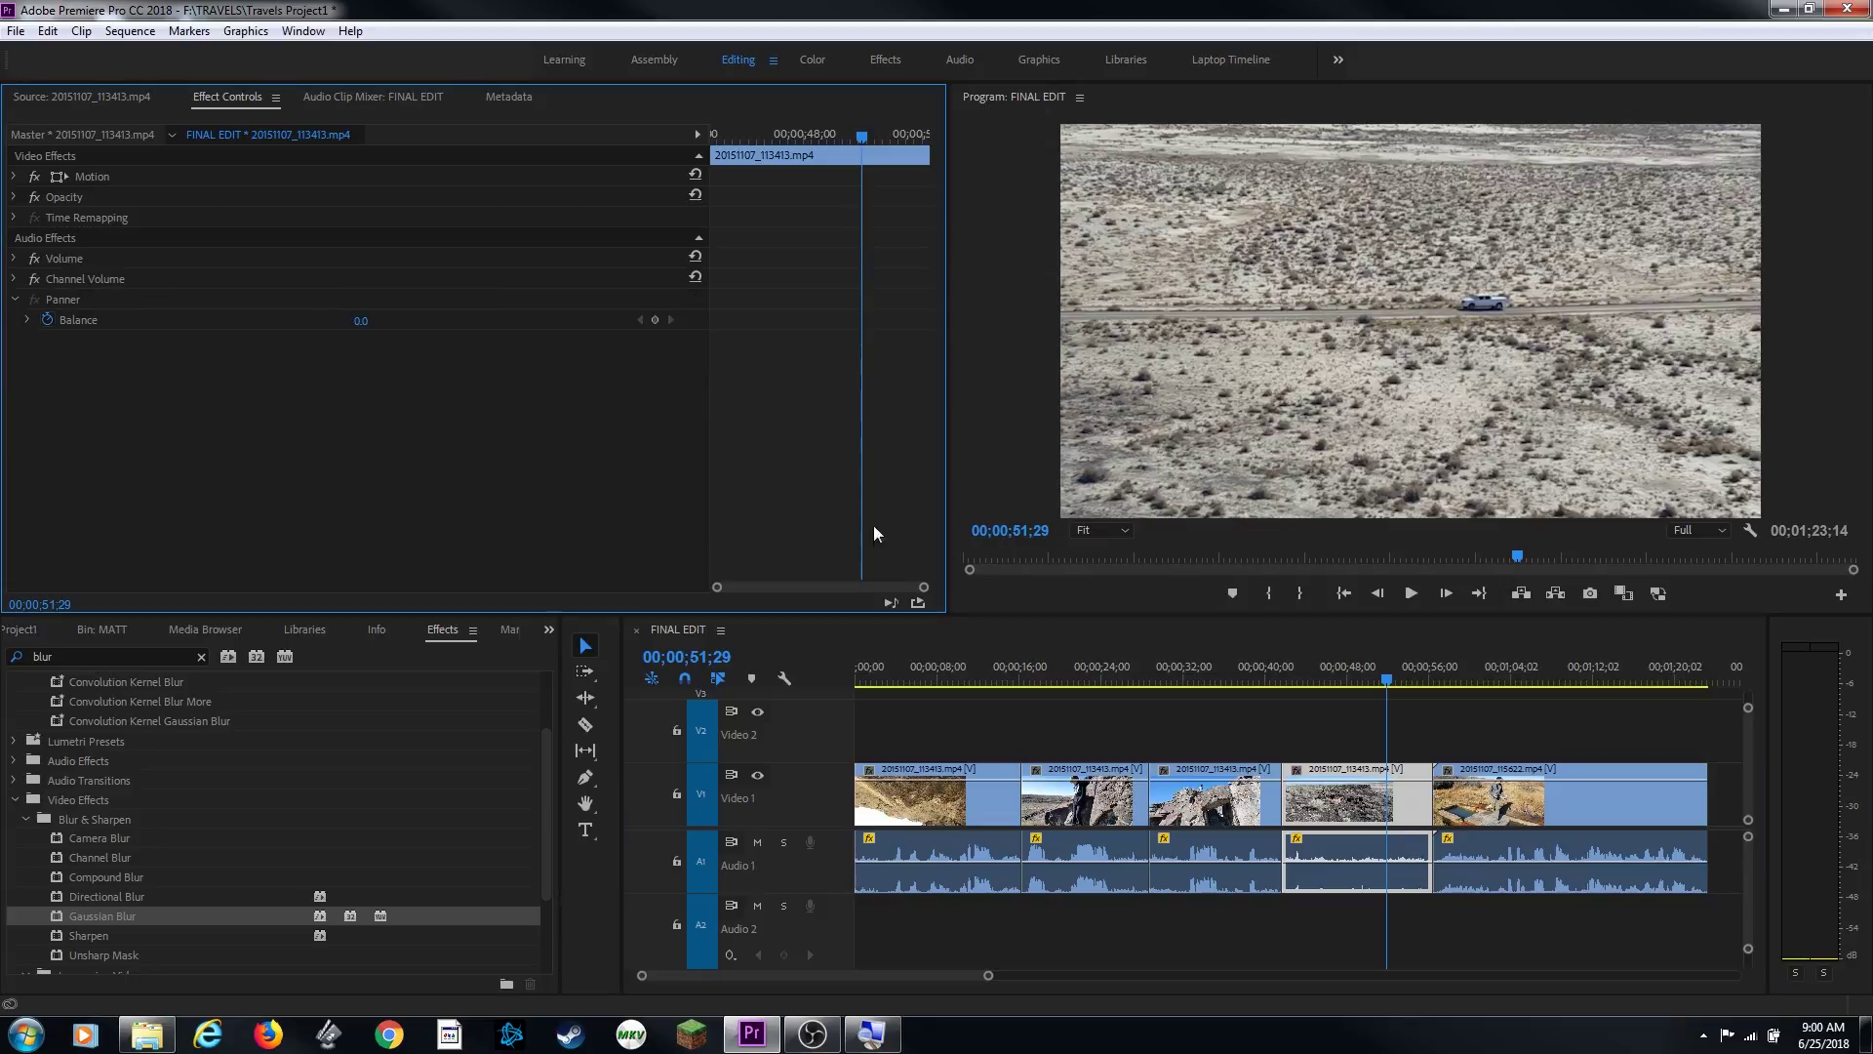
pyautogui.click(1286, 707)
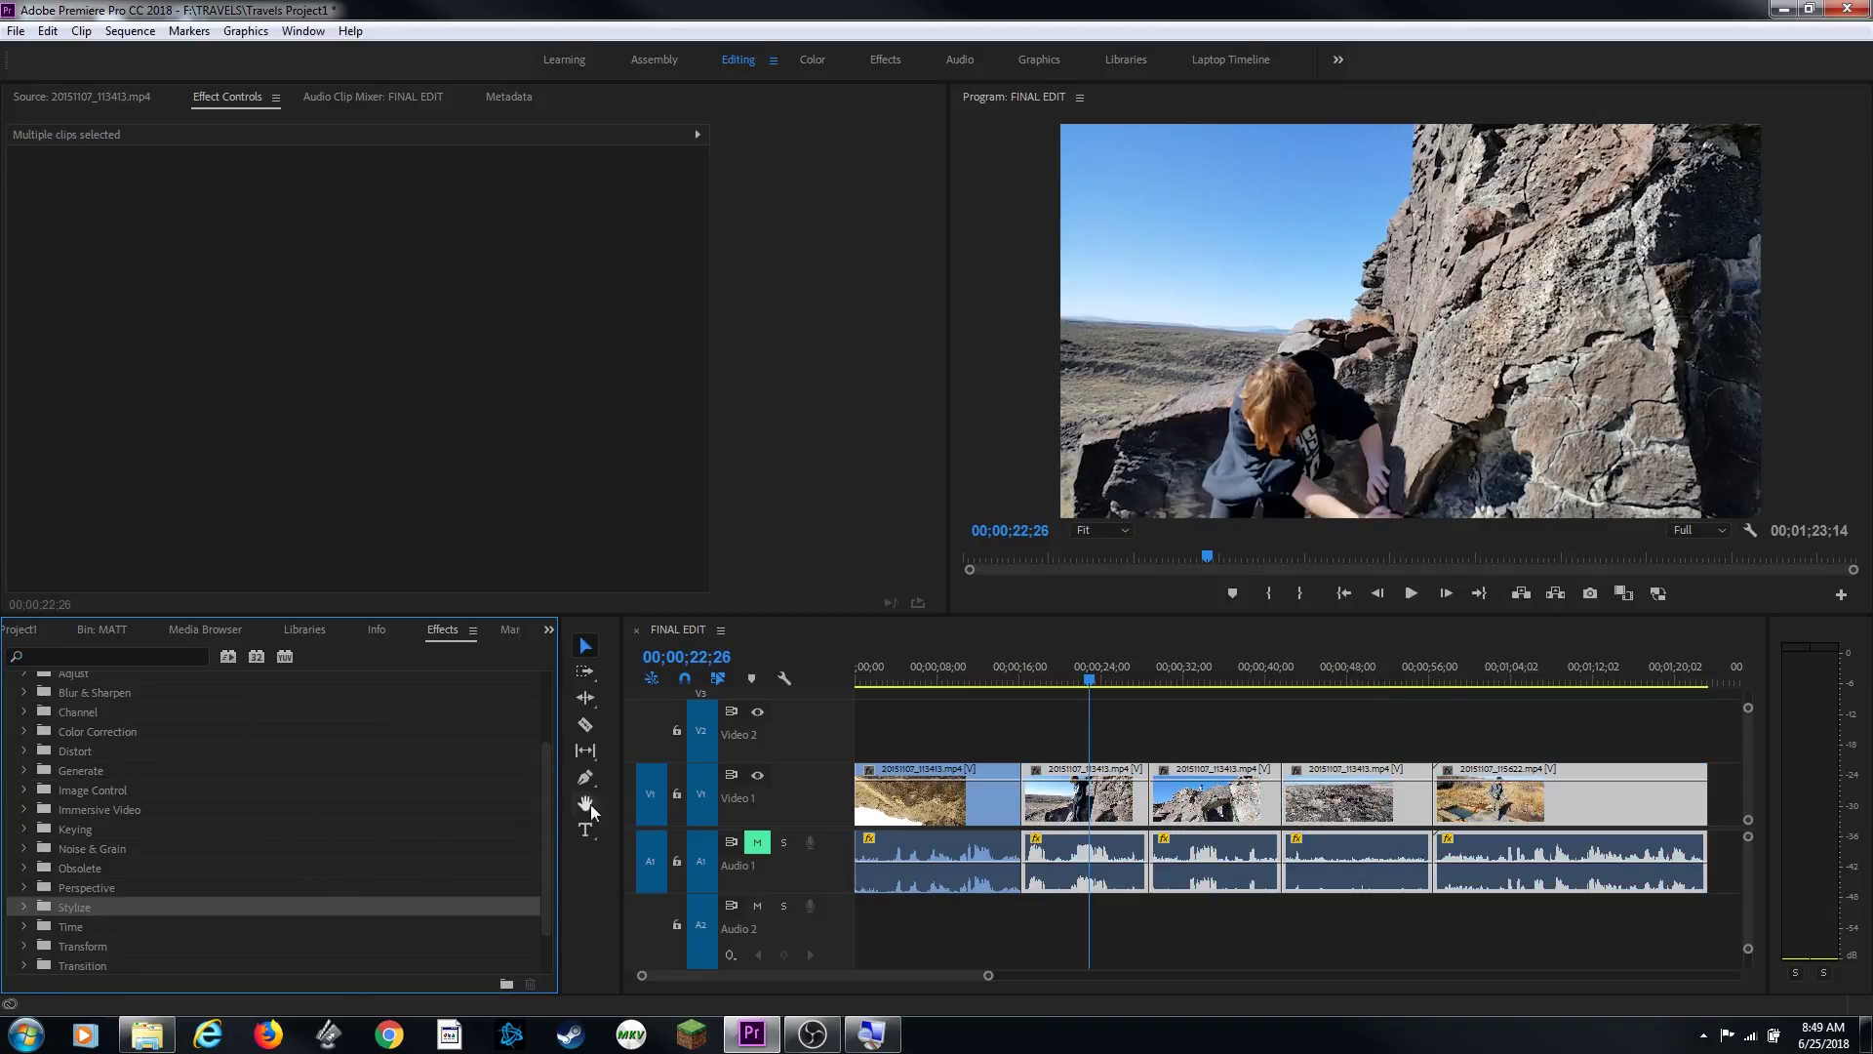
pyautogui.click(1074, 739)
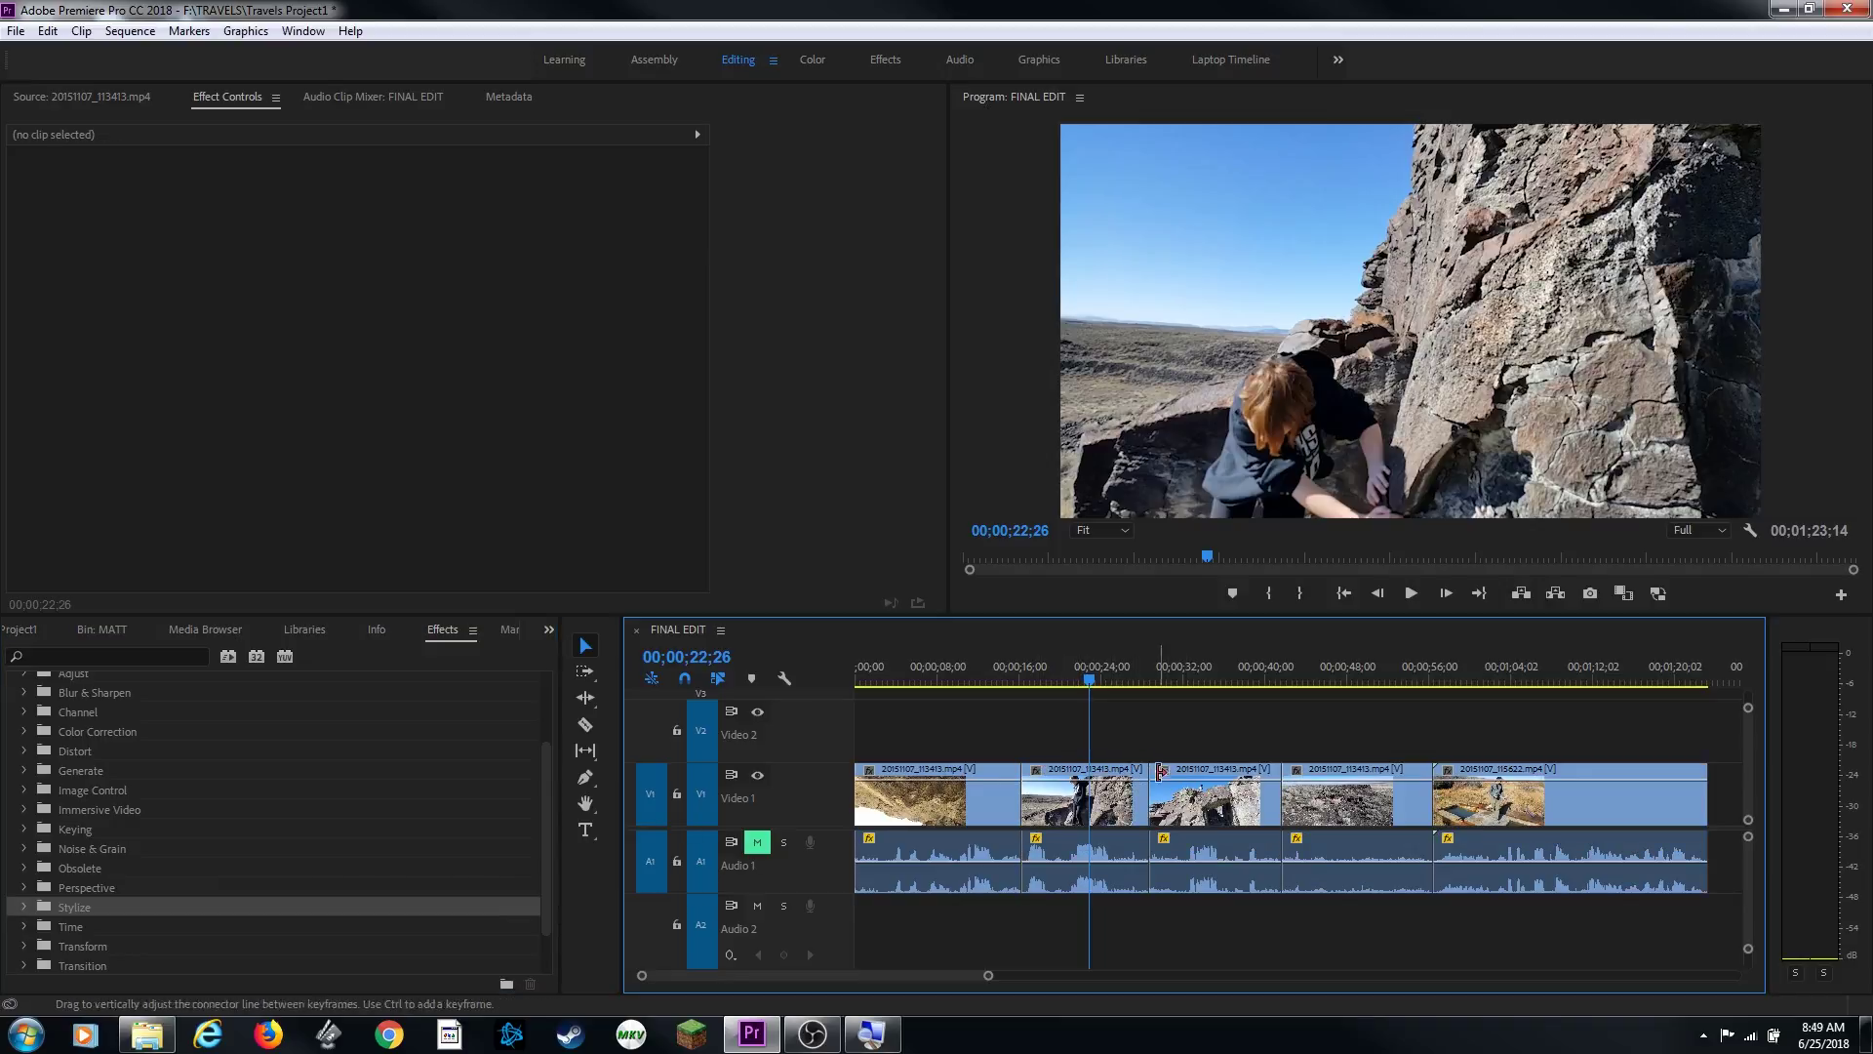